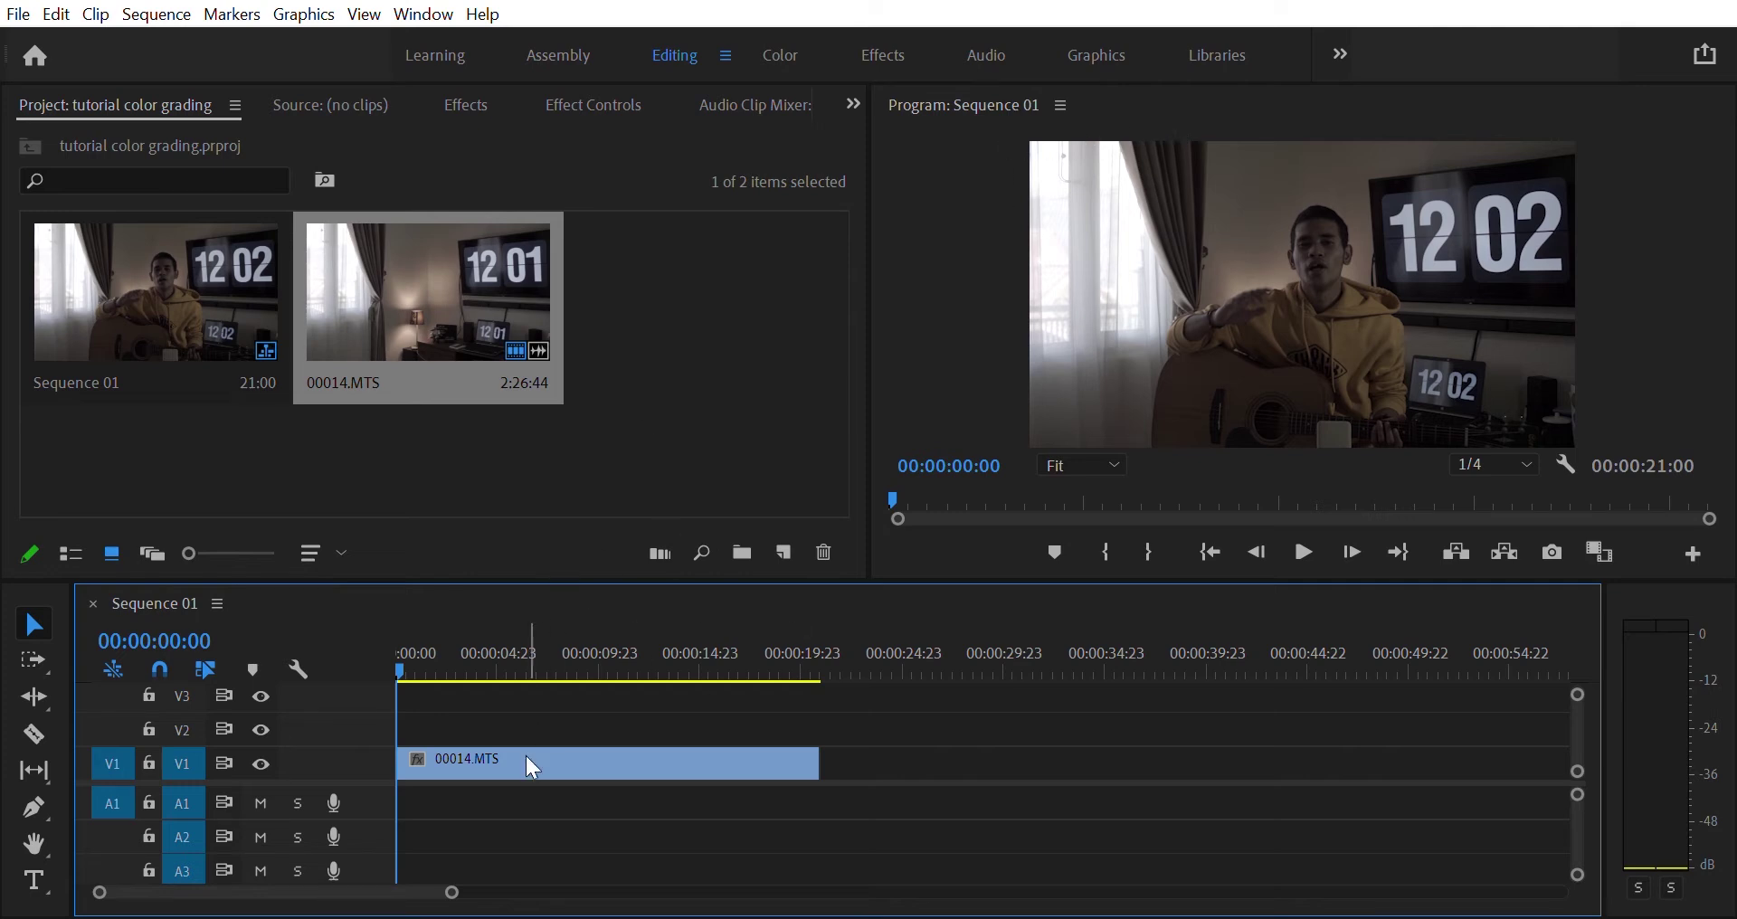
- Preview the 00014.MTS footage in the sequence and return to its start
left_click_drag(446, 760, 526, 782)
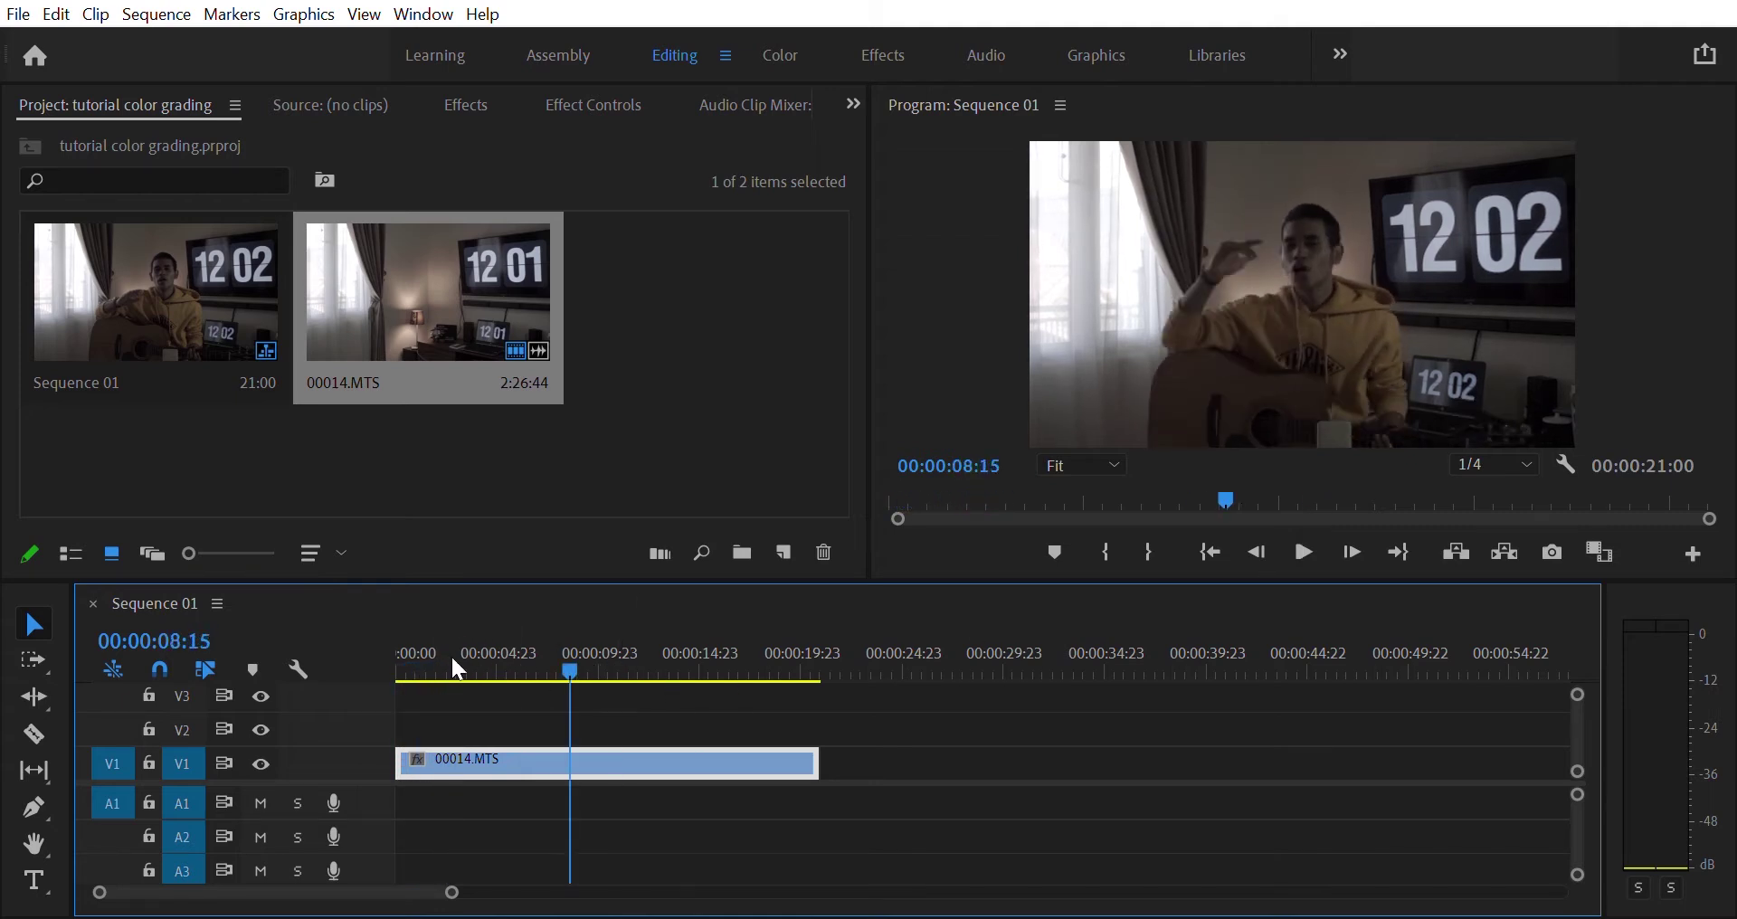
key("Home")
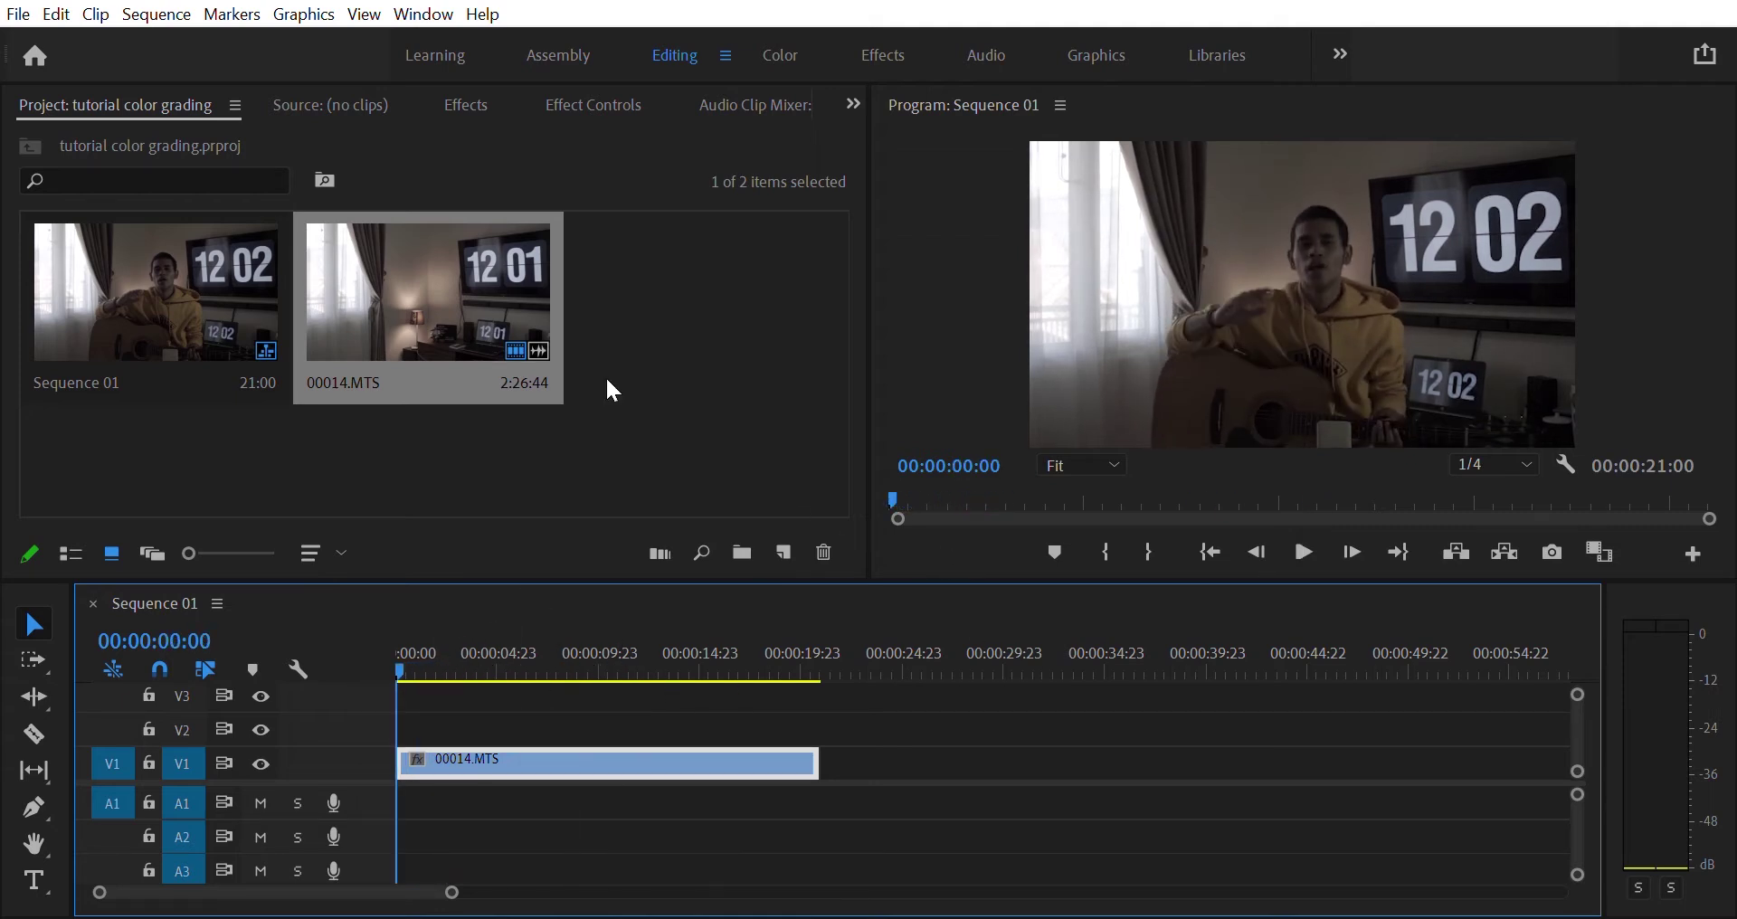
left_click(497, 92)
left_click(391, 98)
left_click(484, 90)
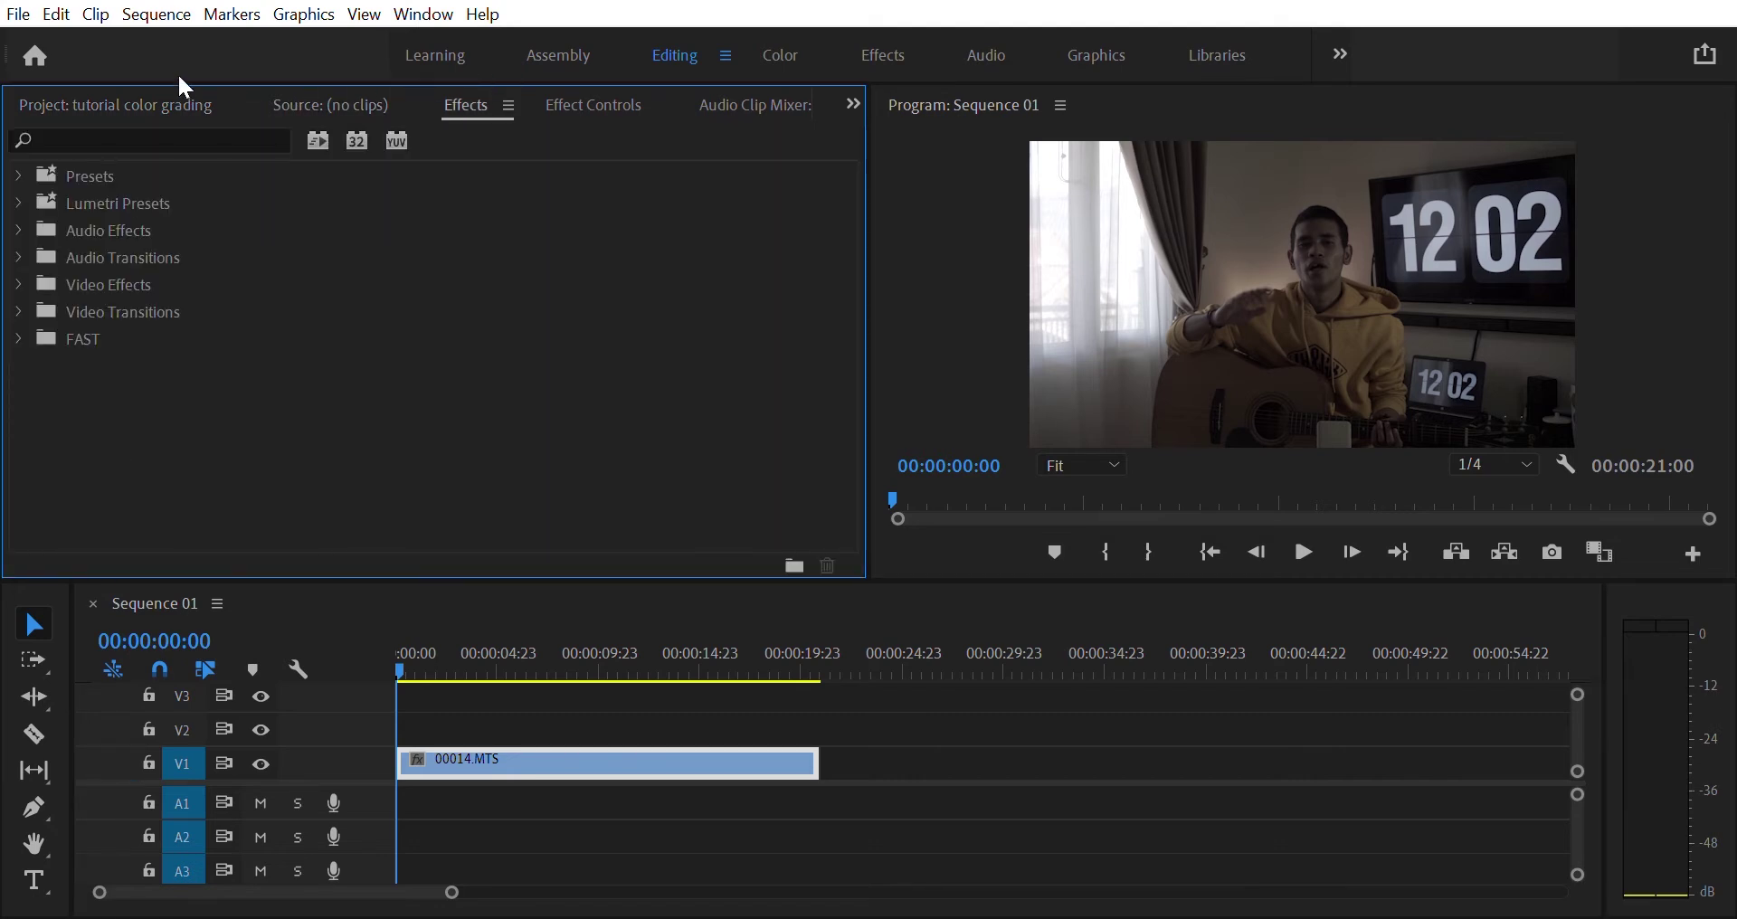
- Create an adjustment layer and place it on V2 above 00014.MTS, spanning the clip's full length
left_click(215, 103)
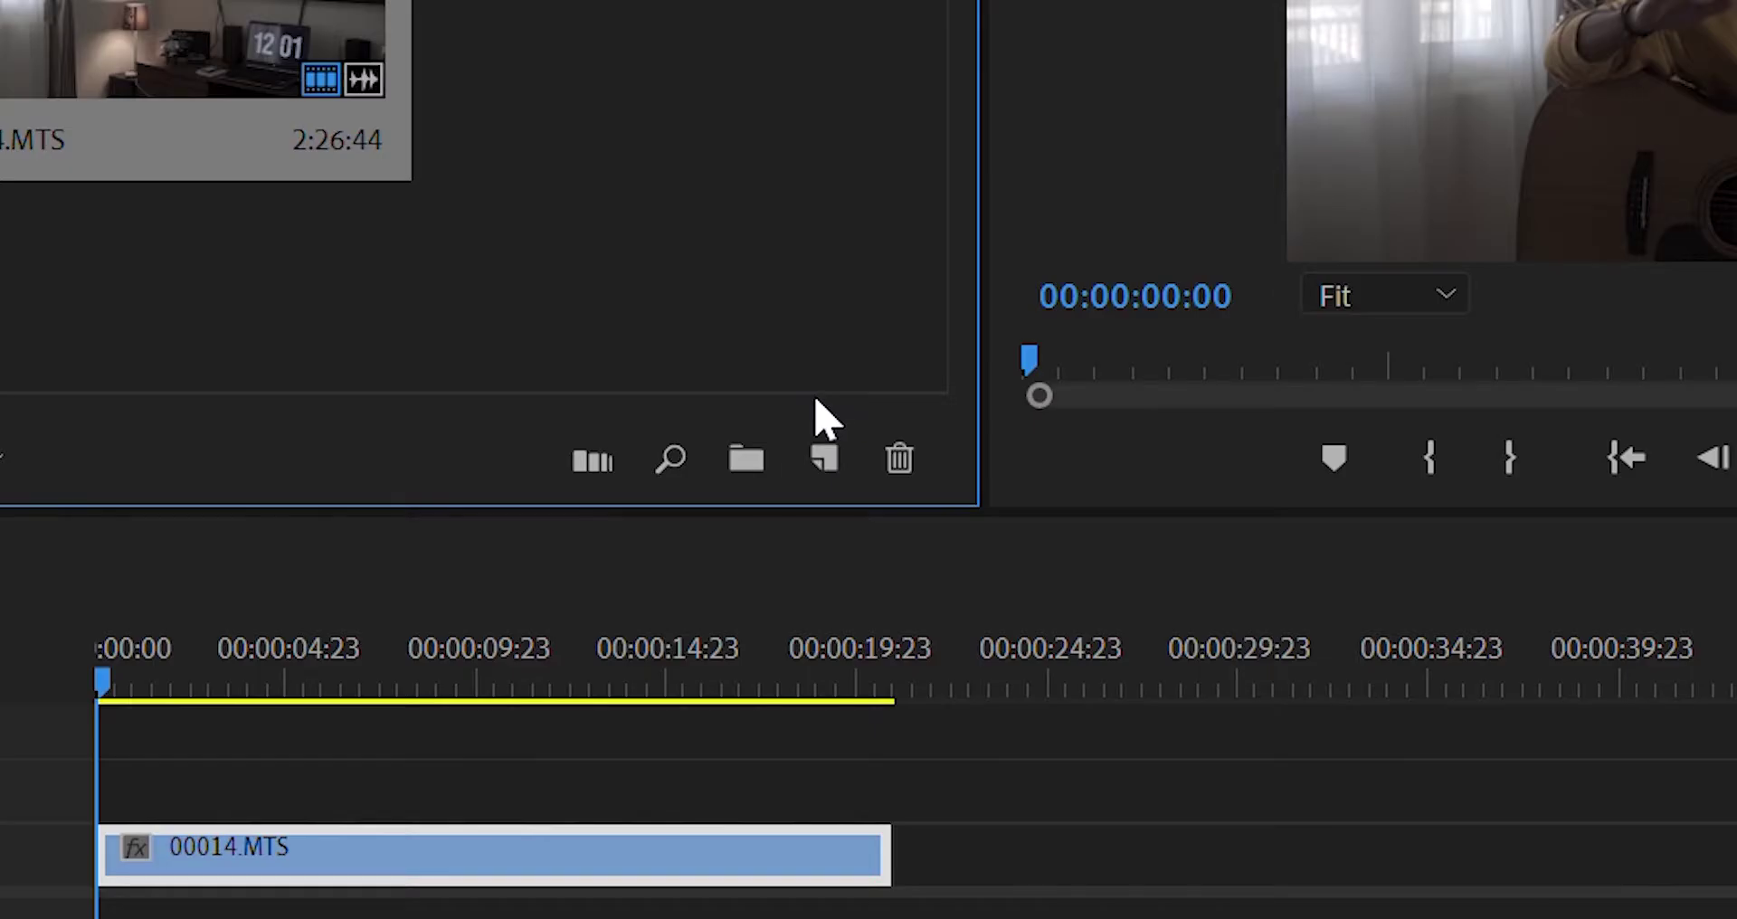
left_click(784, 541)
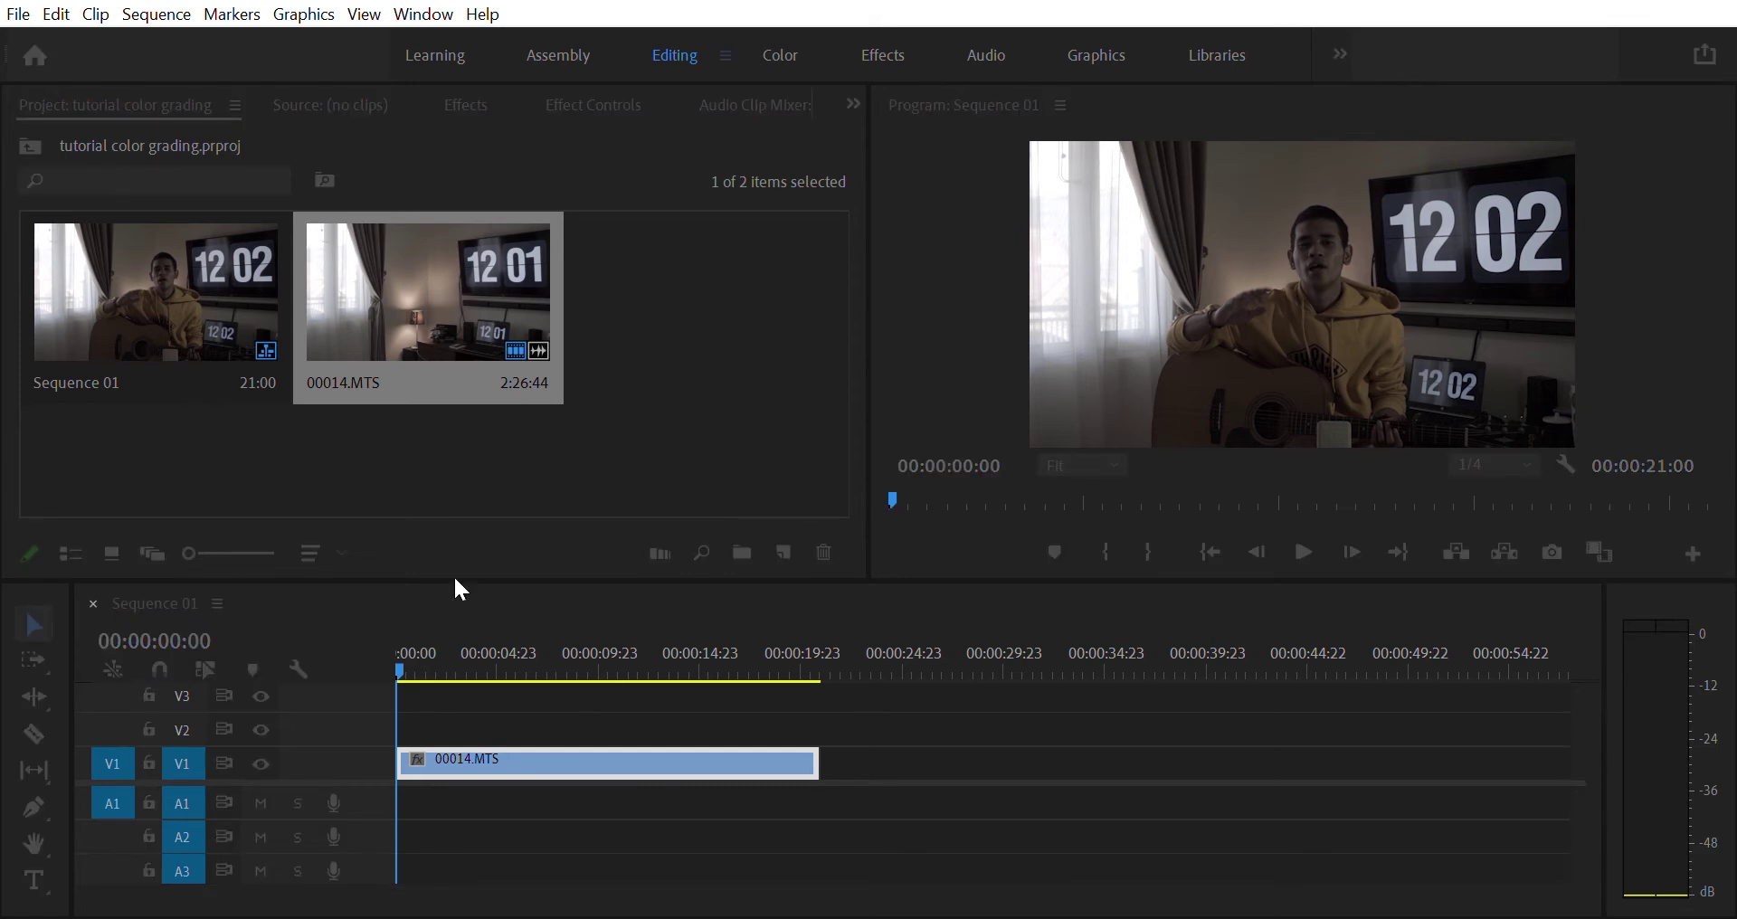
key("Return")
left_click_drag(750, 320, 834, 697)
left_click(541, 720)
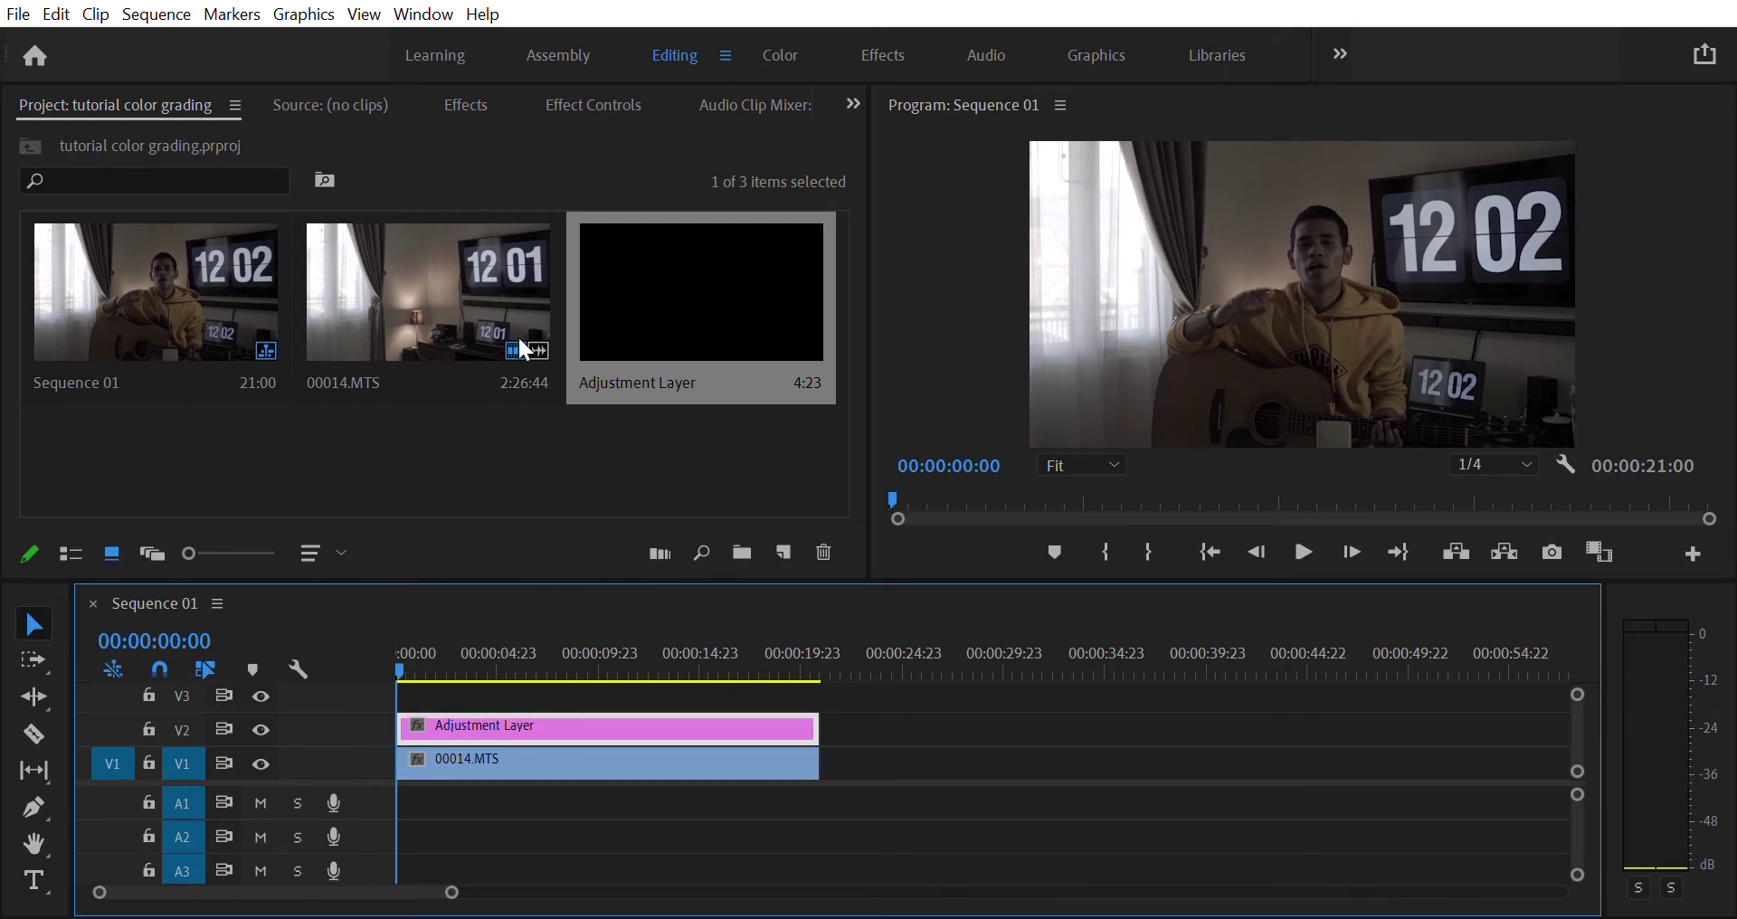
left_click(473, 105)
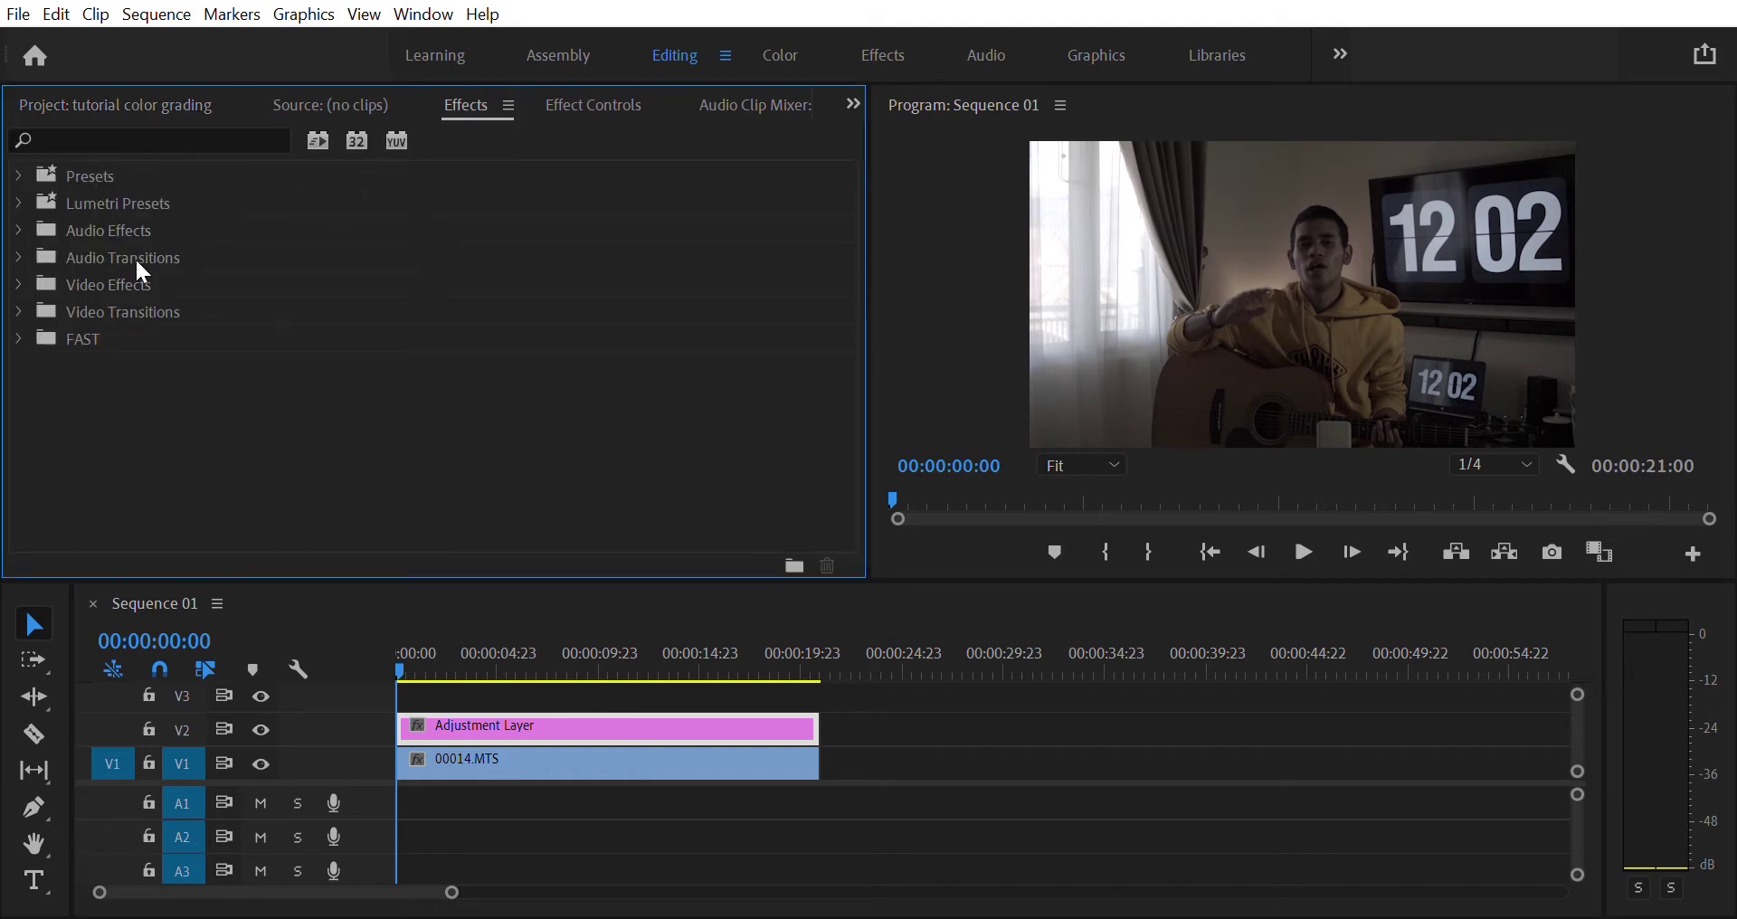
left_click(634, 684)
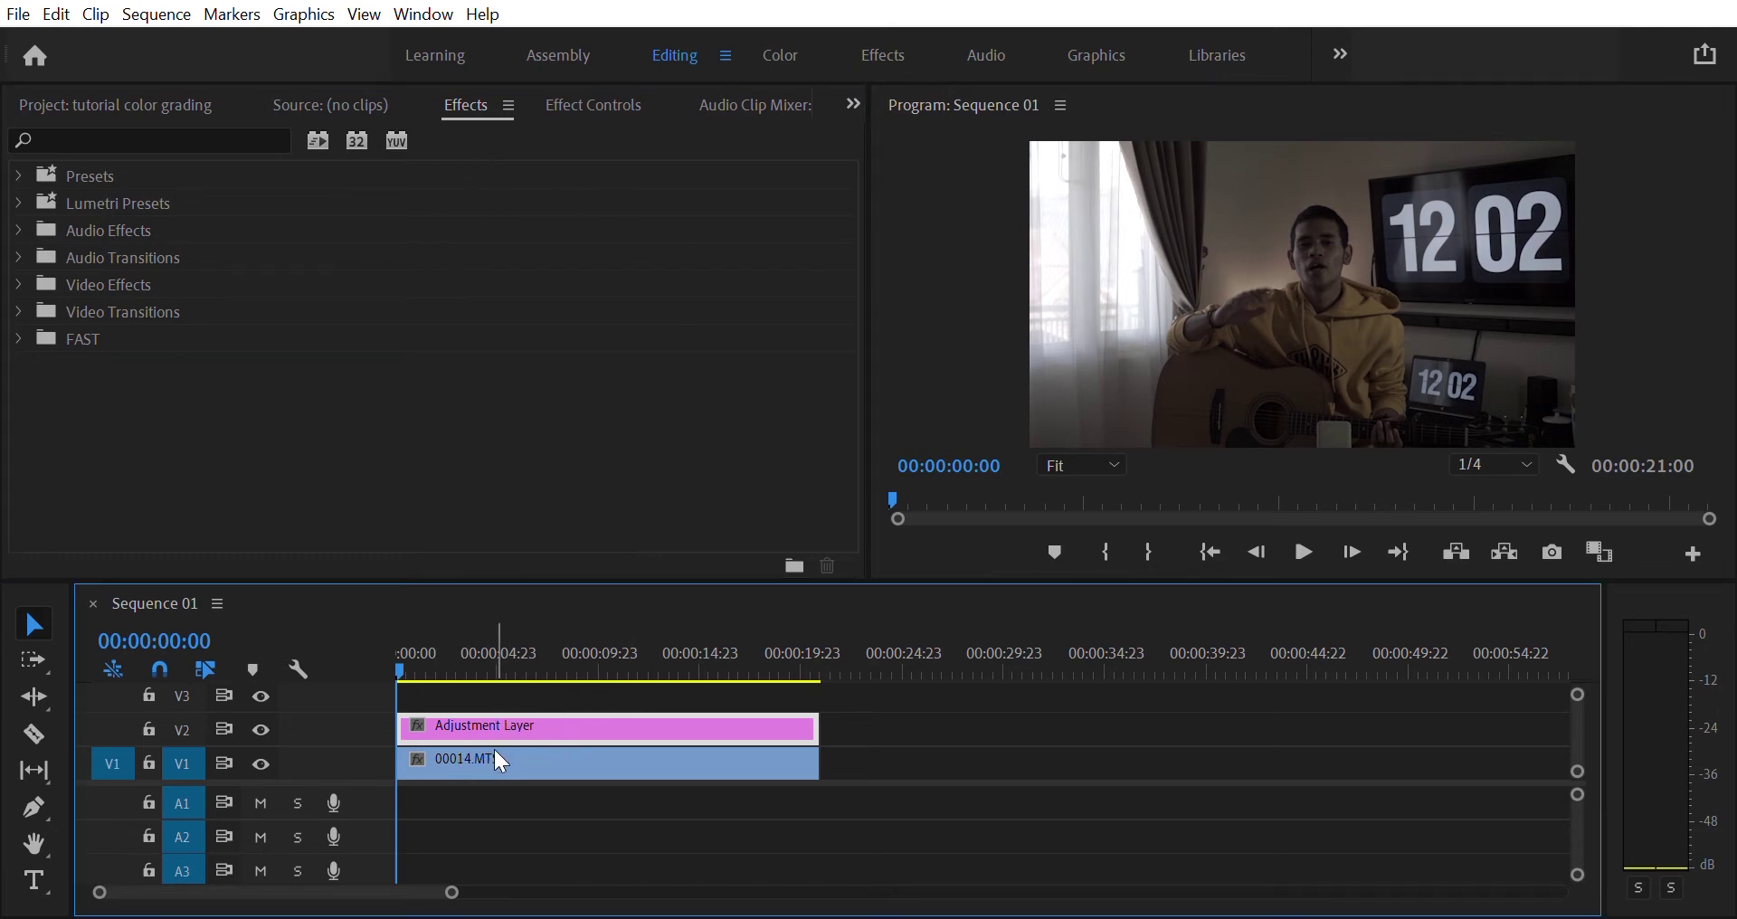
left_click_drag(570, 749, 496, 753)
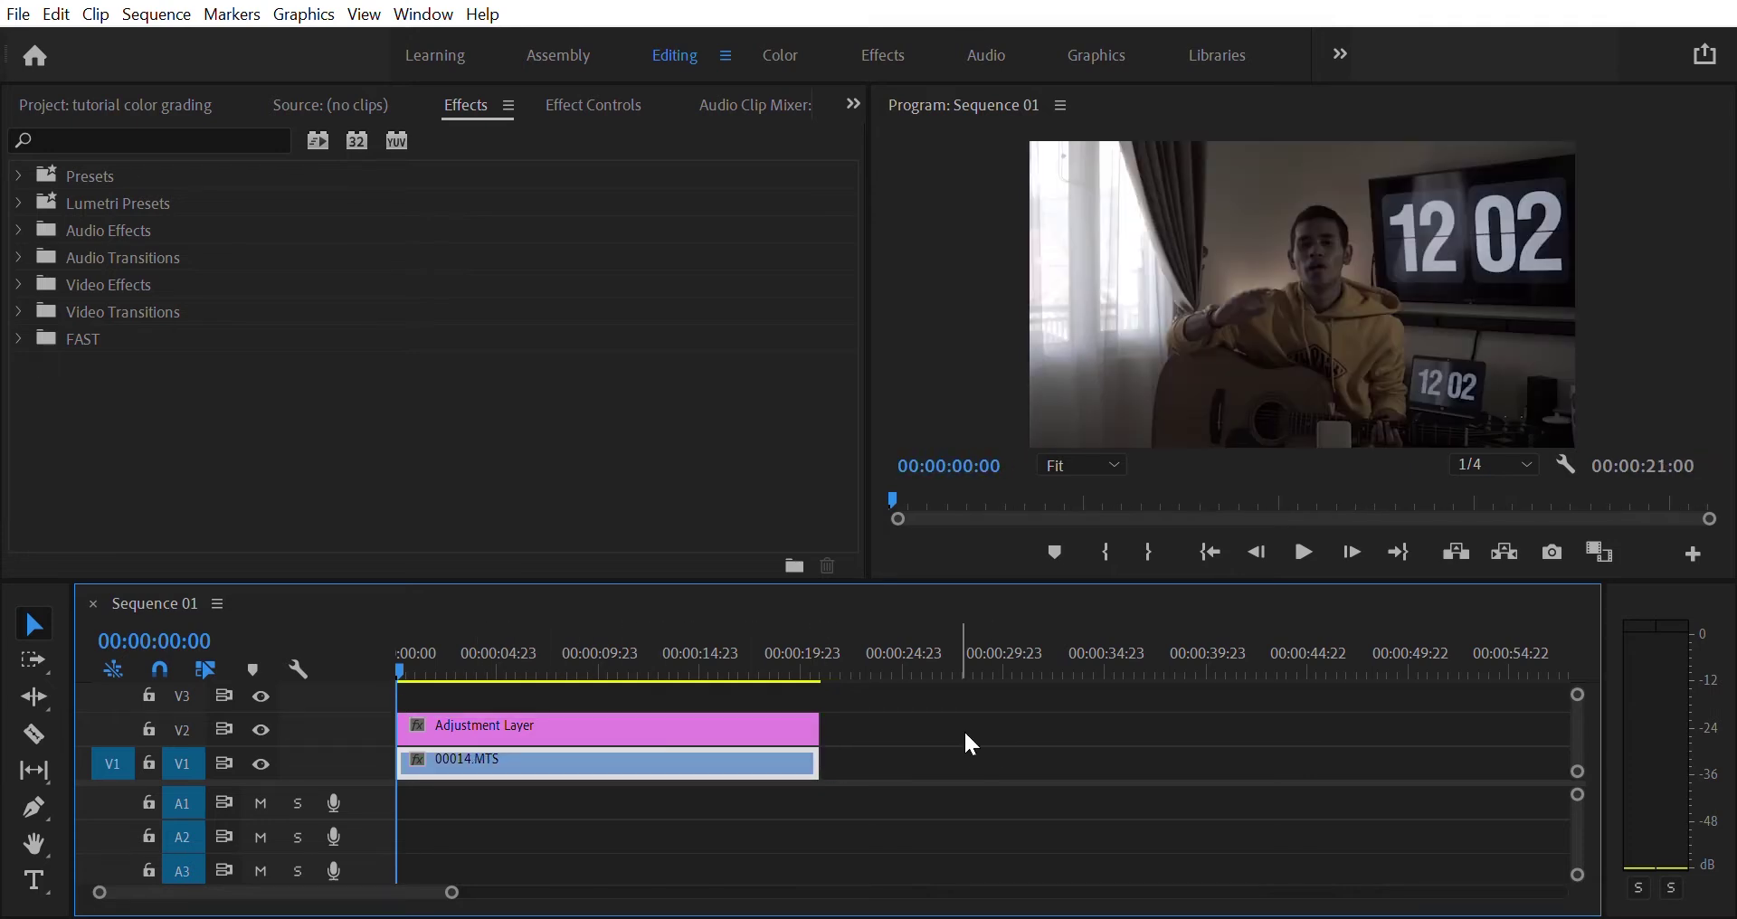
left_click_drag(454, 893, 719, 893)
mouse_move(509, 714)
left_mouse_down()
mouse_move(531, 709)
mouse_move(493, 724)
left_mouse_up()
left_click_drag(720, 893, 639, 887)
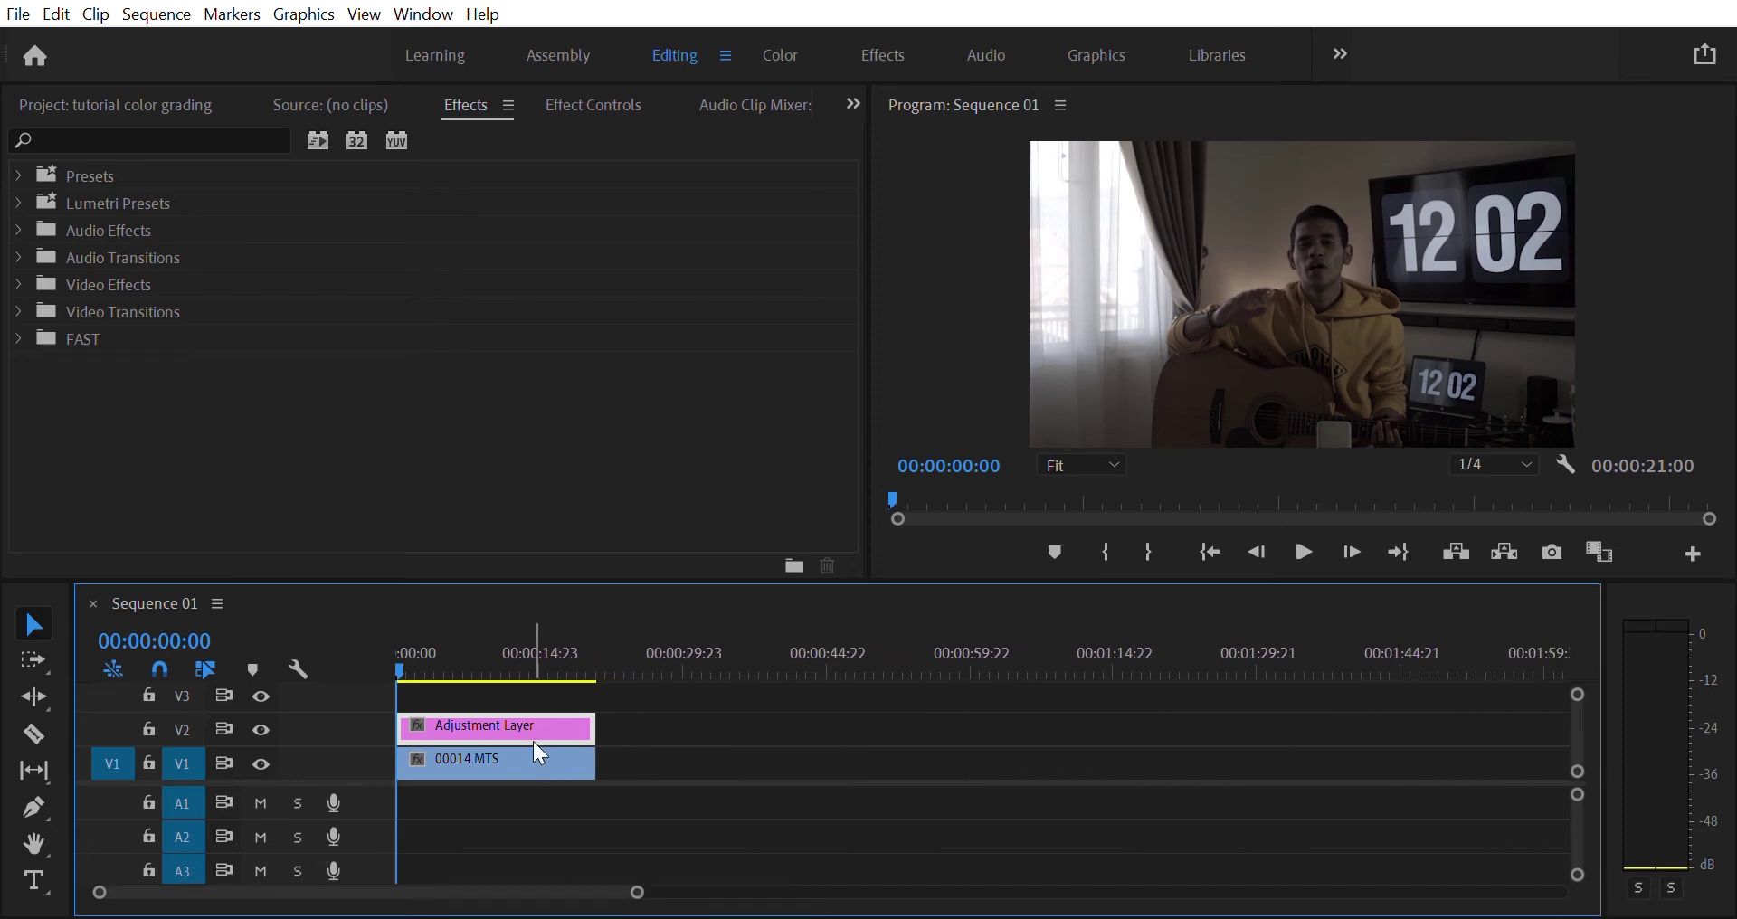
left_click(545, 763)
left_click(752, 747)
left_click_drag(689, 777, 615, 755)
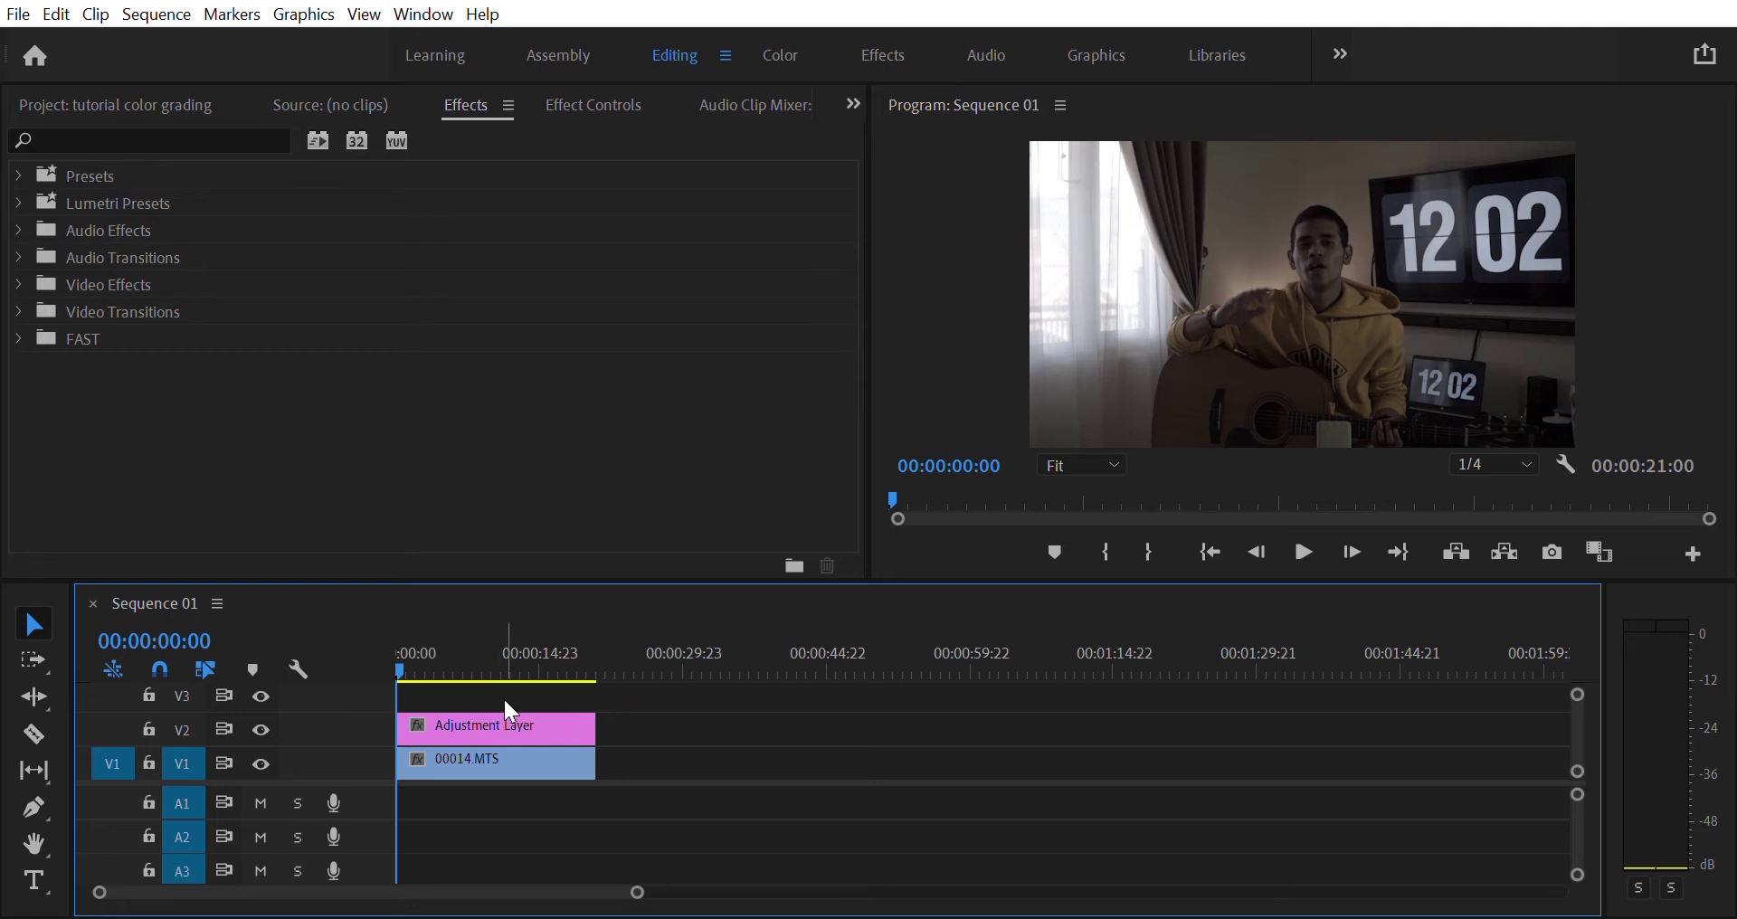
left_click_drag(634, 716, 595, 724)
- Scrub through the sequence to preview the footage under the adjustment layer, ending at 00:00:01:13
left_click_drag(538, 661, 551, 661)
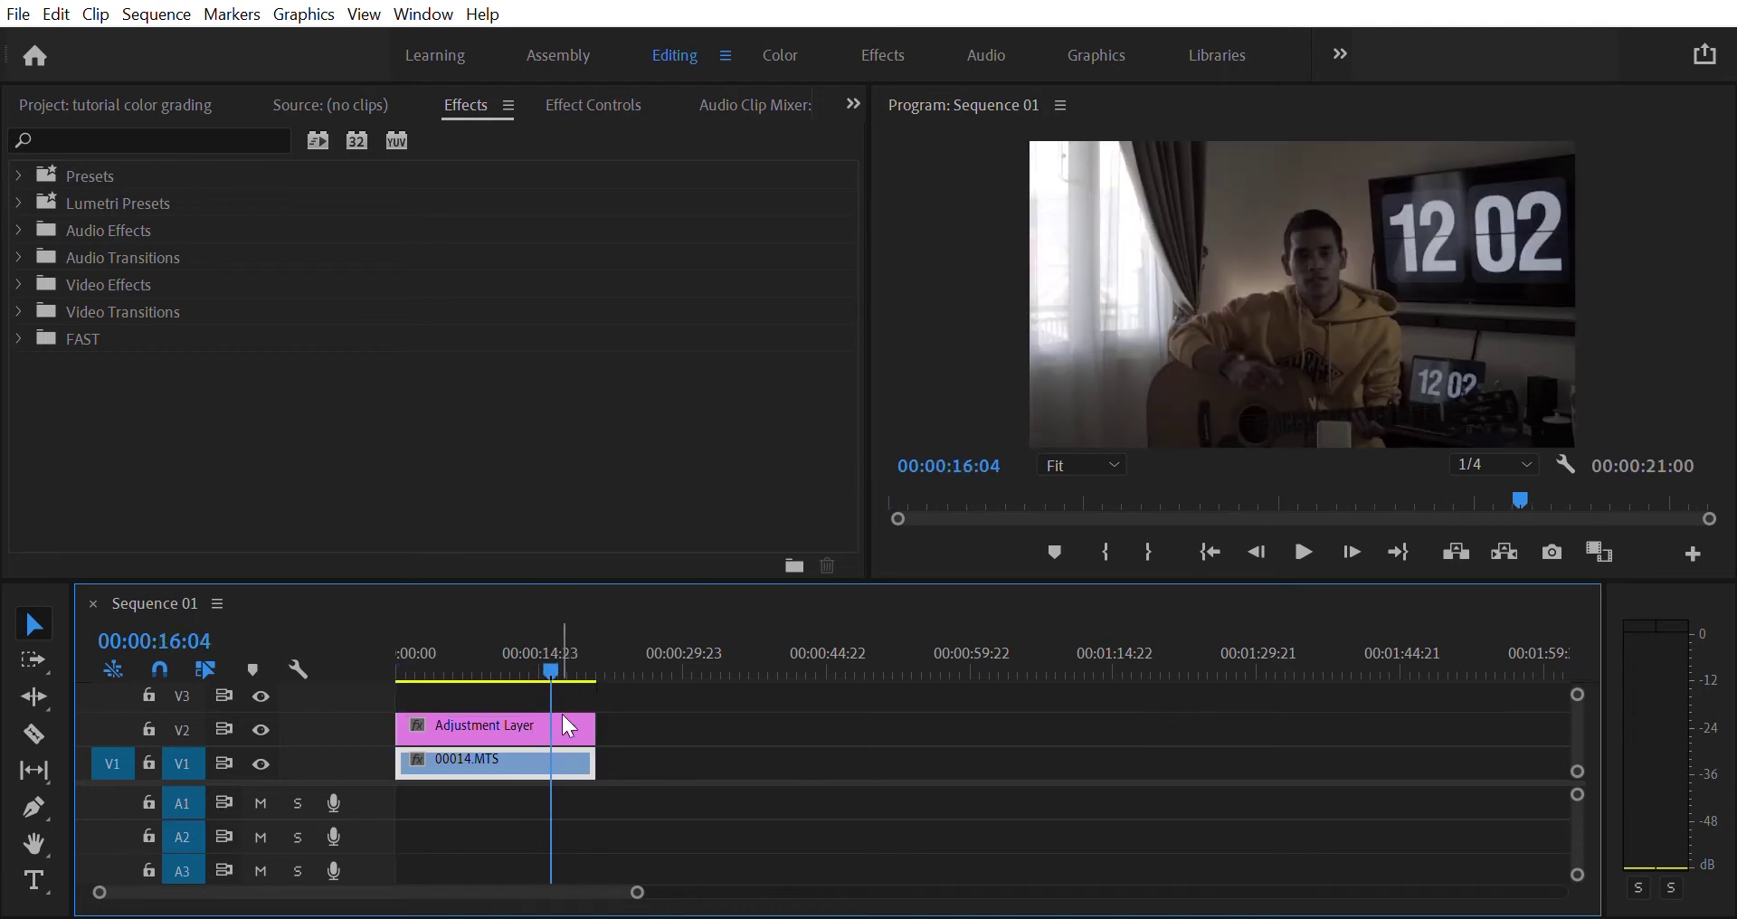
left_click_drag(559, 661, 444, 661)
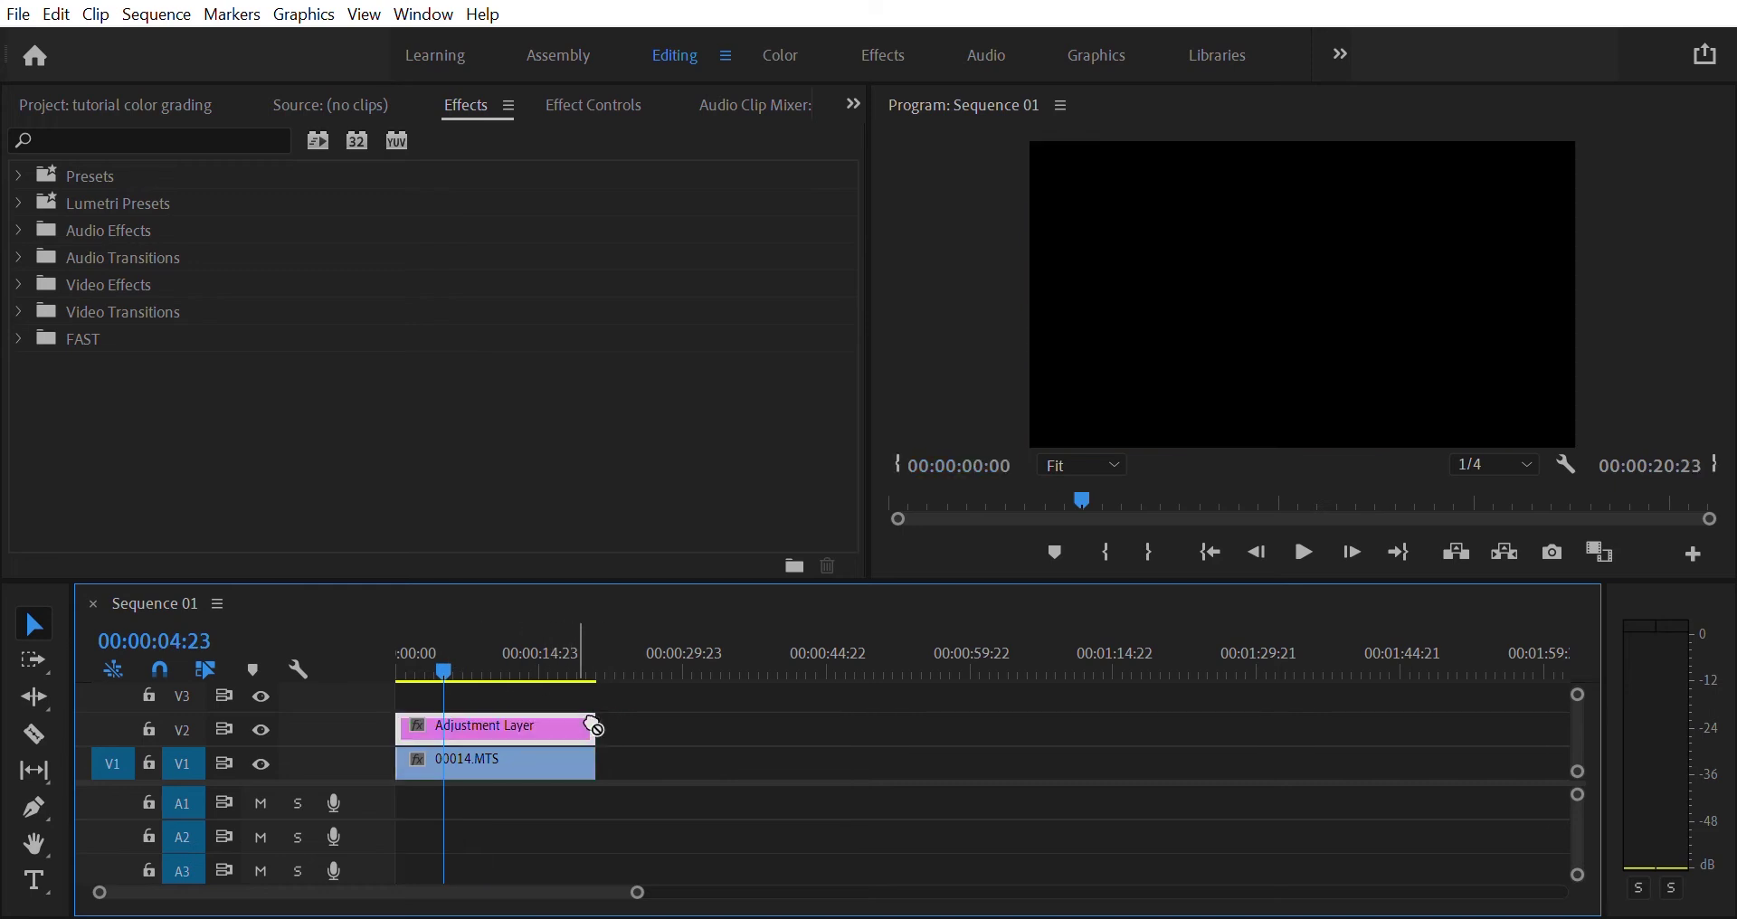
left_click_drag(464, 662, 412, 661)
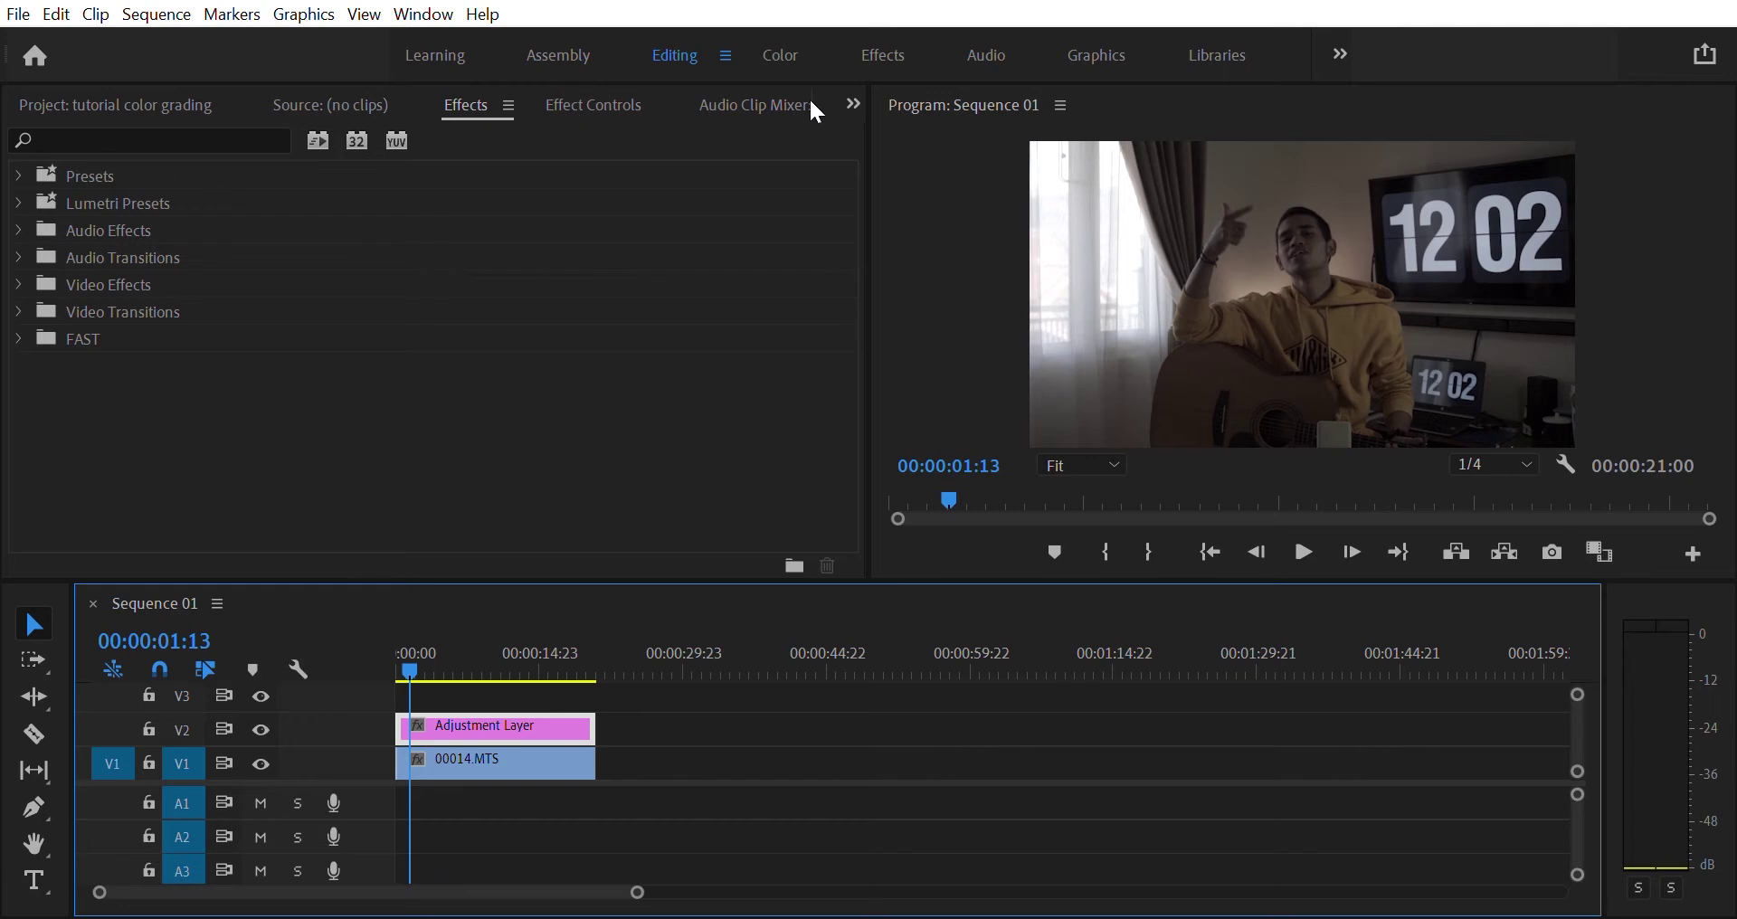
left_click(780, 47)
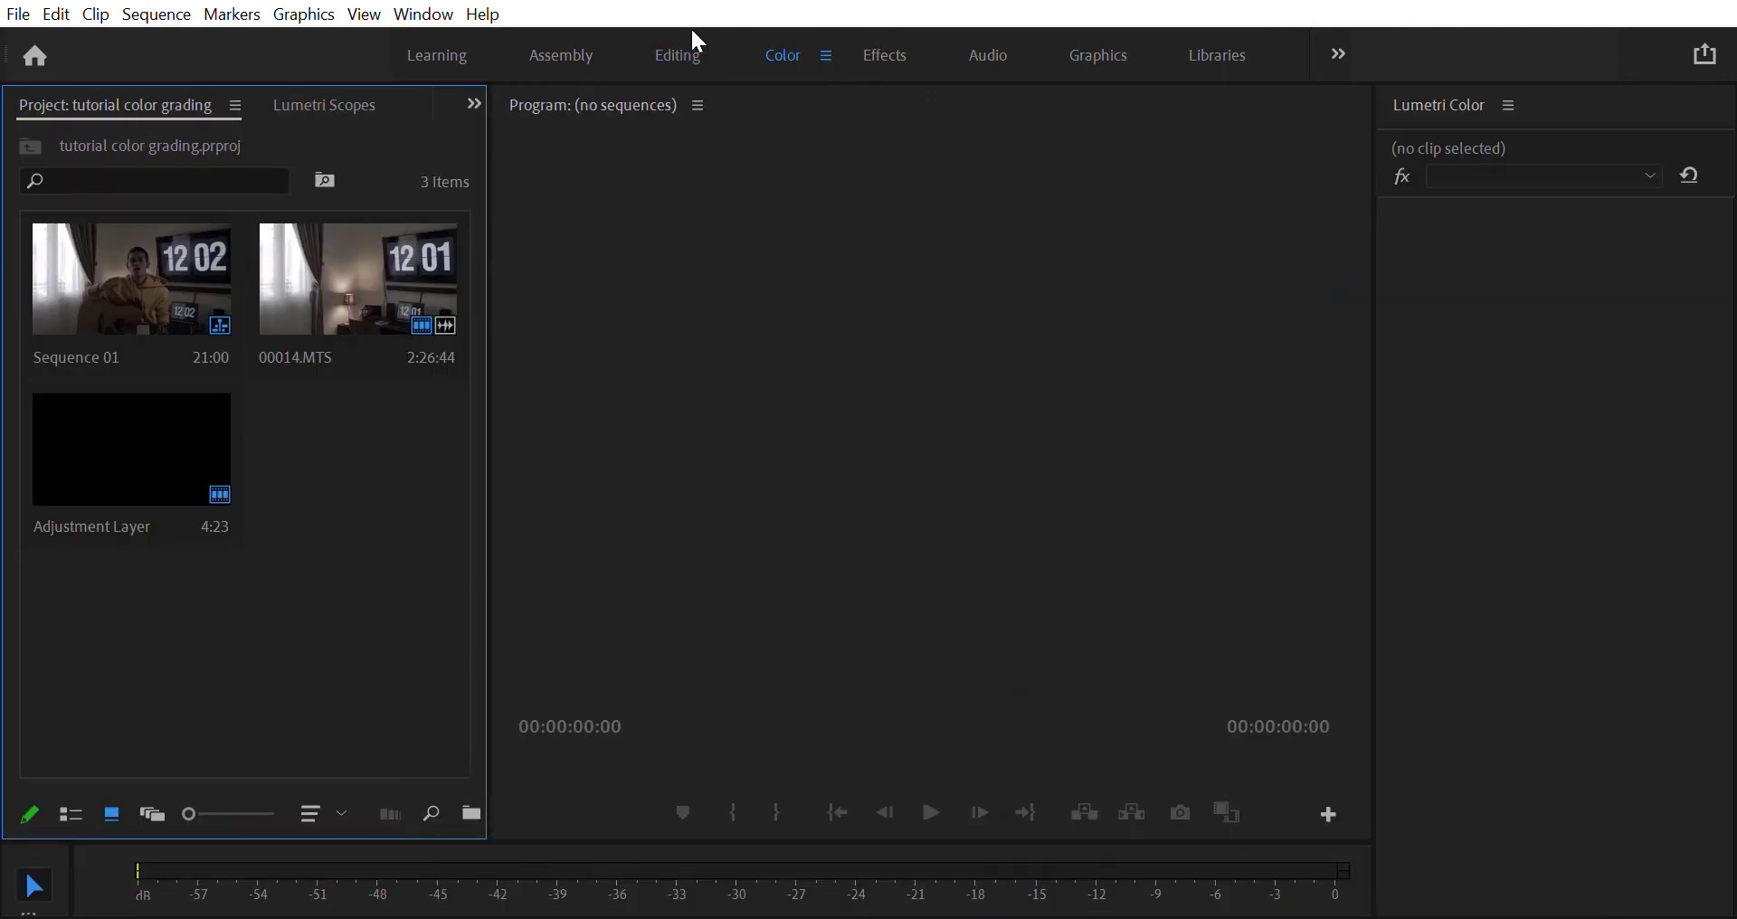
left_click(692, 33)
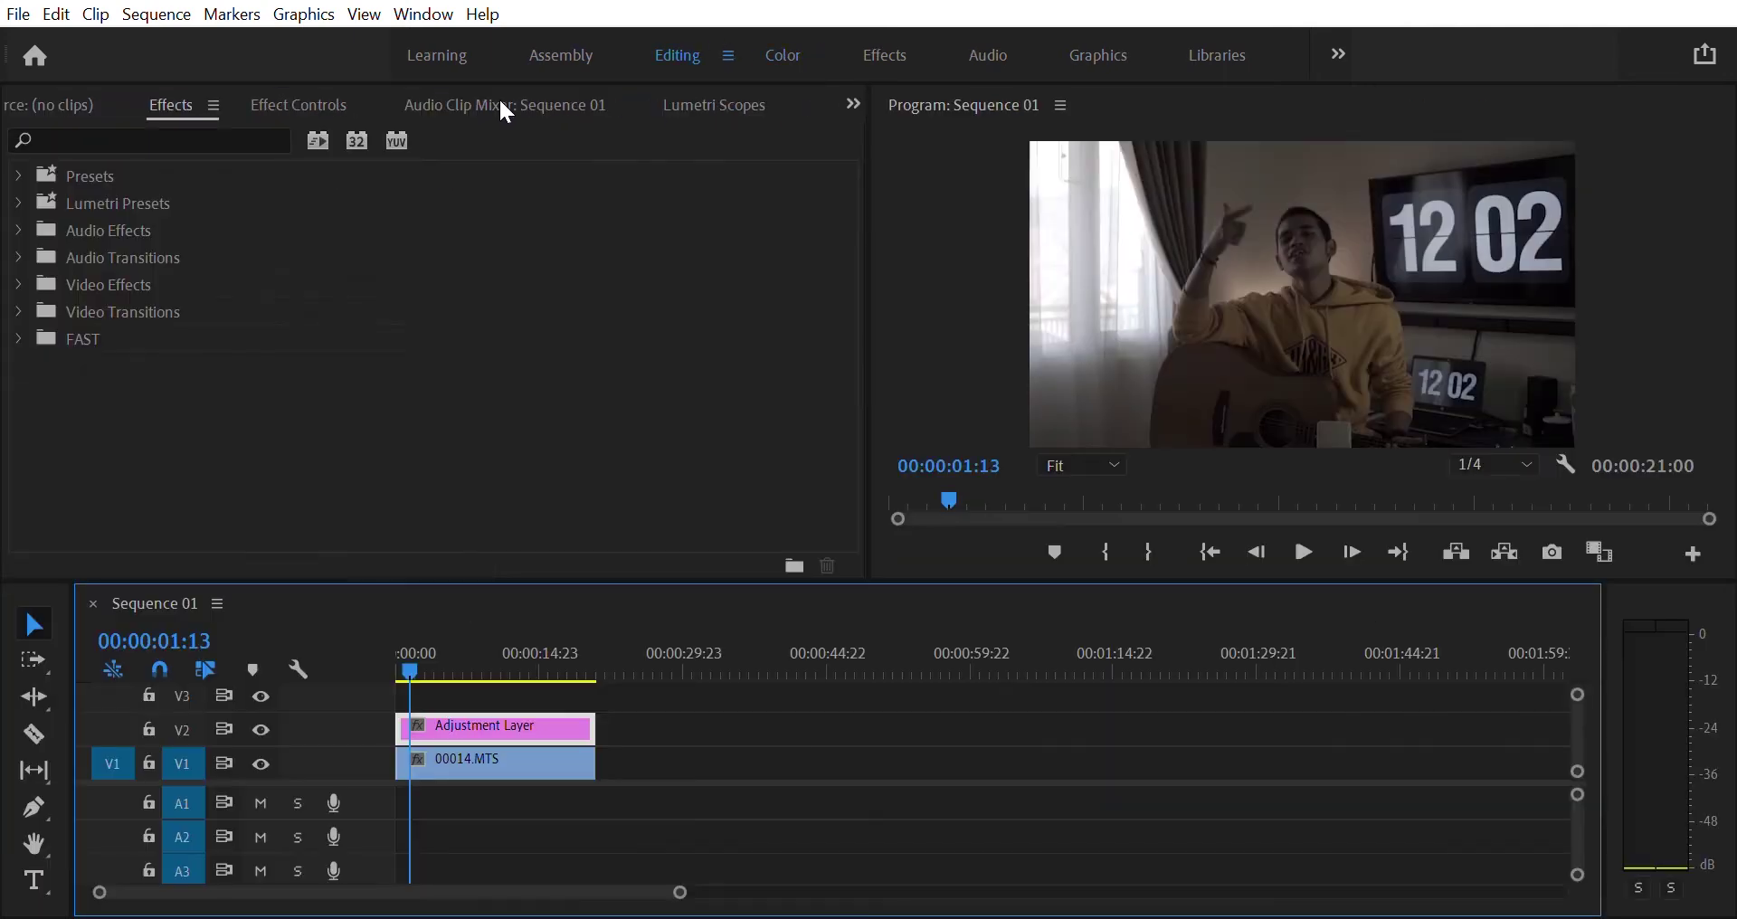
left_click(19, 339)
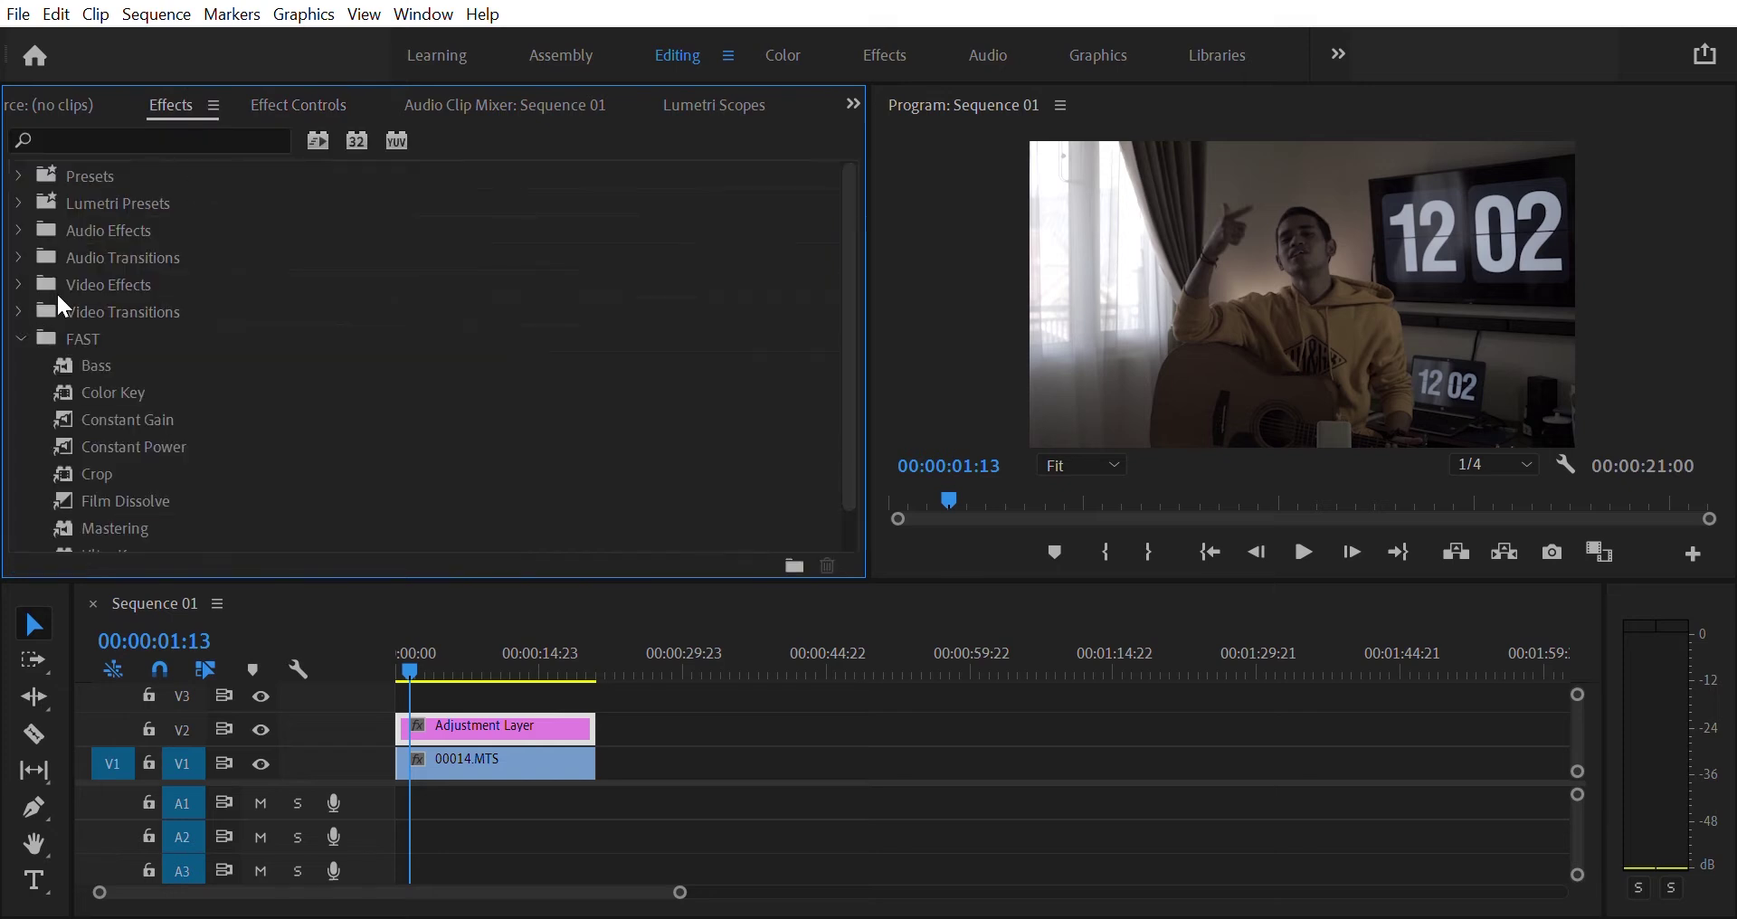
left_click(21, 338)
- Search the effects for "lumetri c" and apply Lumetri Color to the adjustment layer
left_click(129, 139)
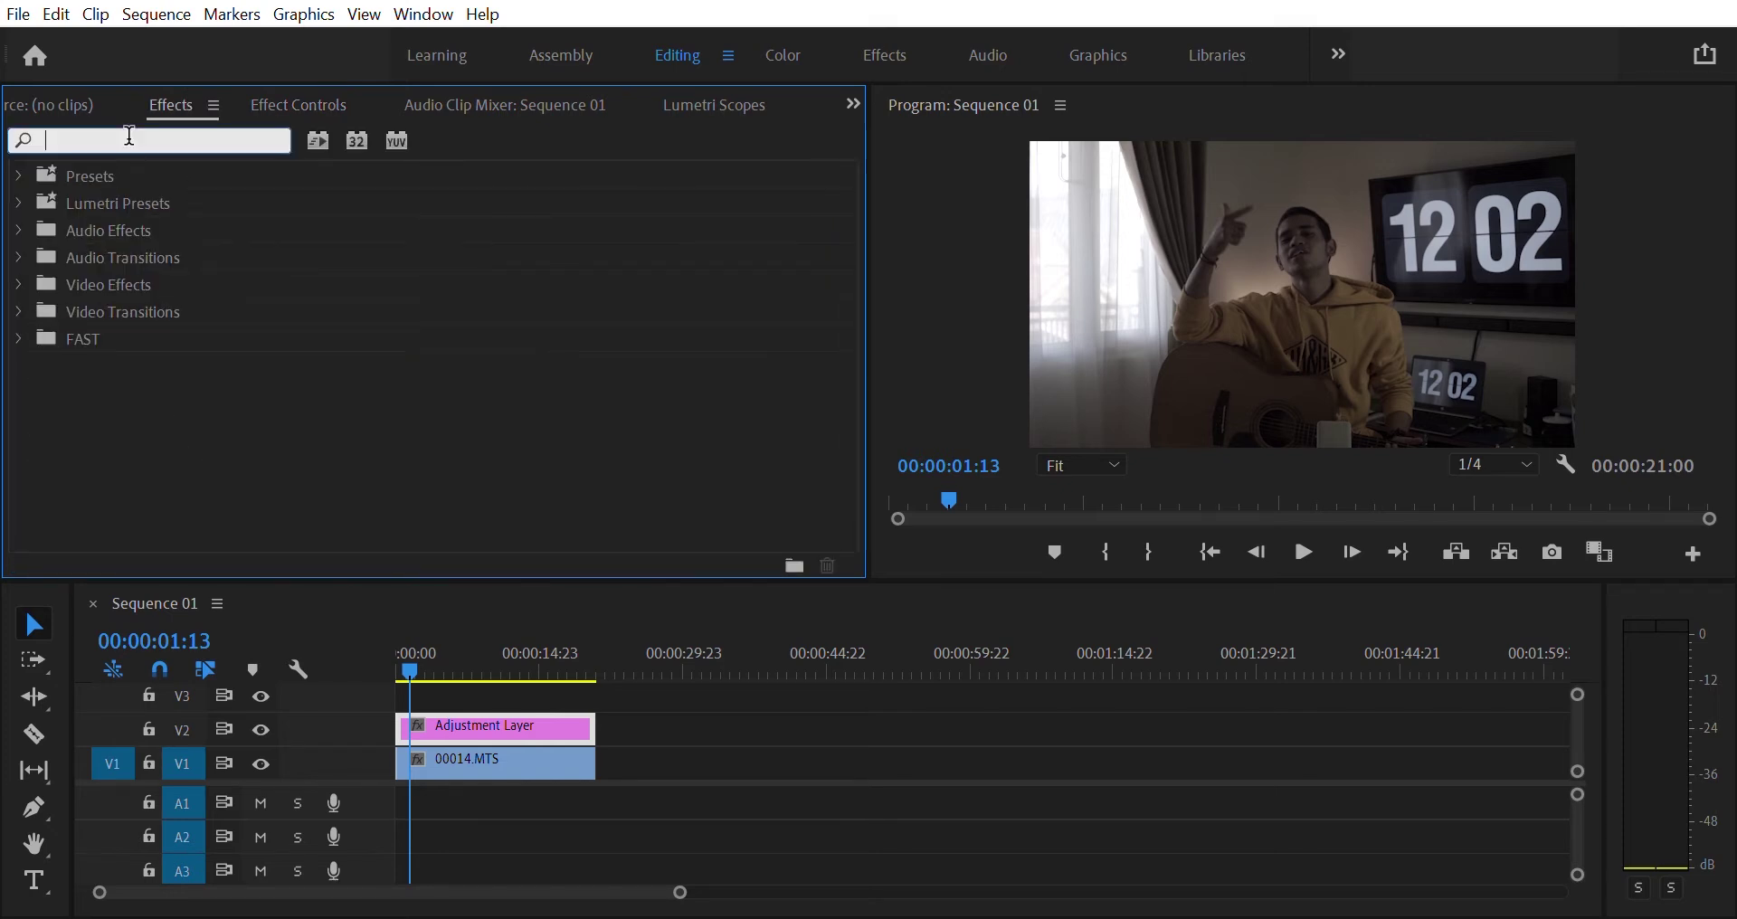
type("lume")
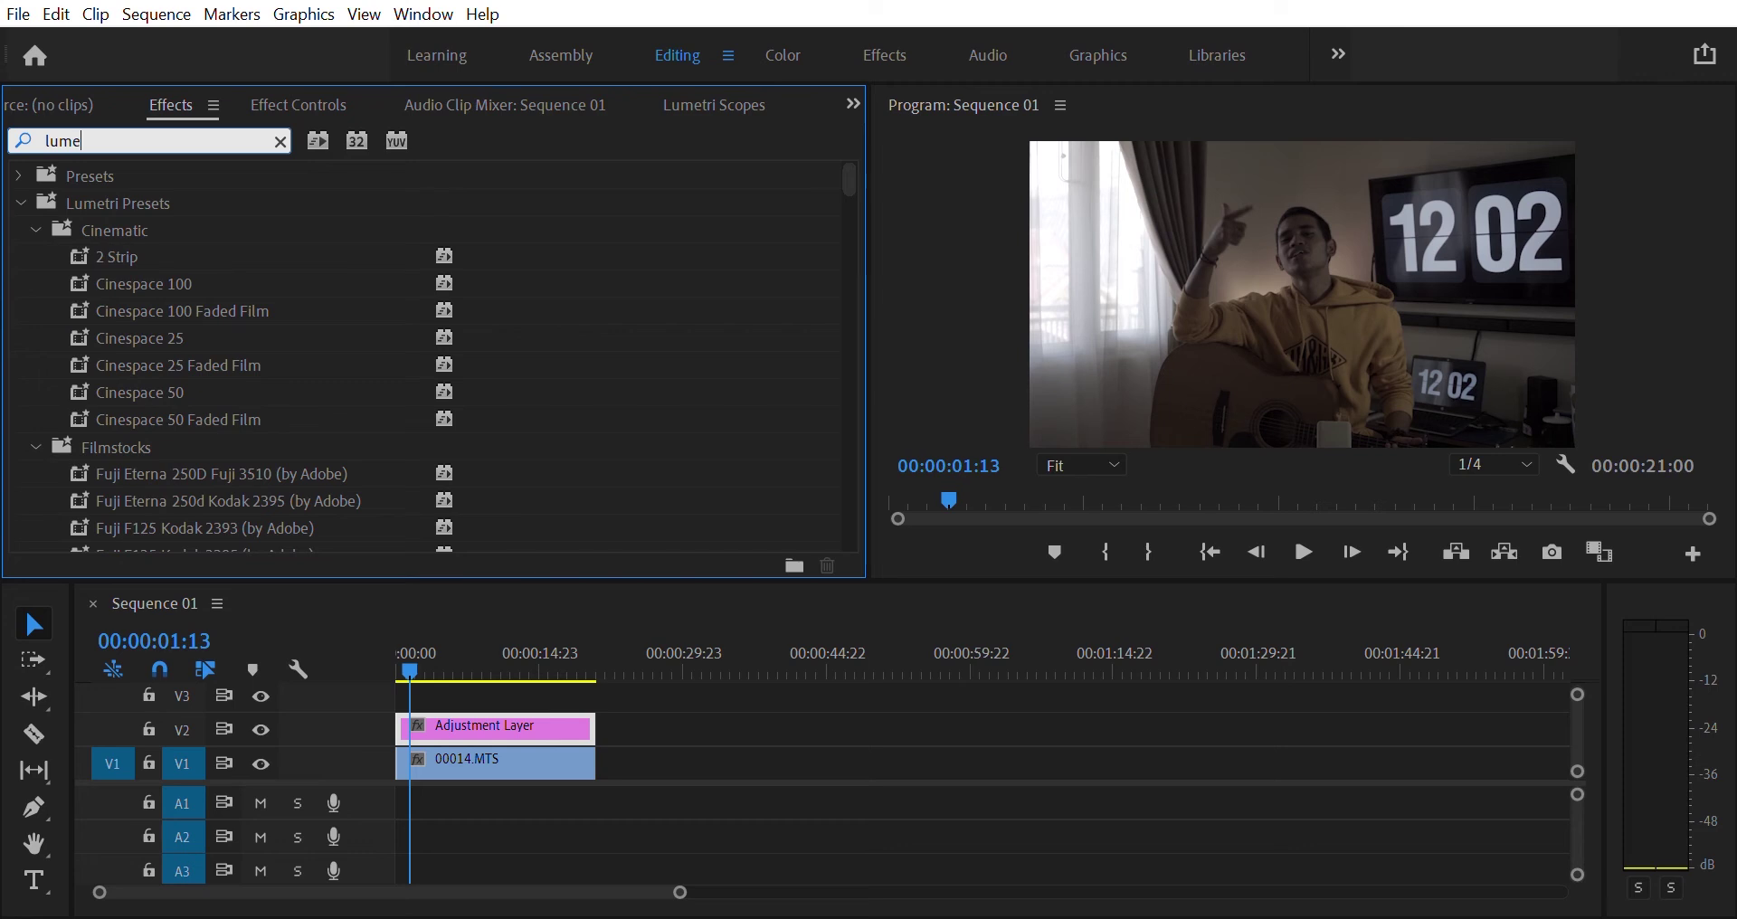
type("tric")
key("BackSpace")
type("c")
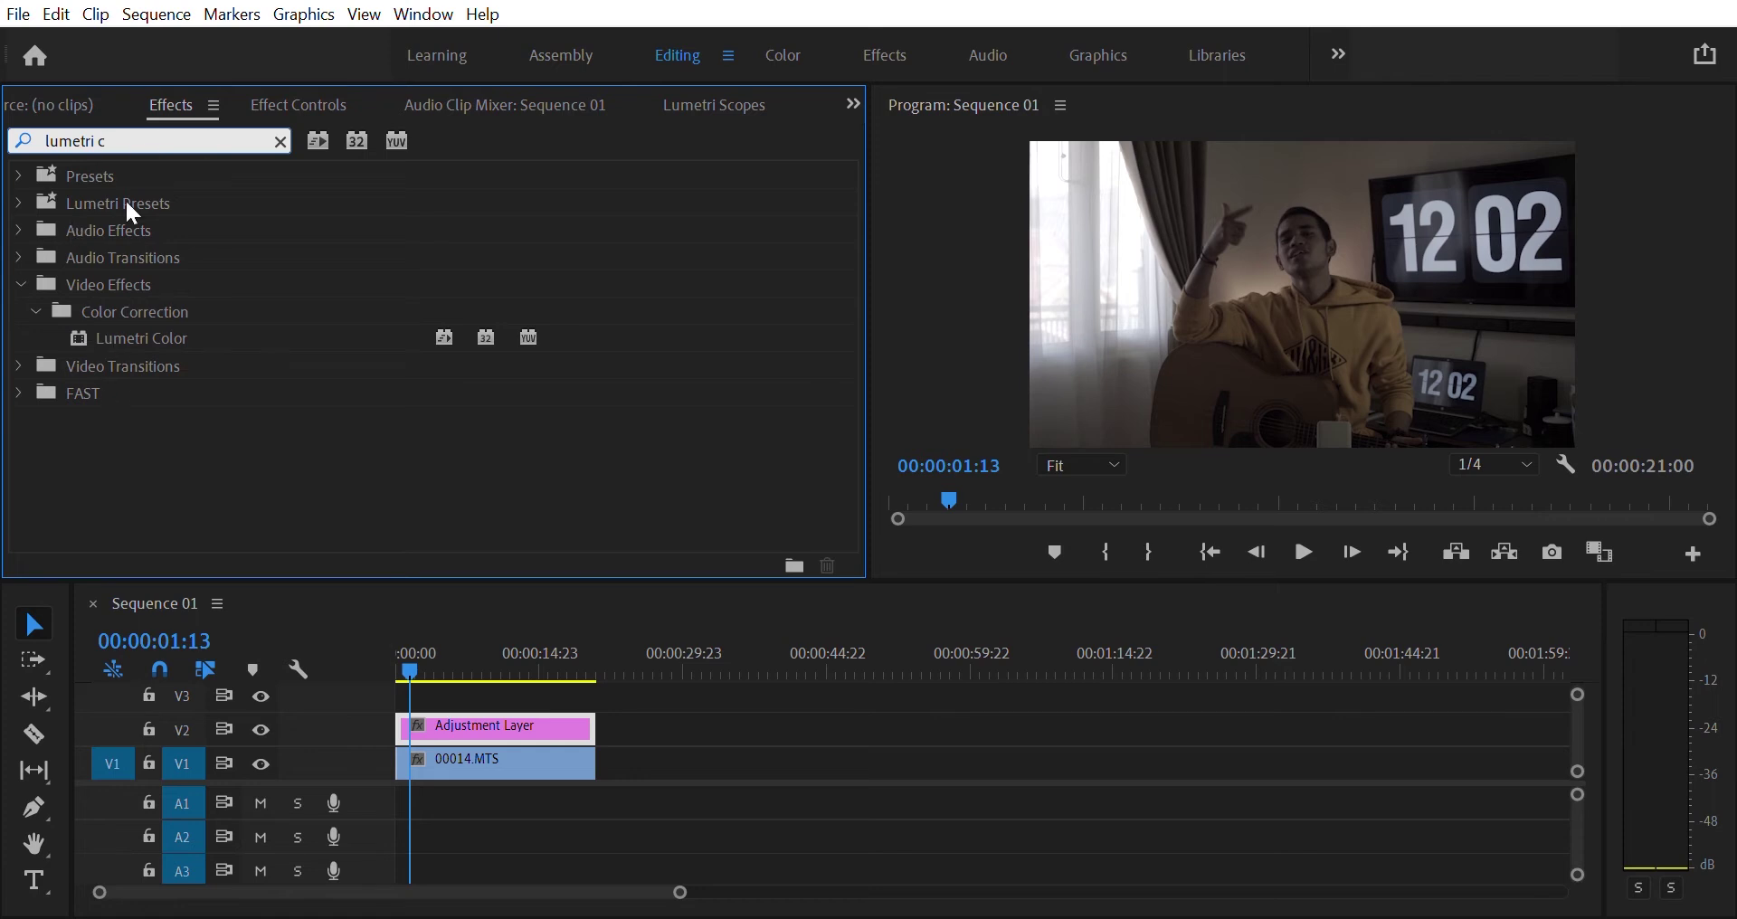
left_click(198, 130)
left_click_drag(169, 337, 509, 726)
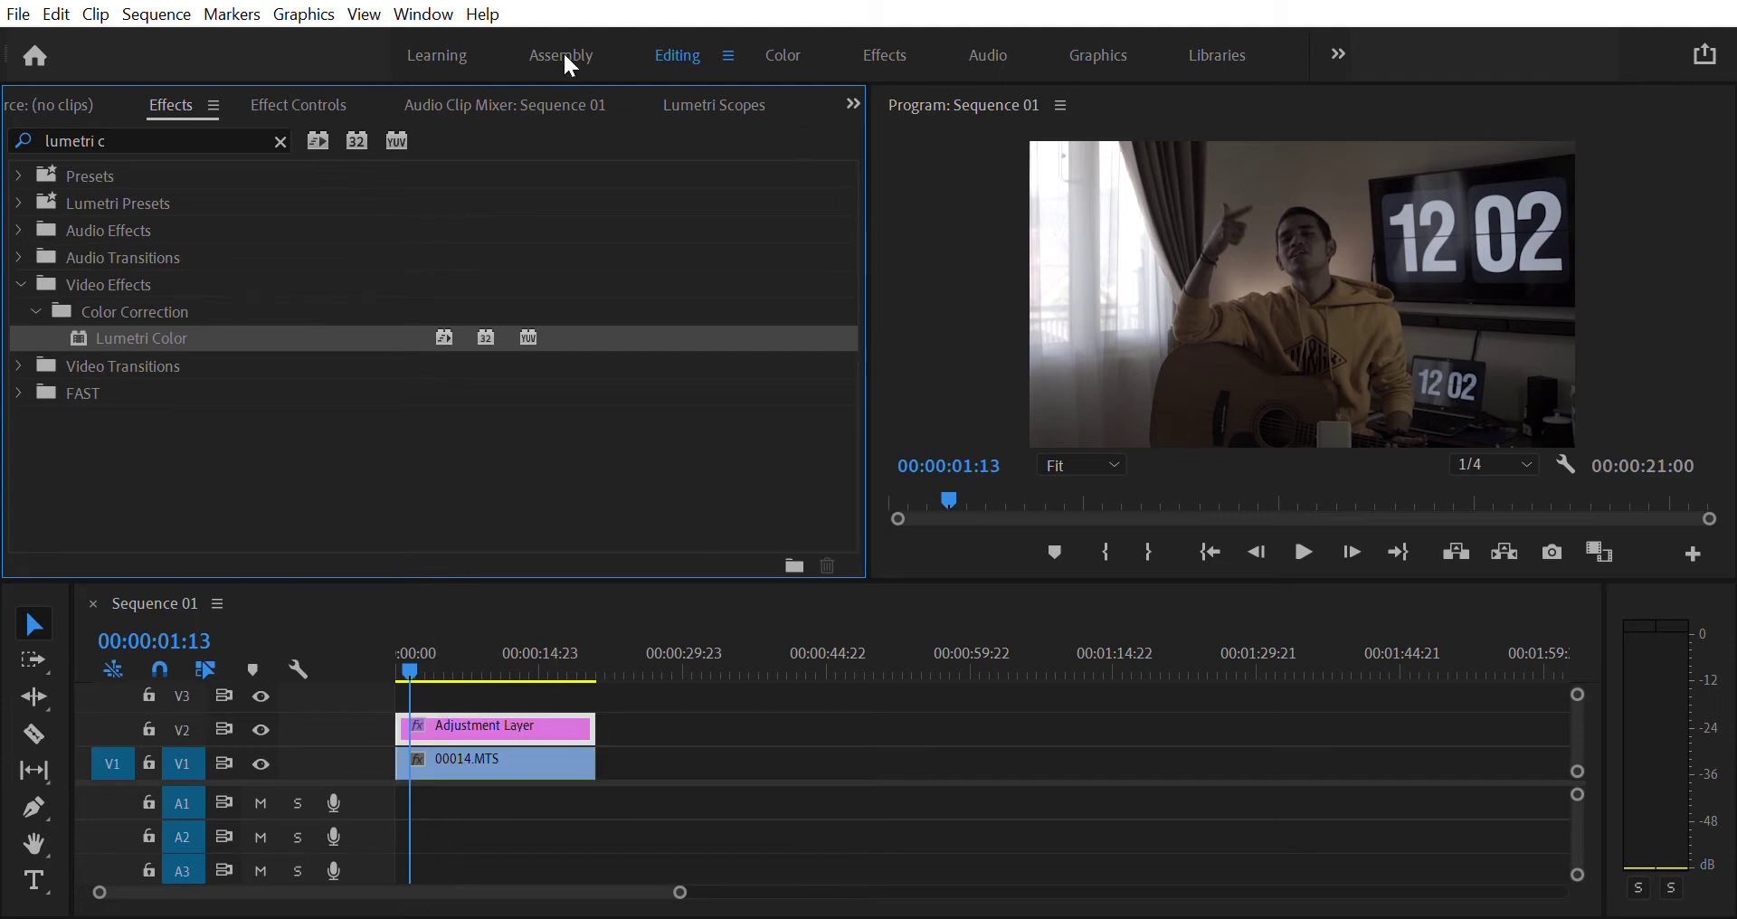
- Inspect the Lumetri Color settings in the adjustment layer's effect controls and undo applying the effect
left_click(336, 91)
scroll(242, 263, "down", 5)
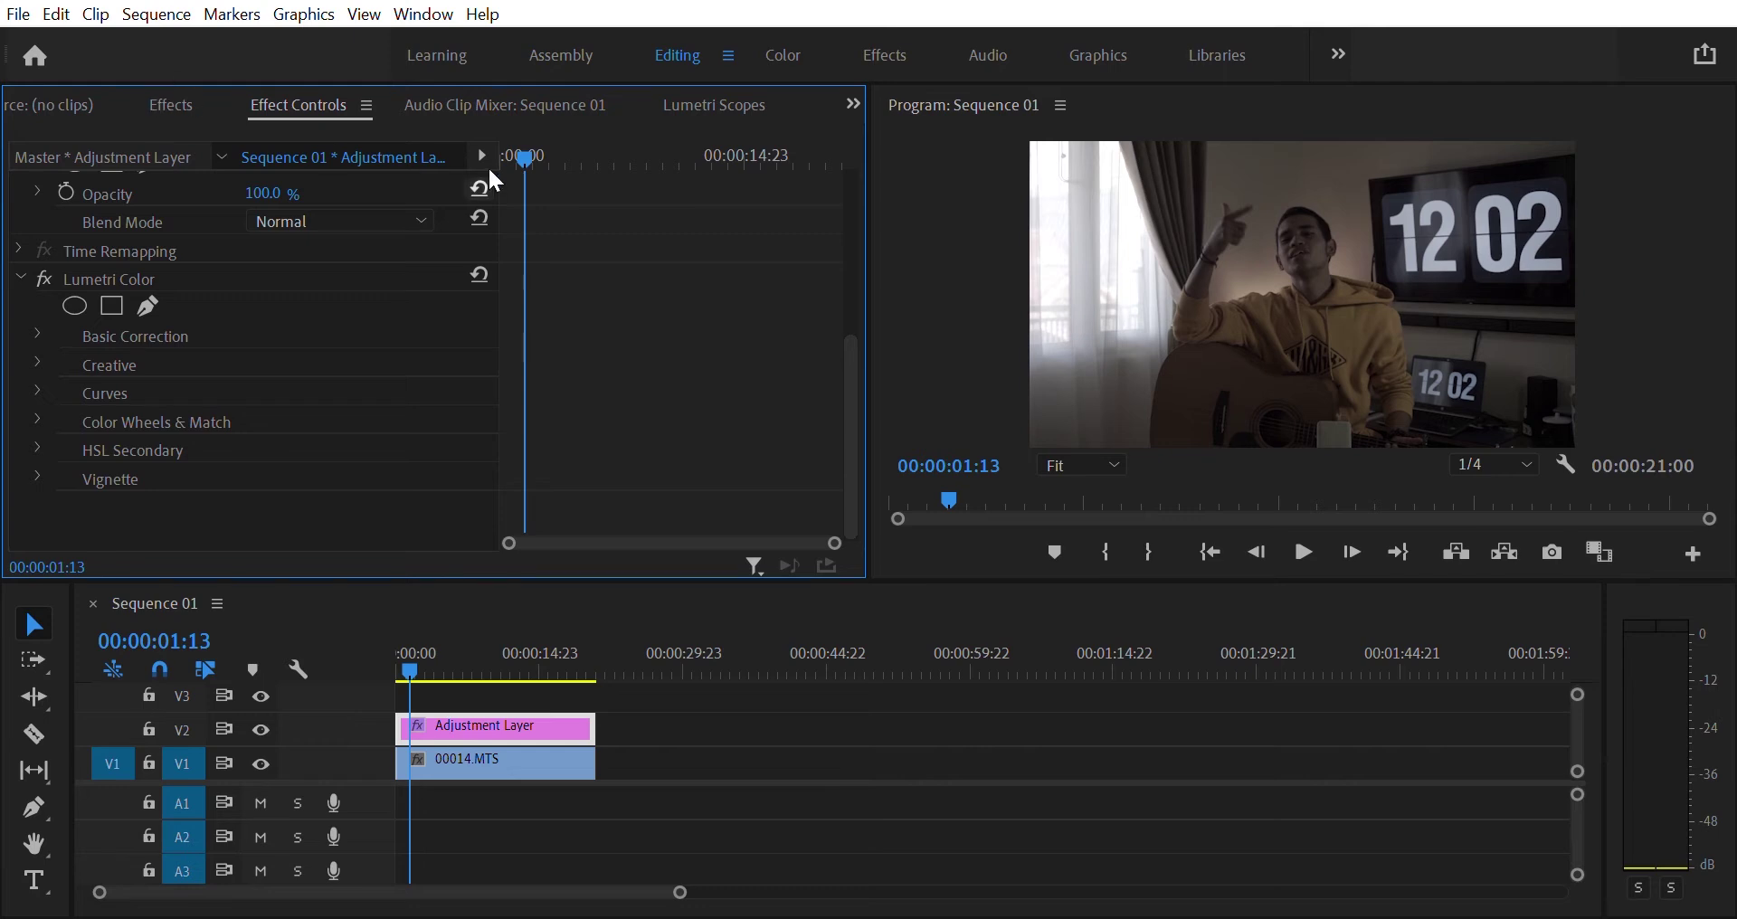
key("ctrl+z")
- Switch to the Color workspace, open Sequence 01 and enlarge the program monitor by narrowing the timeline area
left_click(818, 50)
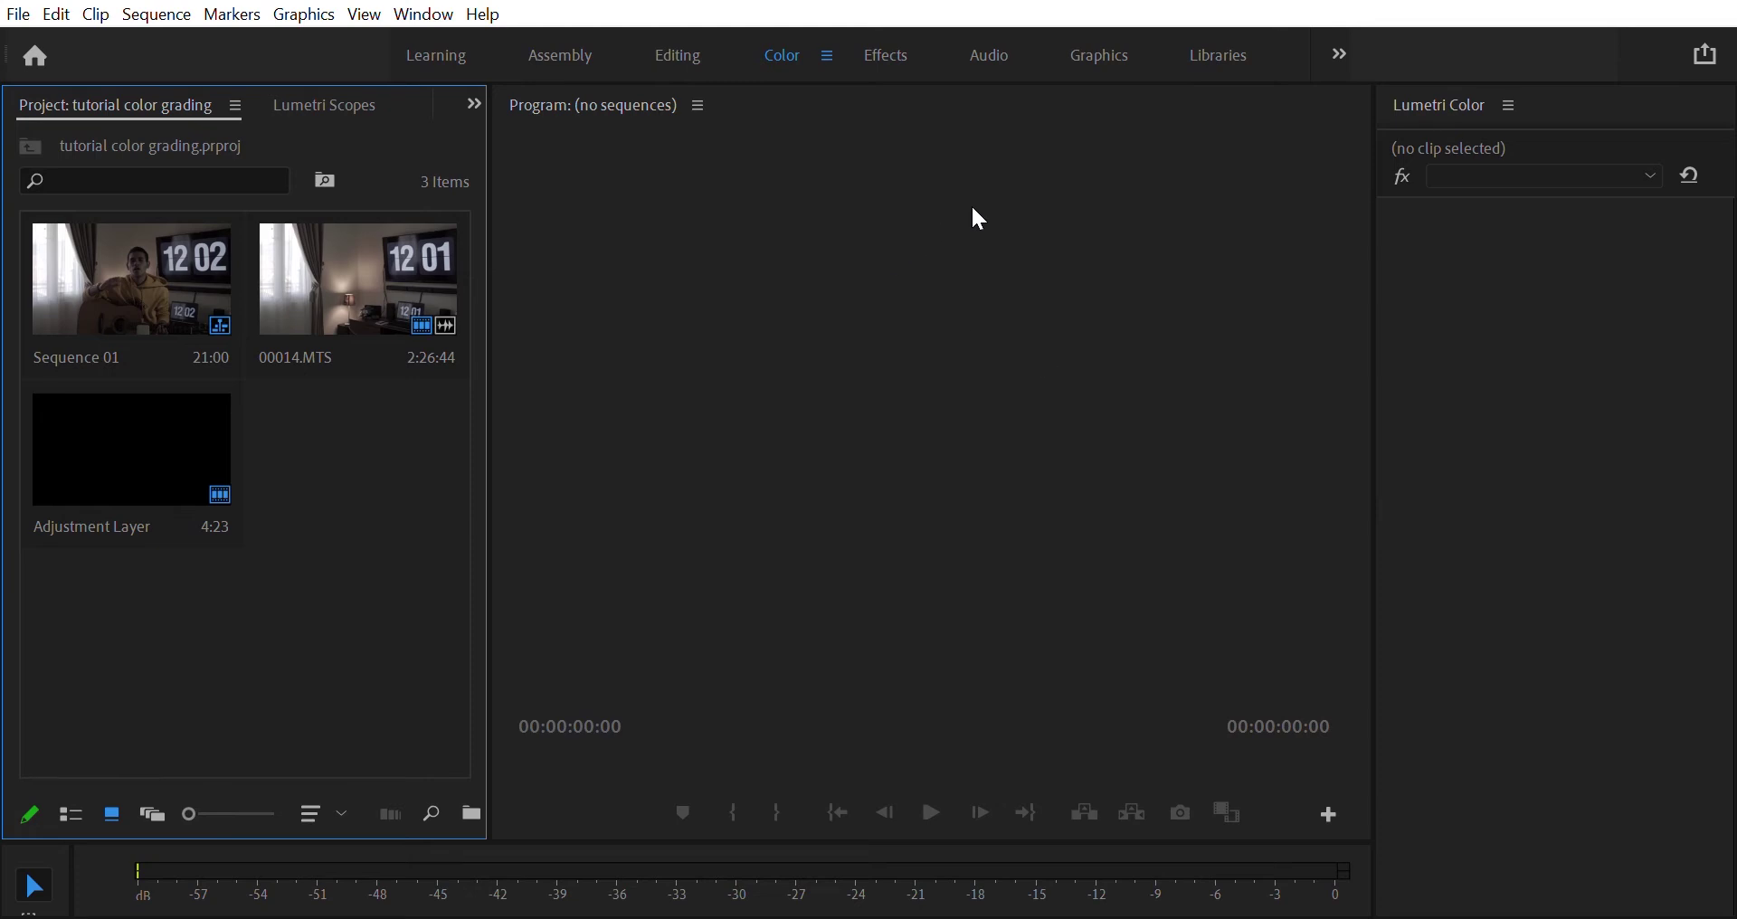
double_click(203, 305)
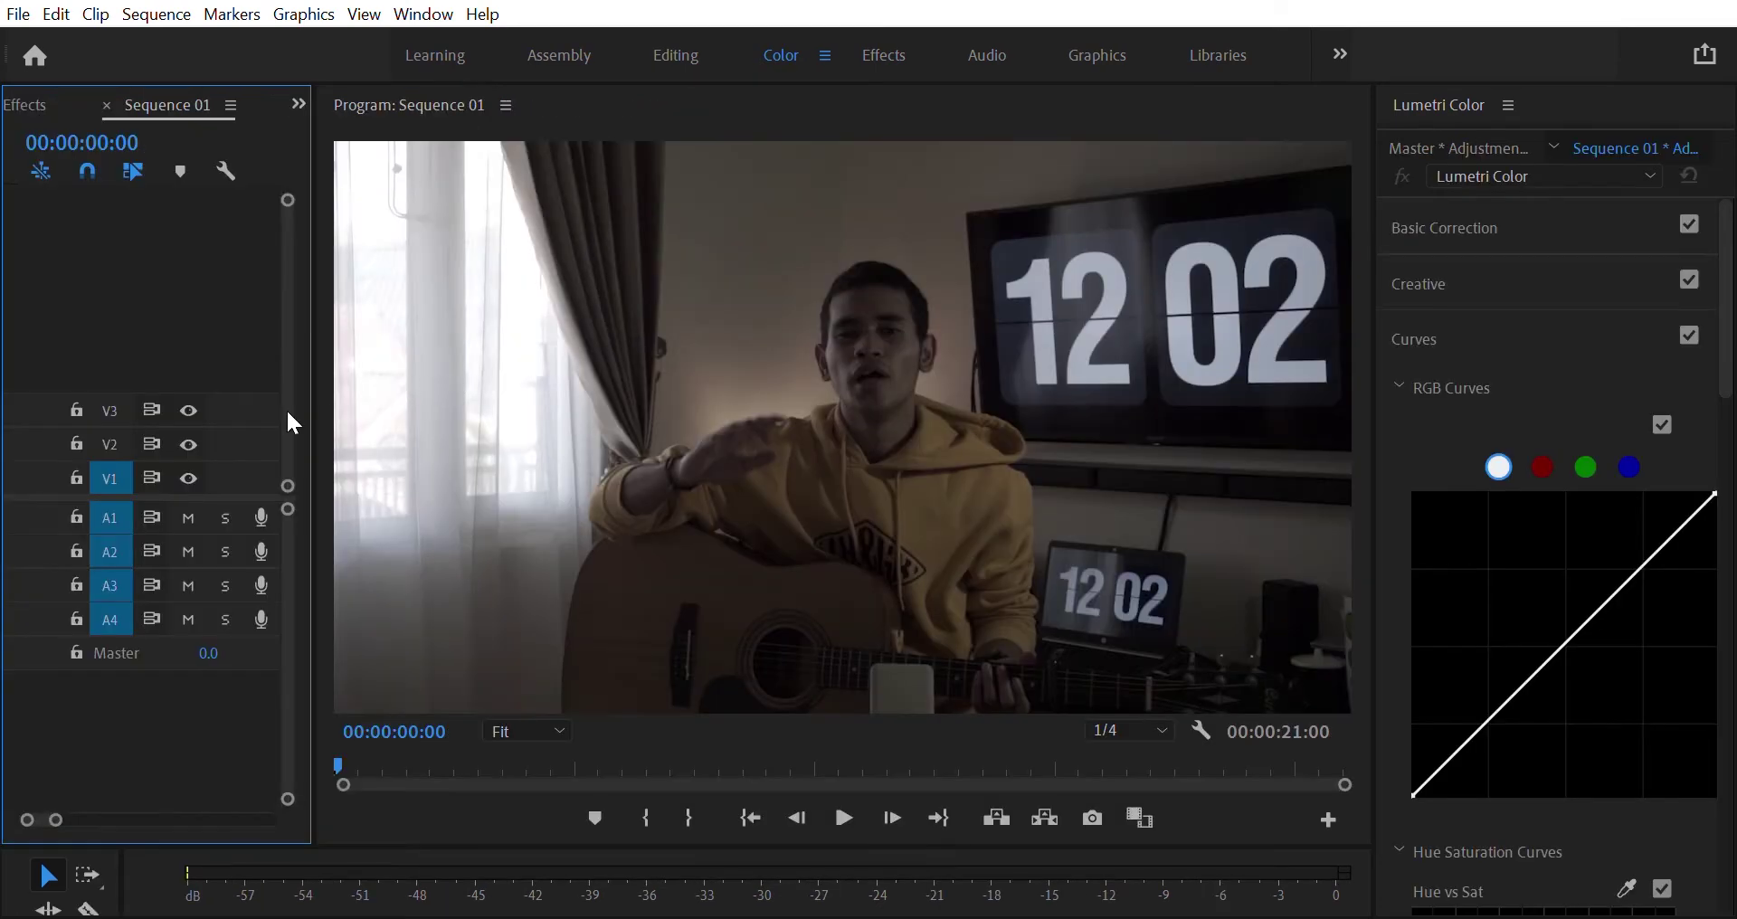
mouse_move(317, 416)
left_mouse_down()
mouse_move(384, 416)
mouse_move(290, 416)
left_mouse_up()
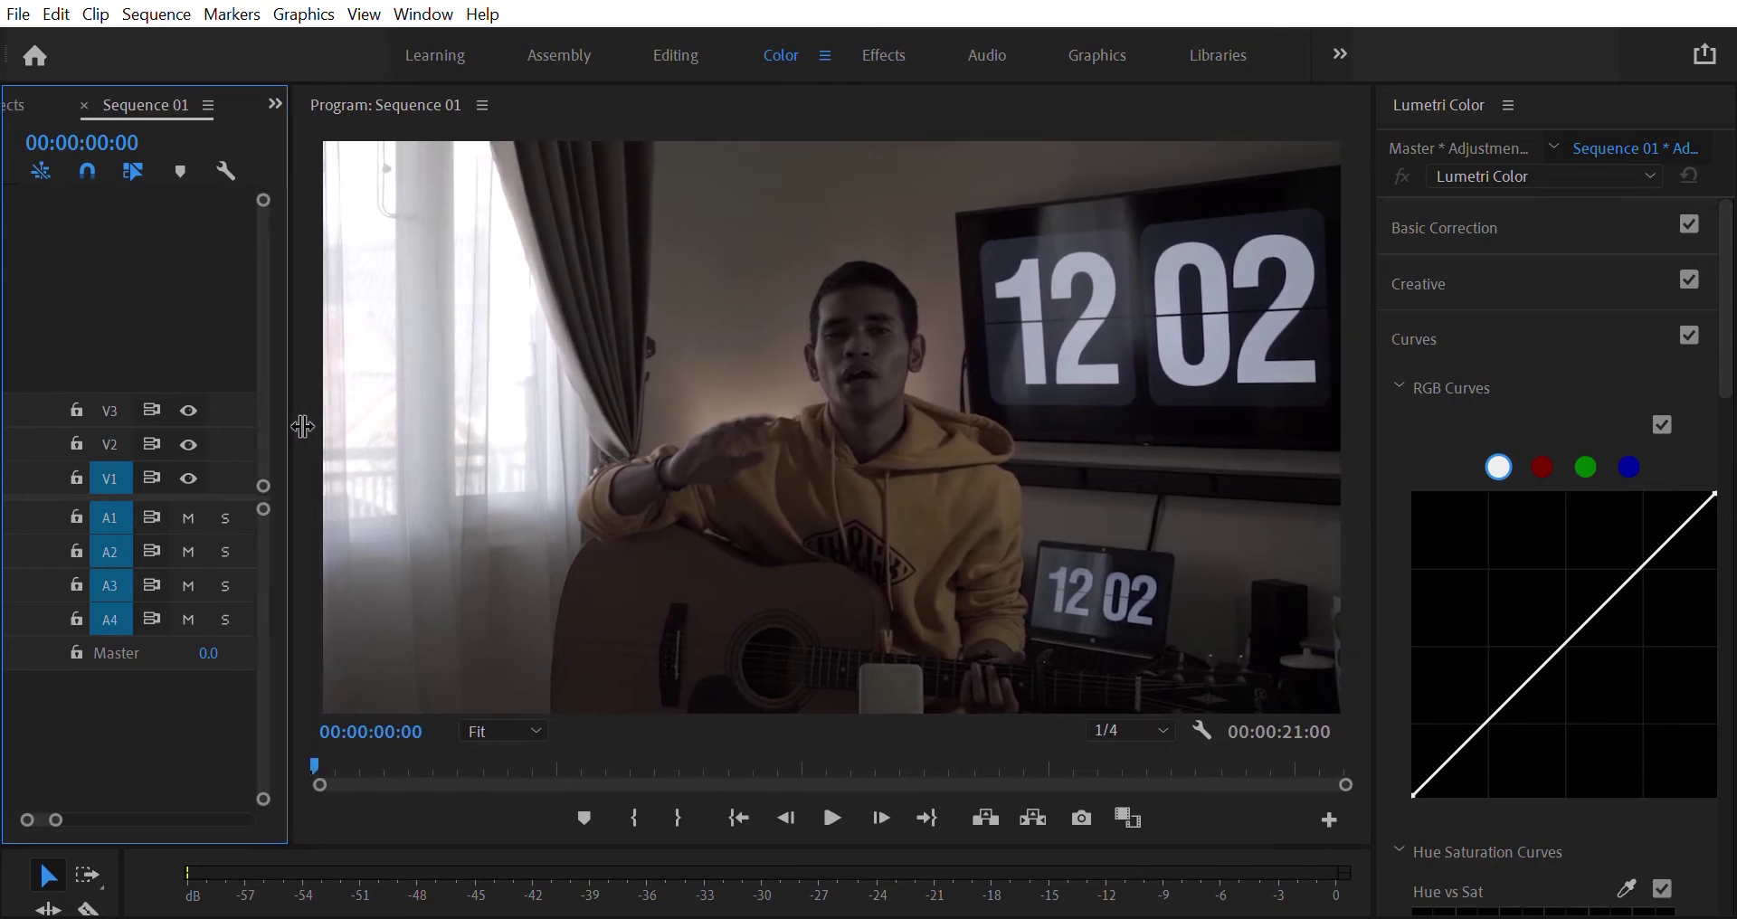
scroll(1554, 284, "down", 10)
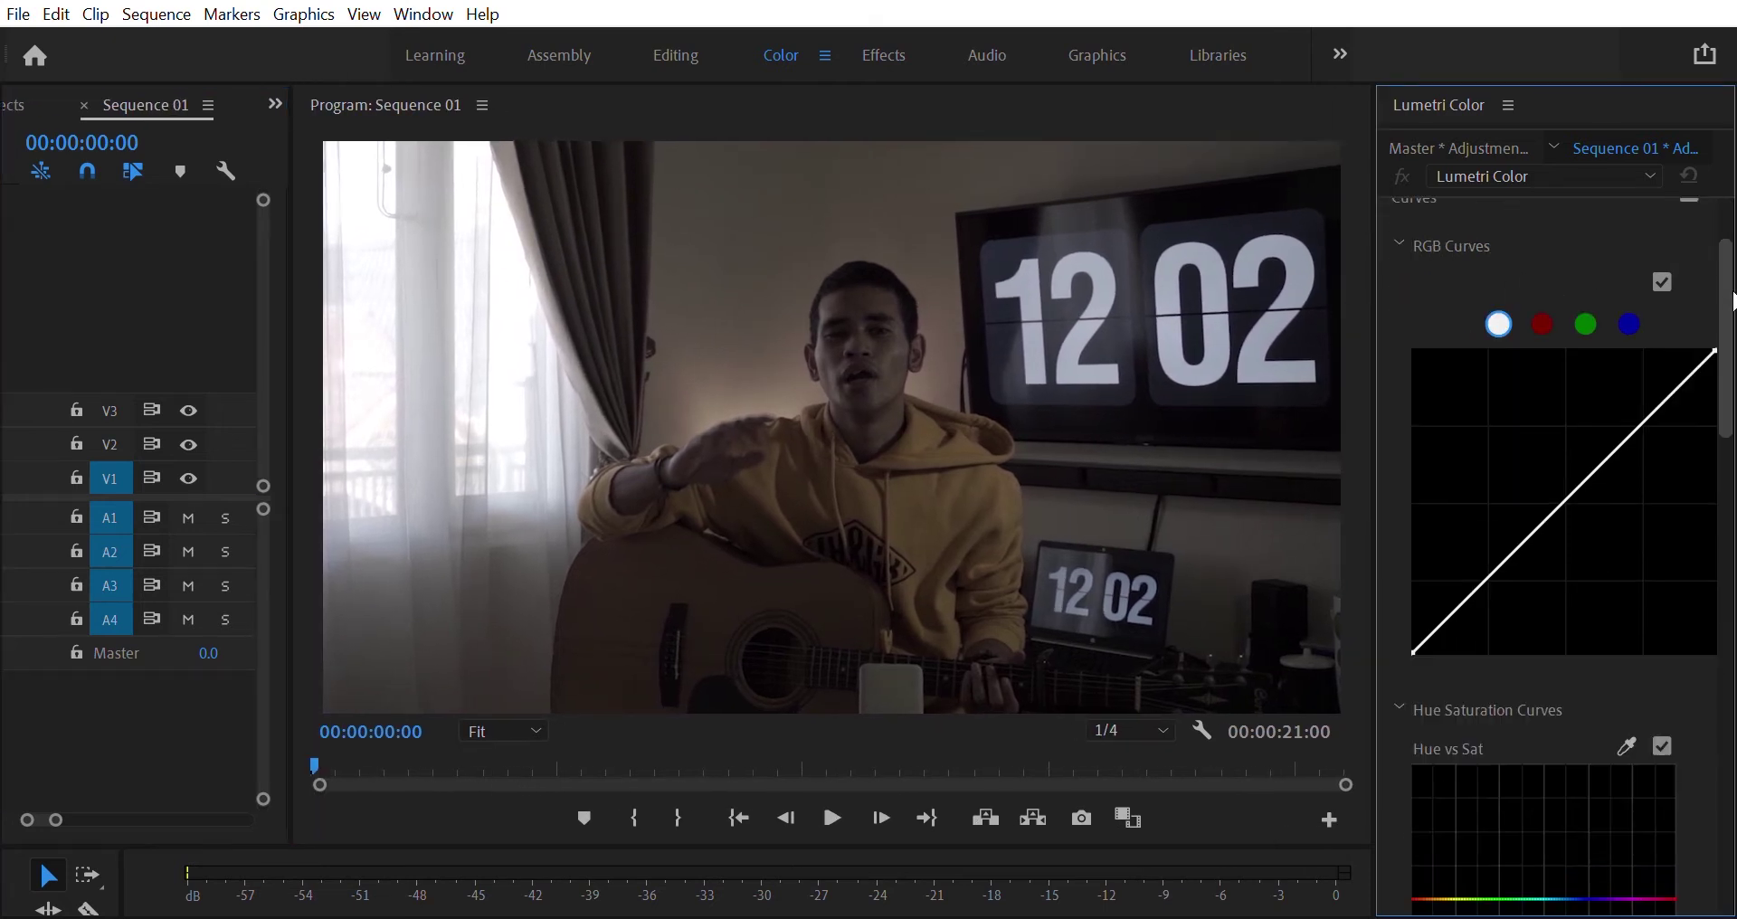
left_click_drag(1726, 486, 1732, 133)
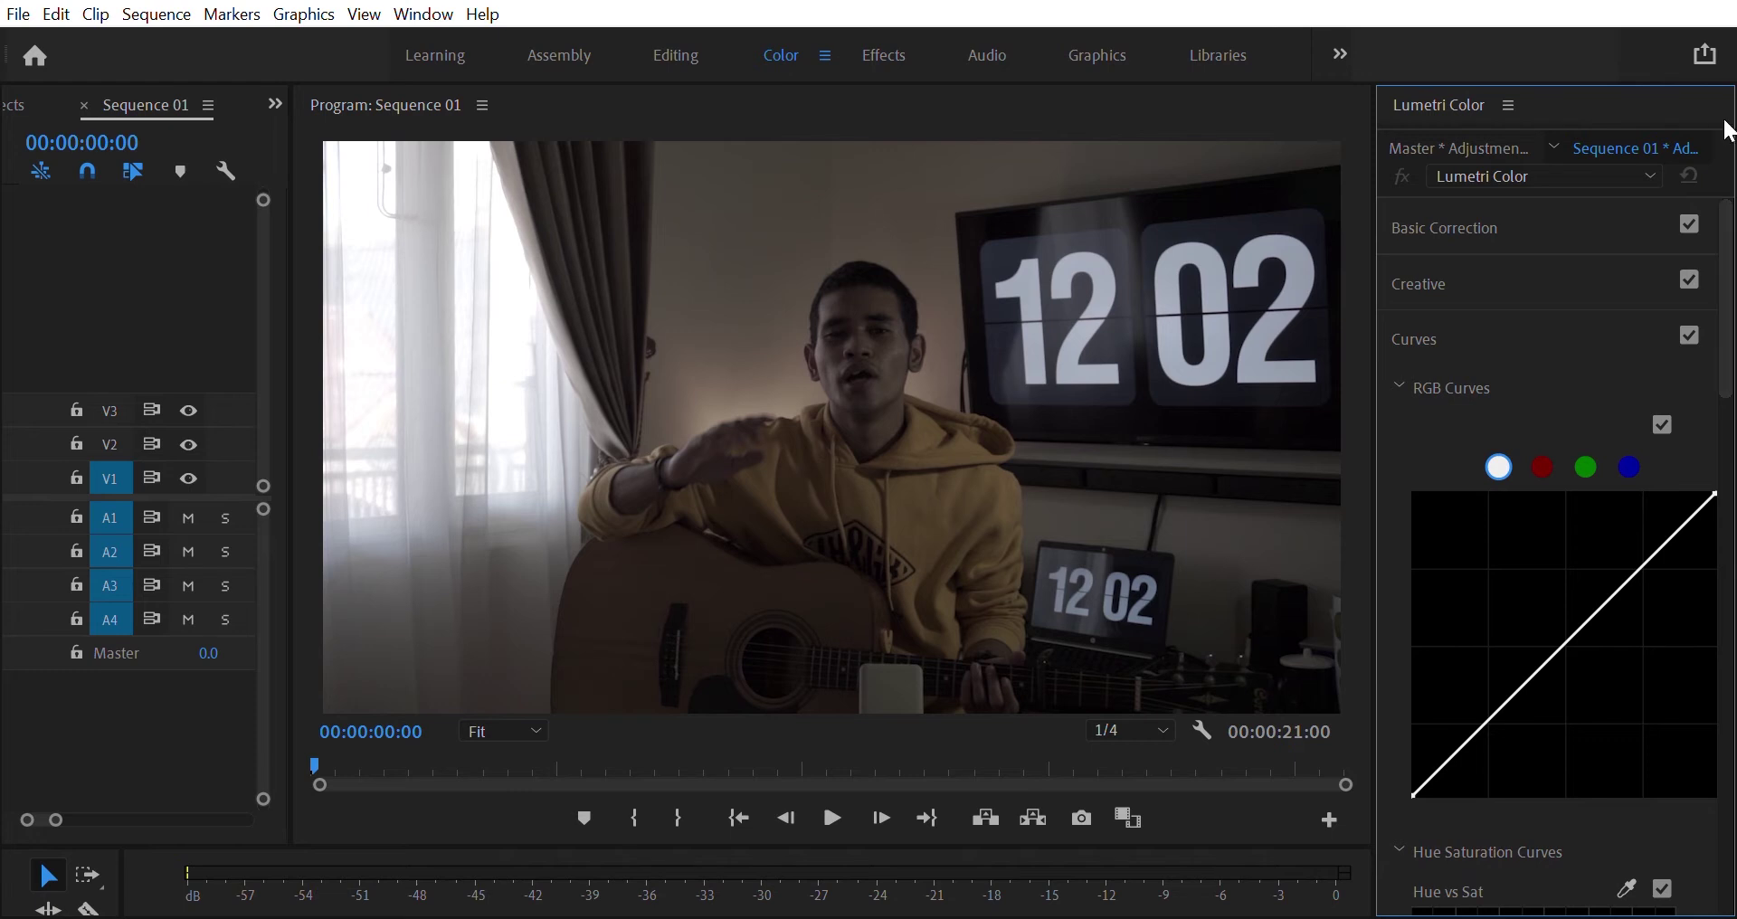
left_click_drag(289, 416, 399, 411)
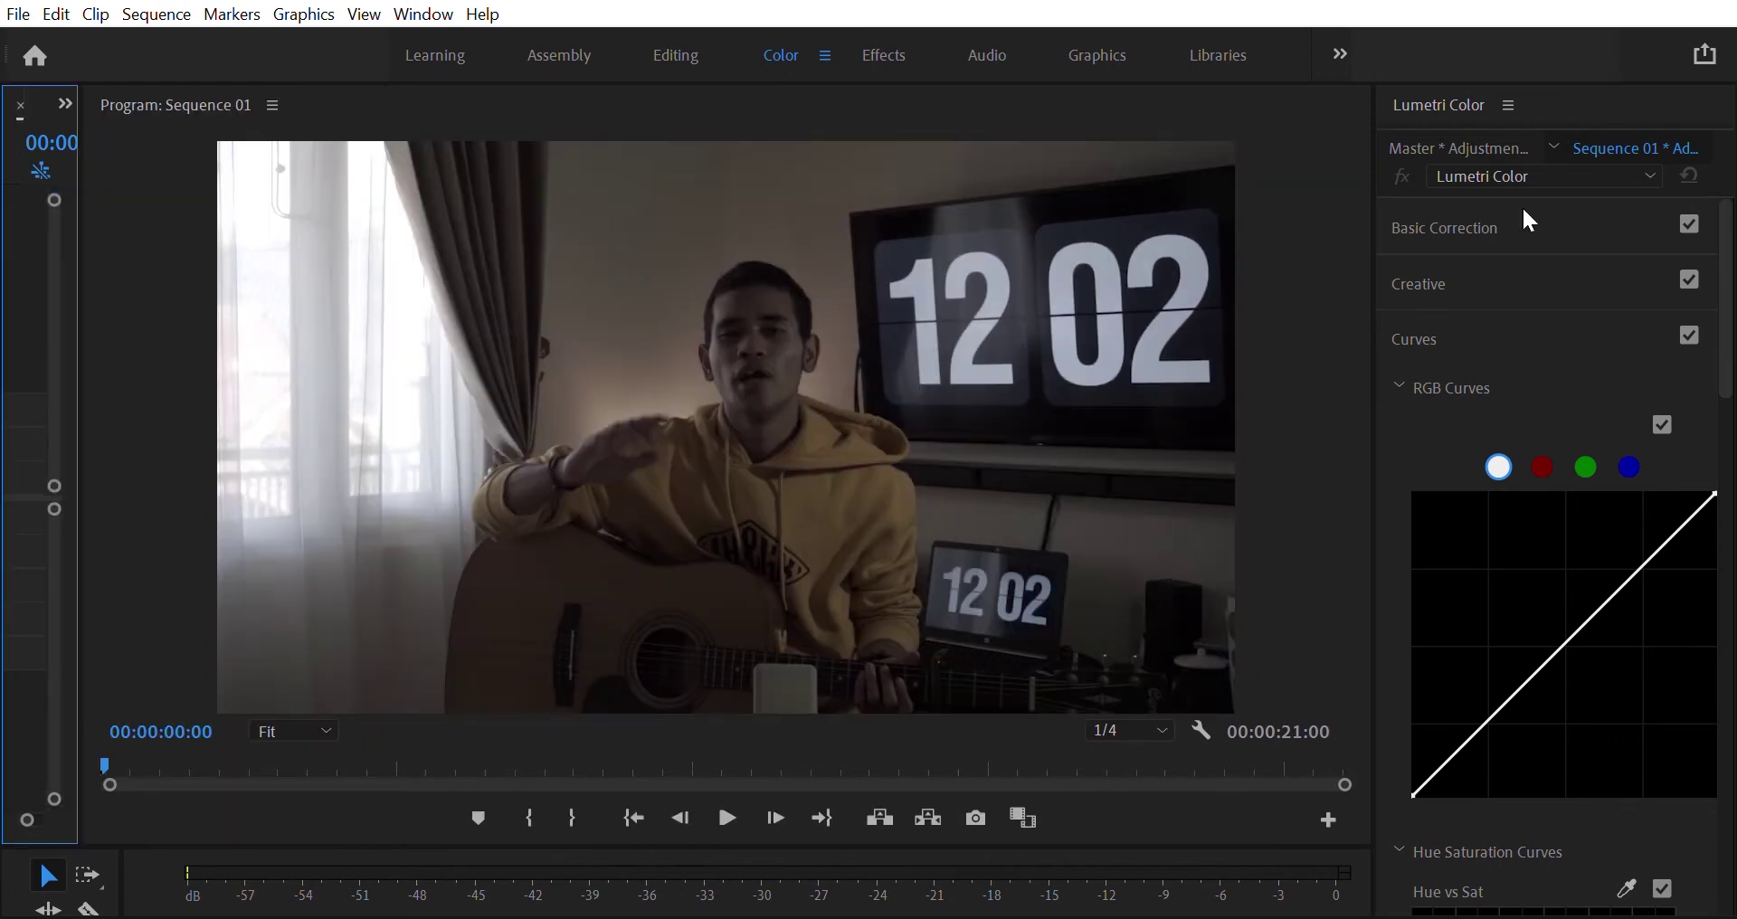
- Examine the Lumetri Color sections: Basic Correction, Creative, Curves, Color Wheels & Match, HSL Secondary and Vignette
left_click(1498, 210)
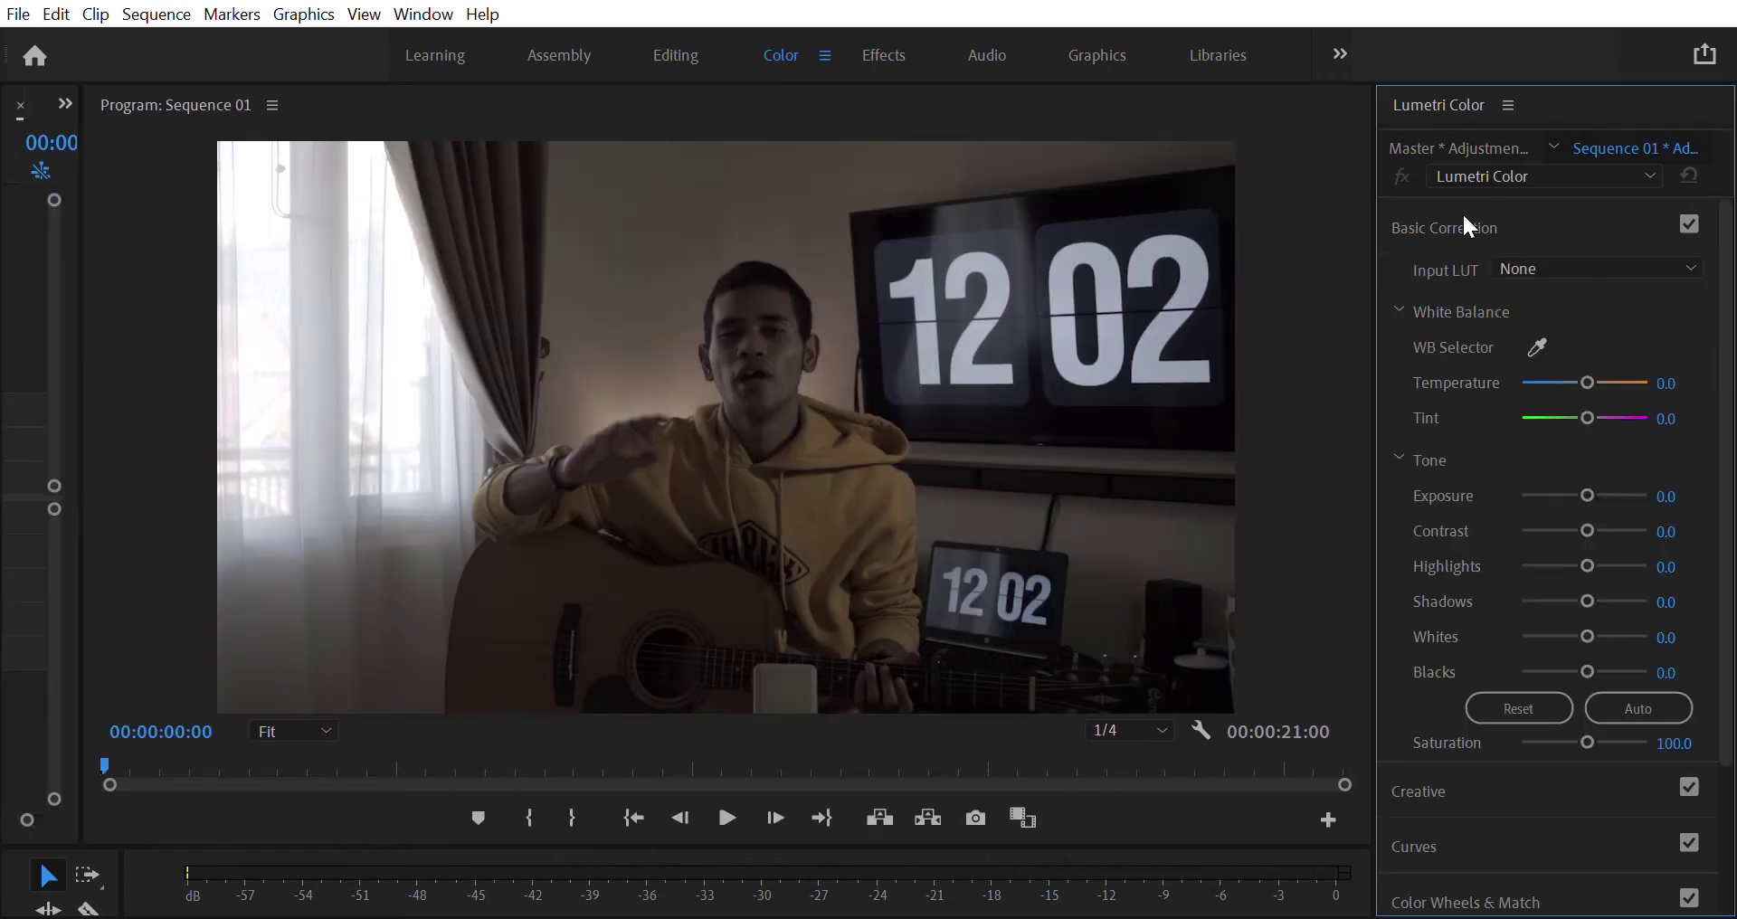
left_click(1469, 231)
left_click(1468, 258)
left_click(1467, 259)
left_click(1491, 340)
left_click(1487, 334)
left_click(1482, 367)
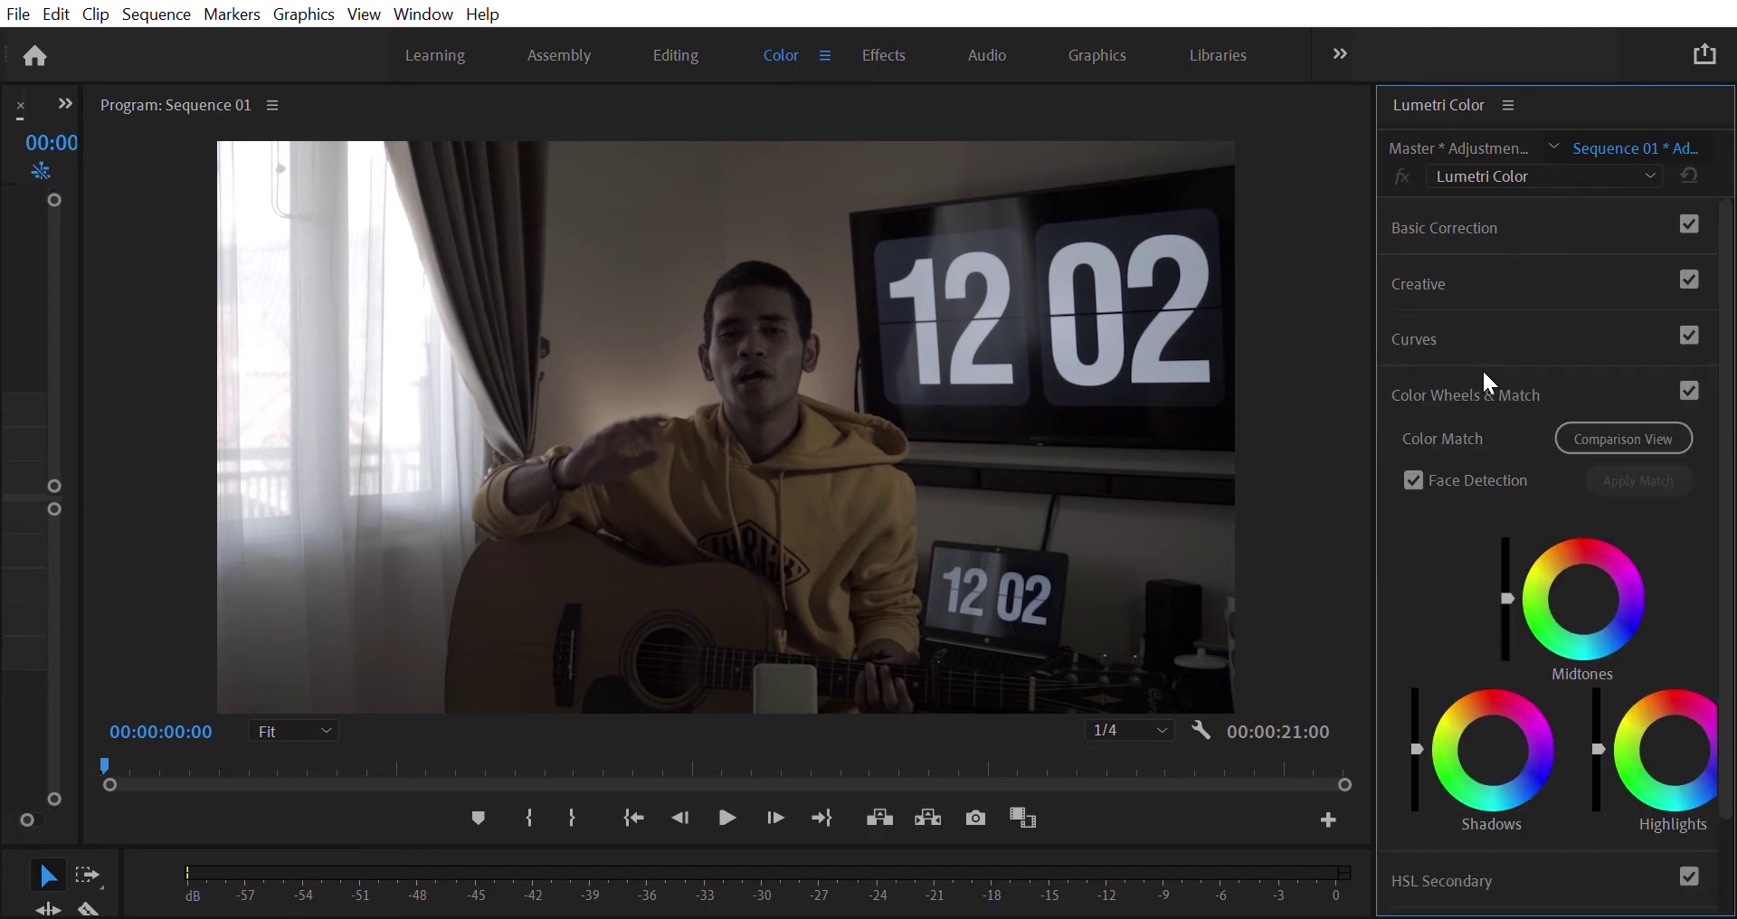
left_click(1481, 369)
left_click(1484, 432)
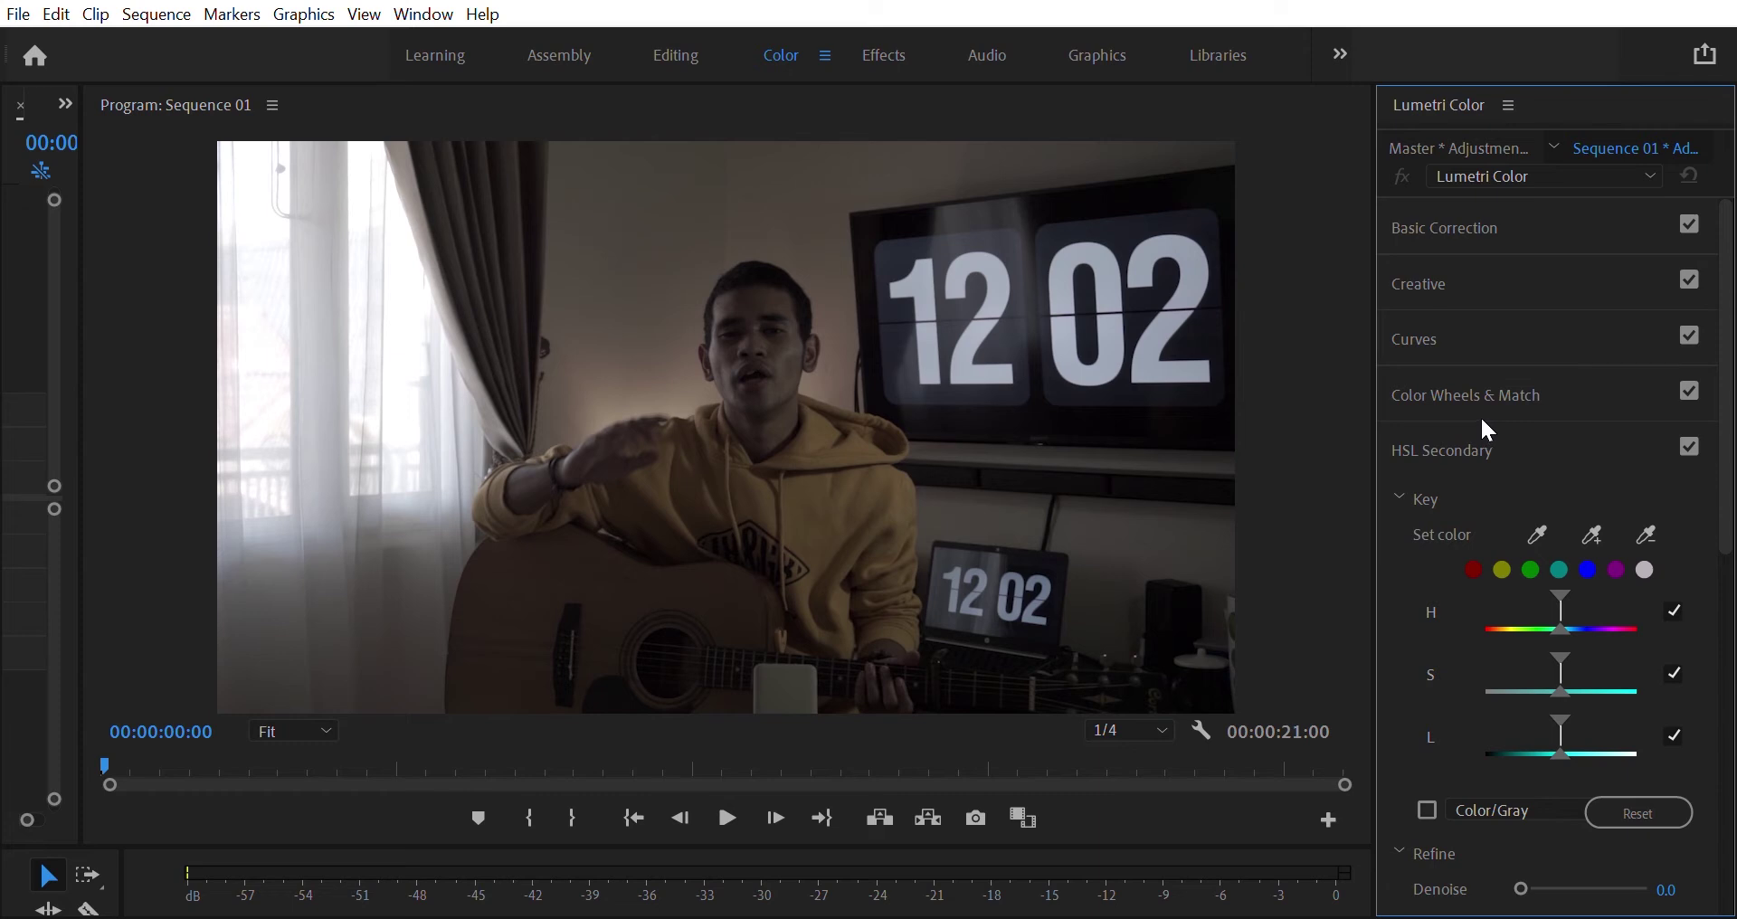
left_click(1479, 428)
left_click(1470, 481)
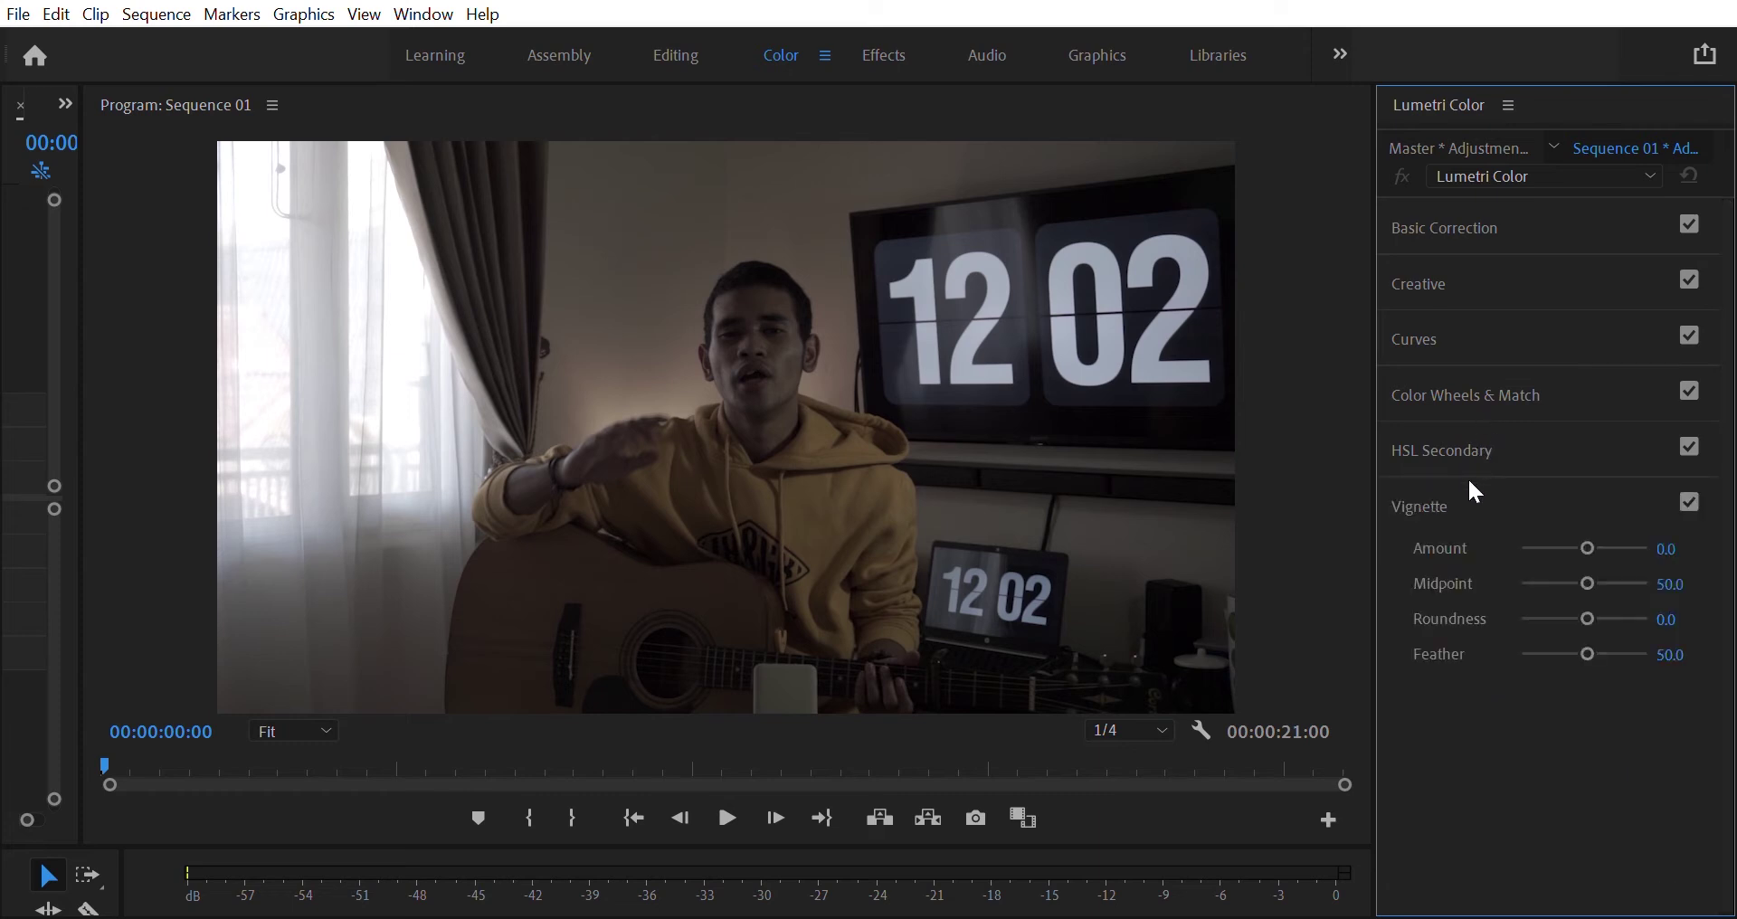
left_click(1443, 481)
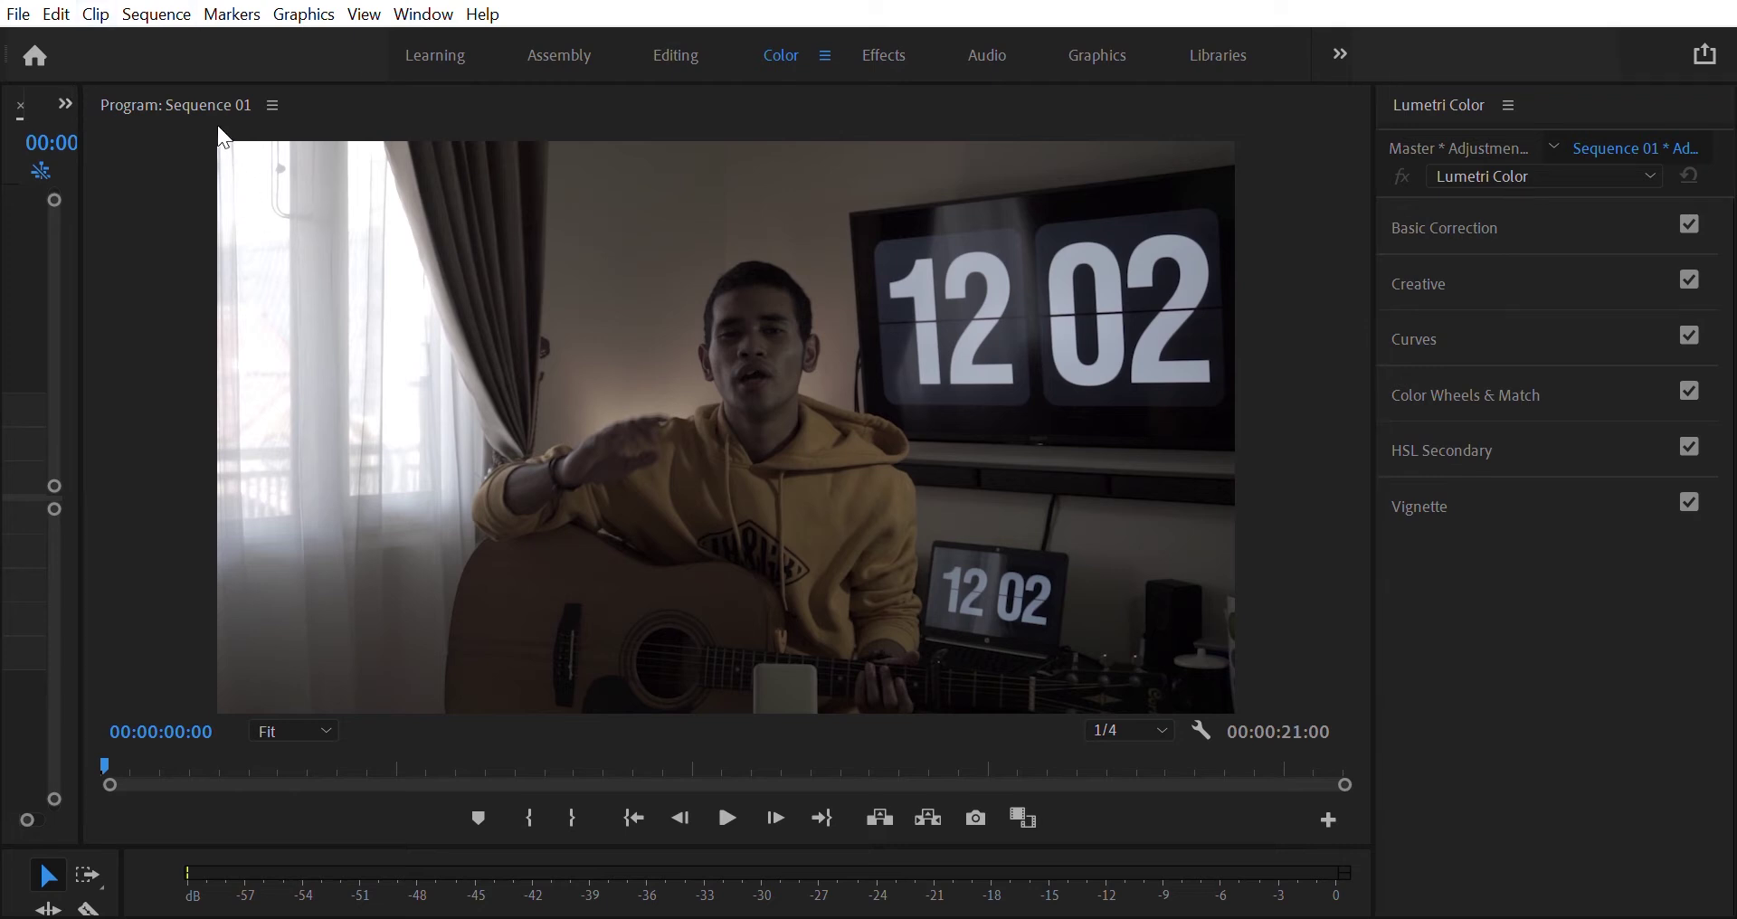
- Show the Lumetri Scopes and widen their area beside the program monitor
left_click(195, 151)
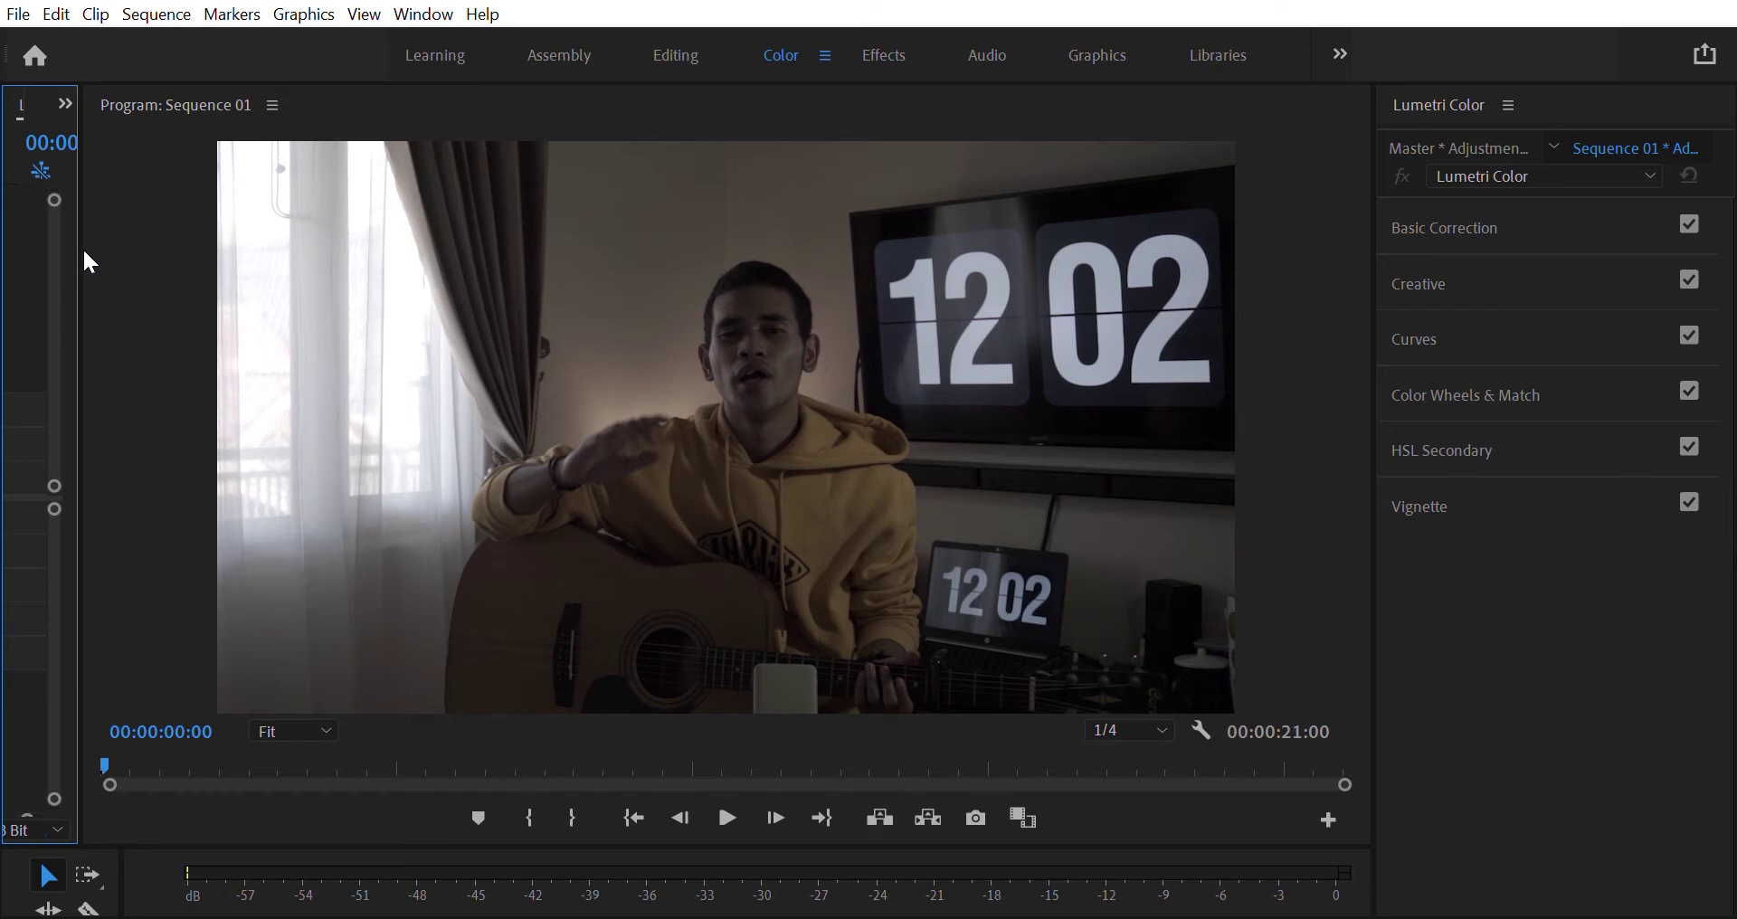
left_click_drag(84, 262, 493, 272)
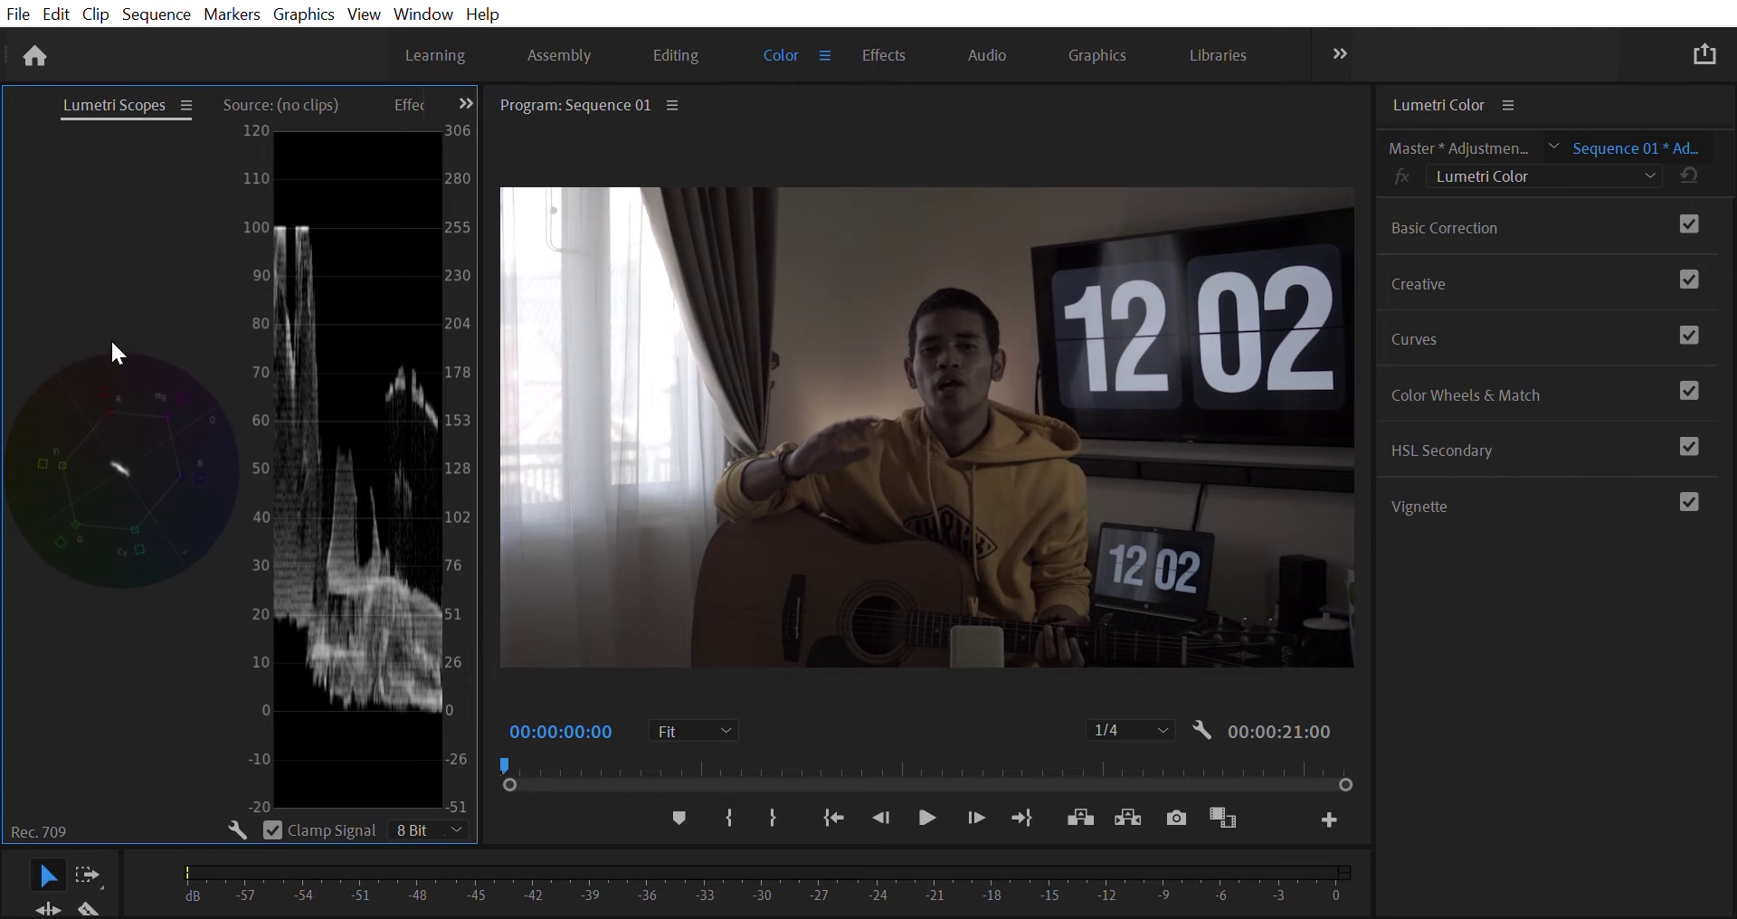
- Widen the Lumetri Scopes area slightly, look over the Lumetri Color sections and expand Basic Correction
left_click_drag(493, 293, 552, 295)
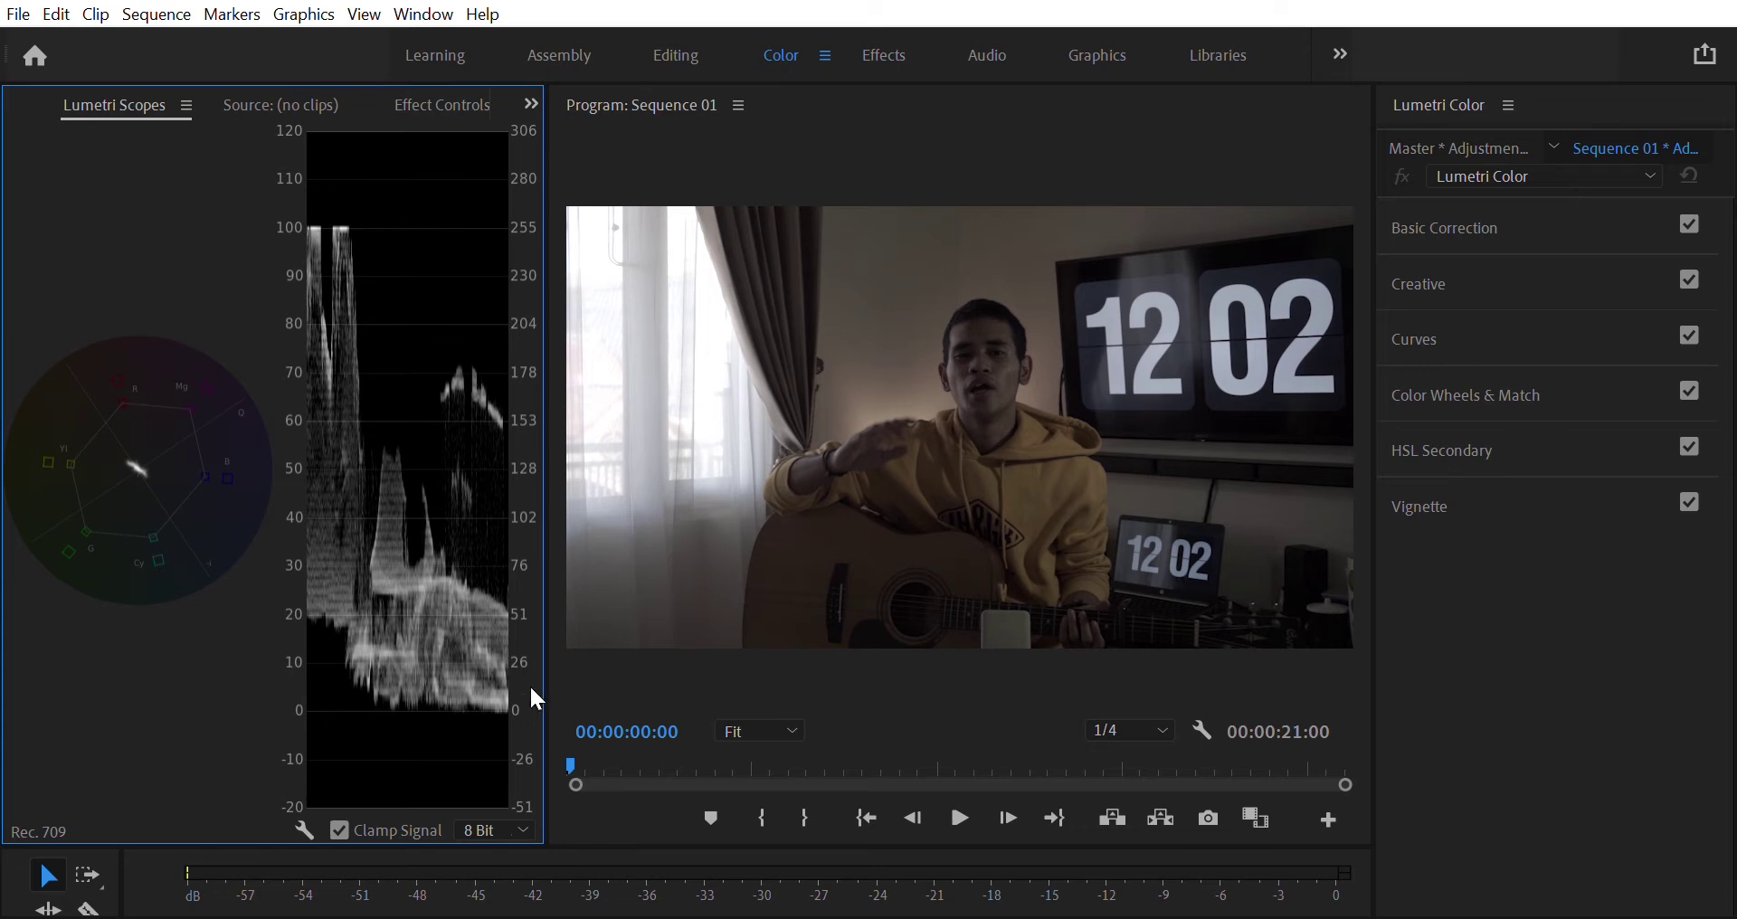
left_click_drag(560, 419, 540, 414)
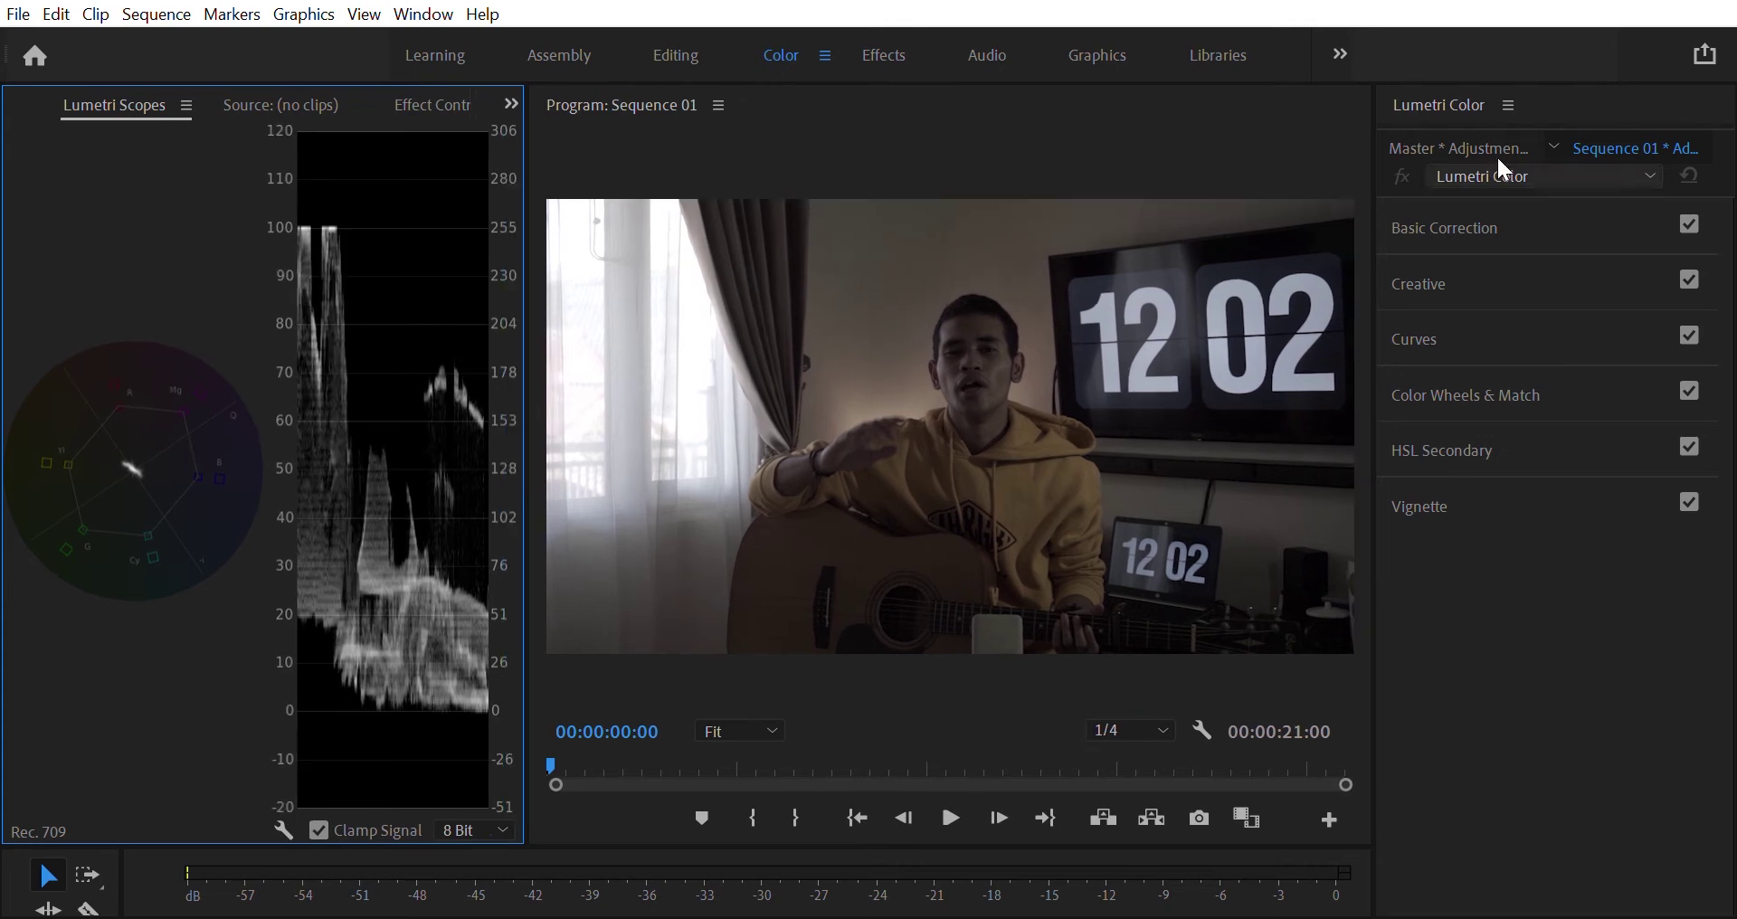
left_click(1511, 215)
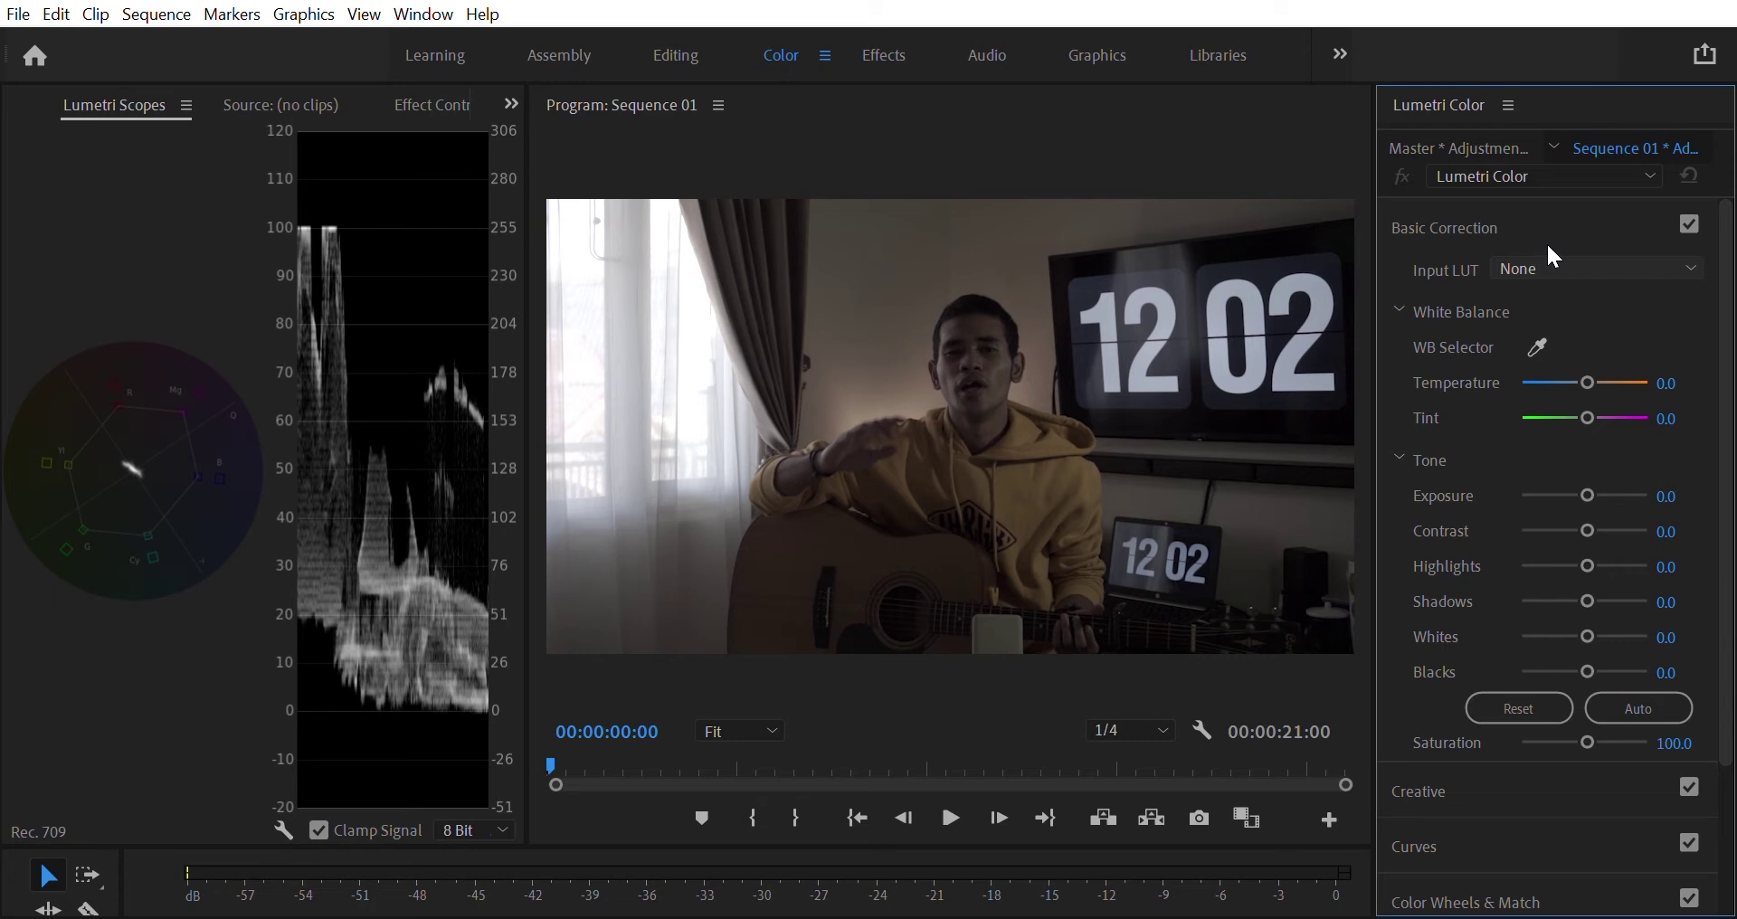
left_click(1509, 785)
left_click(1488, 273)
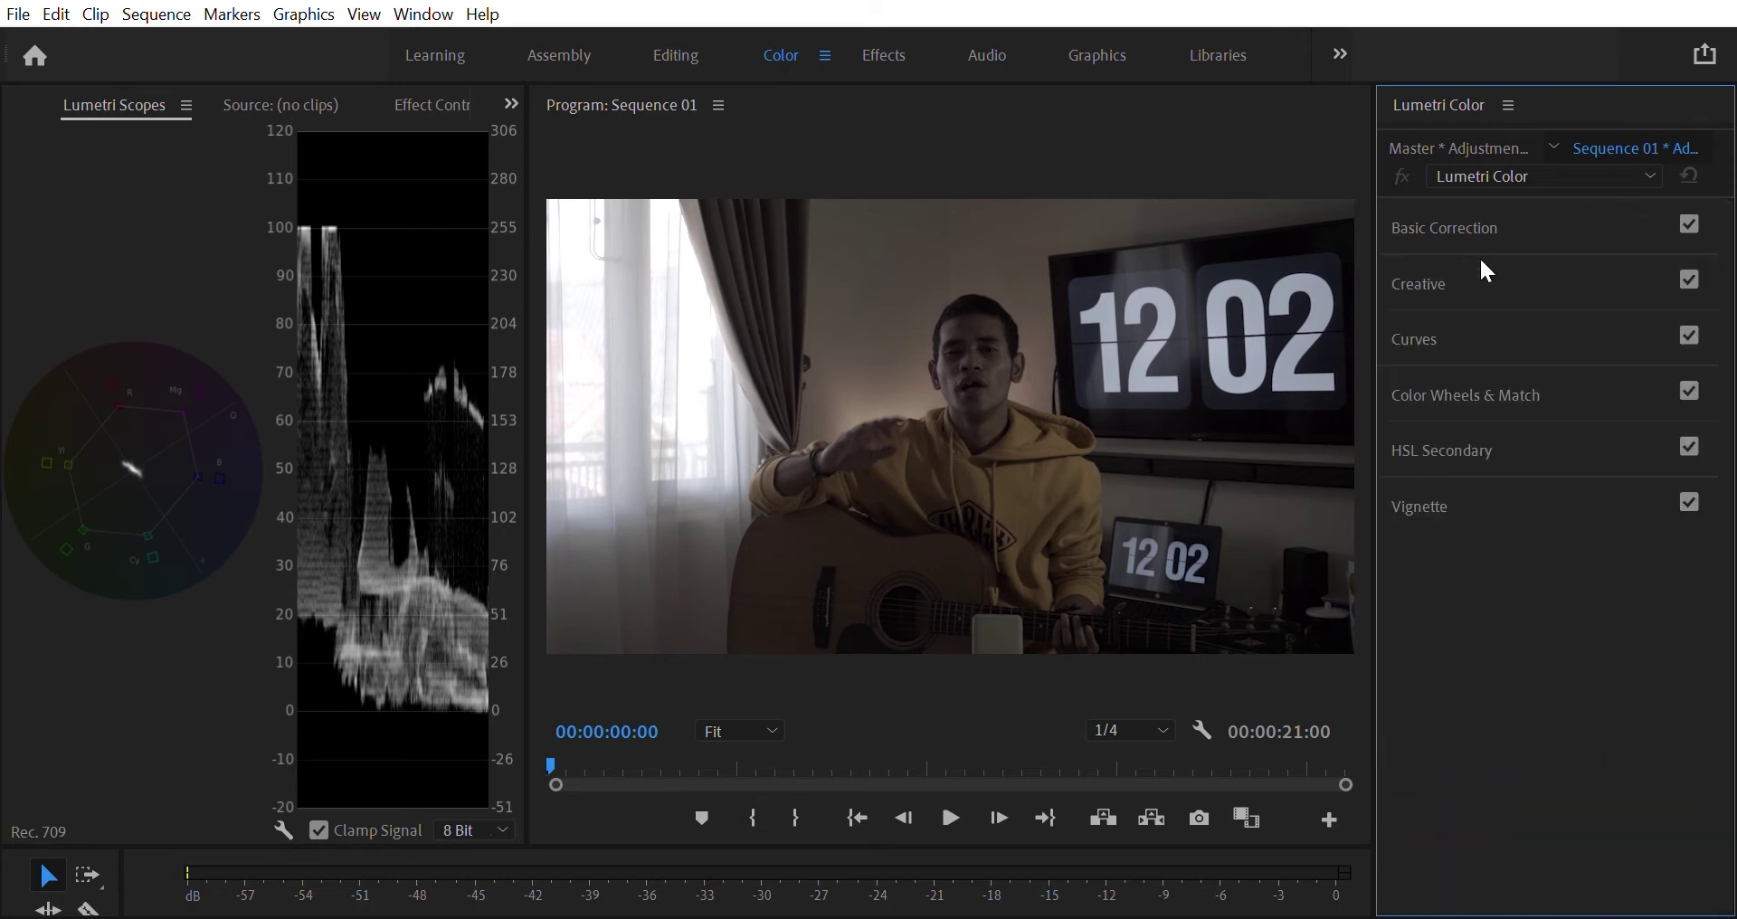
left_click(1526, 219)
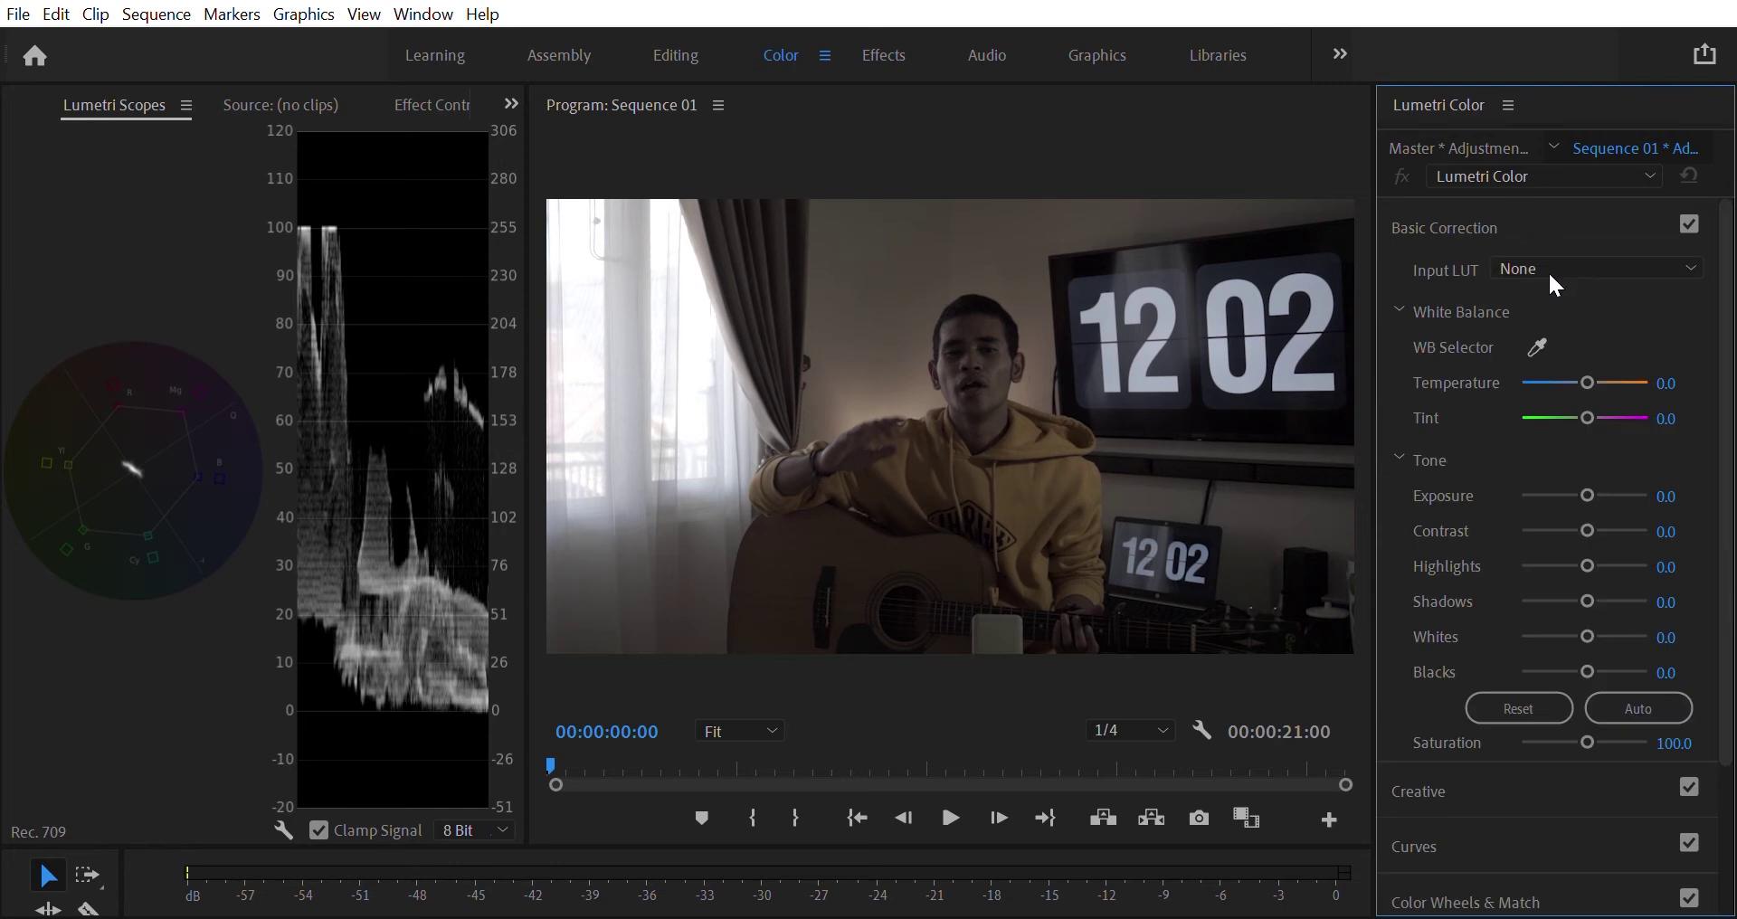
- Try the white balance selector, undo the red color shift and try sampling the bright window curtain
left_click(1540, 325)
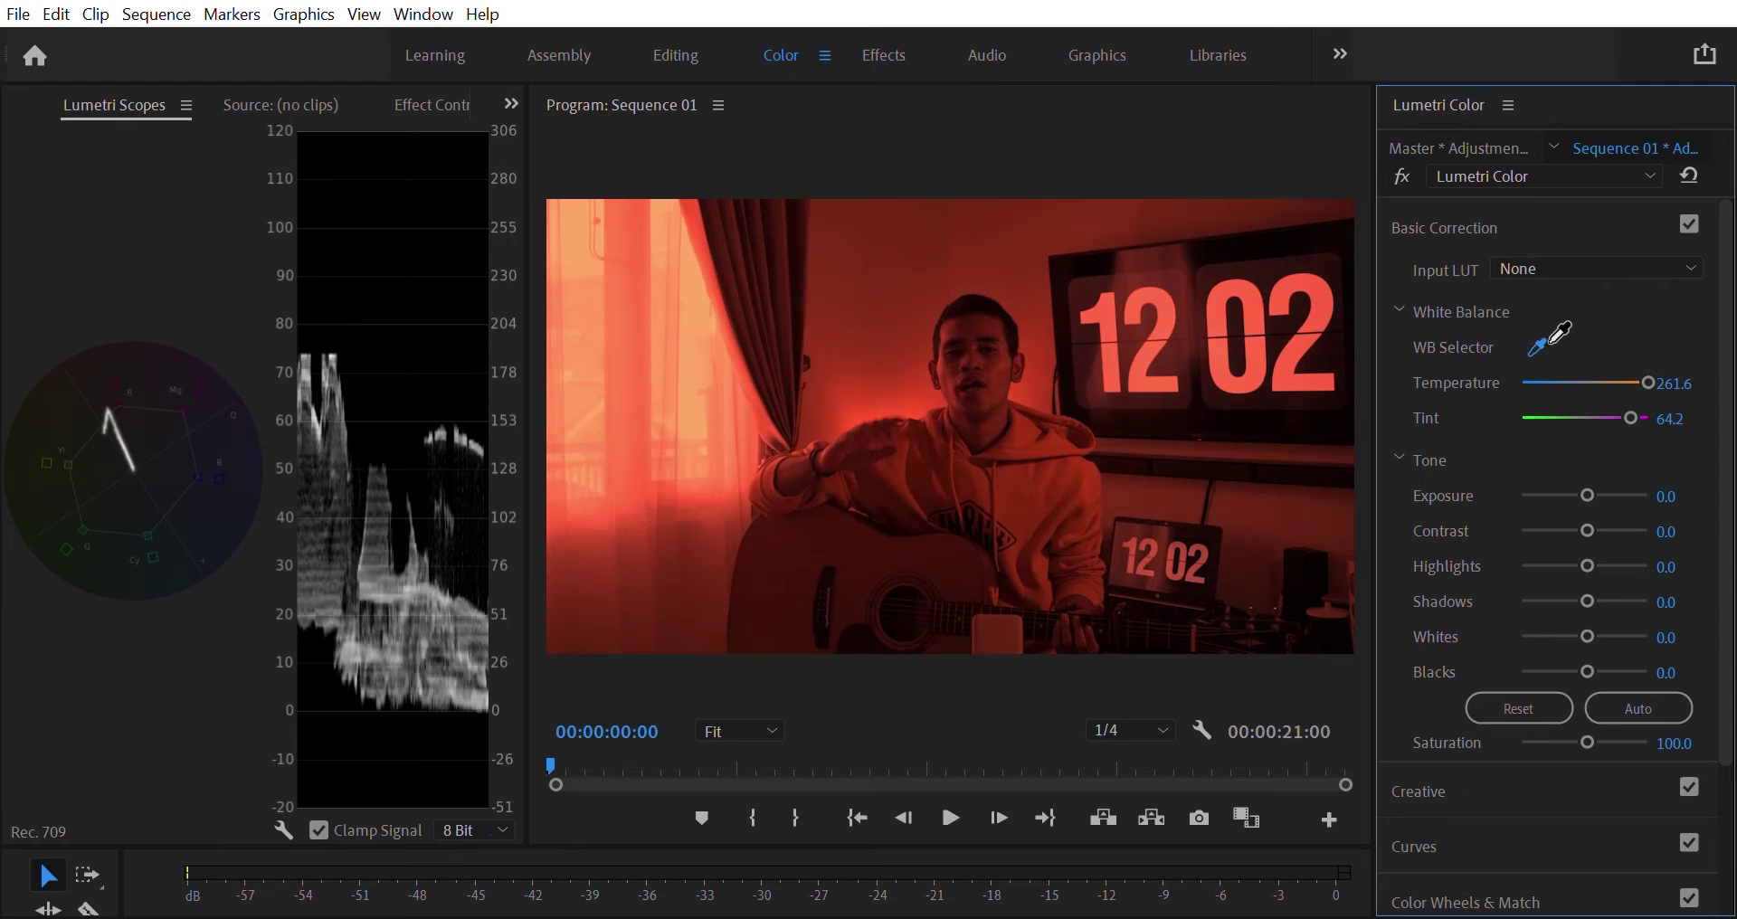
key("ctrl+z")
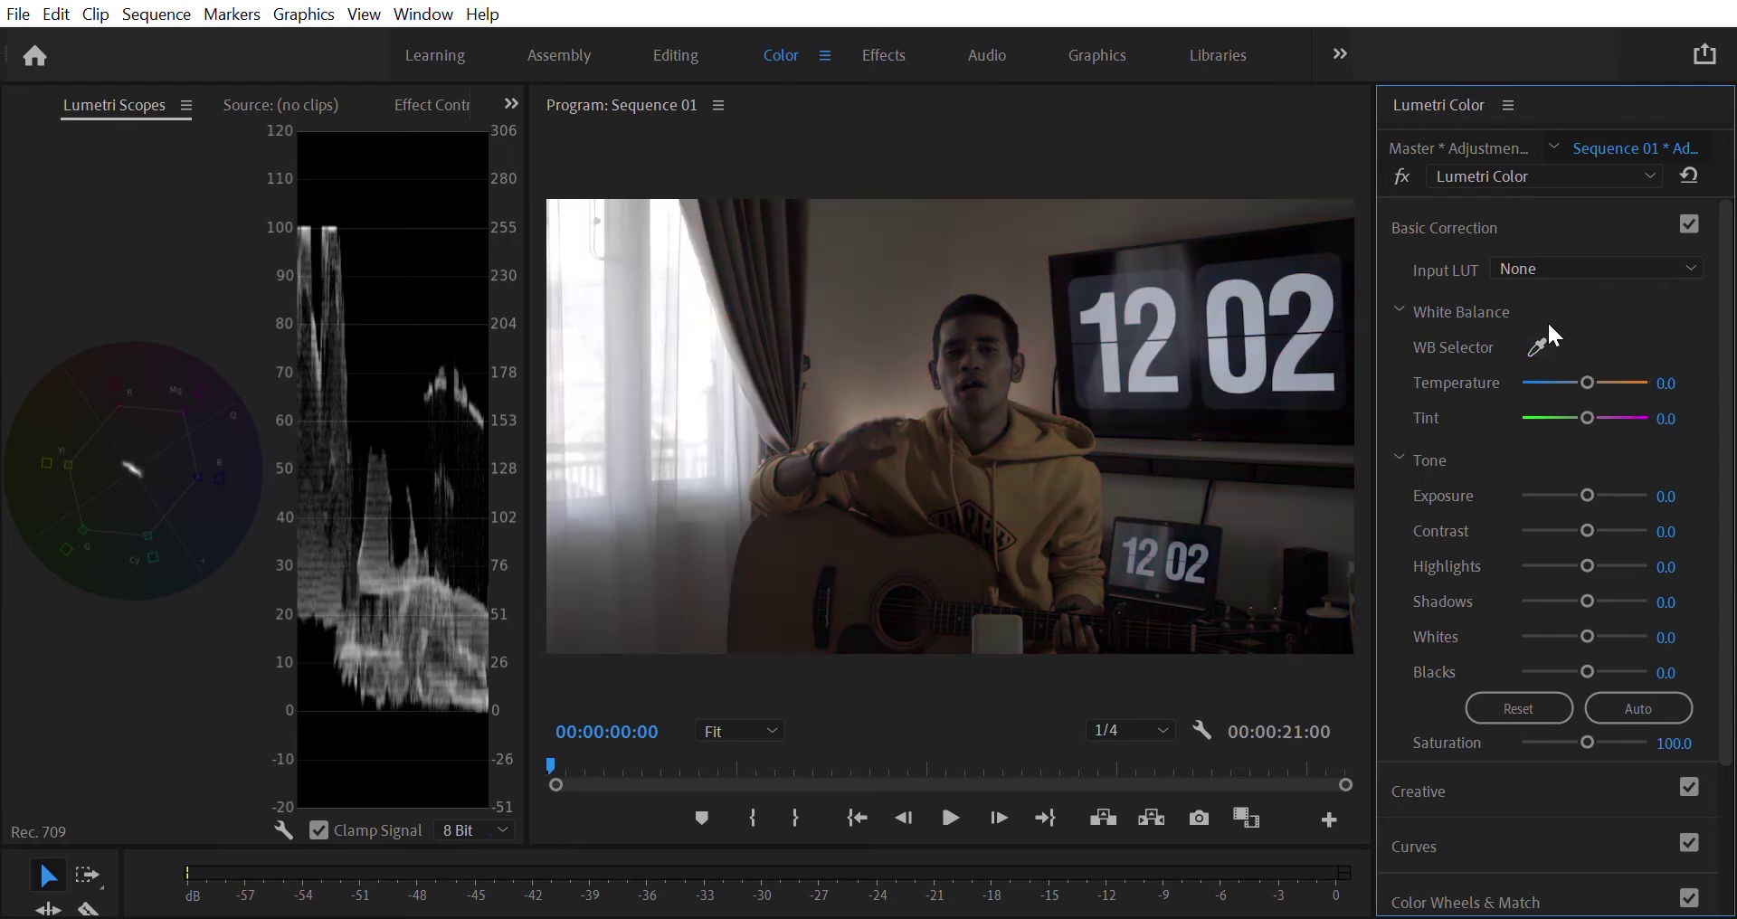
left_click(1538, 342)
left_click(697, 355)
- Try an Exposure of -1.7, bring it back to 0.0 and lower Contrast to -8.5
scroll(1609, 371, "down", 1)
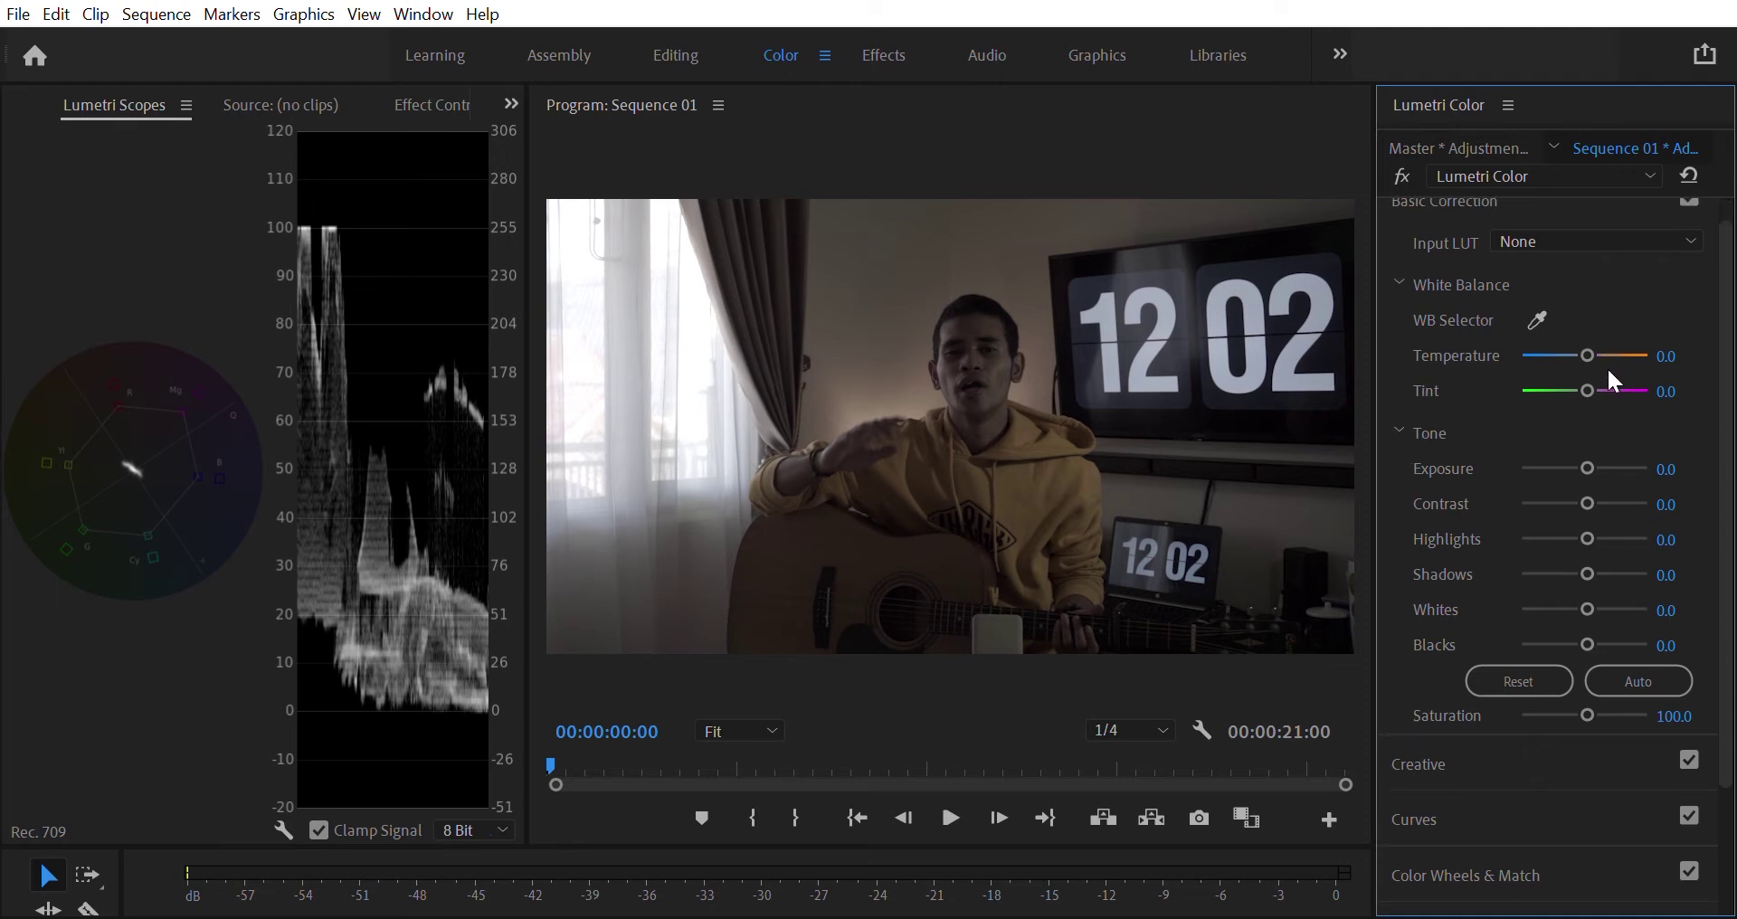
mouse_move(1586, 451)
left_mouse_down()
mouse_move(1610, 451)
mouse_move(1556, 440)
mouse_move(1578, 447)
mouse_move(1561, 454)
left_mouse_up()
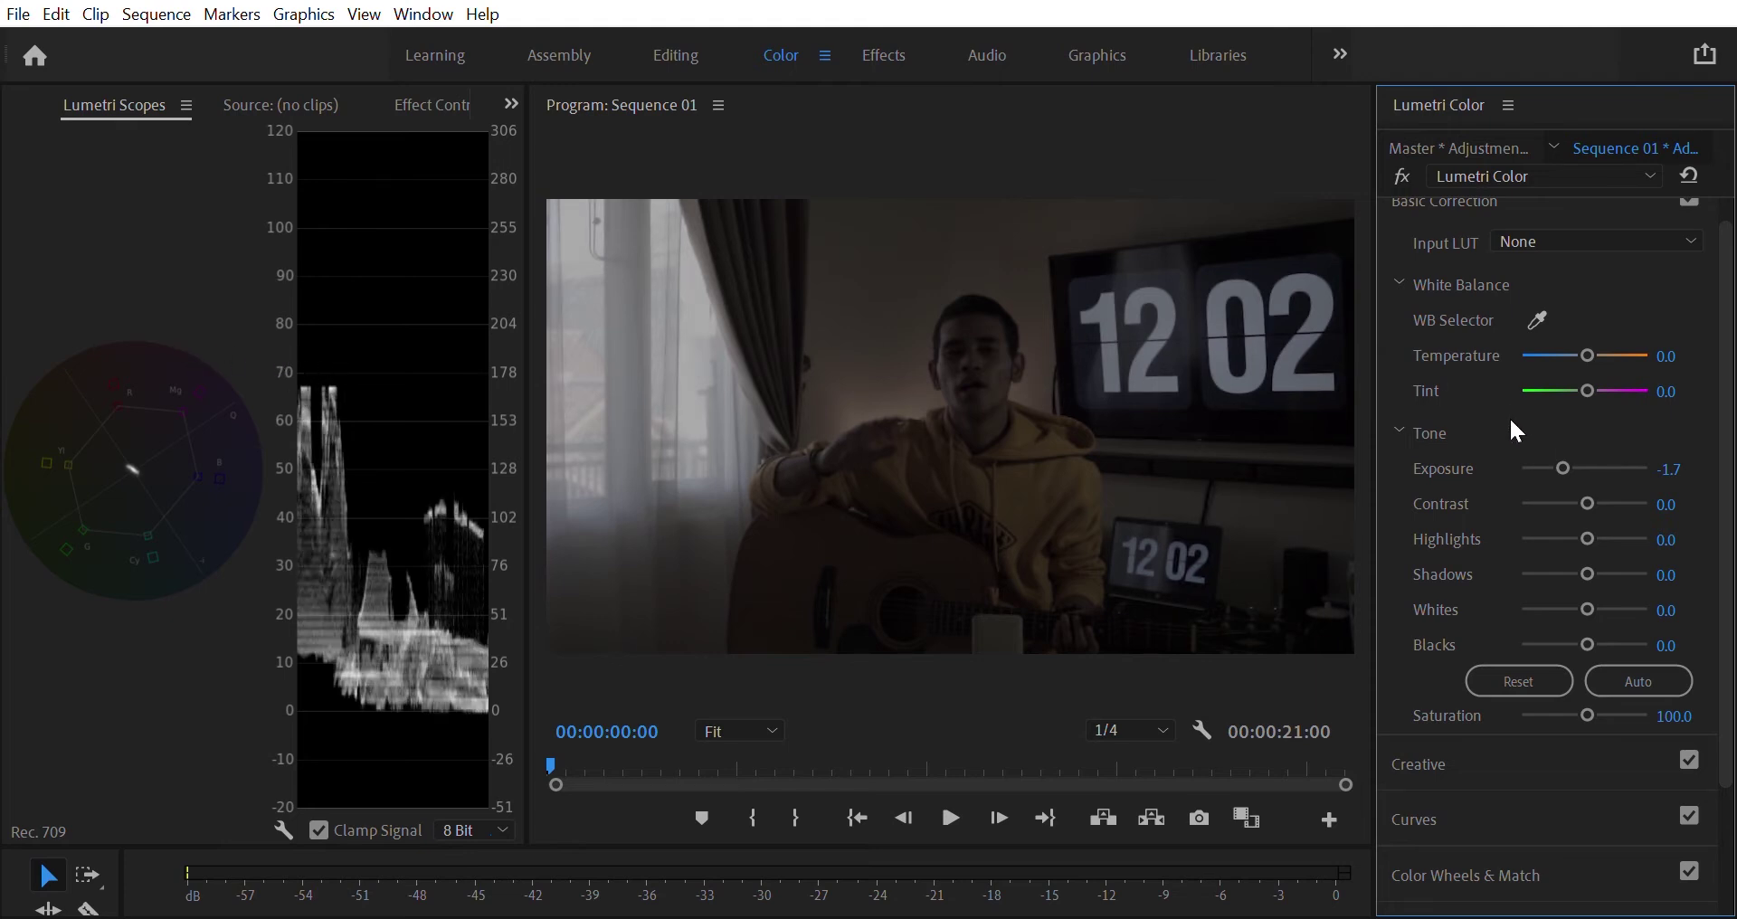
left_click_drag(1558, 439, 1581, 443)
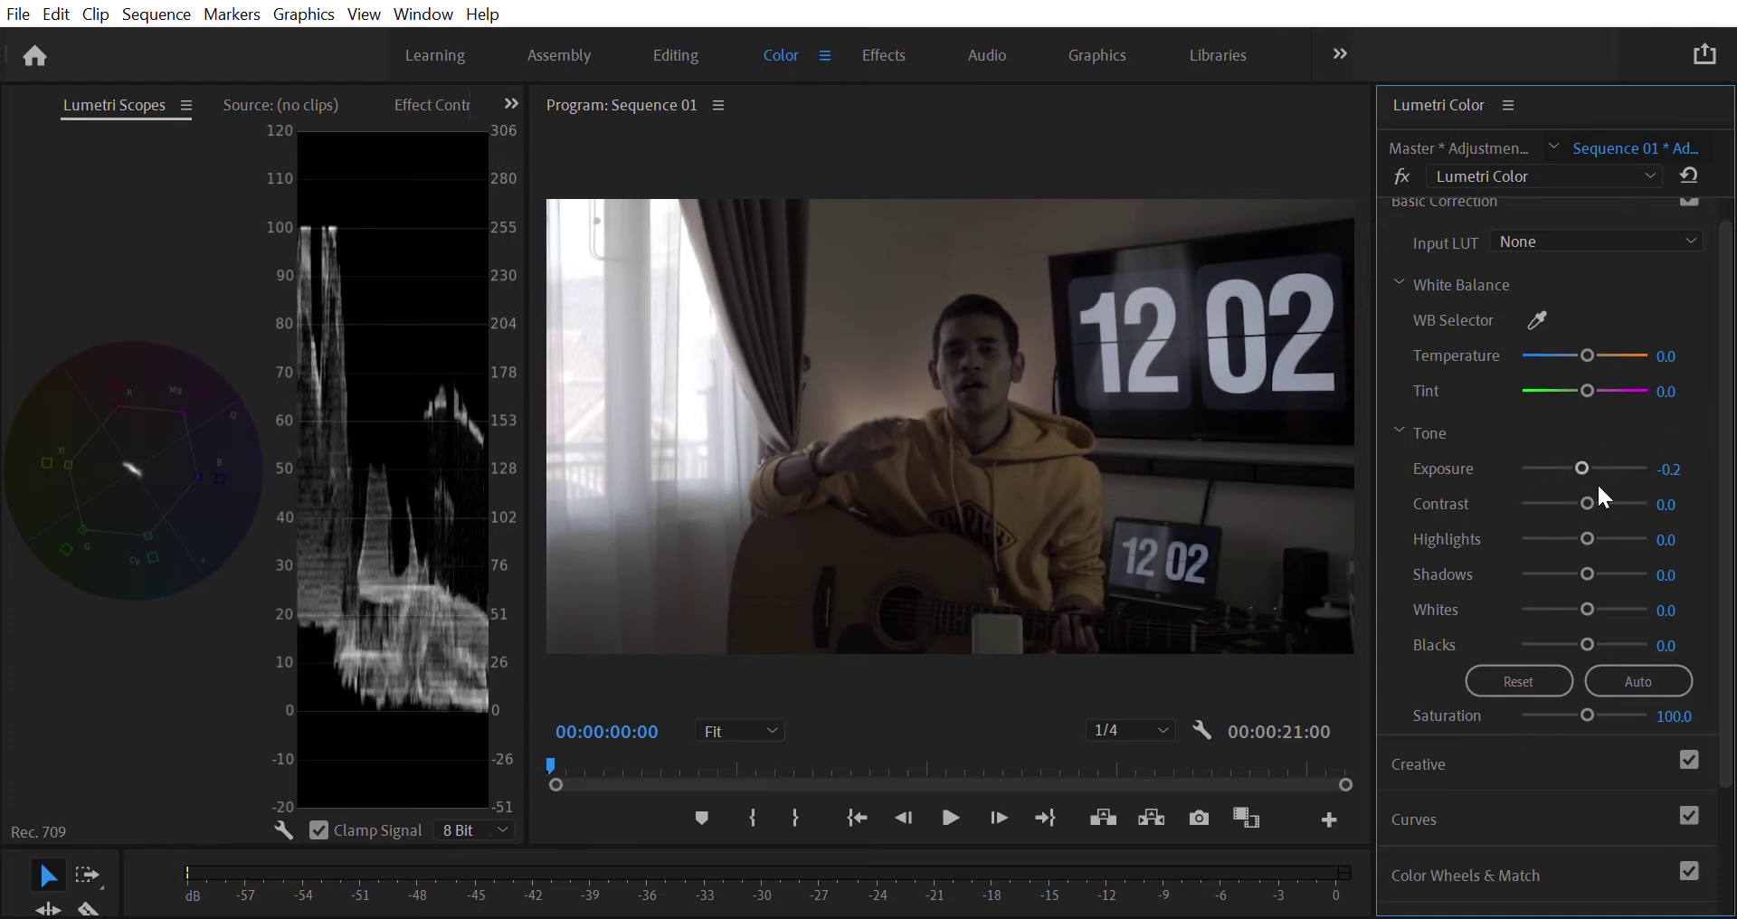
mouse_move(1598, 491)
left_mouse_down()
mouse_move(1562, 492)
mouse_move(1585, 447)
mouse_move(1568, 476)
mouse_move(1598, 472)
mouse_move(1577, 472)
left_mouse_up()
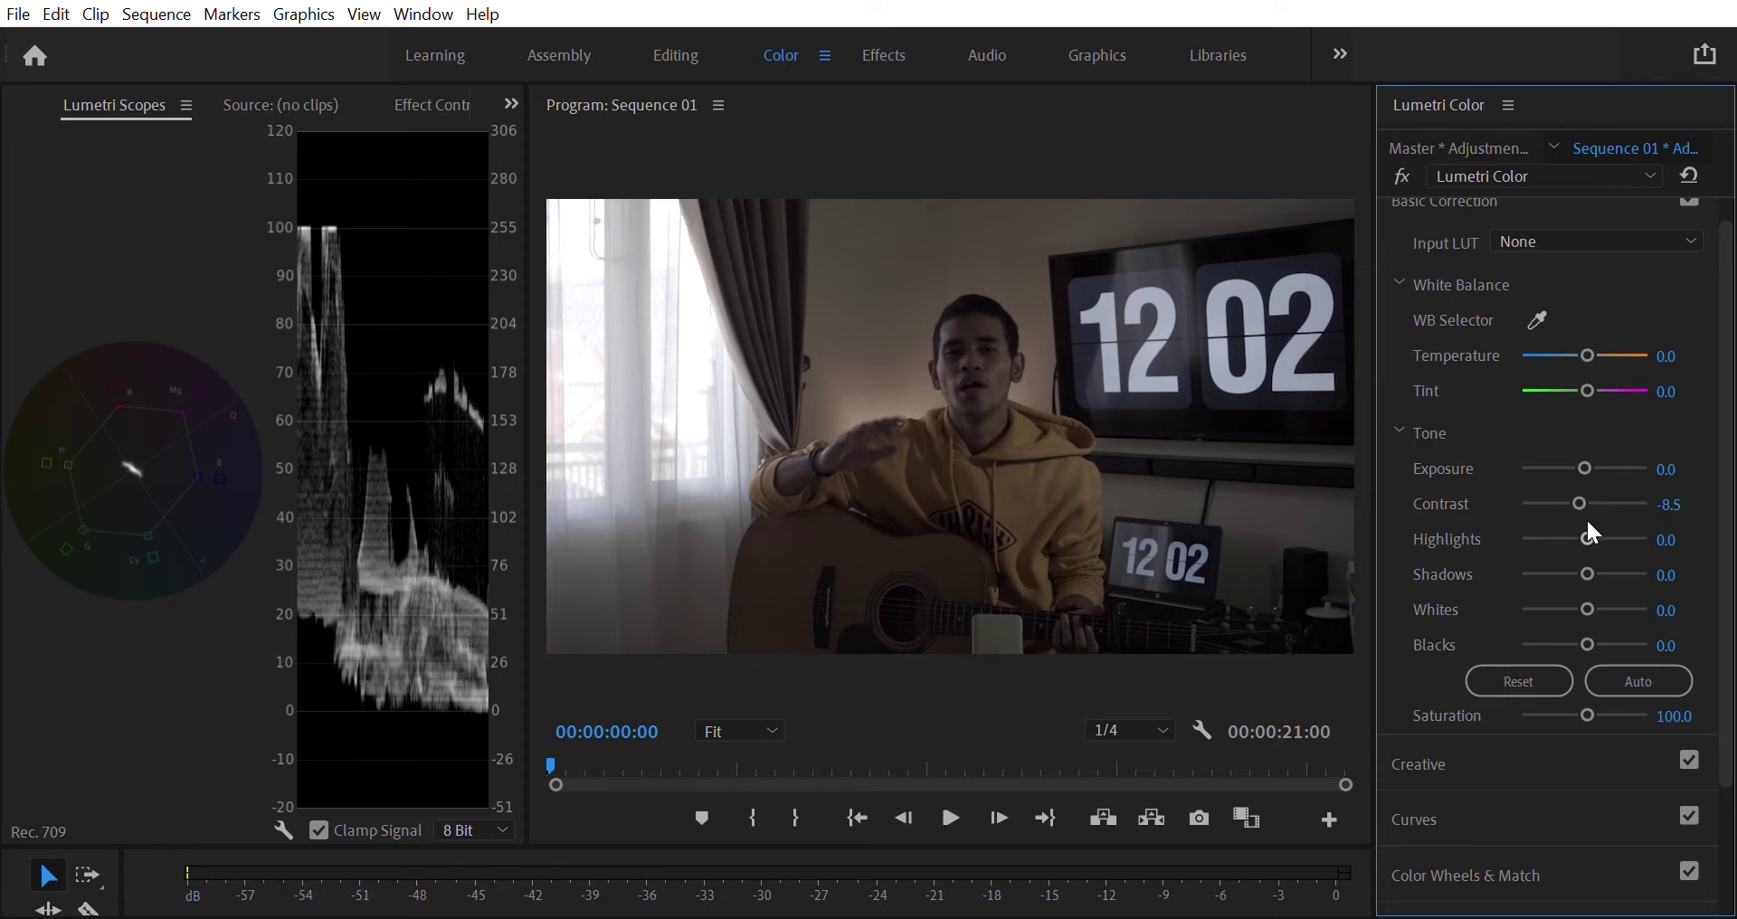
- Set Contrast and Highlights to -4.3, Shadows to 8.5 and Whites to -6.4 in the Tone settings
left_click_drag(1590, 518, 1584, 517)
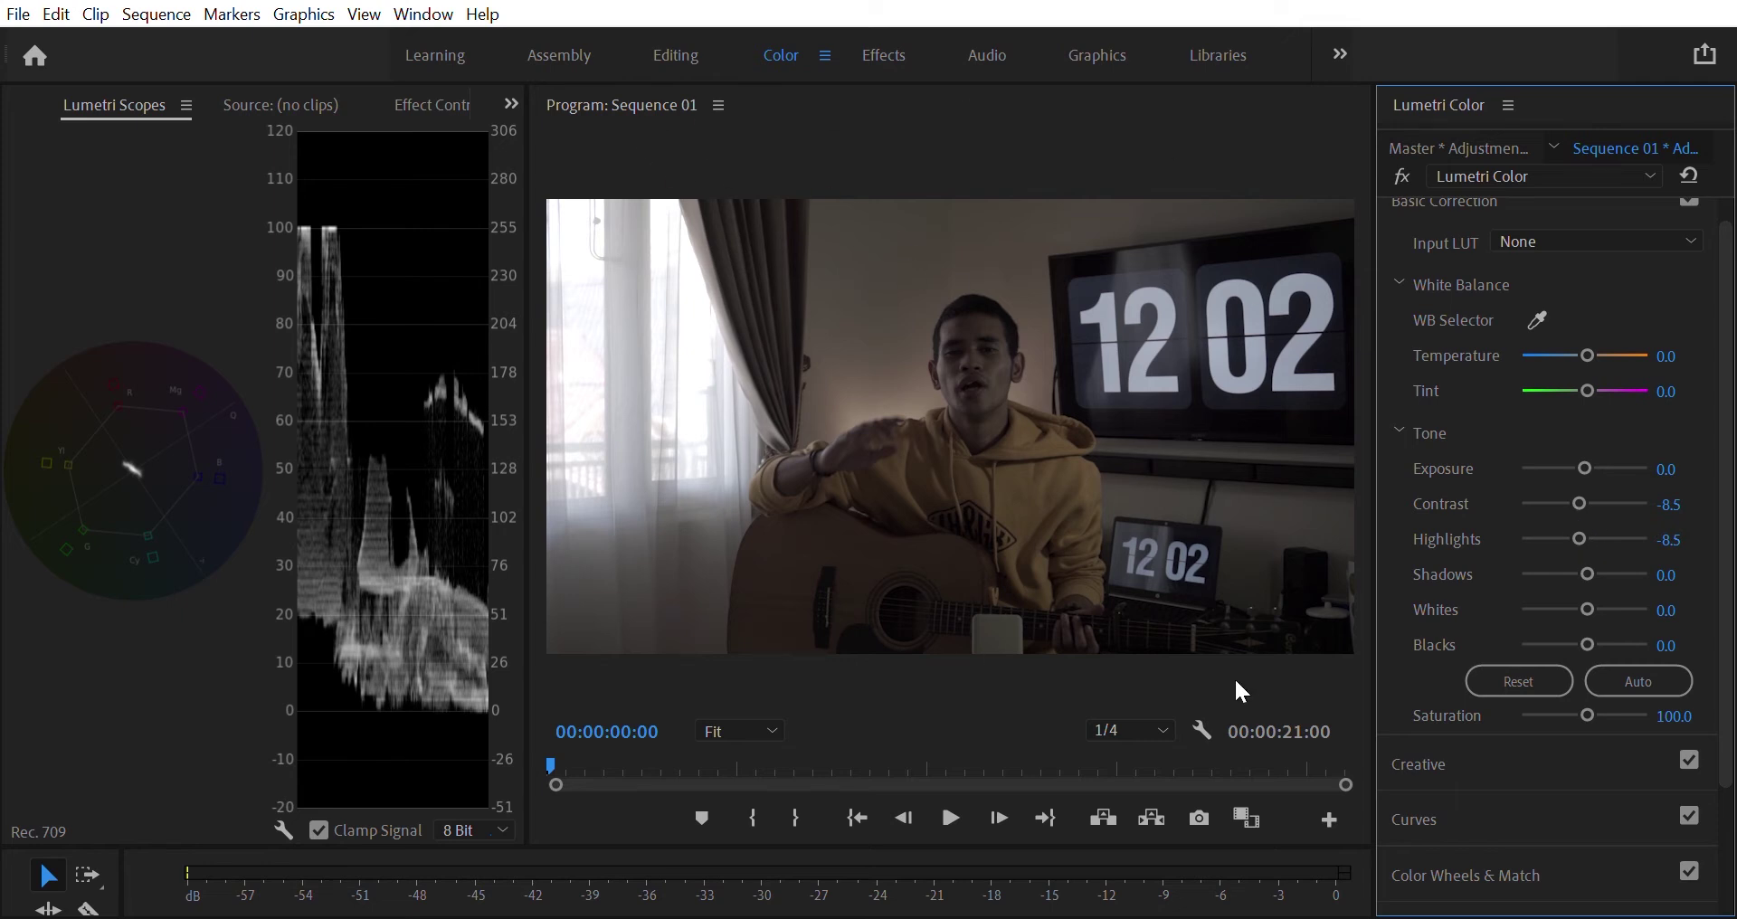
left_click(1574, 519)
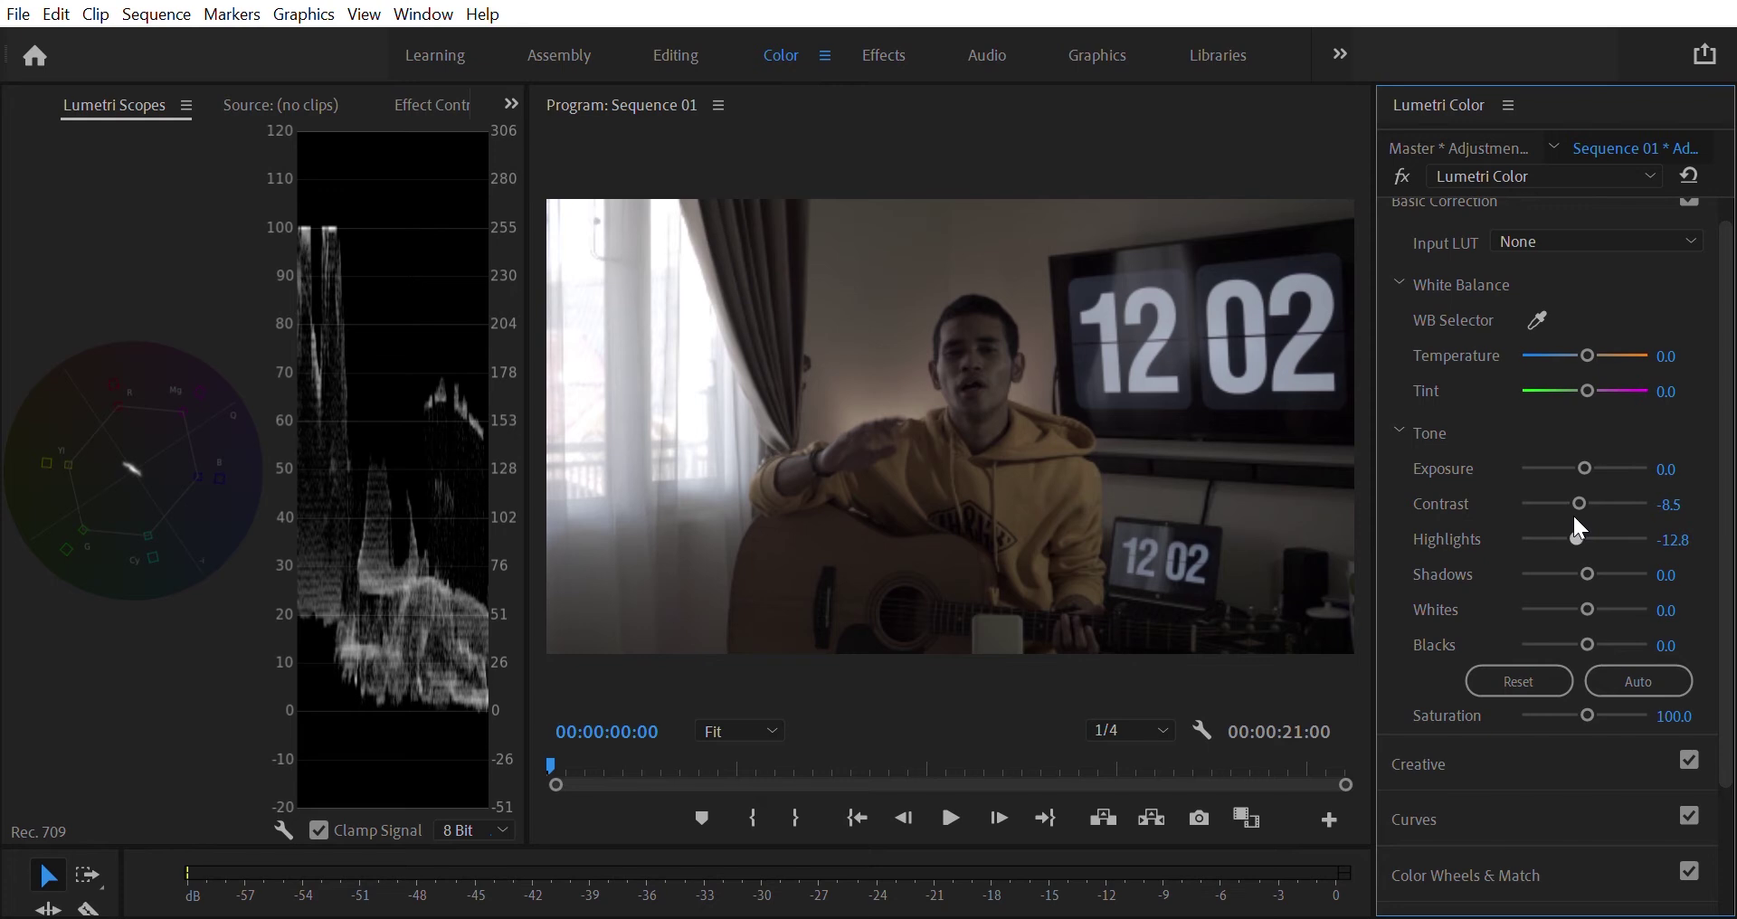
mouse_move(1576, 517)
left_mouse_down()
mouse_move(1594, 512)
mouse_move(1556, 507)
mouse_move(1590, 505)
mouse_move(1532, 508)
mouse_move(1600, 508)
mouse_move(1549, 512)
mouse_move(1573, 483)
mouse_move(1666, 479)
mouse_move(1580, 491)
left_mouse_up()
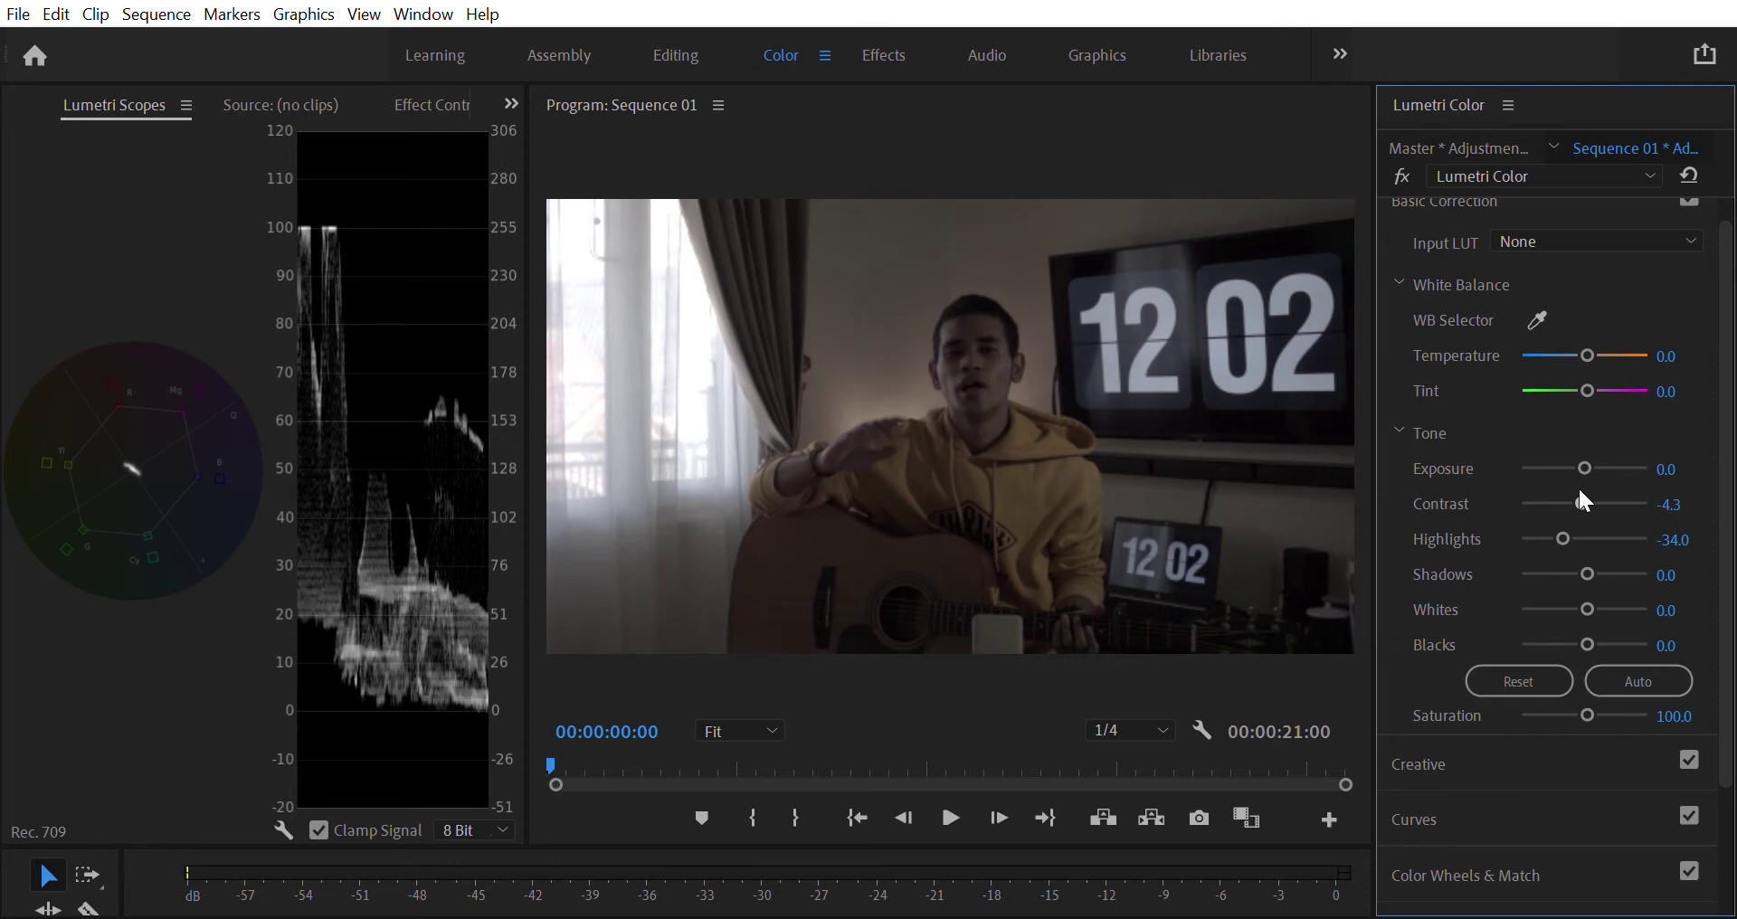
left_click_drag(1560, 513, 1588, 552)
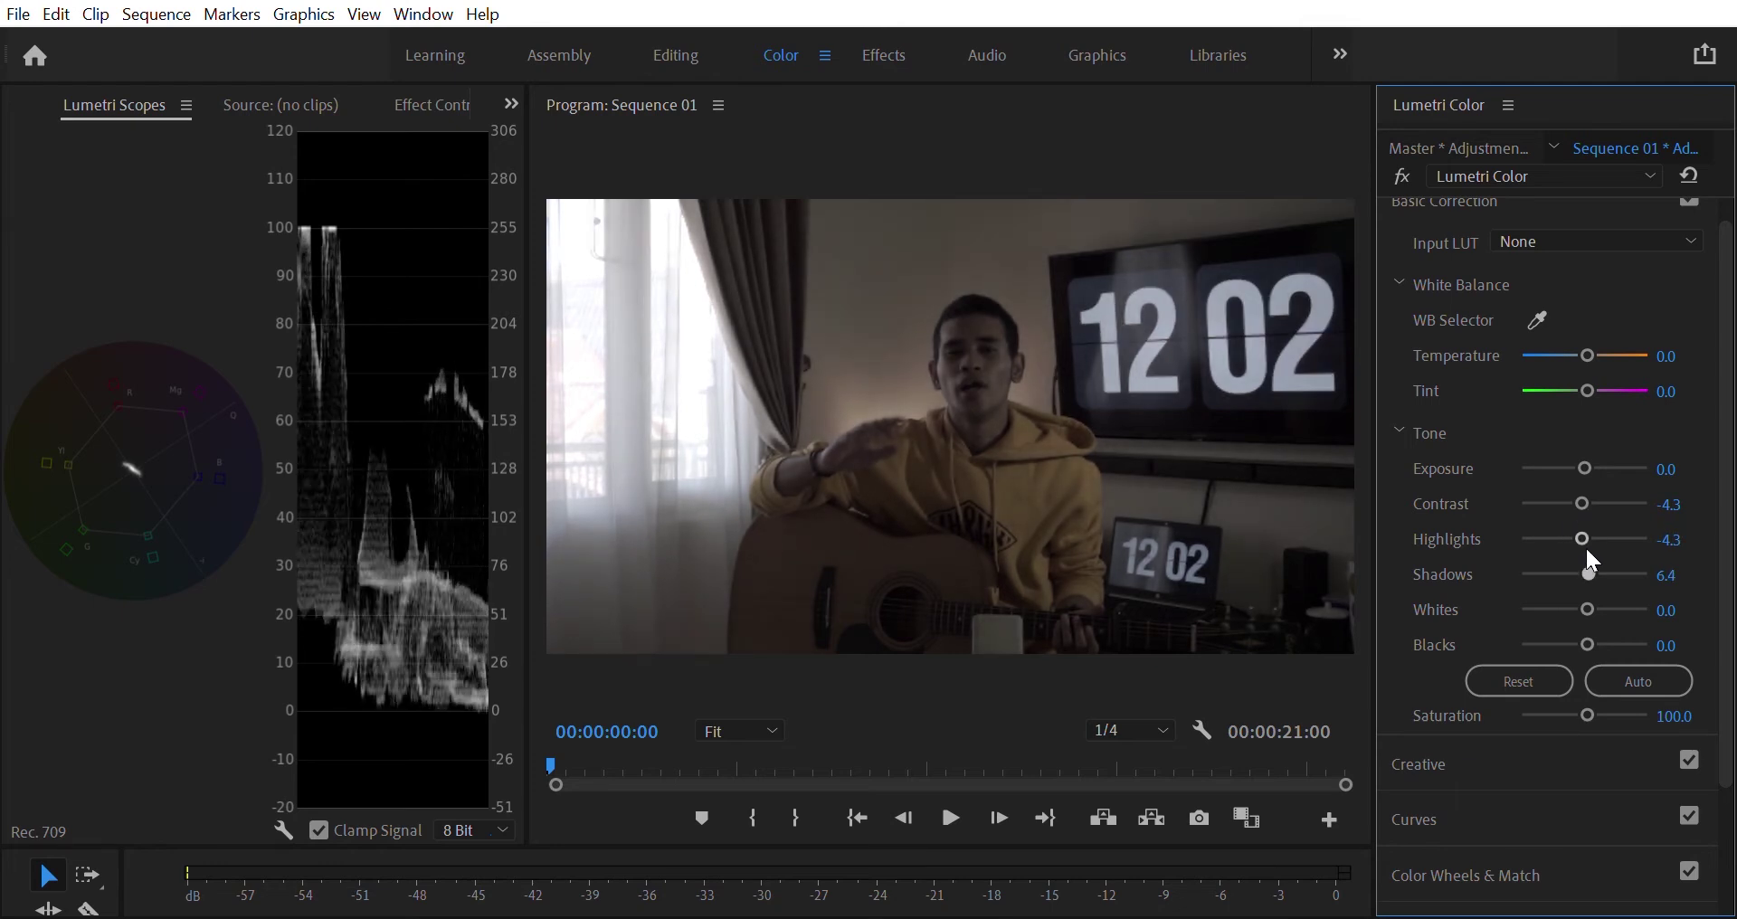
left_click_drag(1586, 552, 1583, 612)
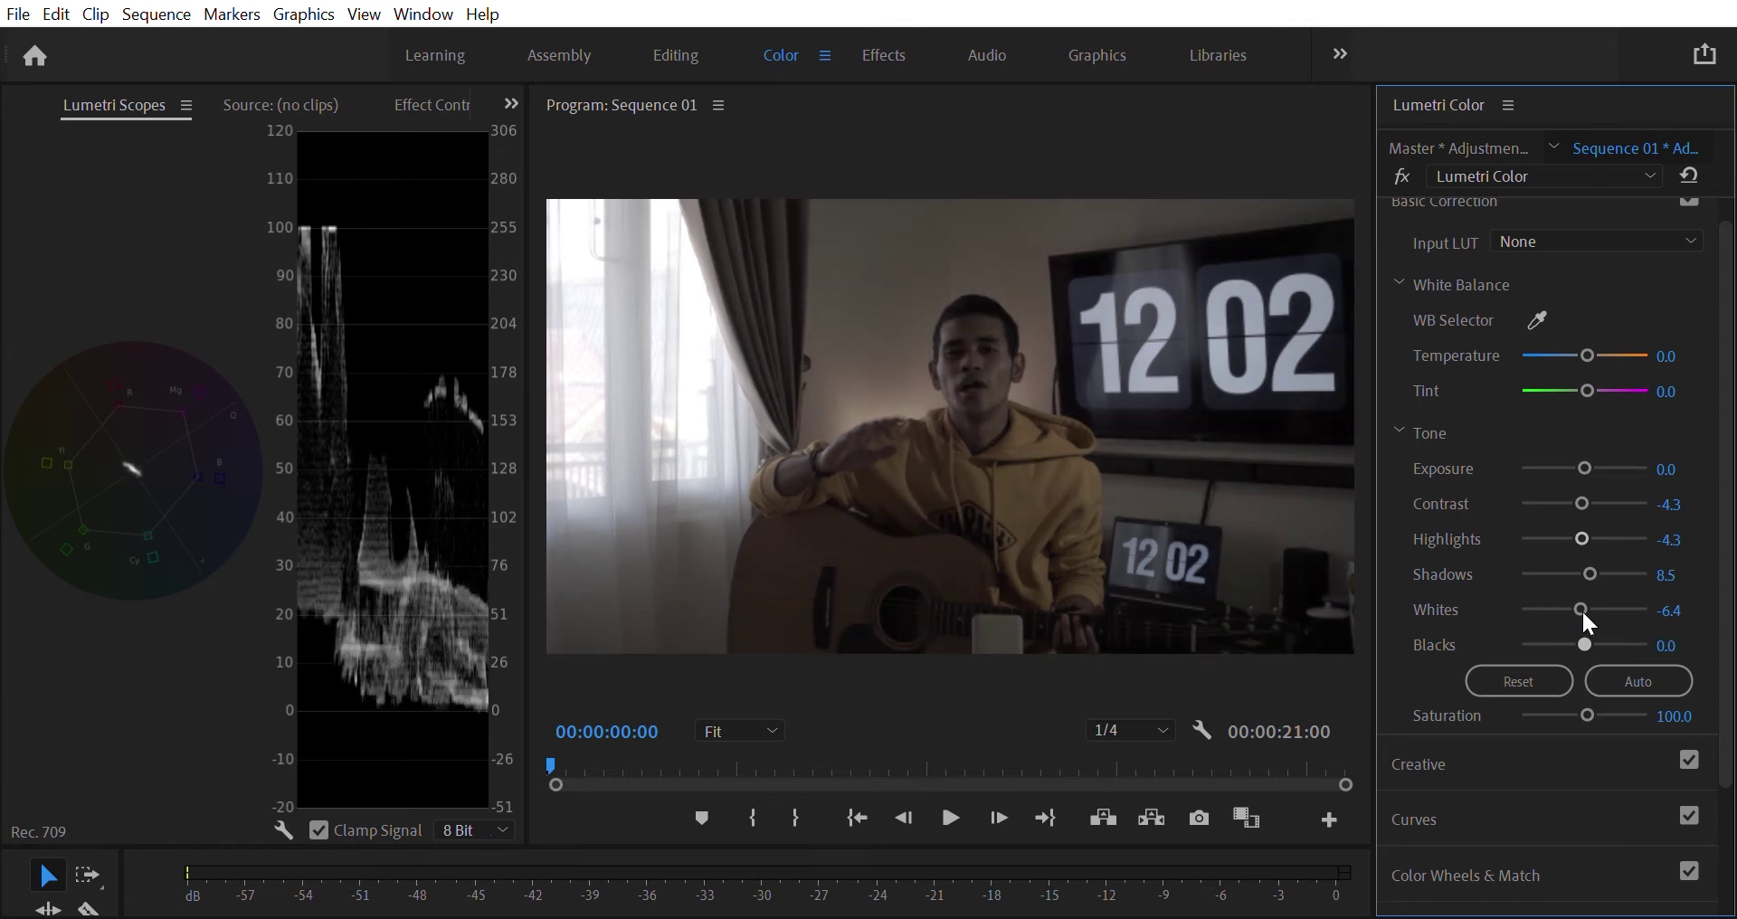
left_click_drag(1582, 611, 1582, 611)
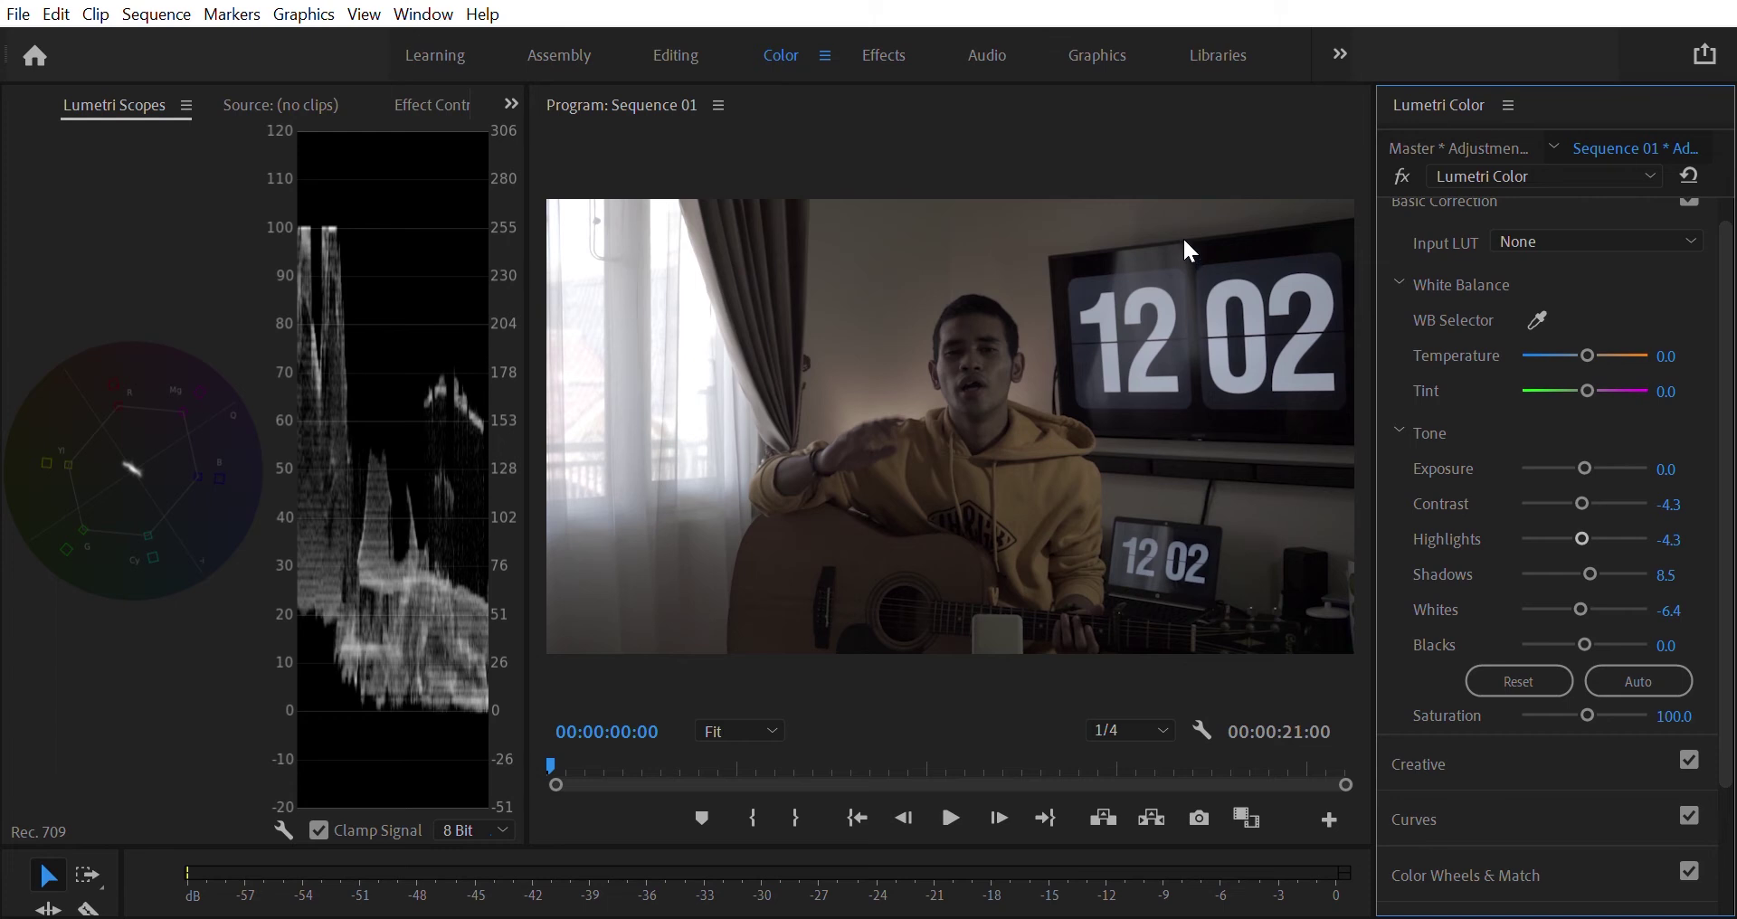
- Try Blacks at 6.4 and 100, and set it back to 0
left_click_drag(1585, 636, 1585, 612)
left_click(1669, 645)
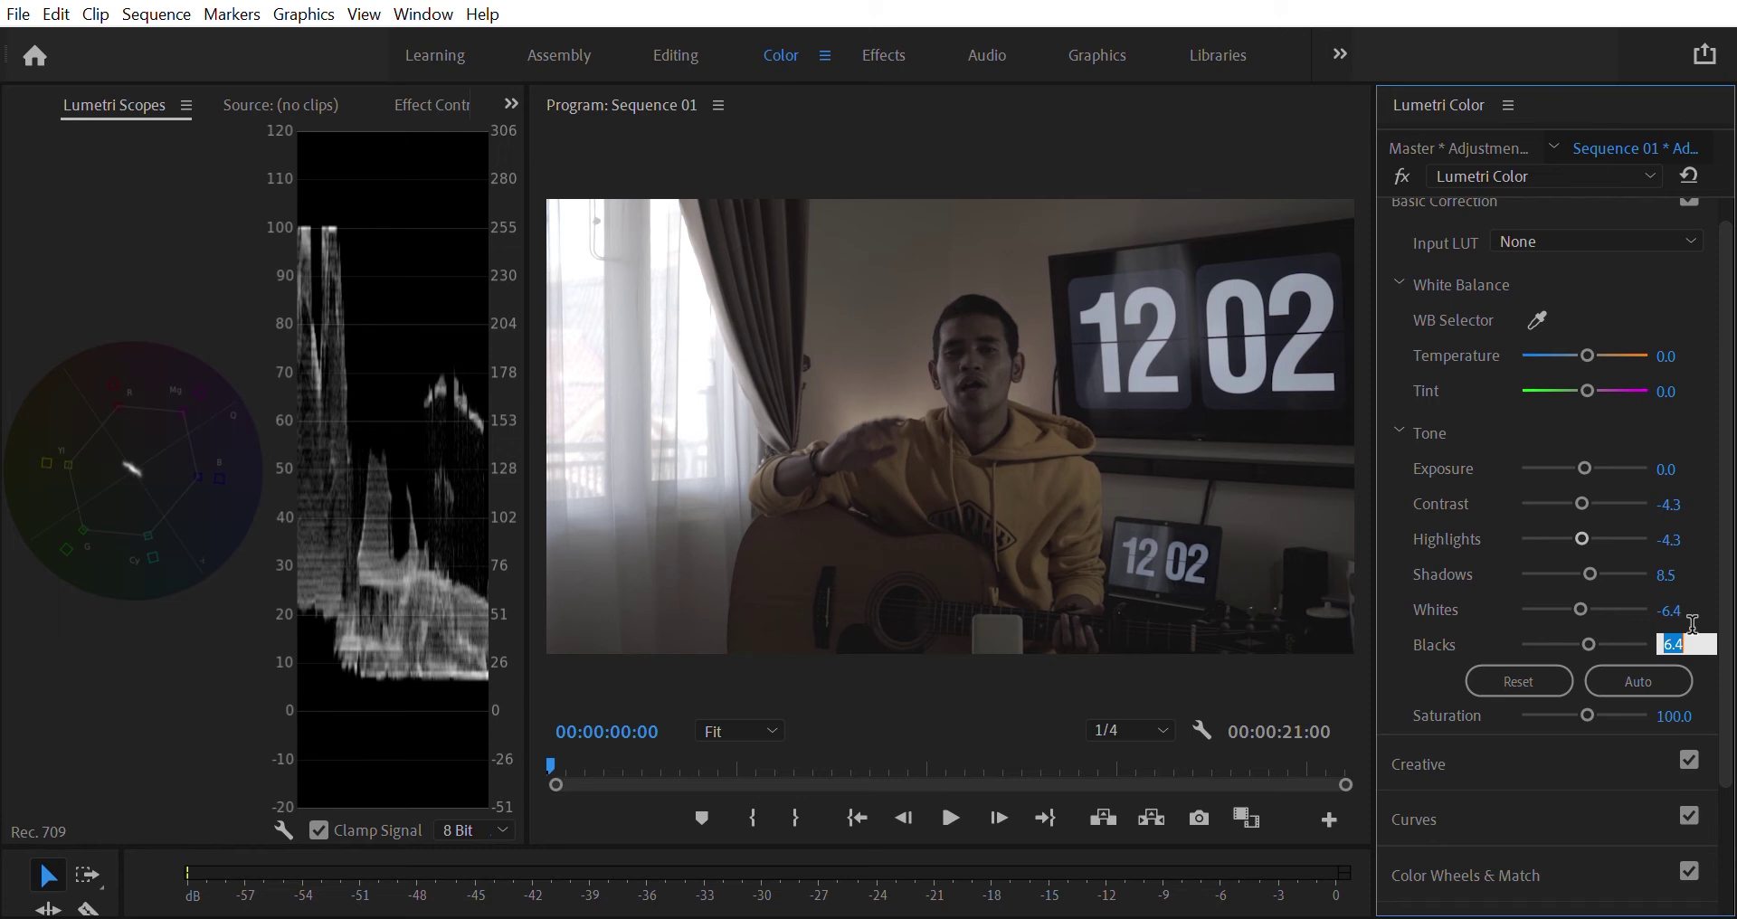
key("Return")
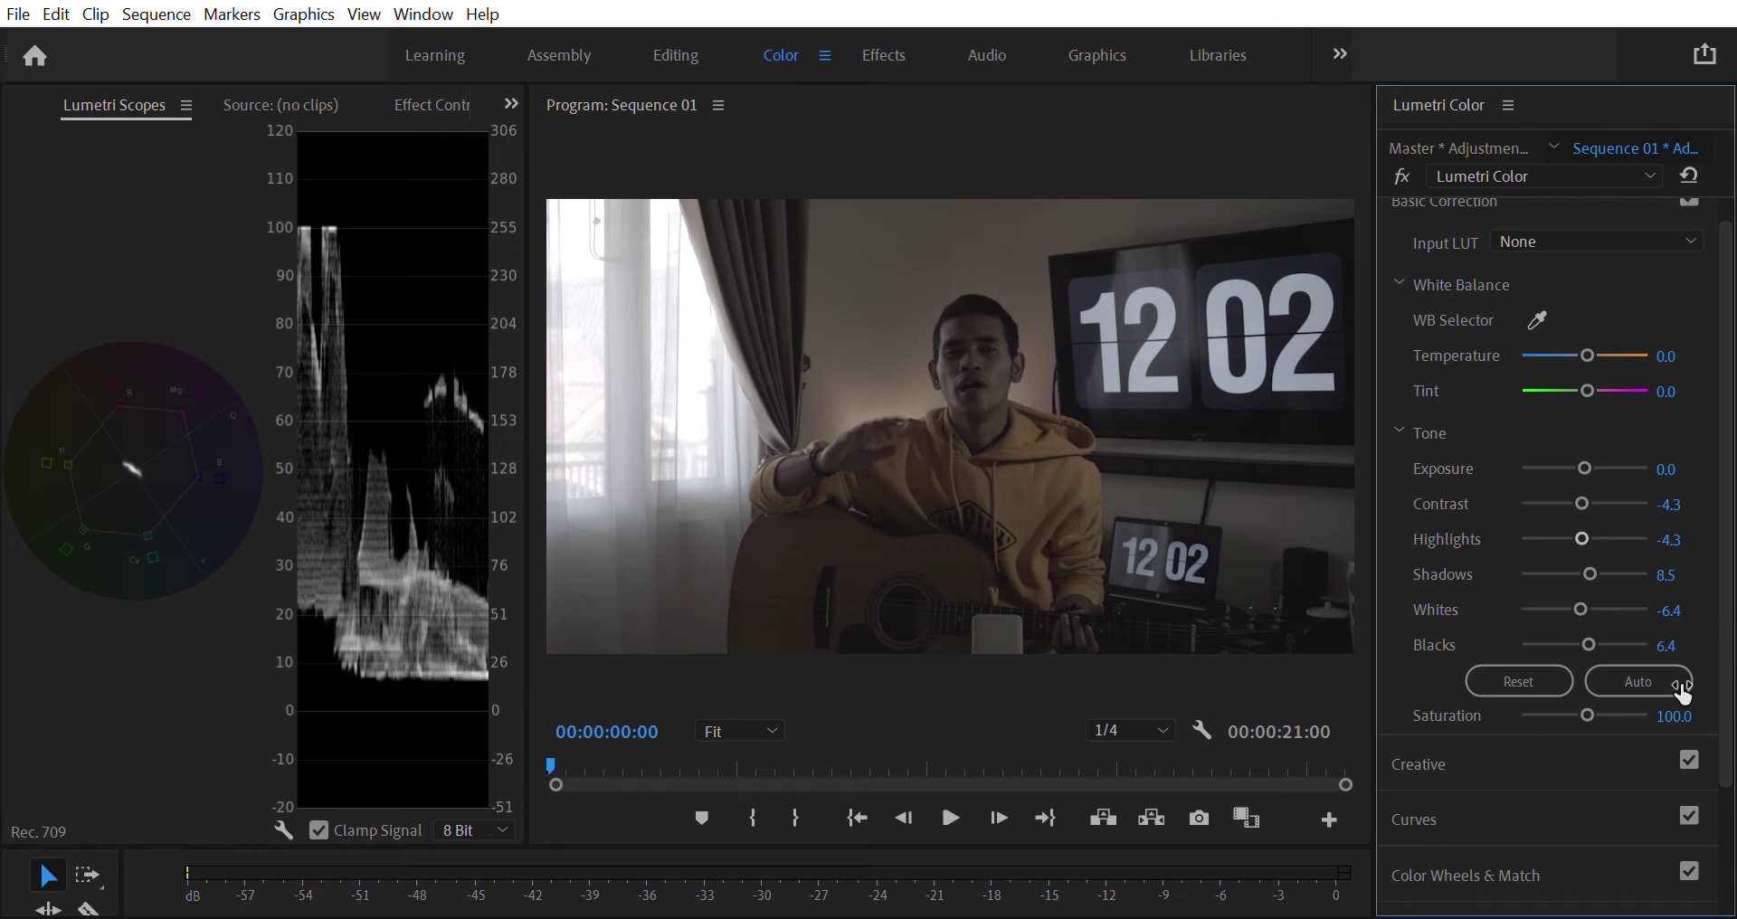
left_click(1647, 645)
left_click(1680, 644)
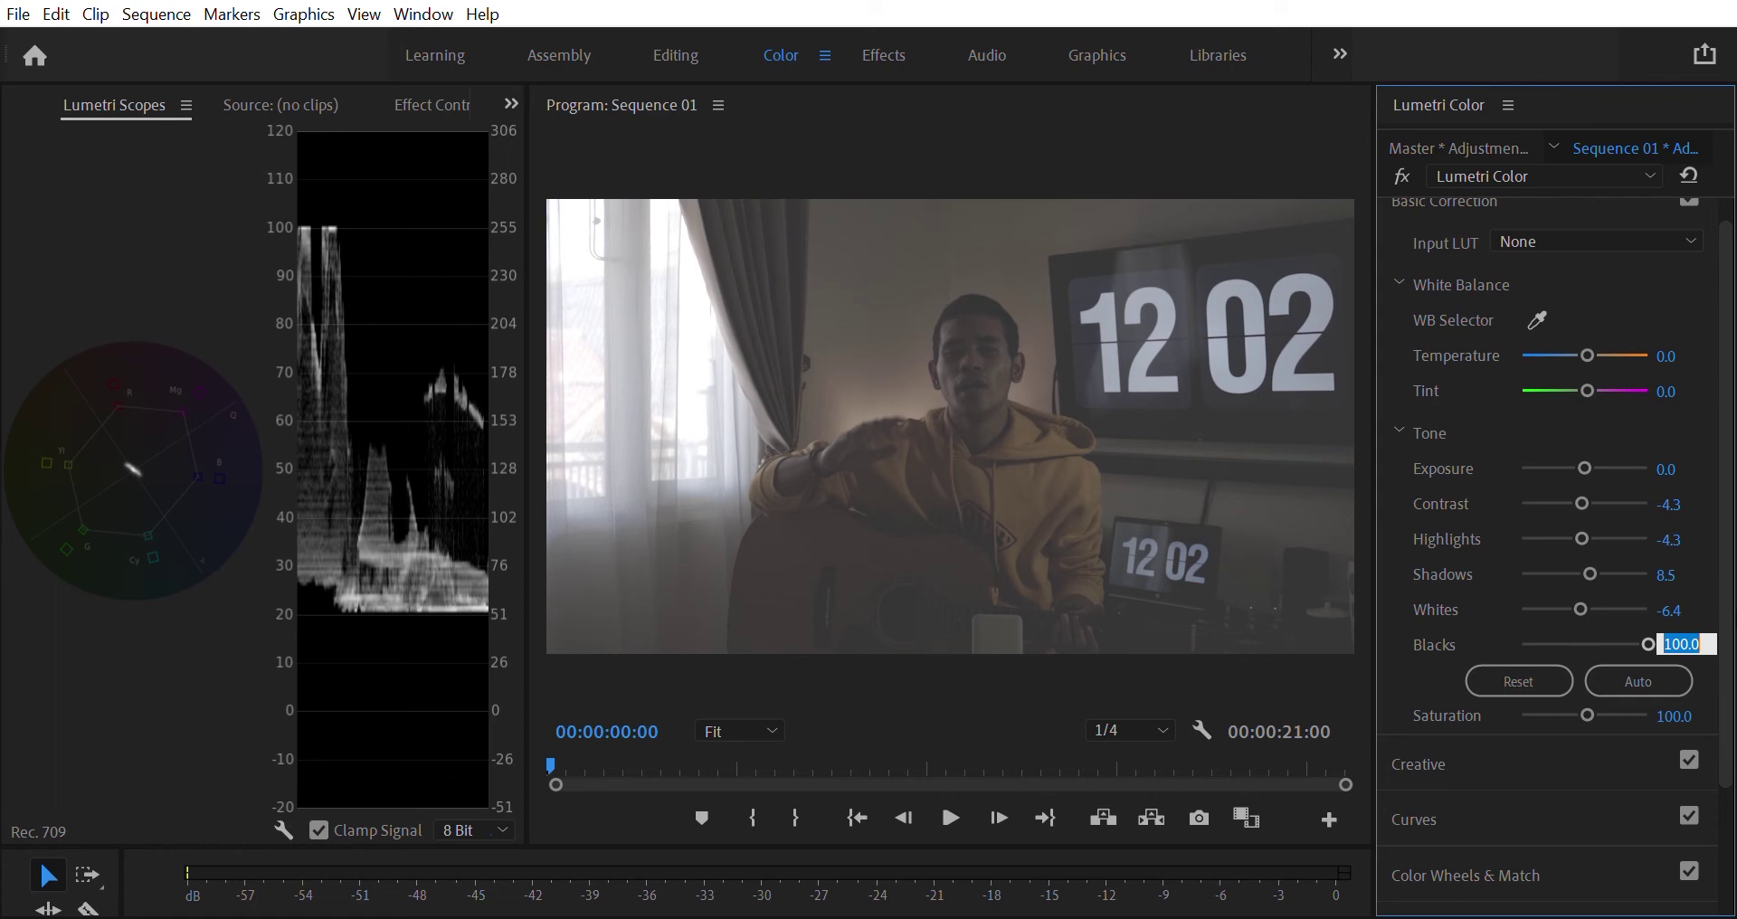
type("0")
key("Return")
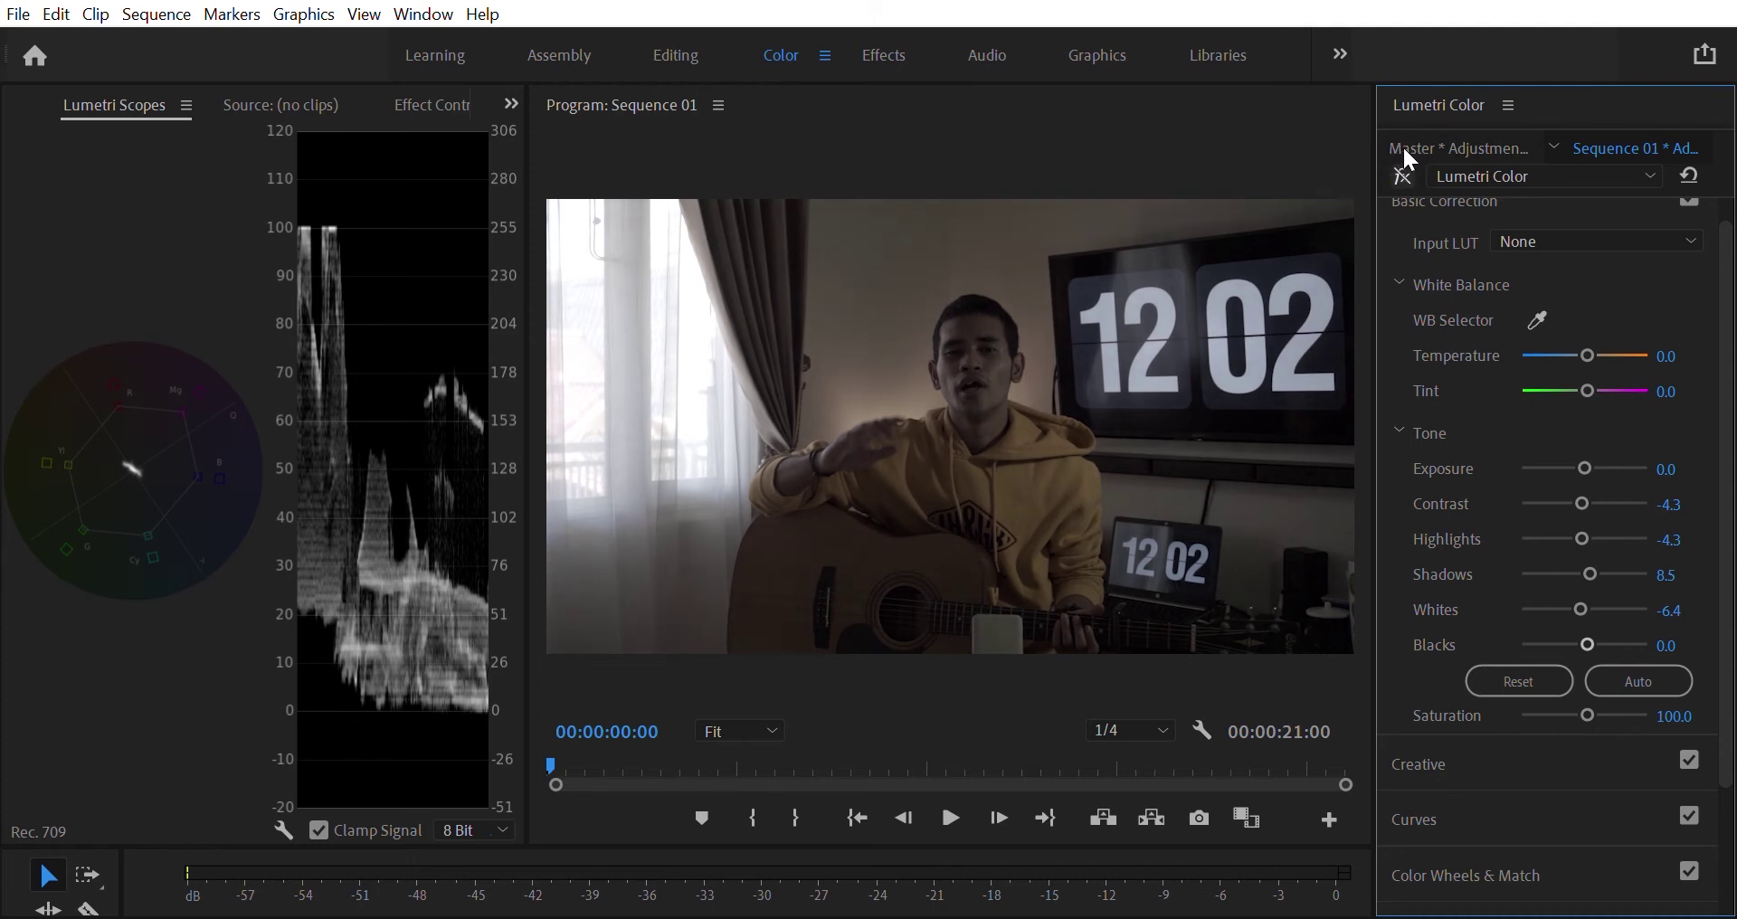
- Toggle the Lumetri Color effect off and on to compare the picture with and without the correction
left_click(1402, 173)
left_click(1403, 173)
left_click(1402, 174)
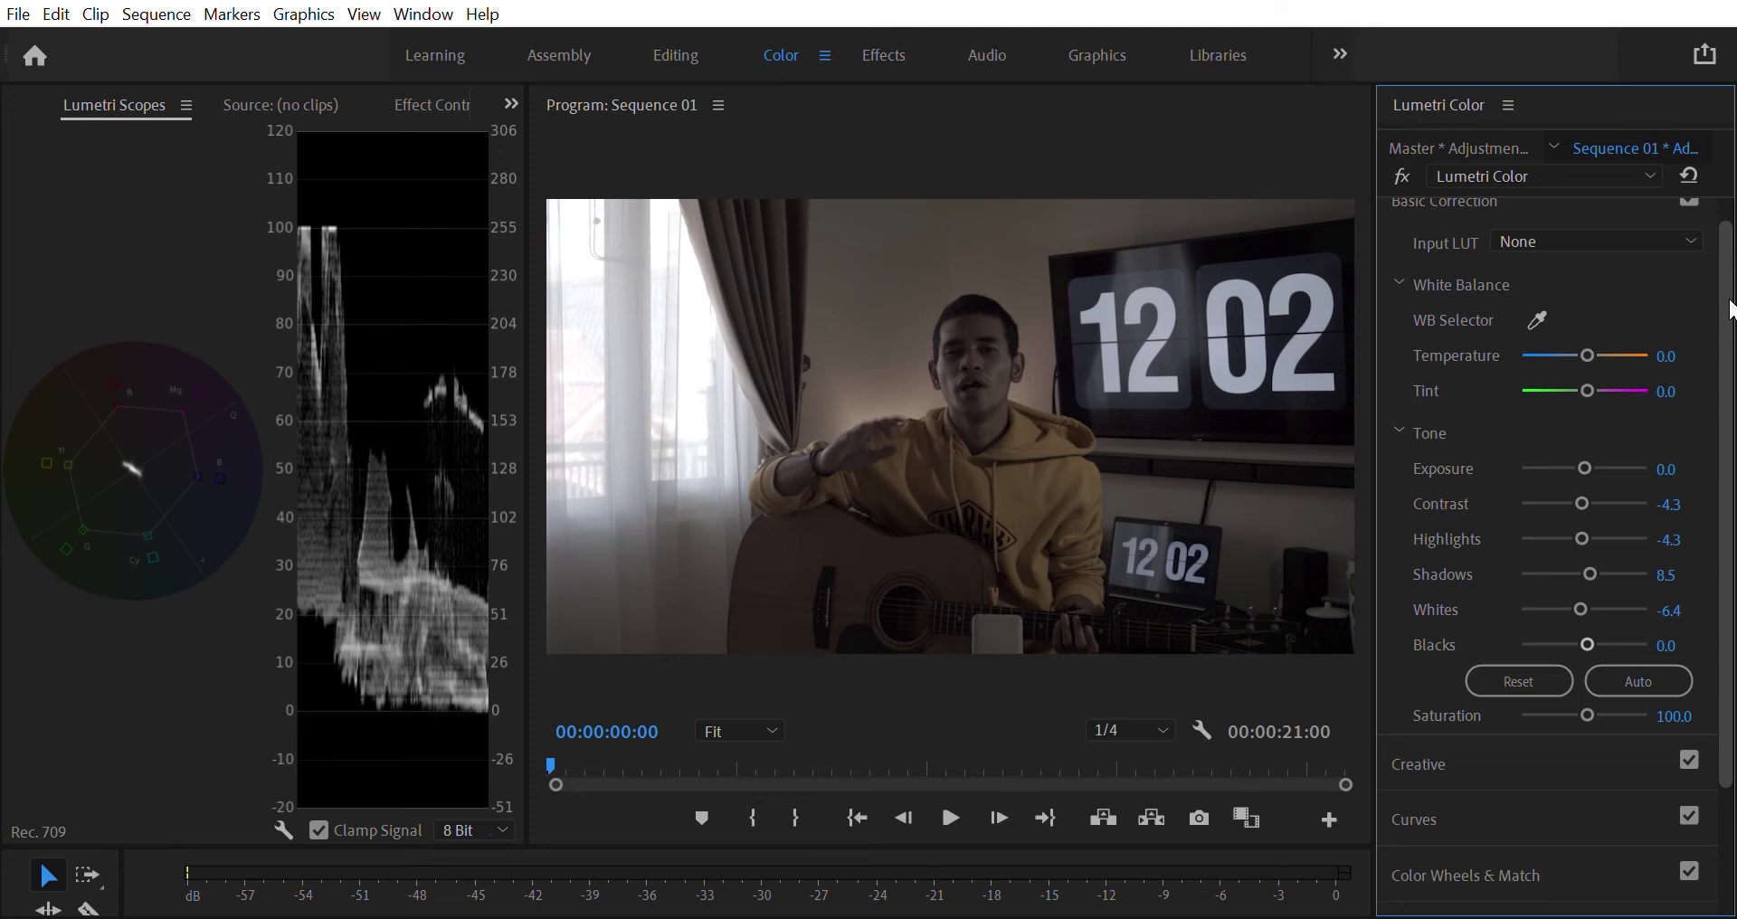
- Set Contrast to 12.8, Exposure to 0.5, Highlights to -6.4 and Shadows to 6.4 in the Tone settings
scroll(1579, 380, "down", 2)
left_click(1590, 418)
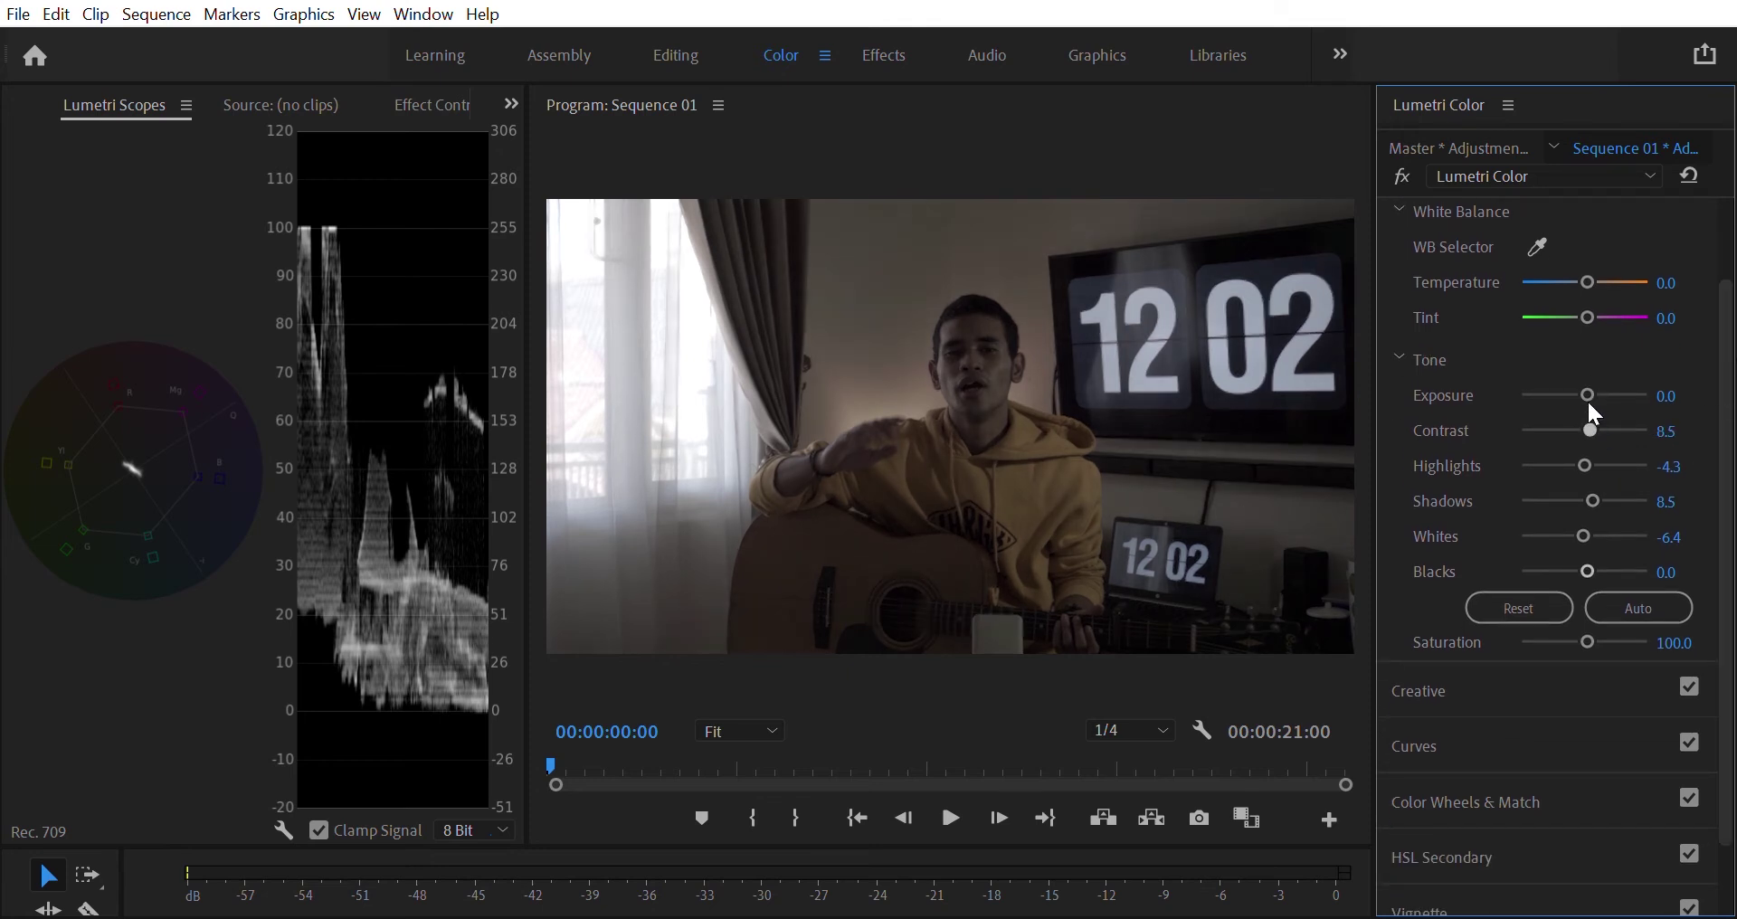
left_click_drag(1593, 405, 1584, 389)
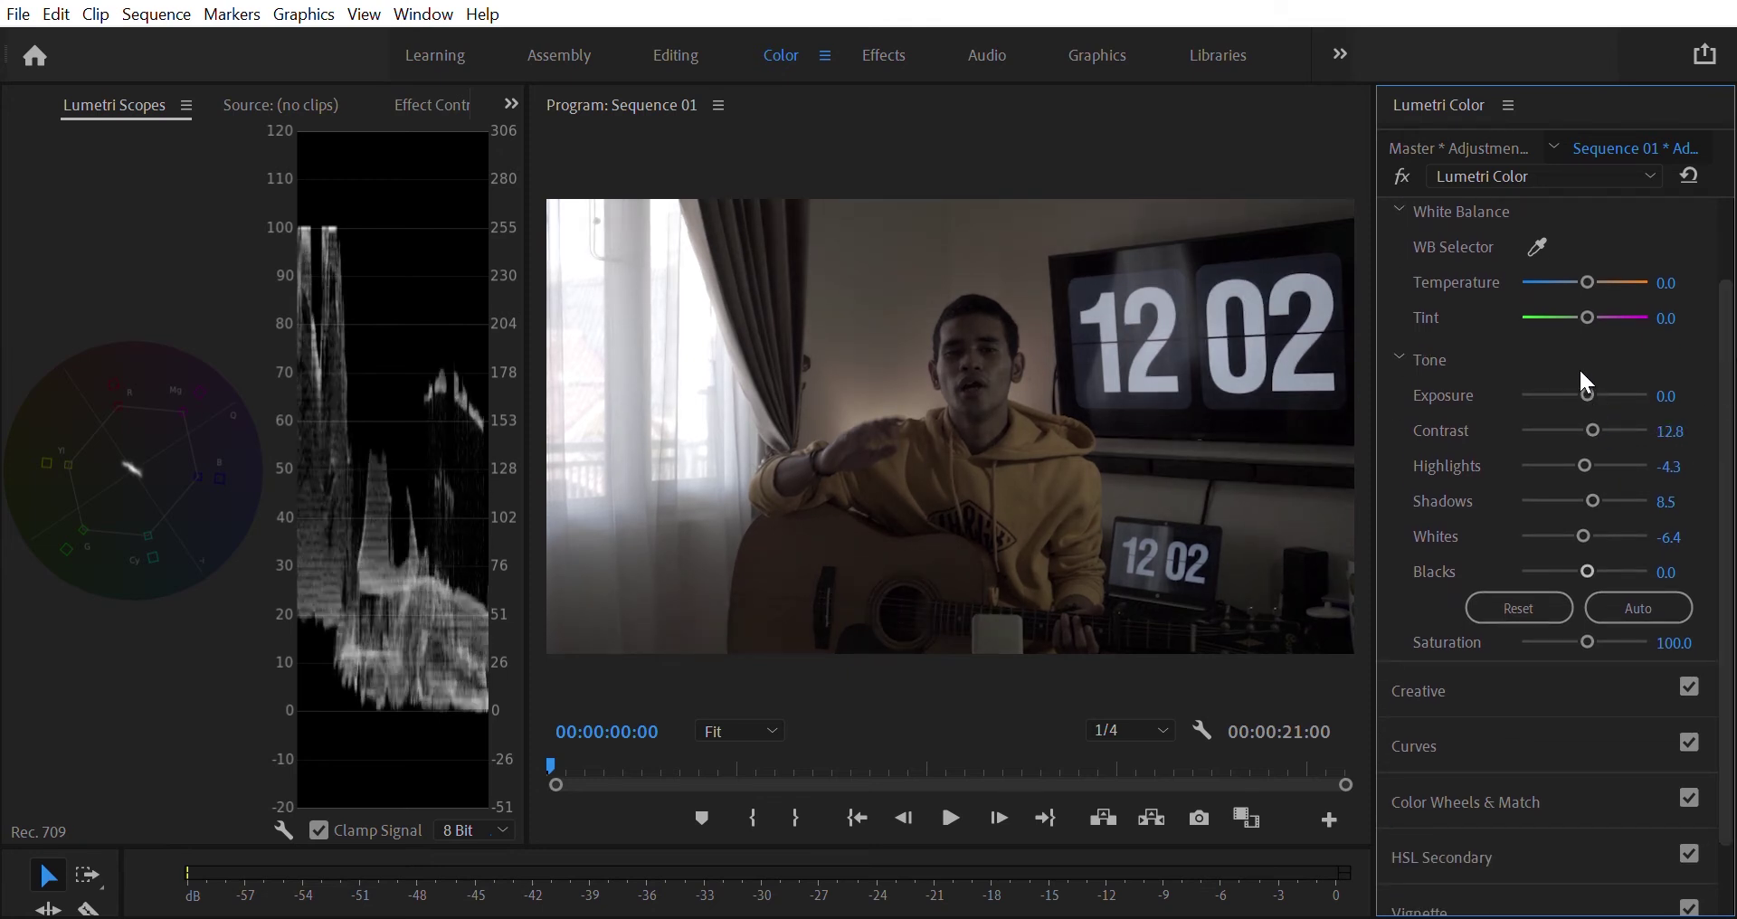
left_click(1591, 370)
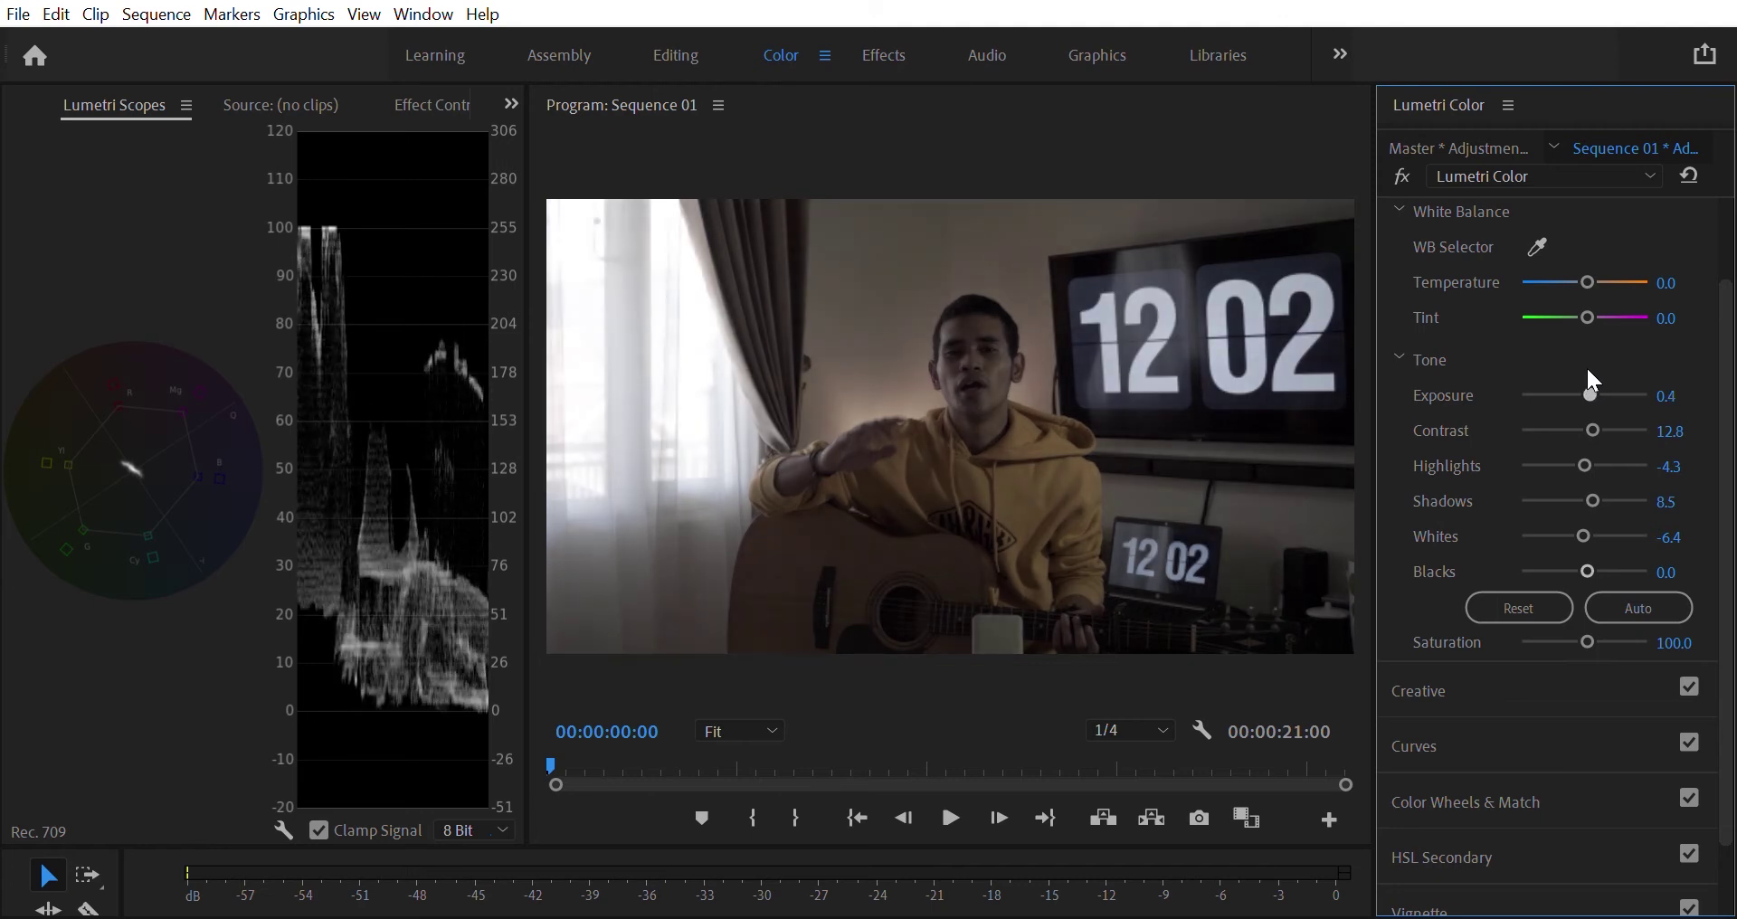
left_click(1674, 395)
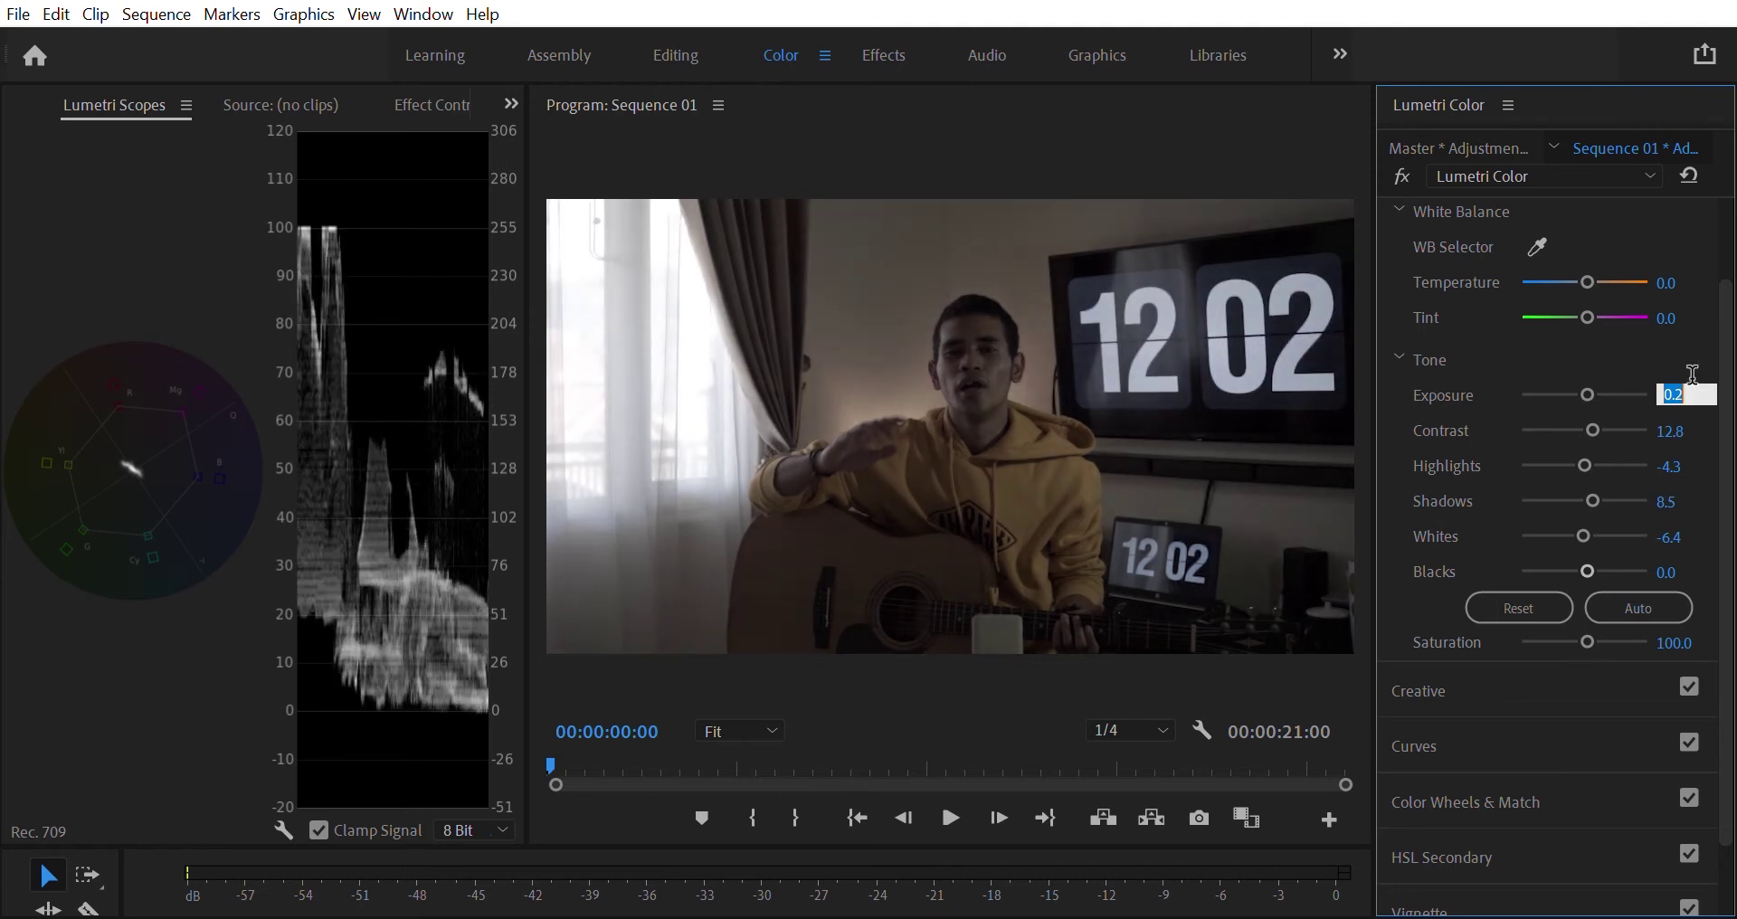
type("0")
key("Return")
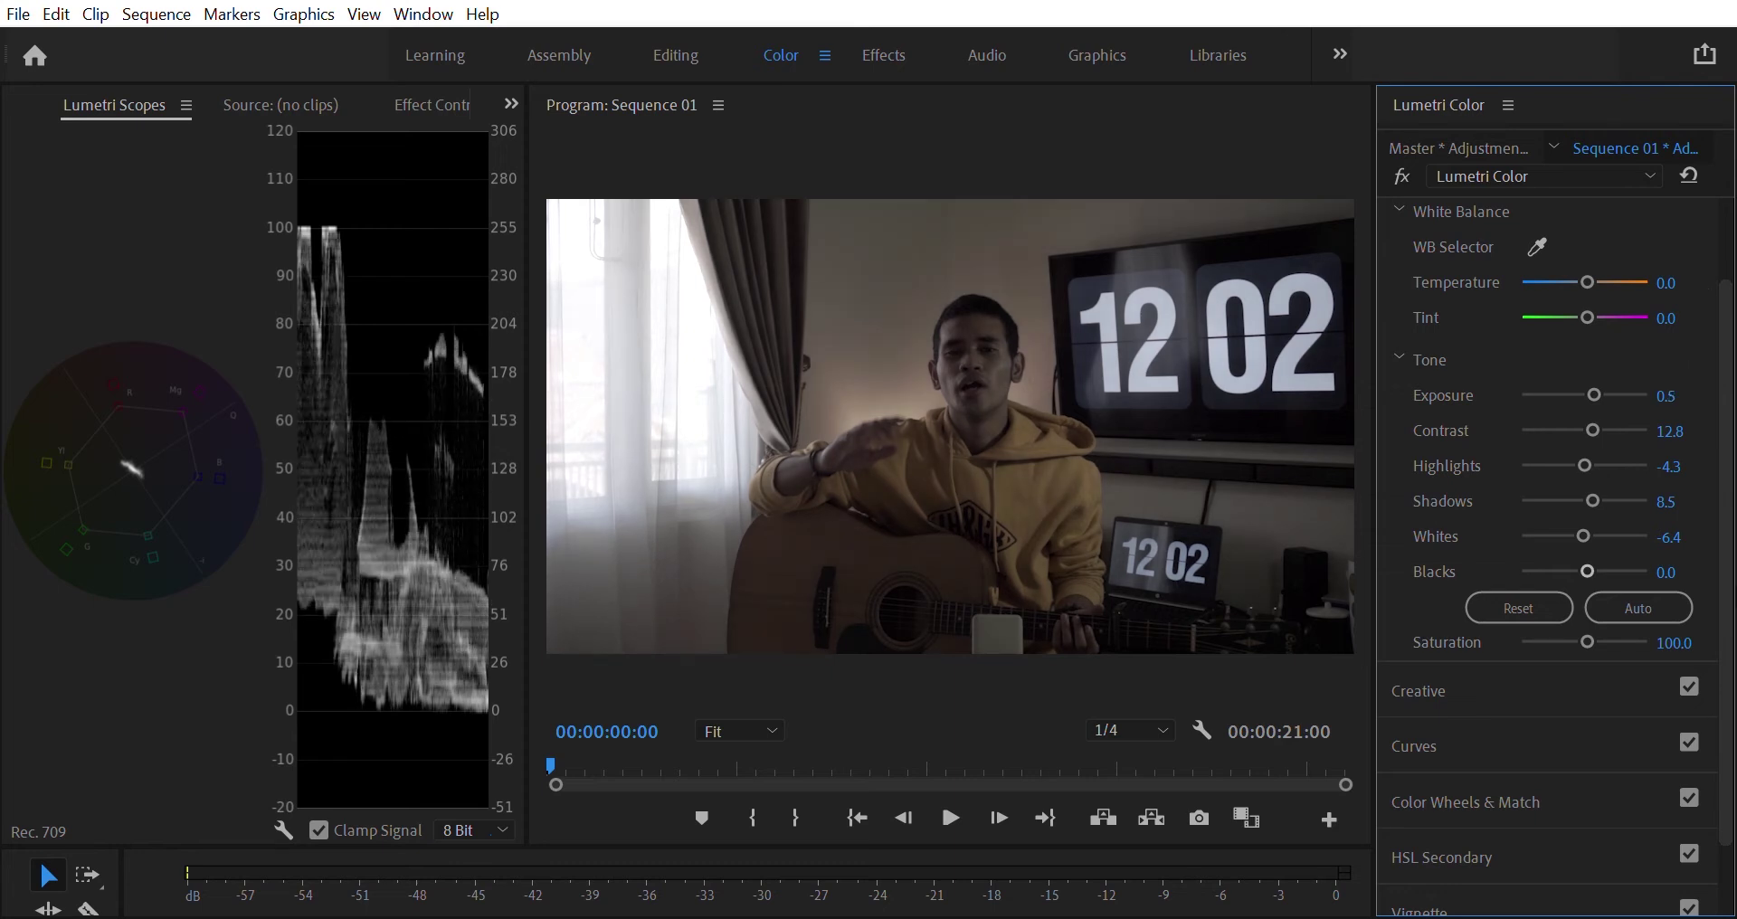
mouse_move(1584, 465)
left_mouse_down()
mouse_move(1590, 434)
mouse_move(1586, 474)
left_mouse_up()
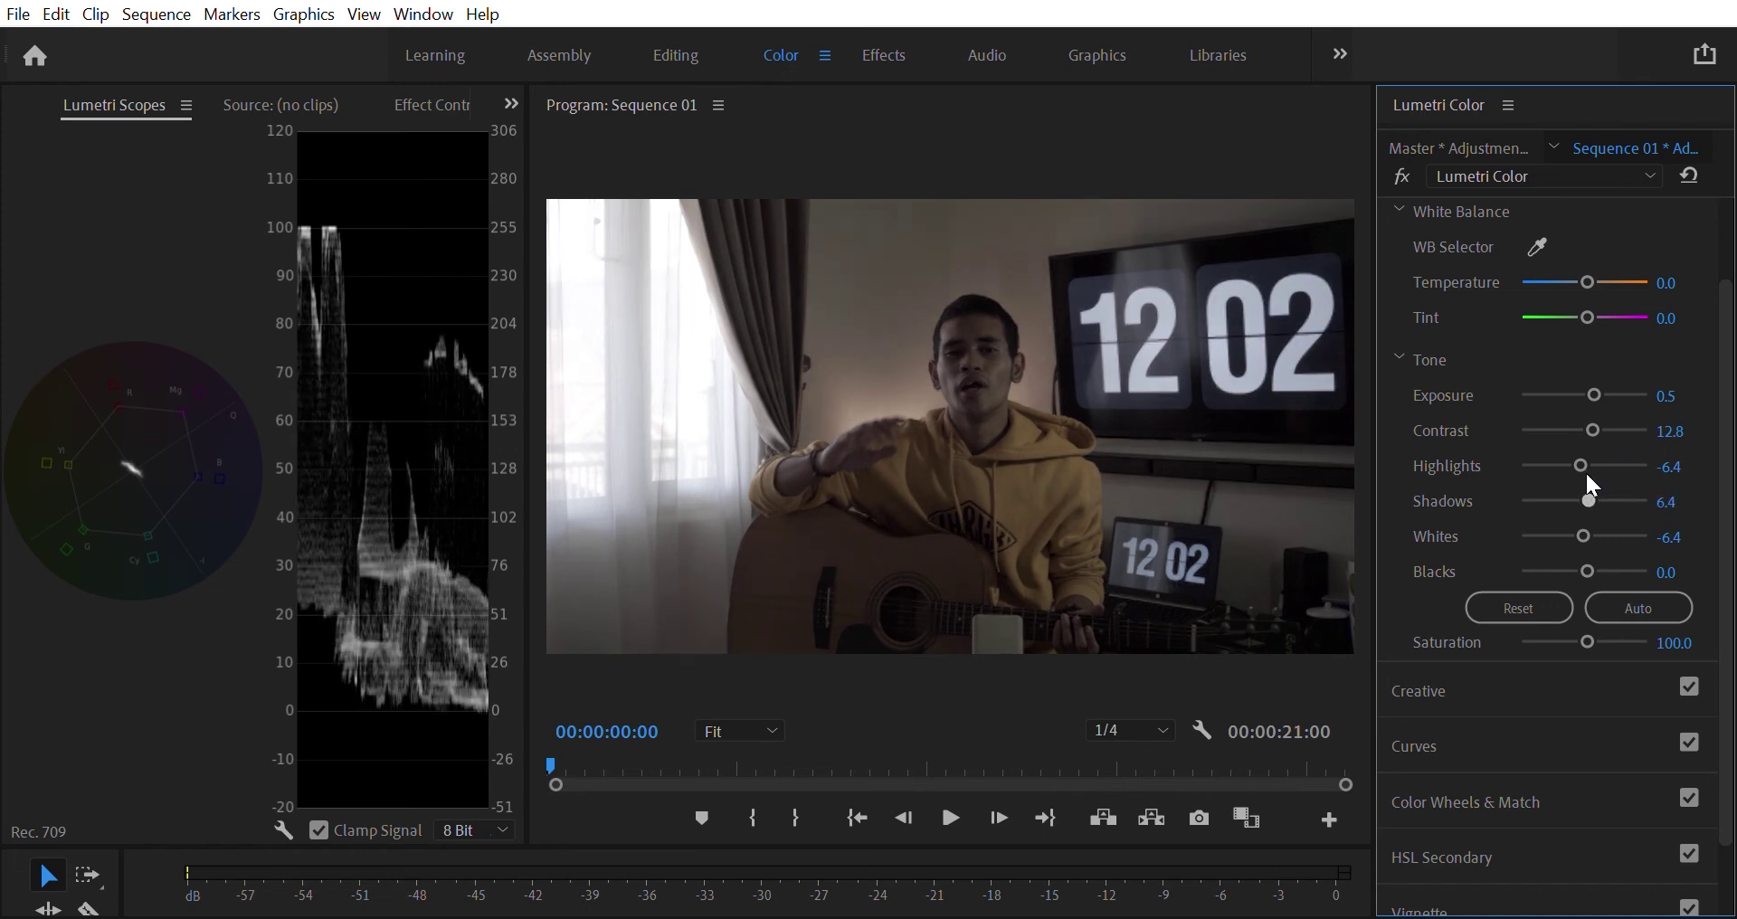
- Try a Basic Correction Saturation of 120 and settle on 125
scroll(1592, 469, "down", 1)
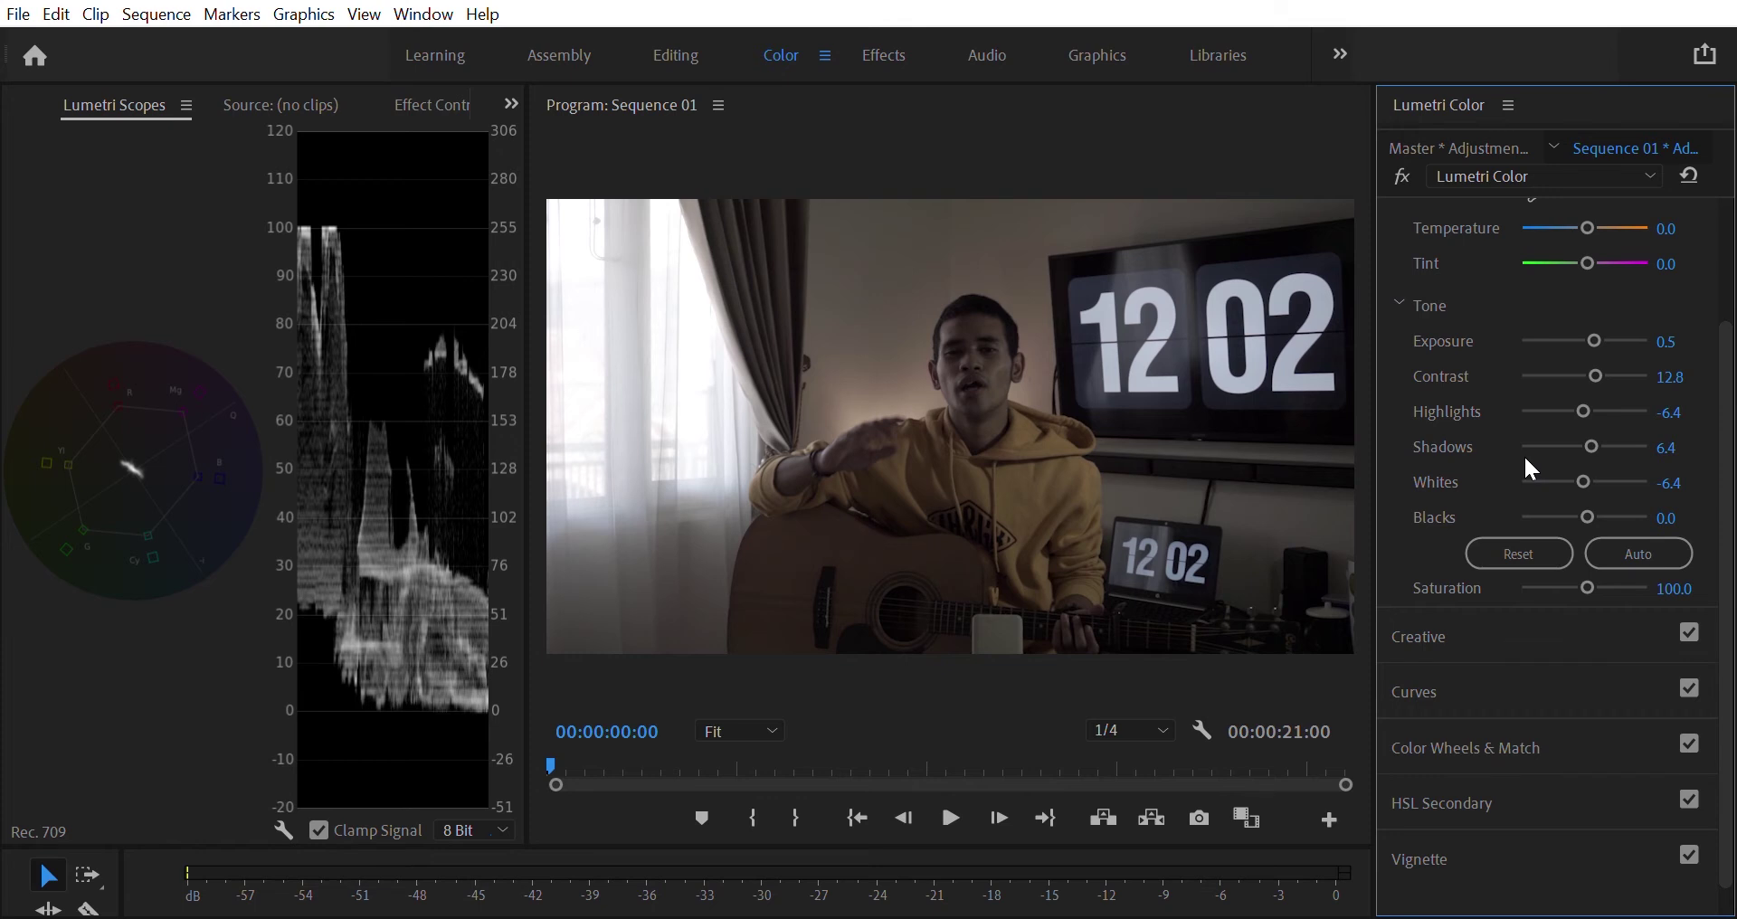
left_click(1675, 588)
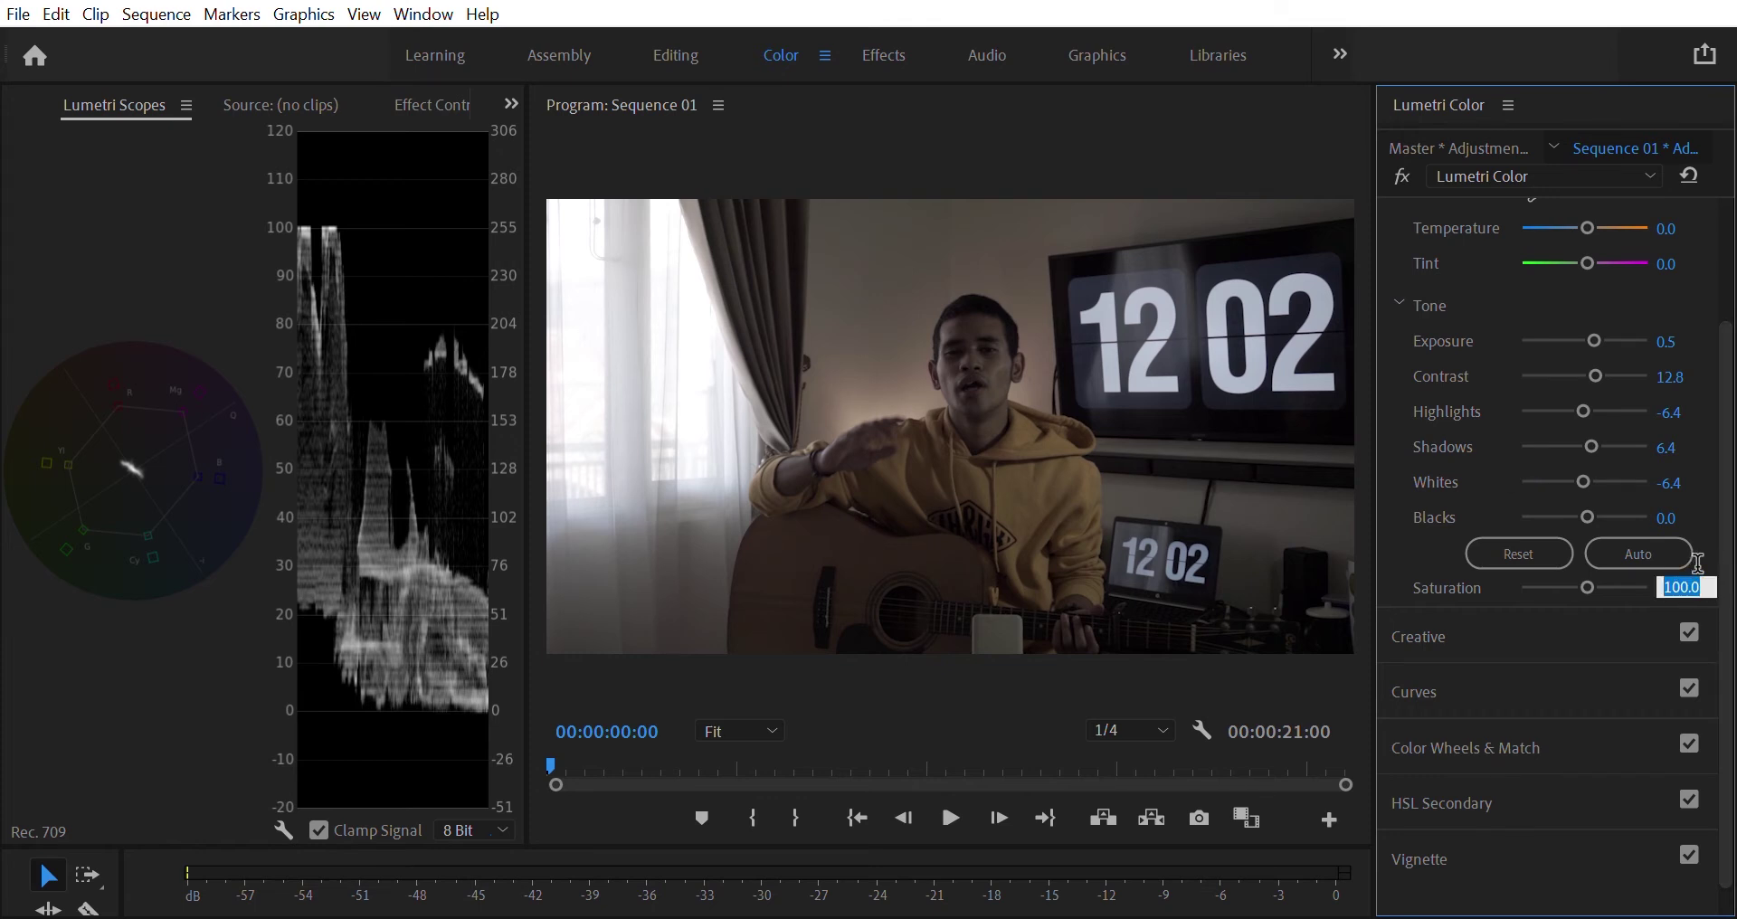
left_click_drag(1590, 589, 1625, 577)
left_click(1688, 583)
type("120")
key("Return")
left_click(1676, 589)
type("125")
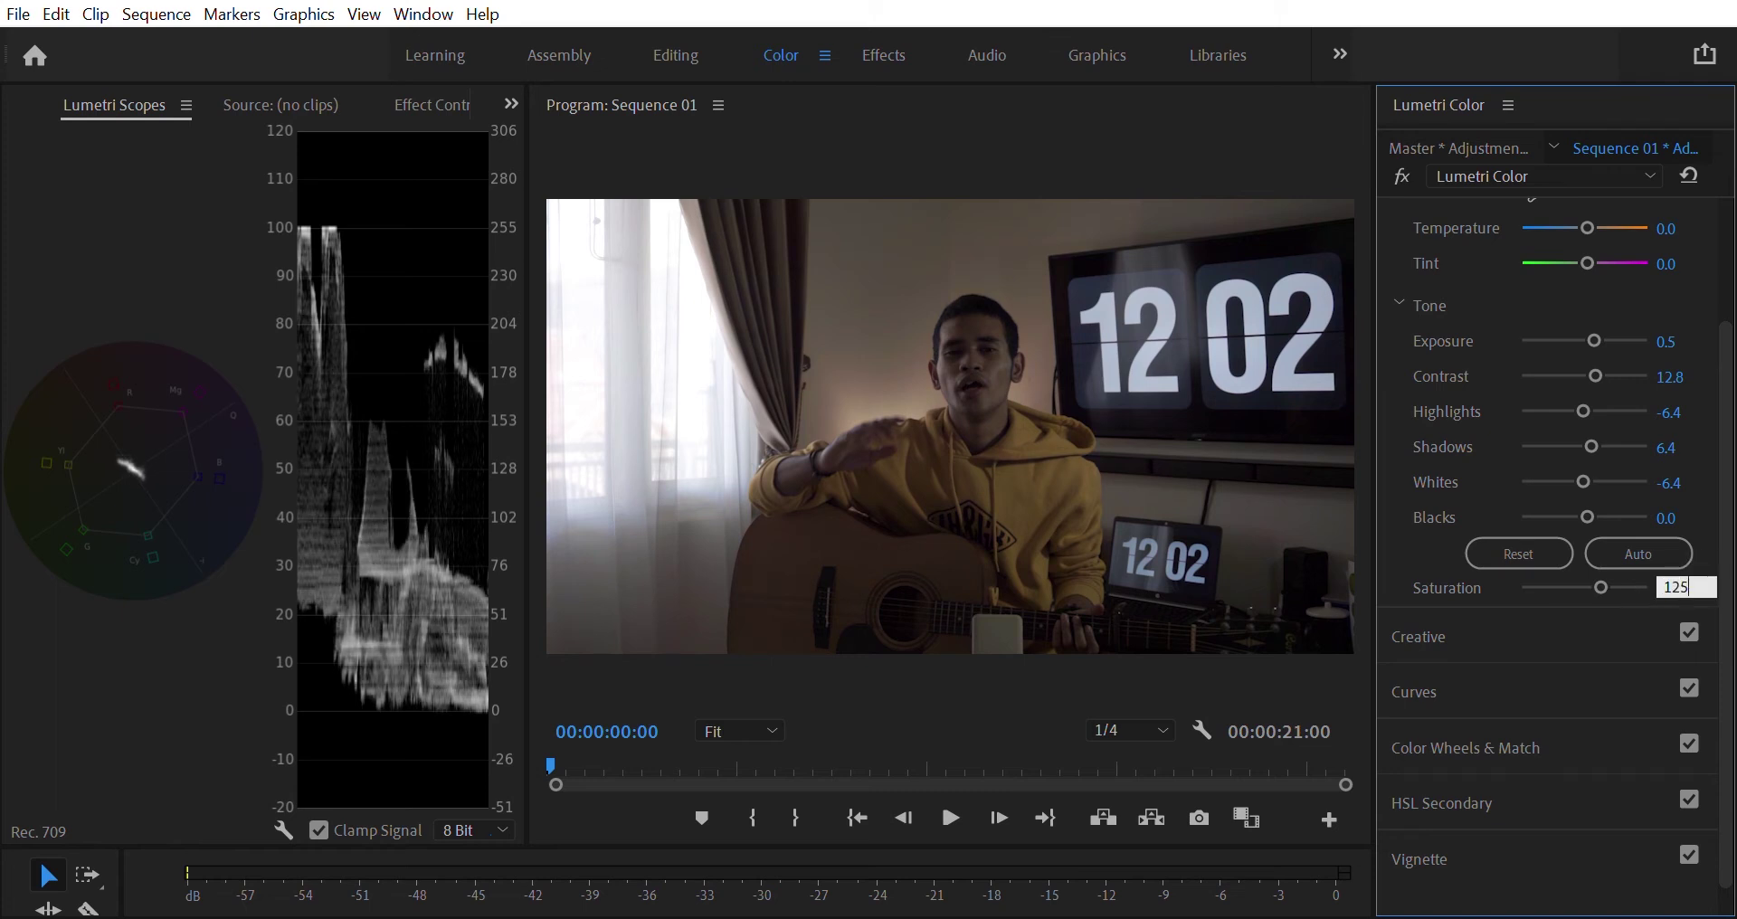
key("Return")
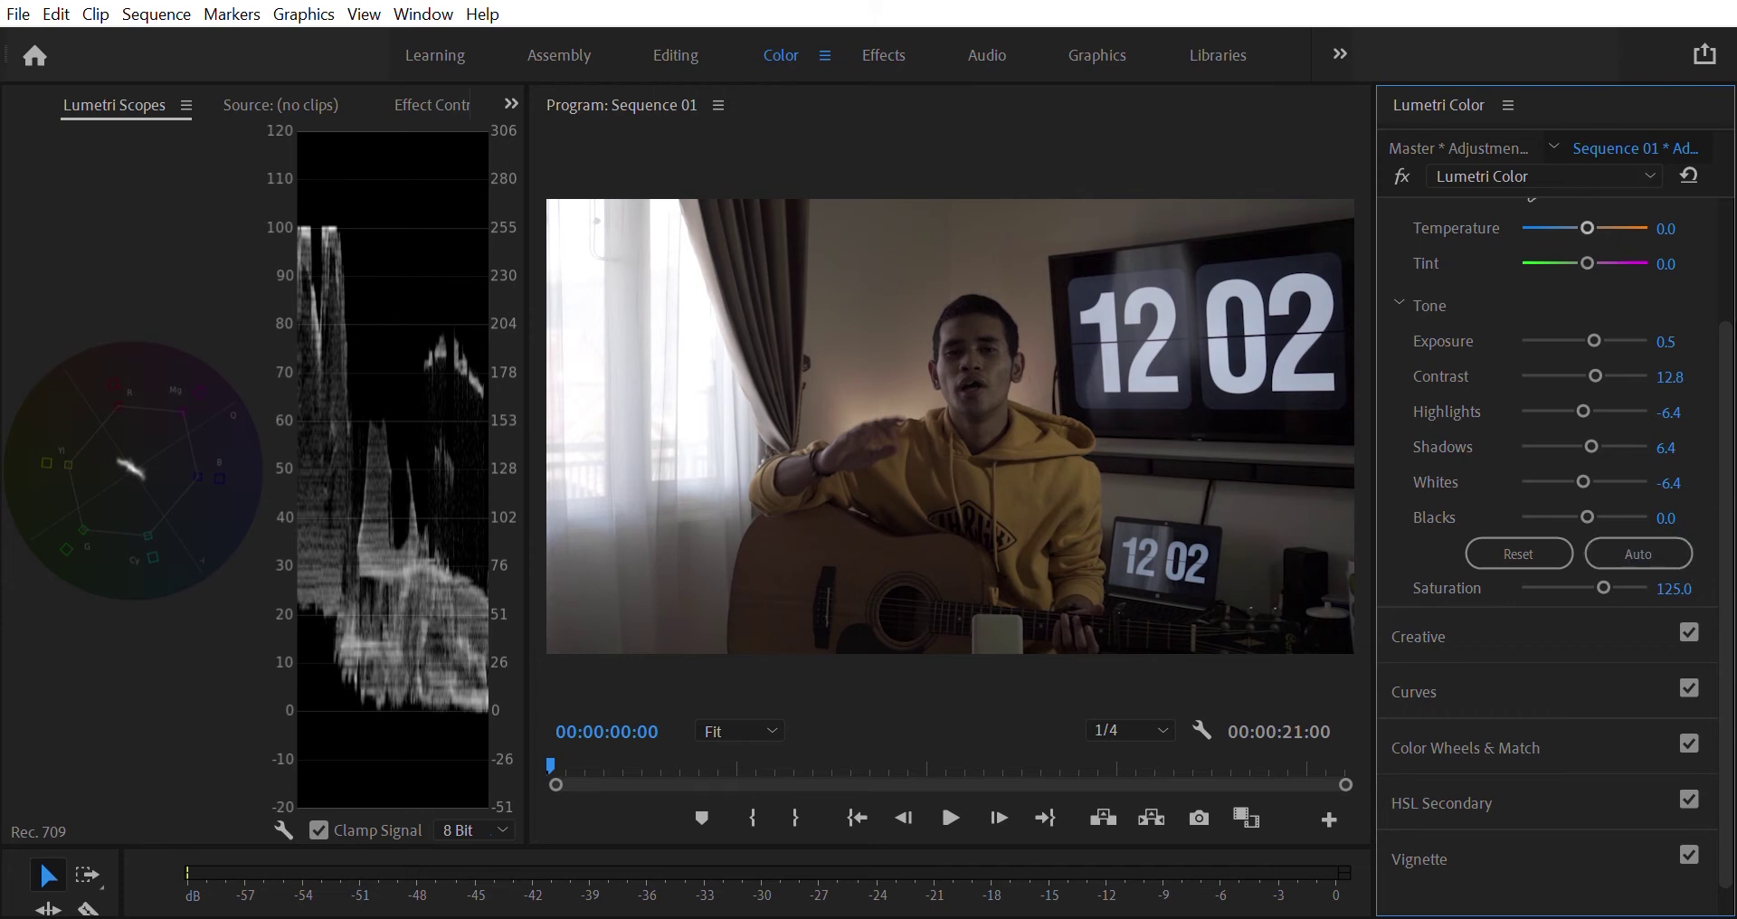
- Look over the Creative section's settings and return to the Basic Correction section
scroll(1534, 266, "down", 1)
scroll(1535, 266, "up", 3)
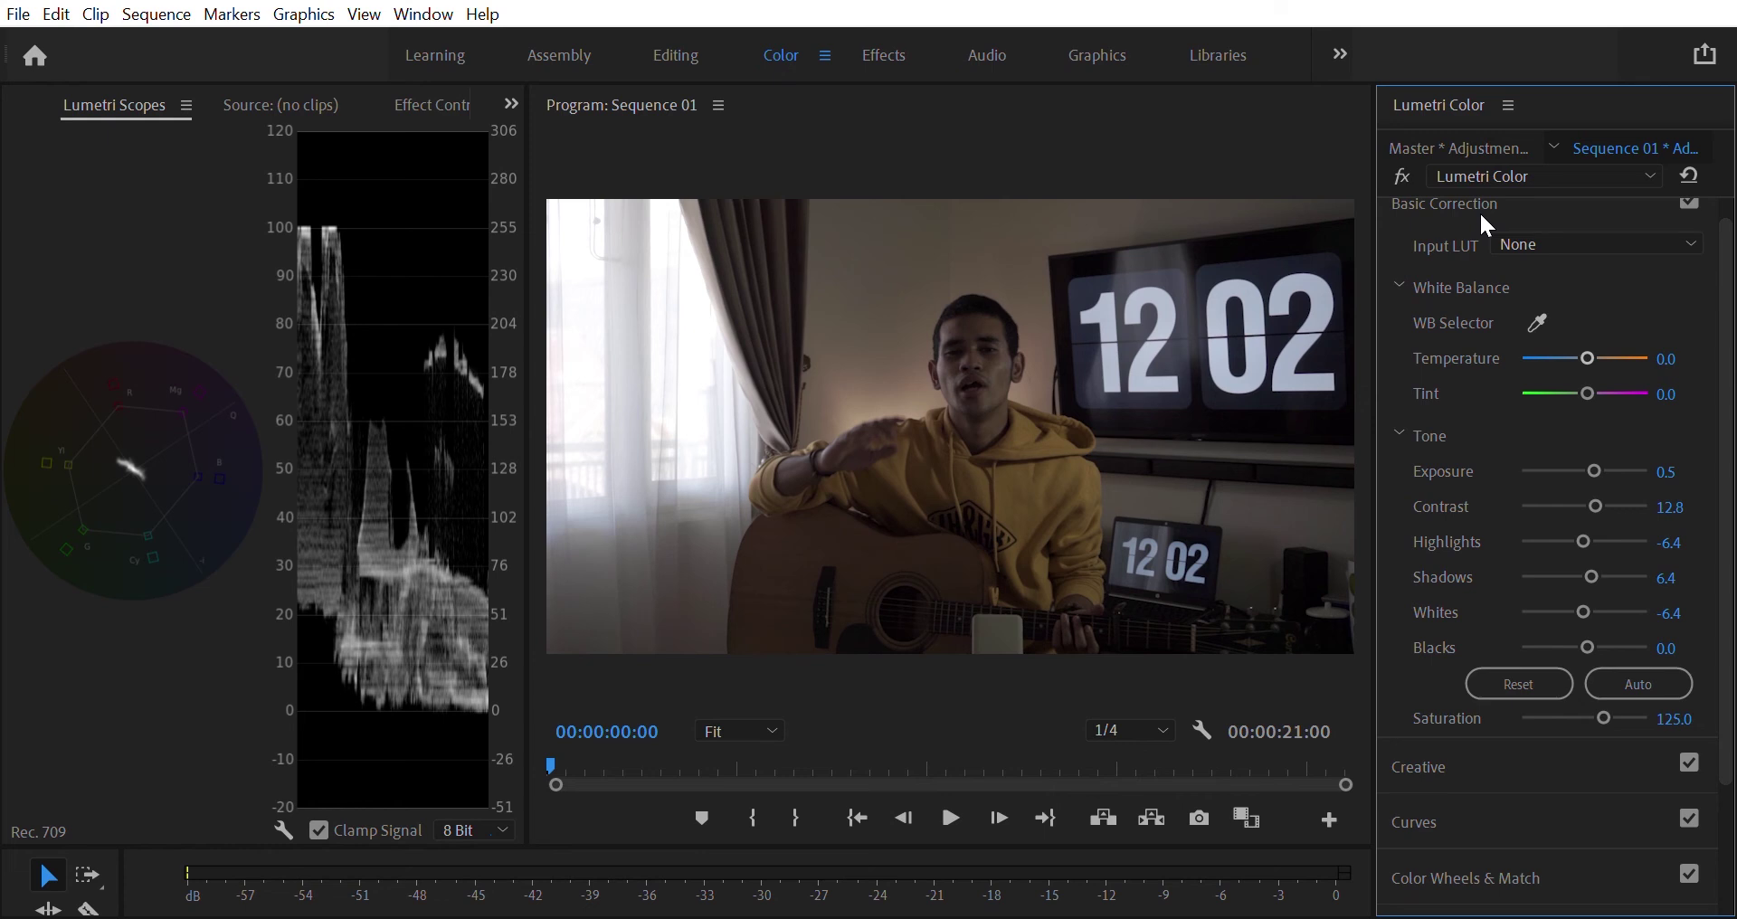
left_click(1488, 206)
left_click(1477, 286)
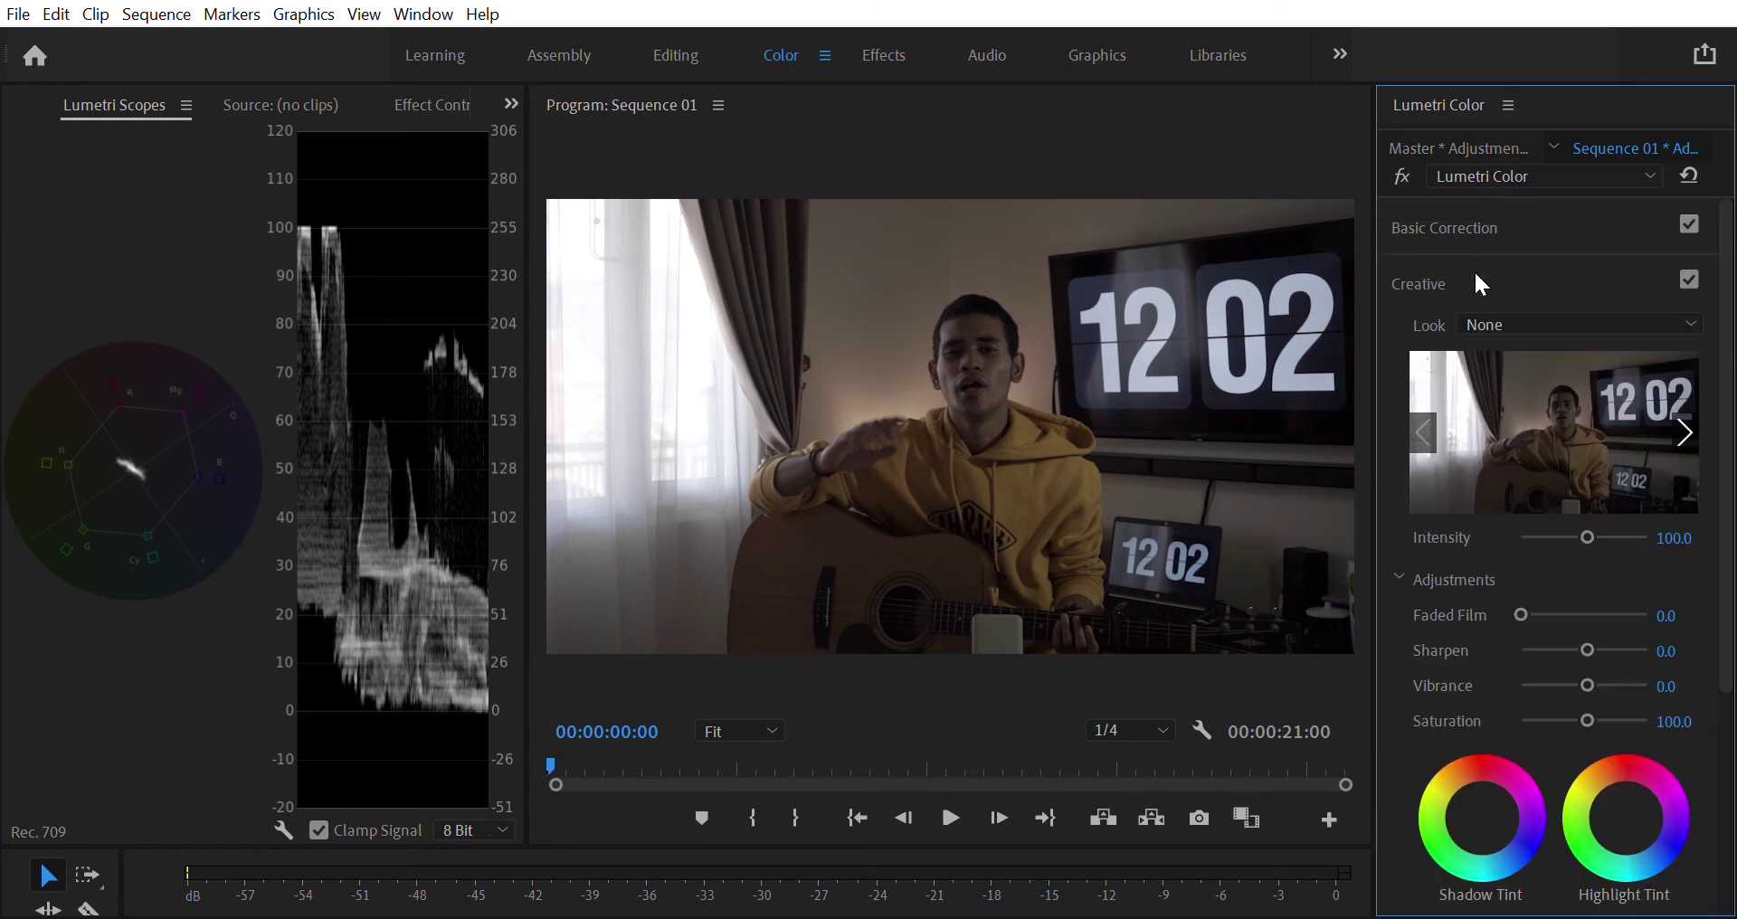
left_click(1427, 222)
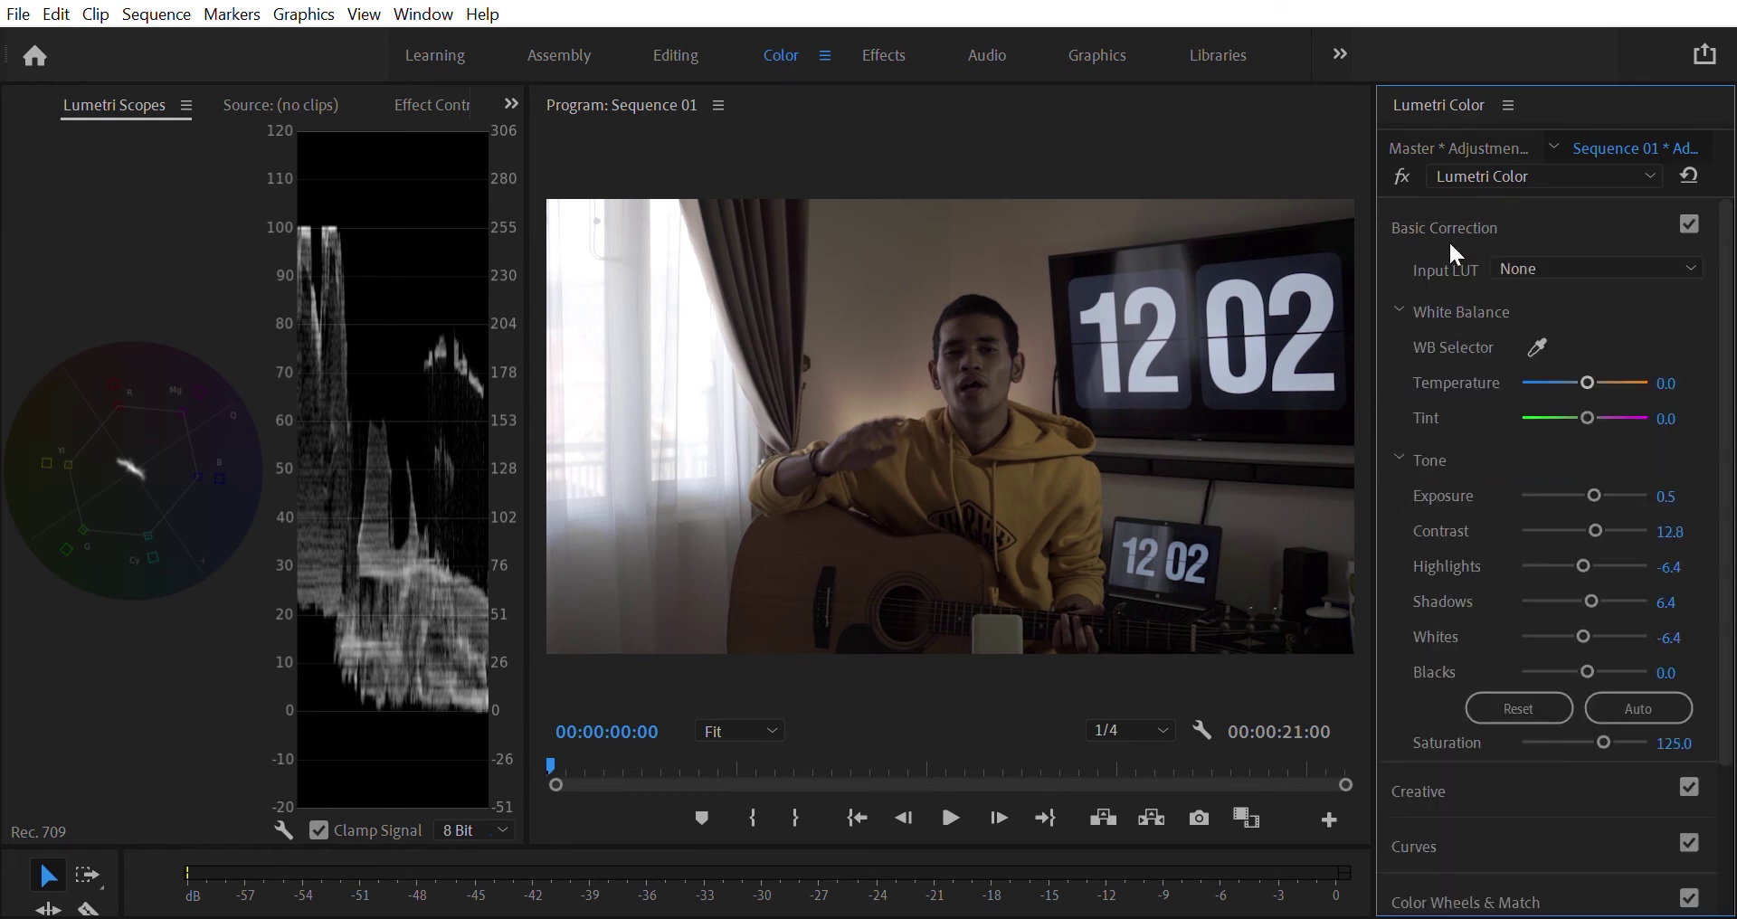
- Apply the Rec709-CinematicGreen look in the Creative section and set its Intensity to 50
scroll(1529, 407, "down", 3)
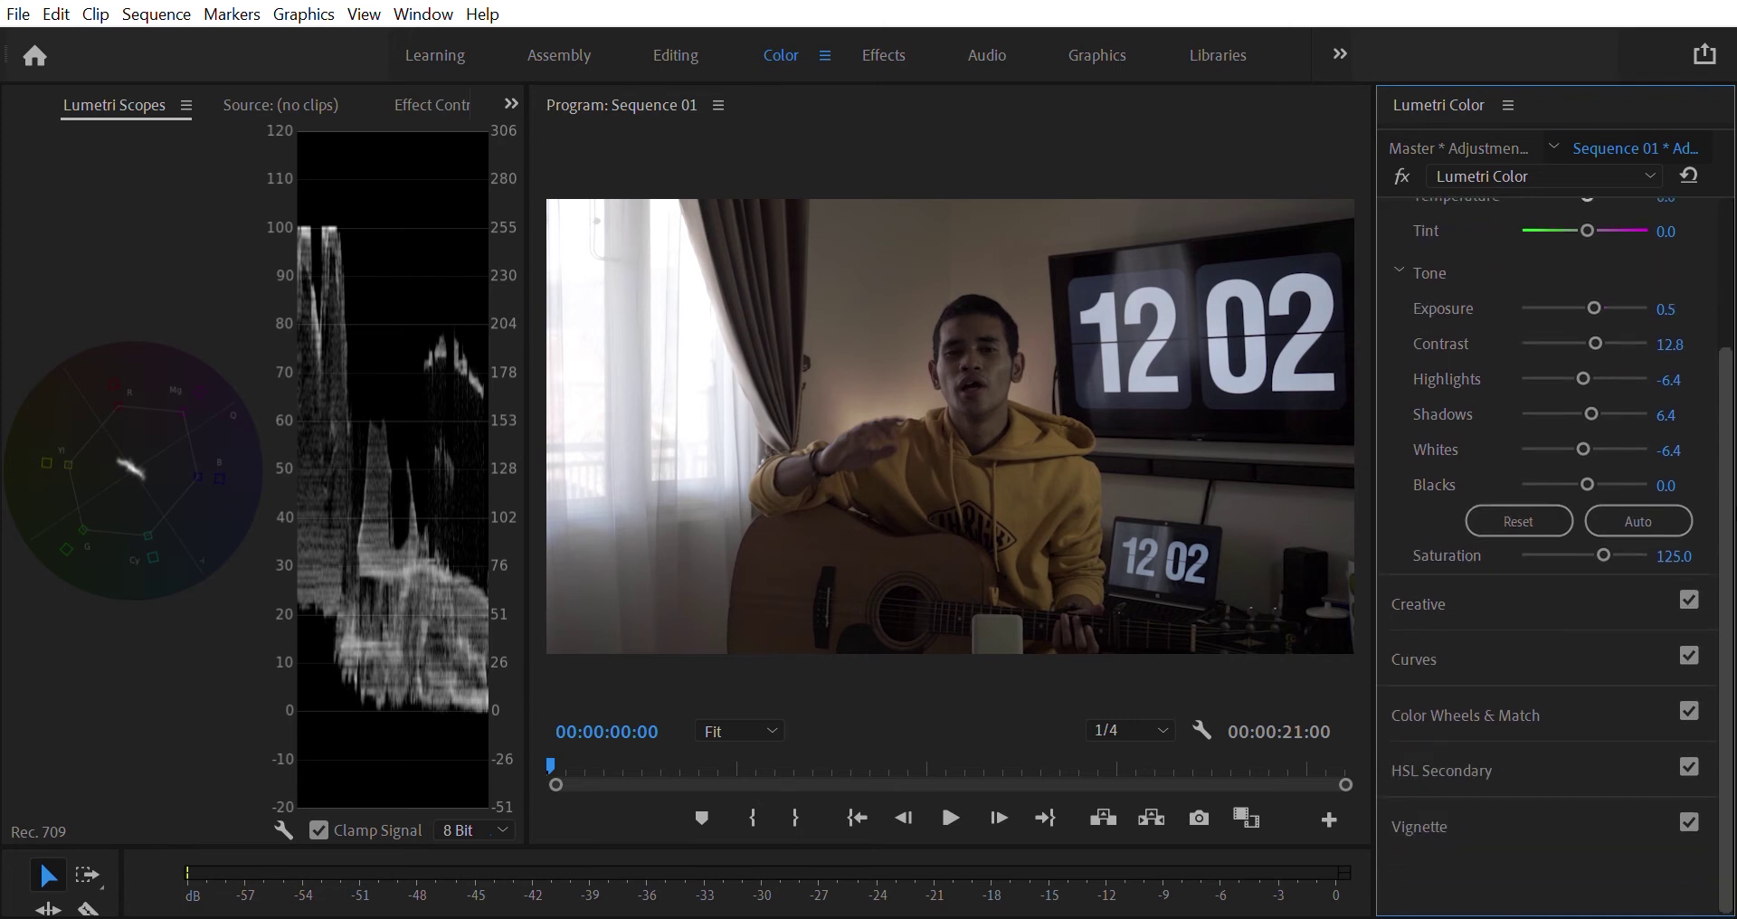
left_click(1531, 593)
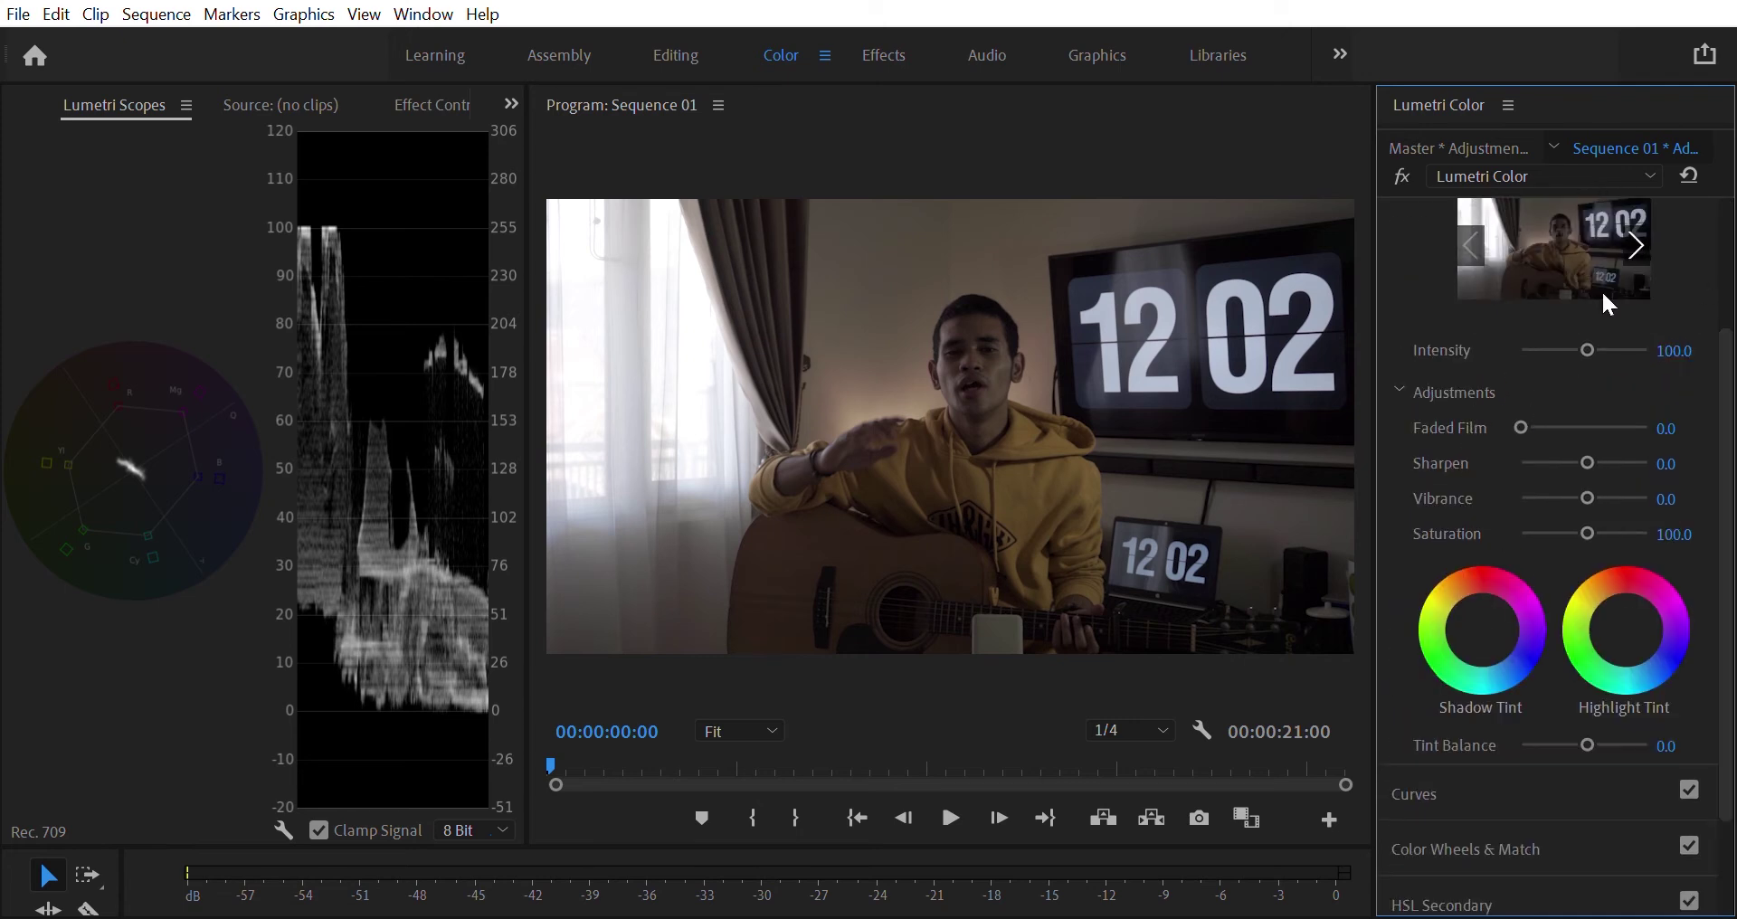
scroll(1629, 271, "up", 2)
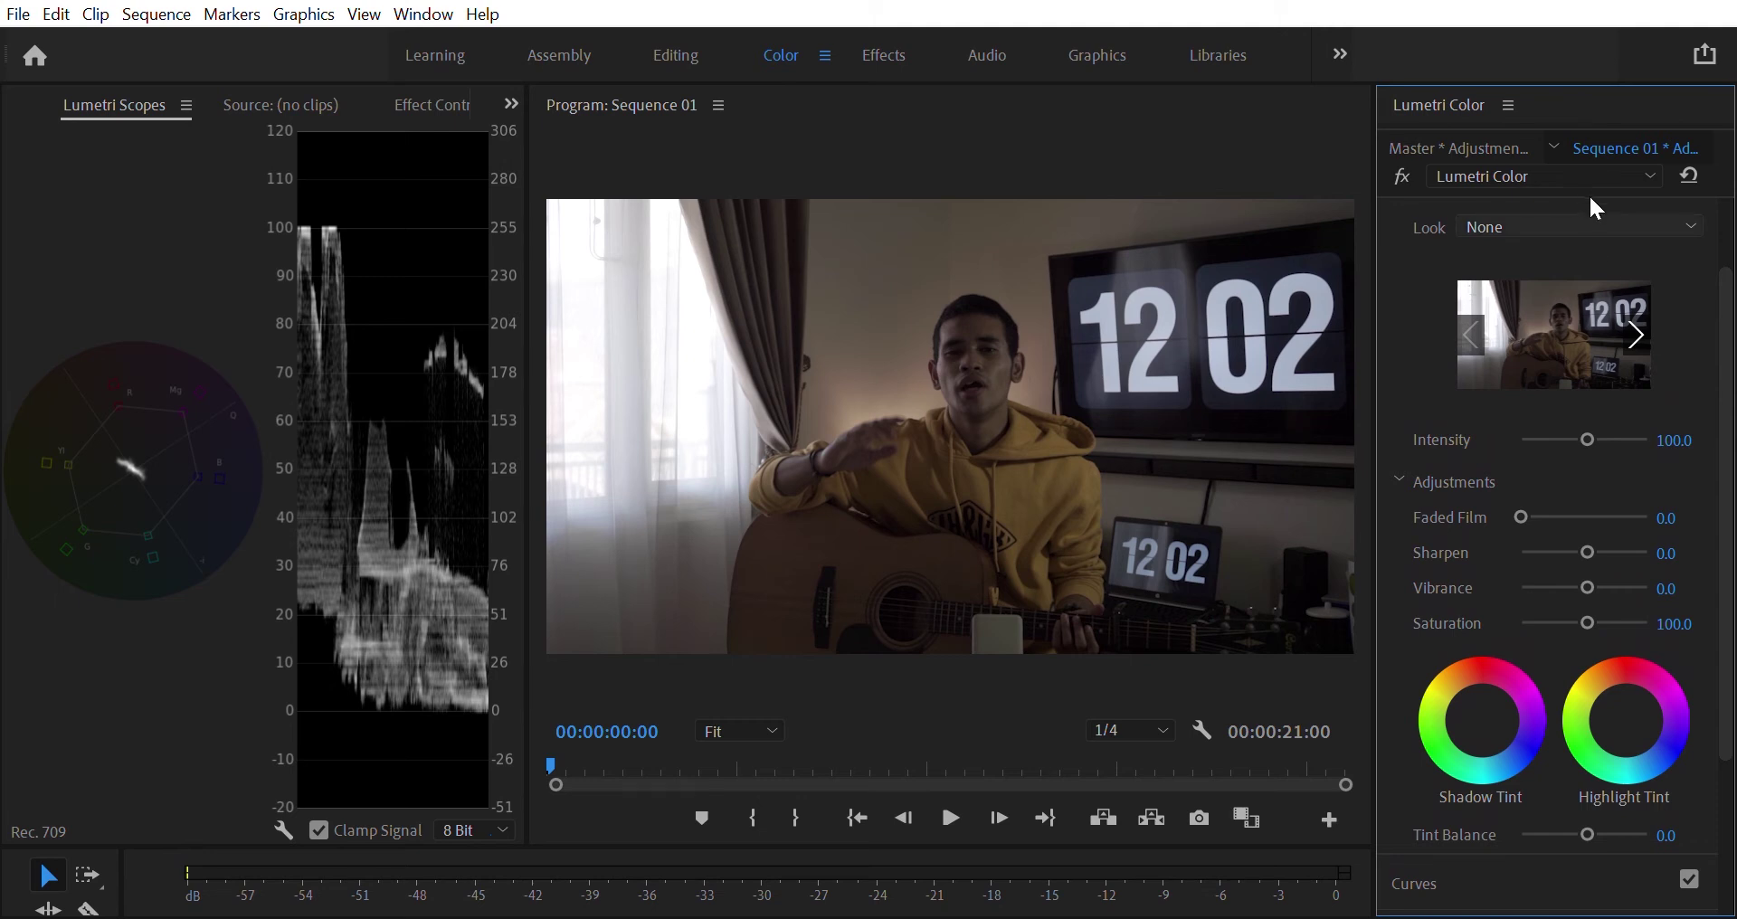
left_click(1462, 326)
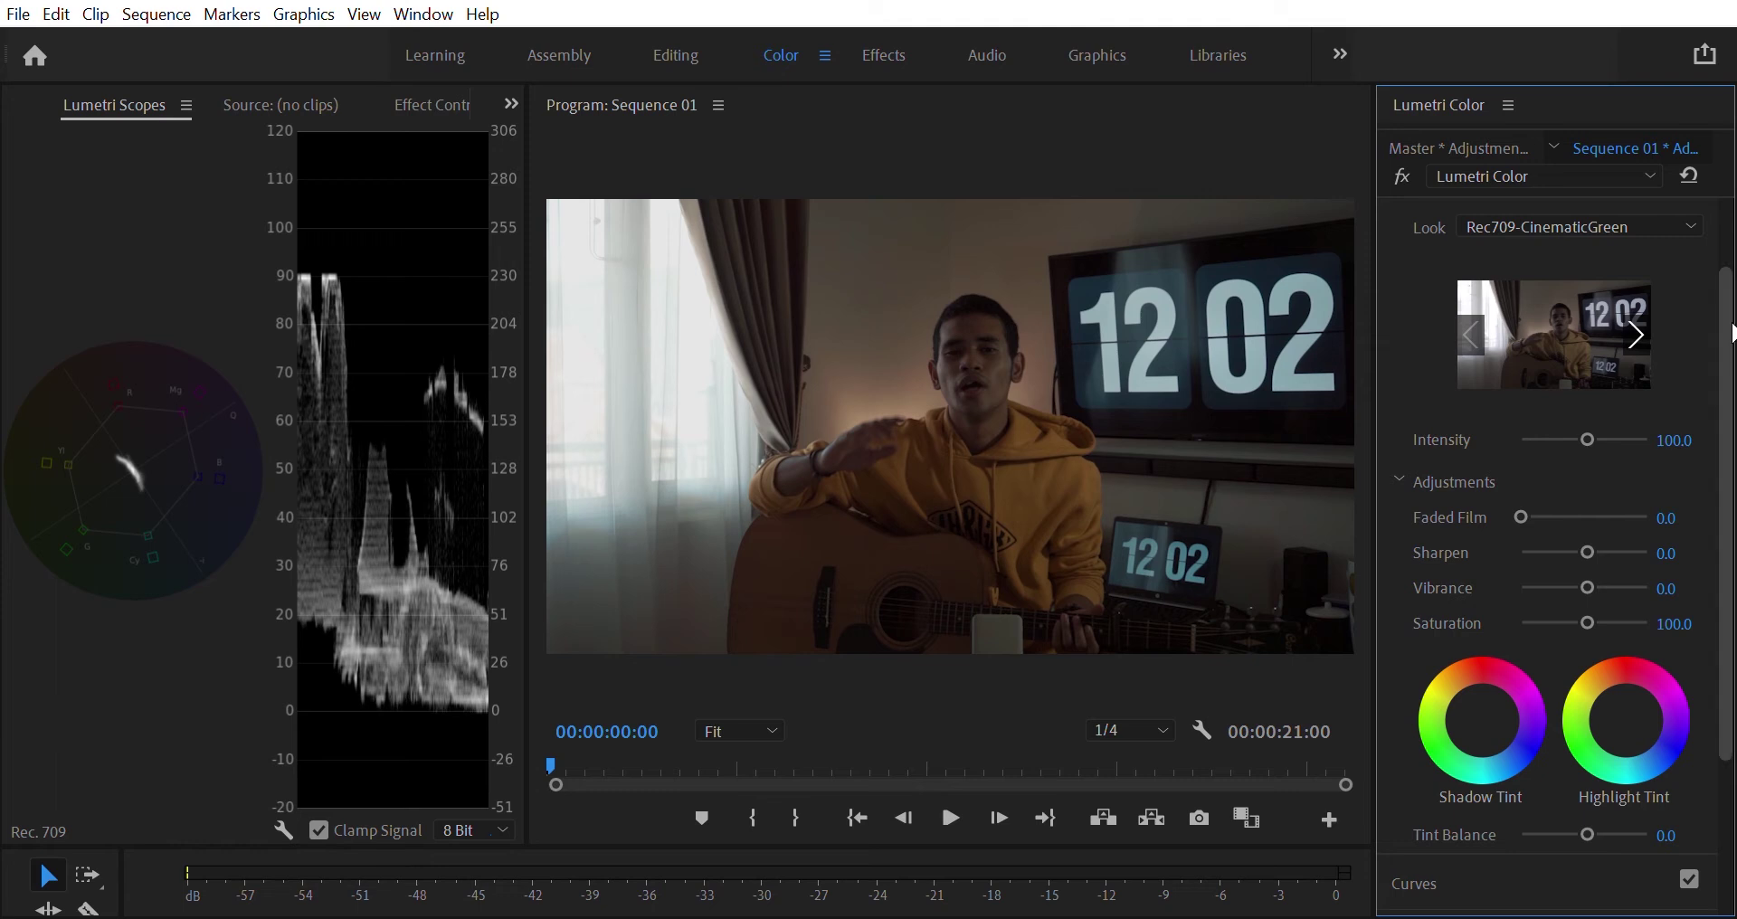
scroll(1699, 468, "up", 1)
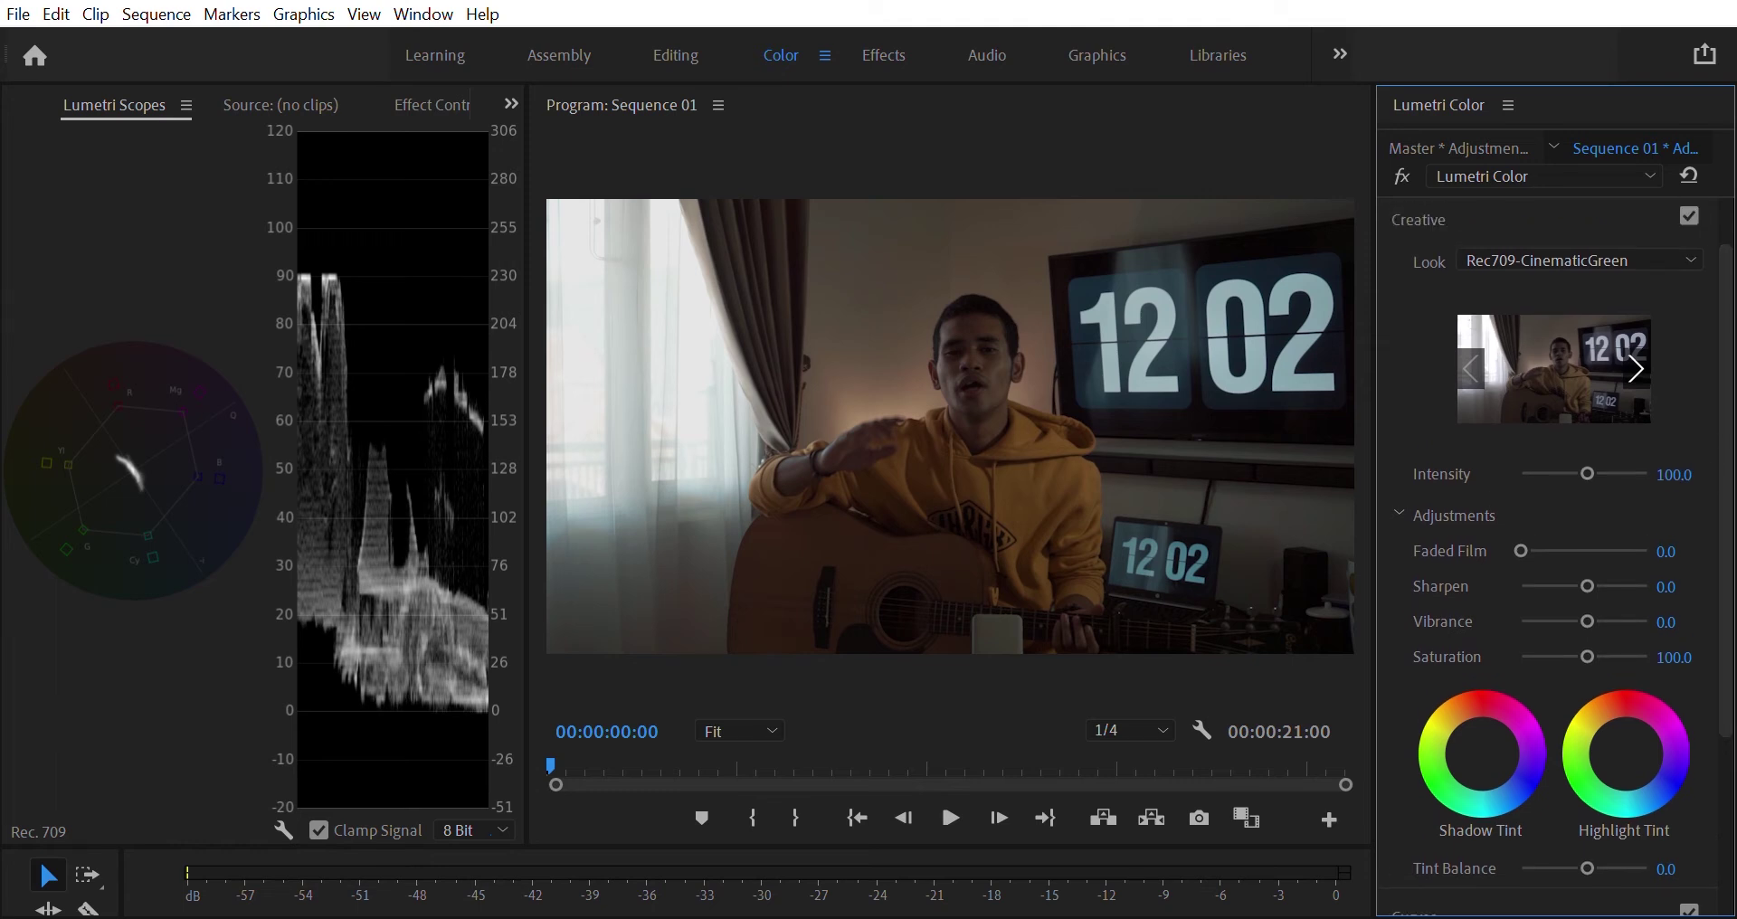
left_click(1698, 466)
type("50")
key("Return")
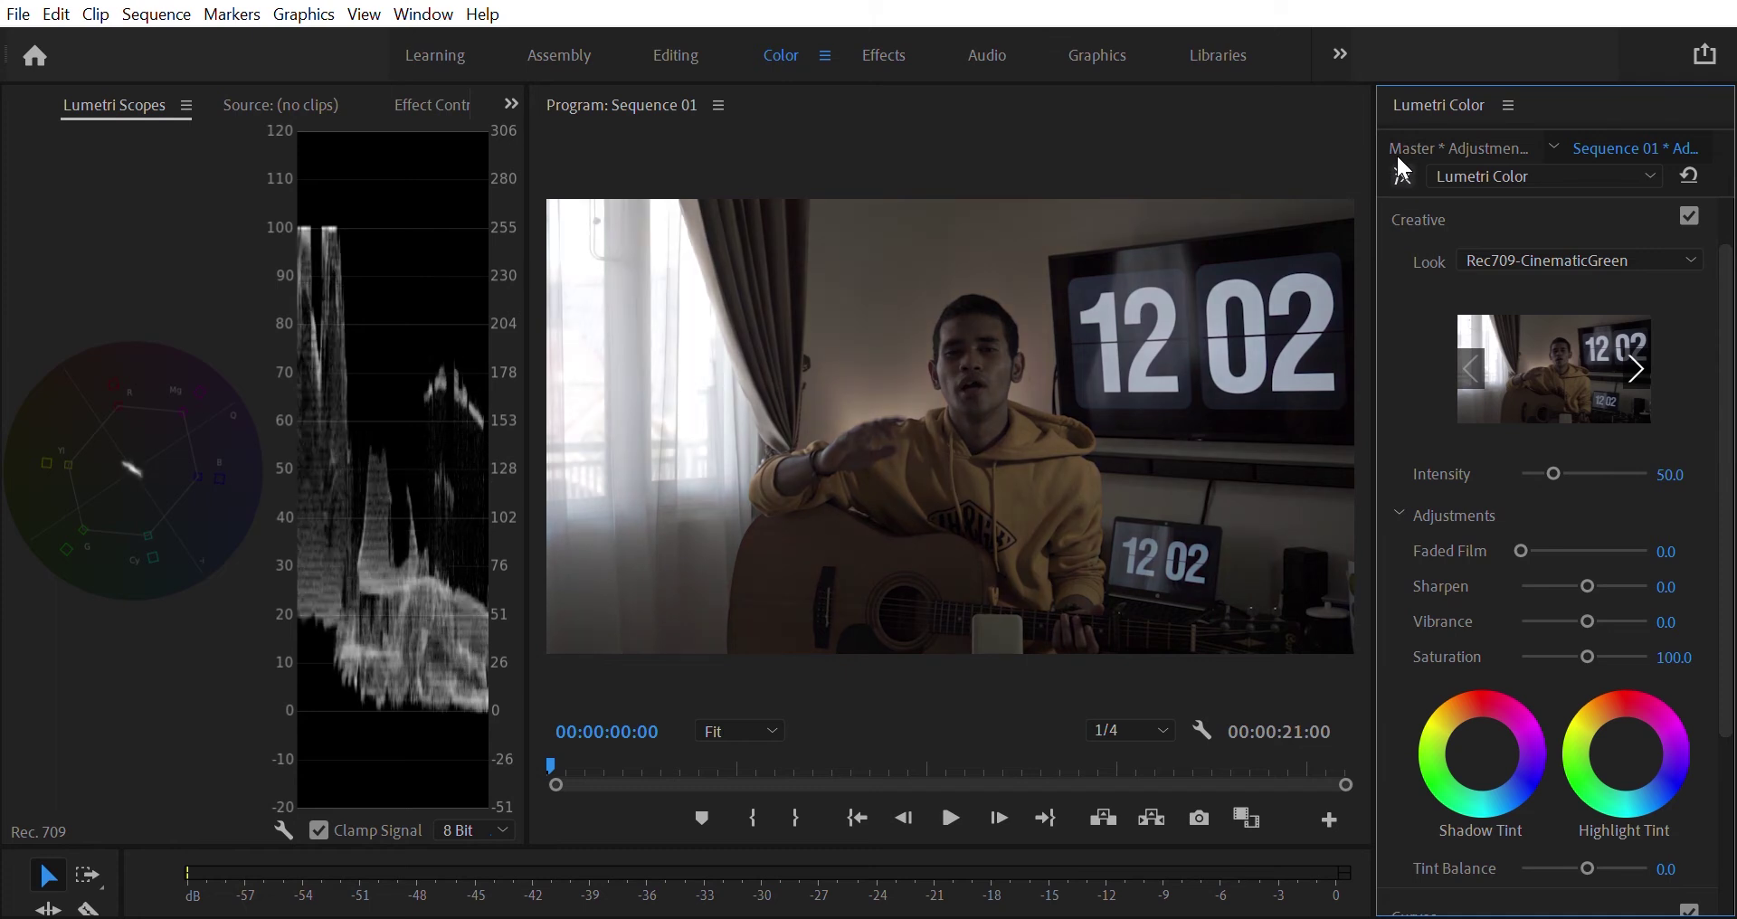
- Try out stronger Vibrance amounts up to 42.6 in the Creative adjustments
scroll(1591, 357, "down", 4)
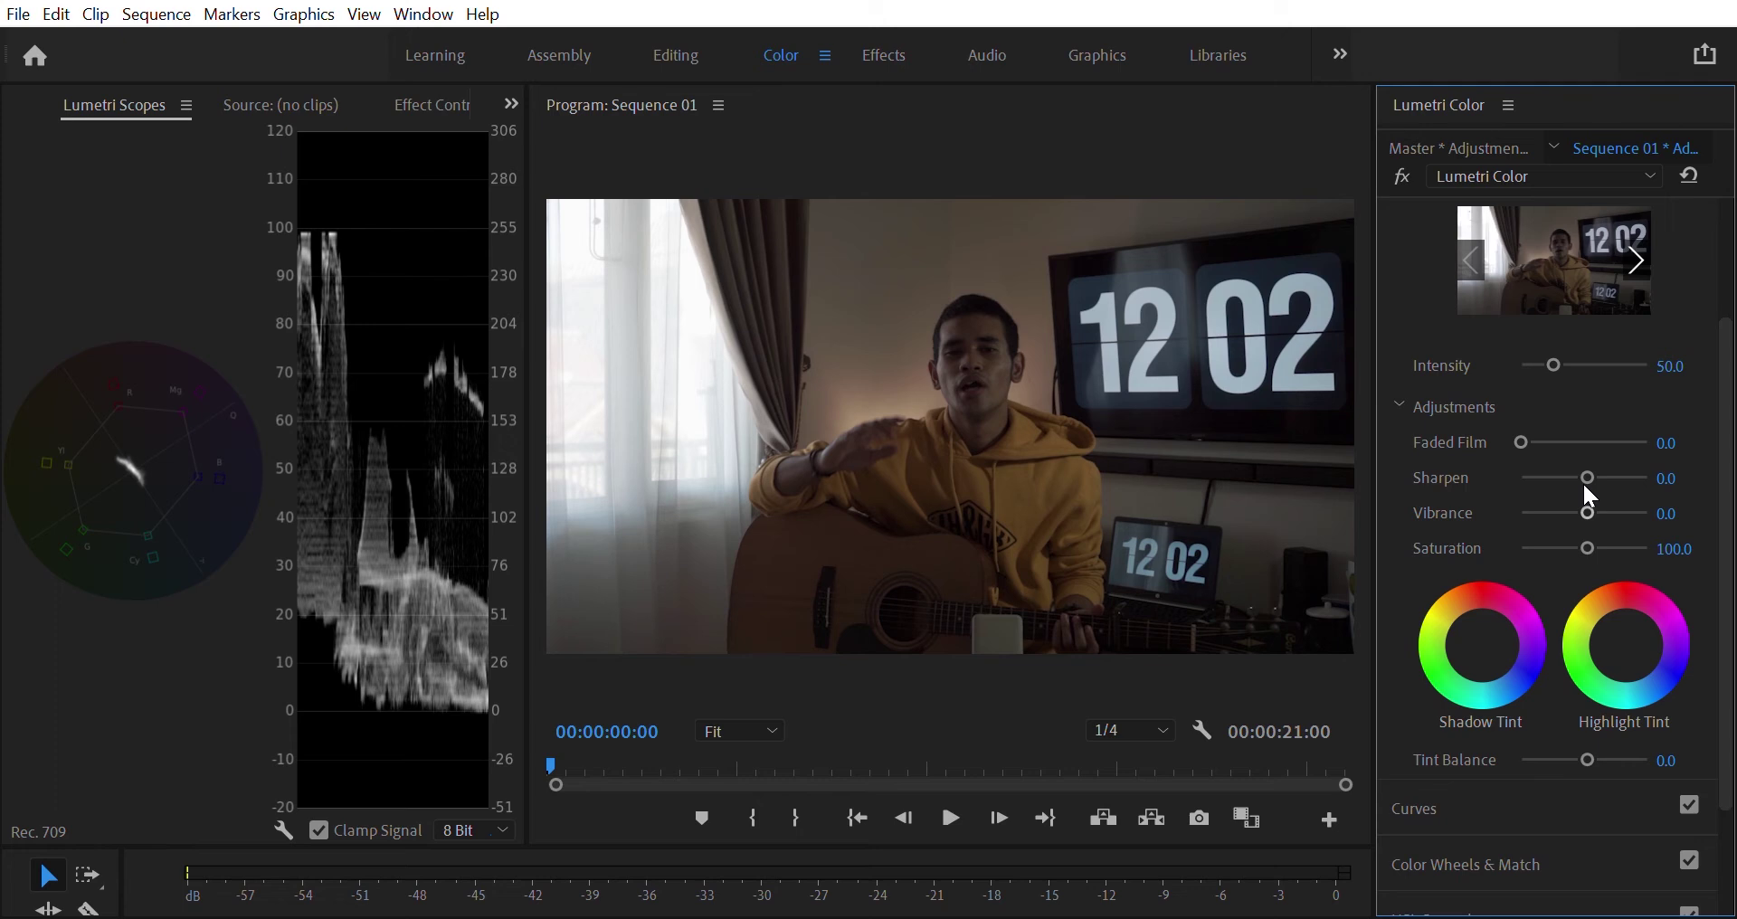
mouse_move(1585, 489)
left_mouse_down()
mouse_move(1607, 487)
mouse_move(1588, 480)
left_mouse_up()
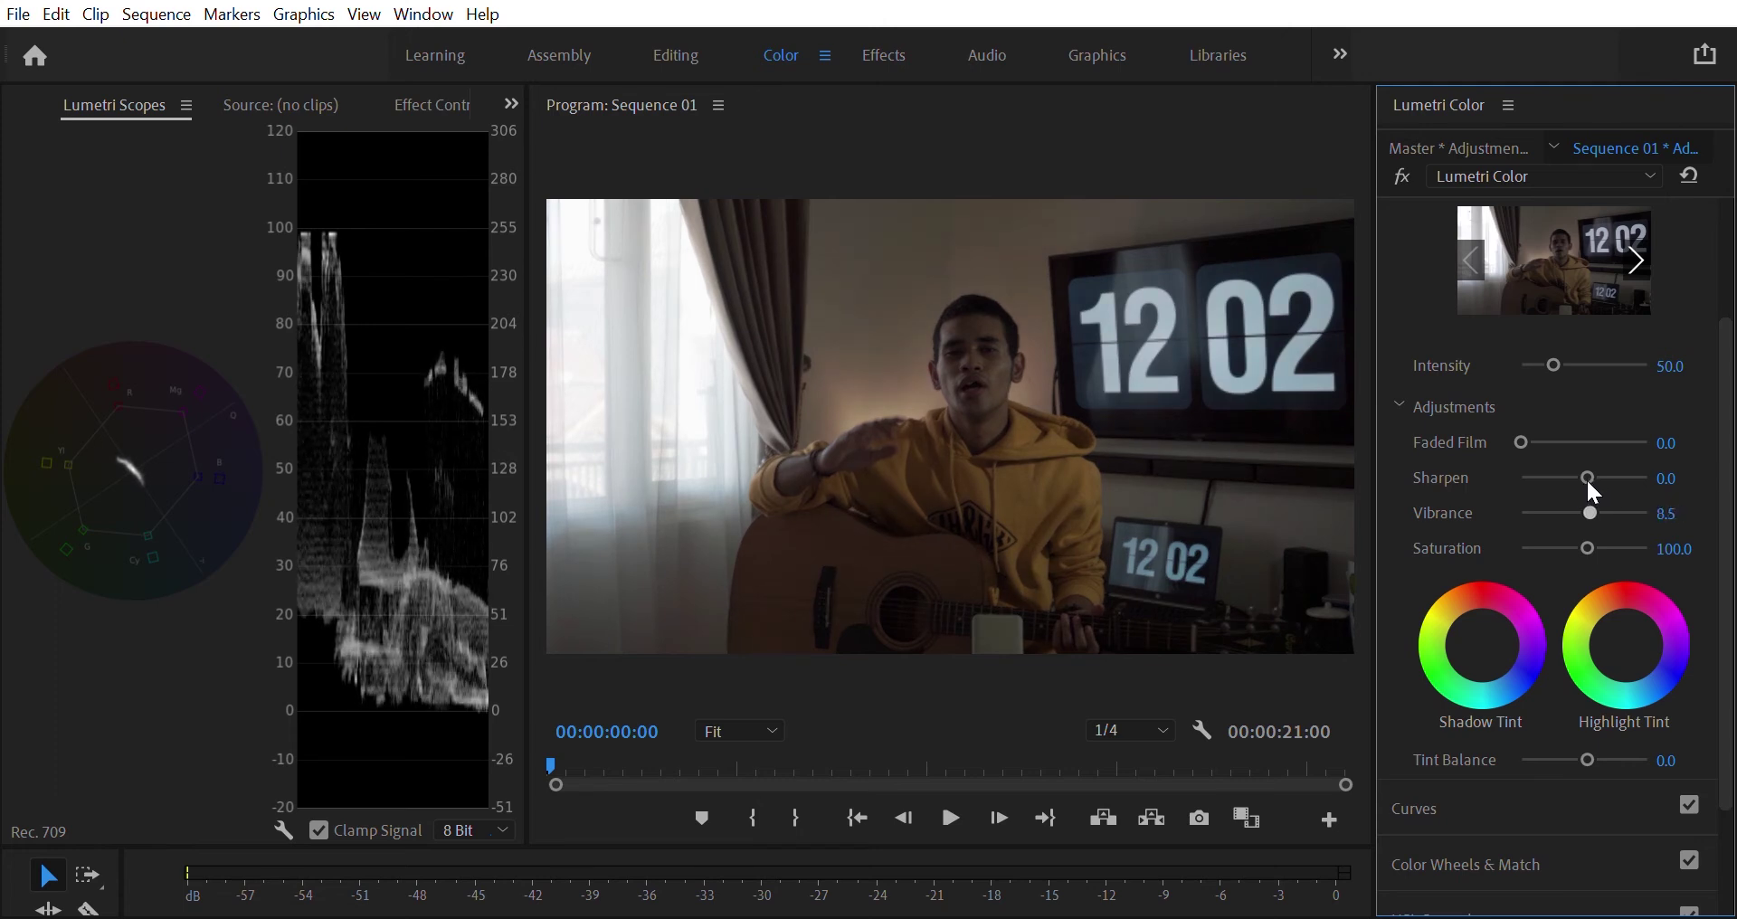
mouse_move(1587, 477)
left_mouse_down()
mouse_move(1639, 485)
mouse_move(1554, 479)
mouse_move(1586, 492)
left_mouse_up()
left_click_drag(1586, 493, 1601, 493)
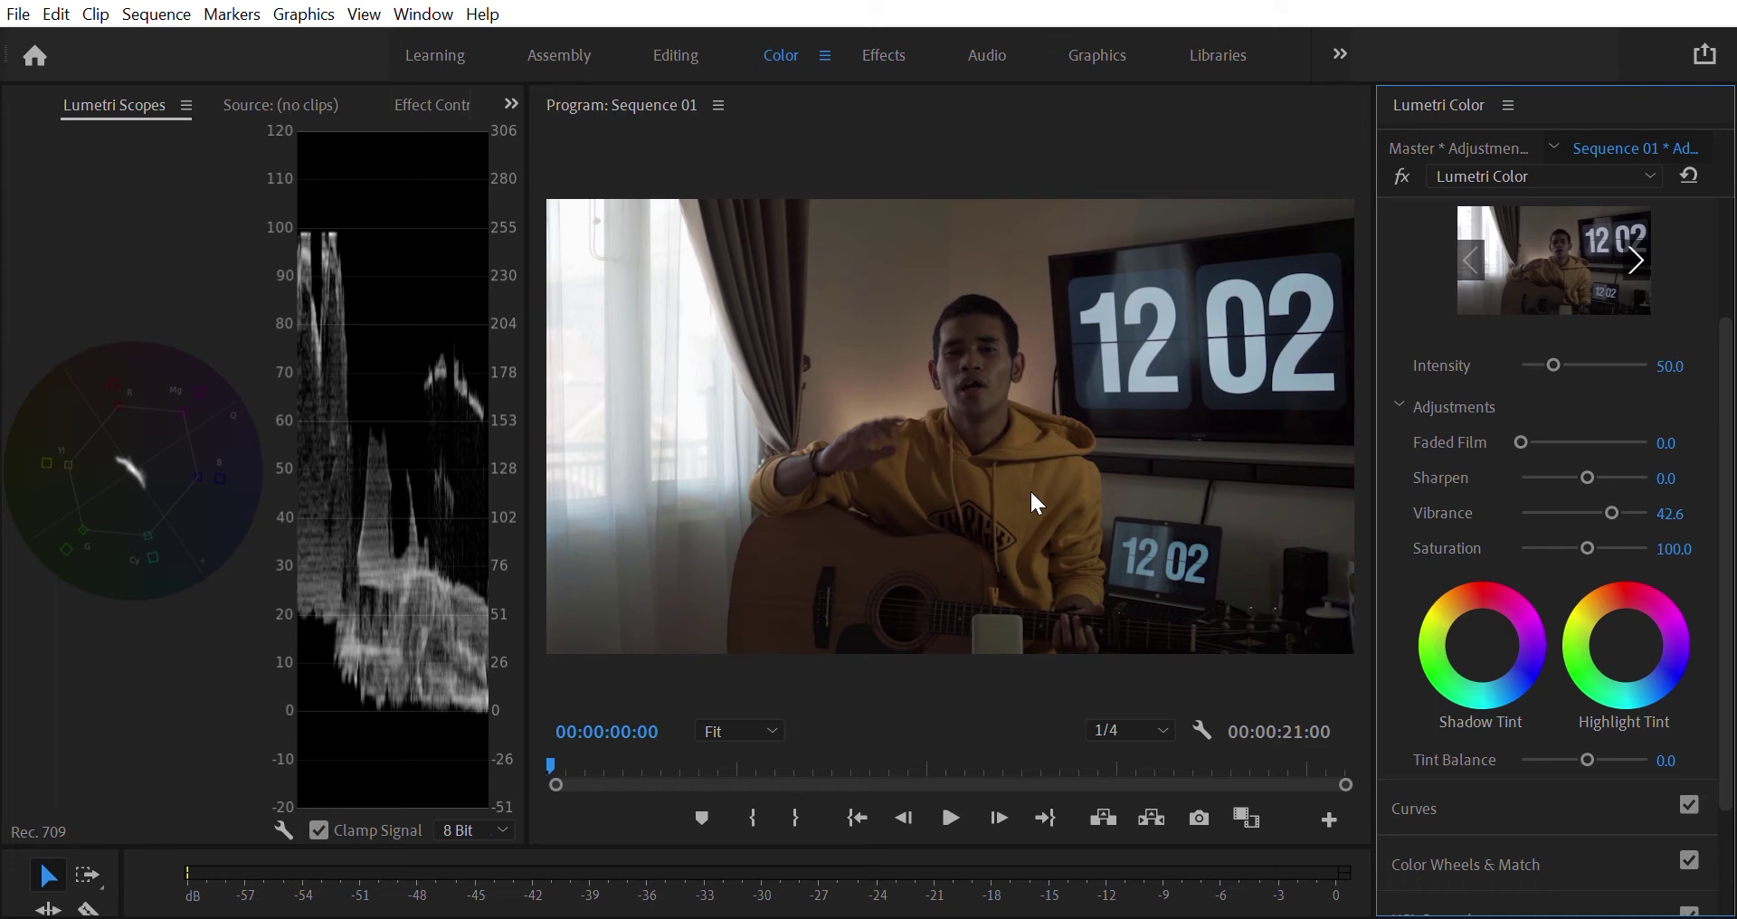
mouse_move(1608, 503)
left_mouse_down()
mouse_move(1664, 495)
mouse_move(1592, 489)
mouse_move(1609, 527)
mouse_move(1650, 524)
mouse_move(1588, 523)
left_mouse_up()
- Set the Creative Saturation to 100 and the Vibrance to 5
left_click(1676, 548)
type("100")
key("Return")
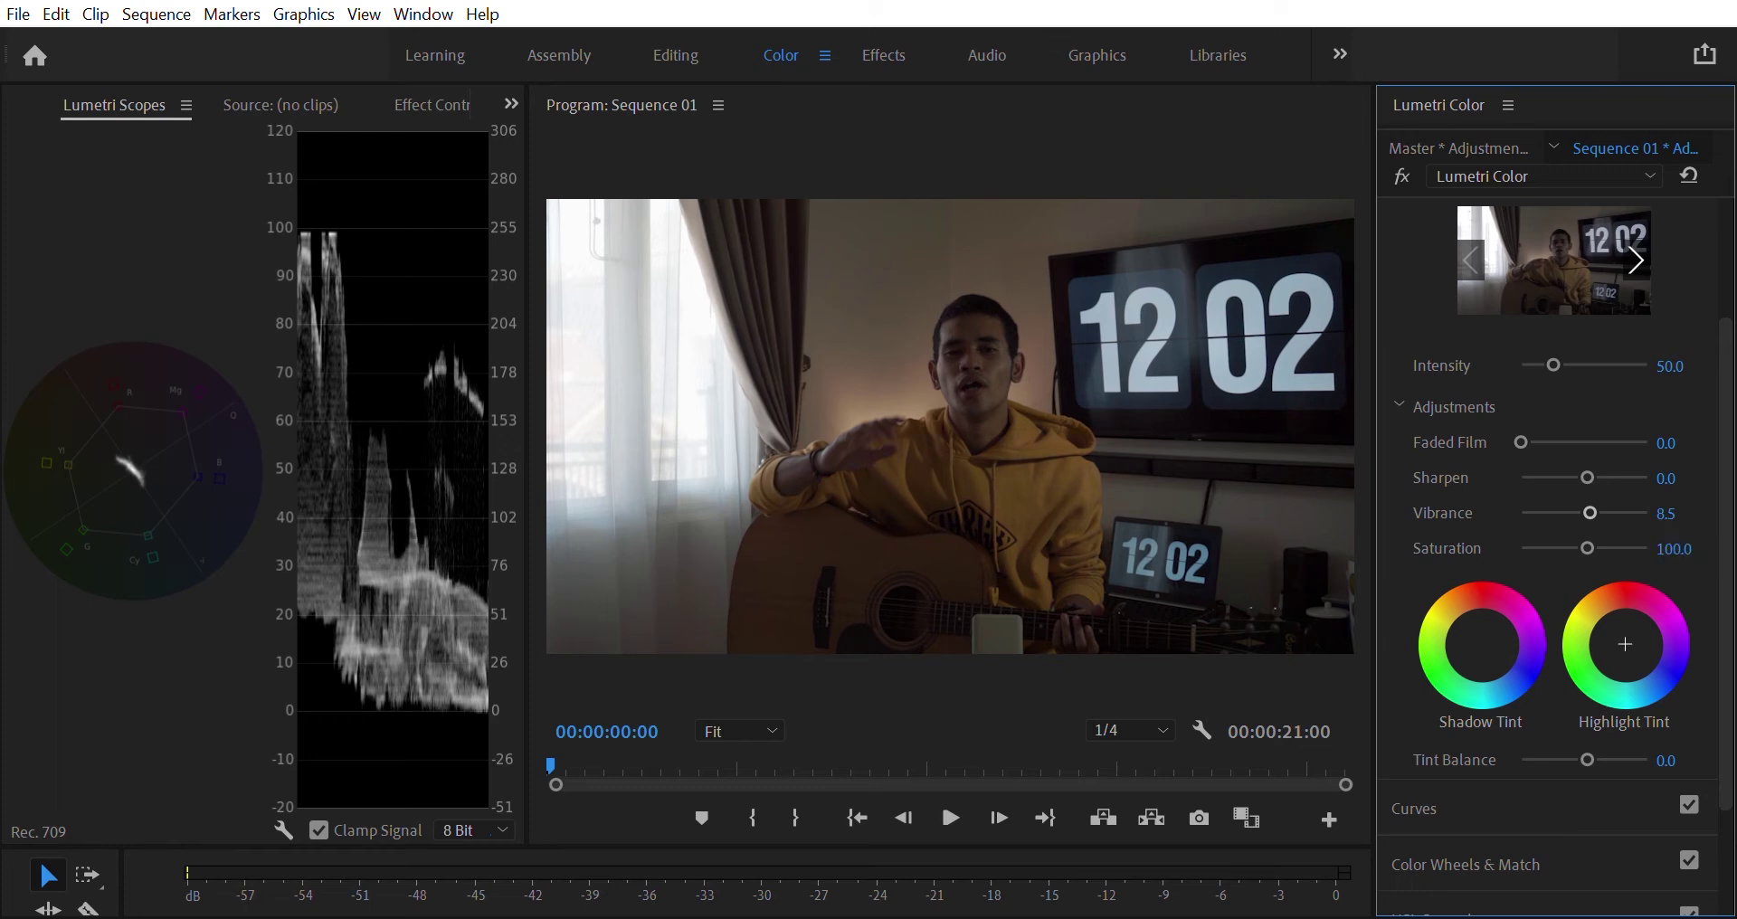
left_click(1668, 513)
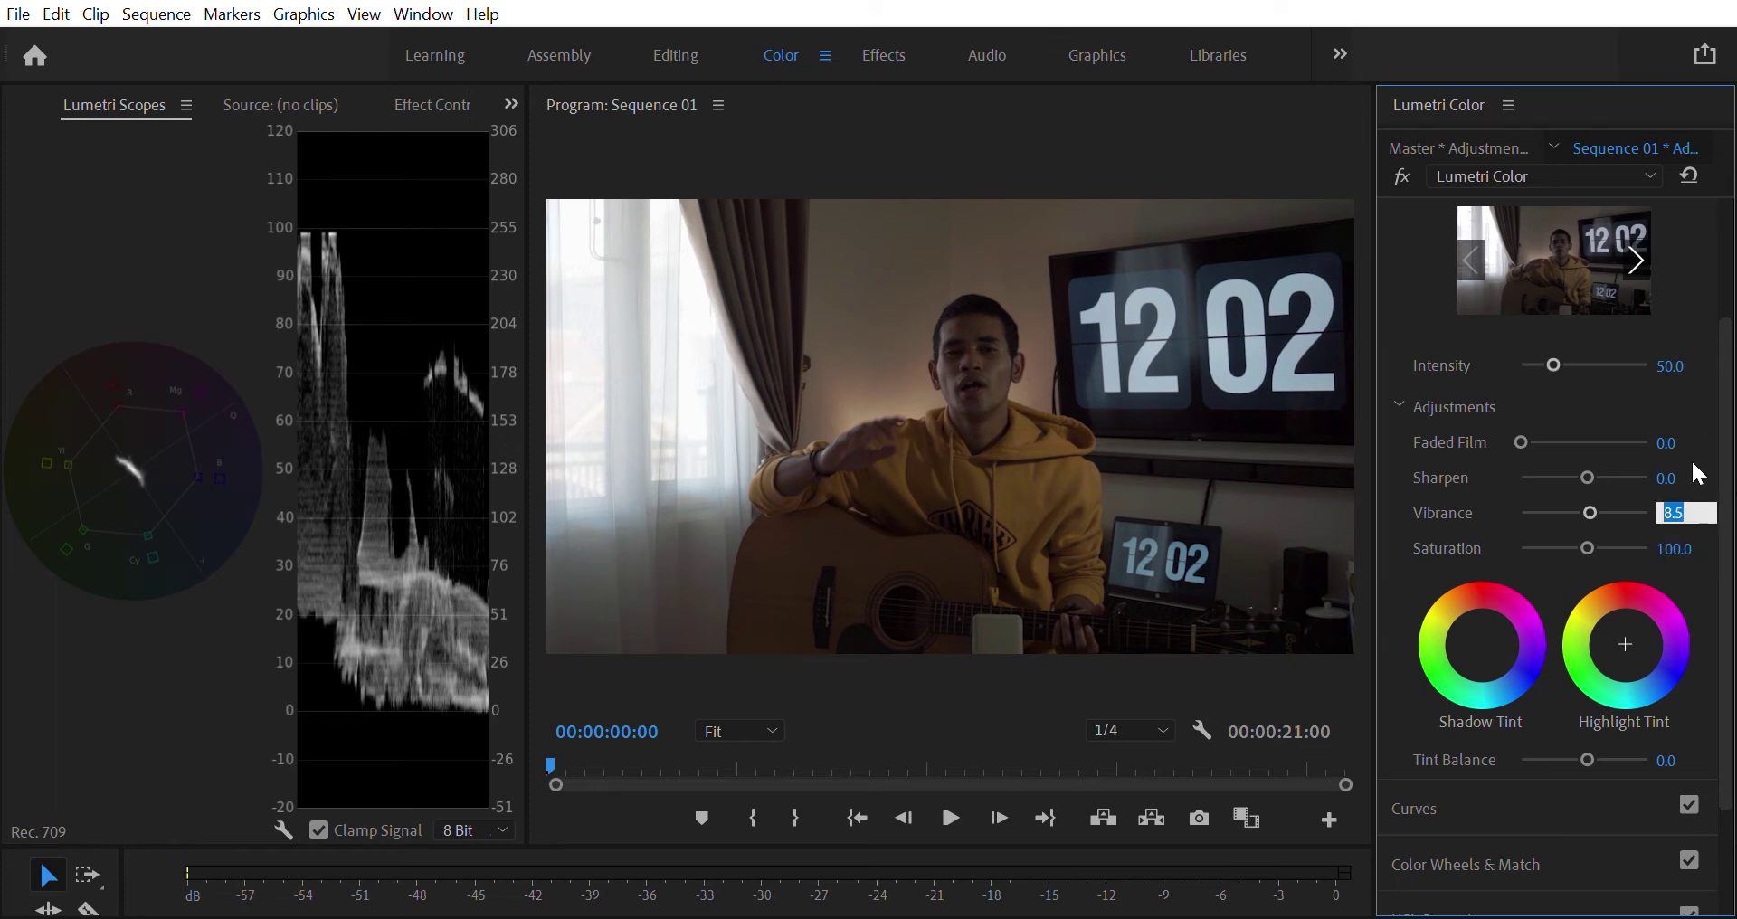
type("5")
key("Return")
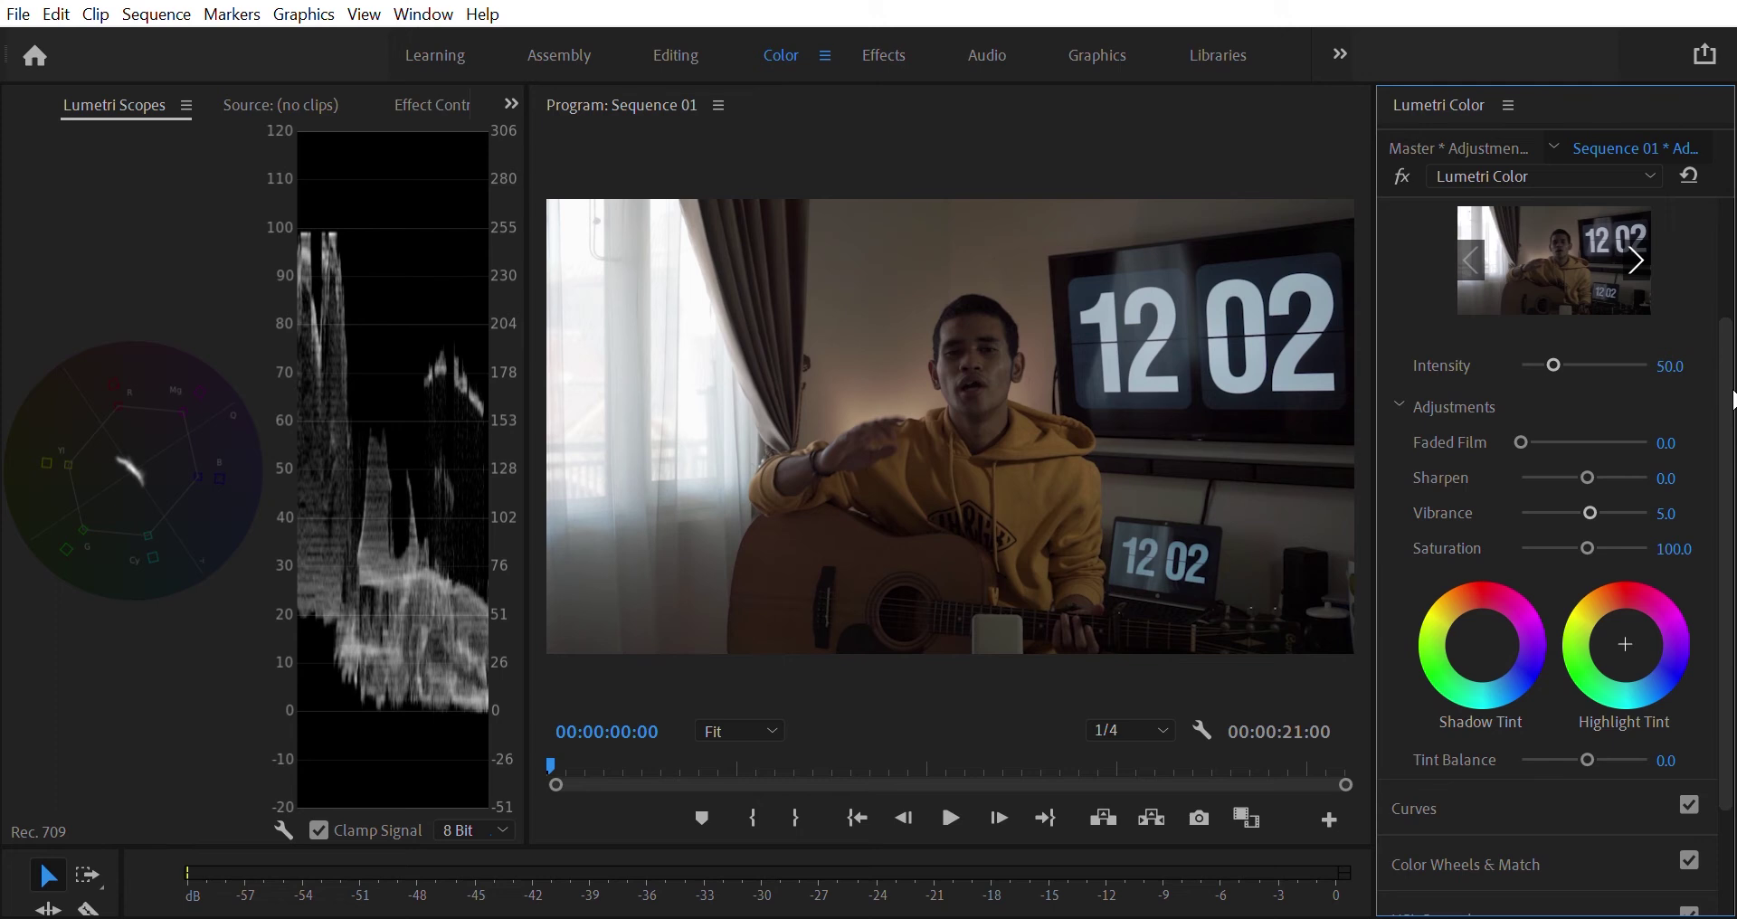
- Activate the Shadow Tint wheel near its neutral centre and shift the Highlight Tint slightly towards blue
scroll(1527, 547, "down", 3)
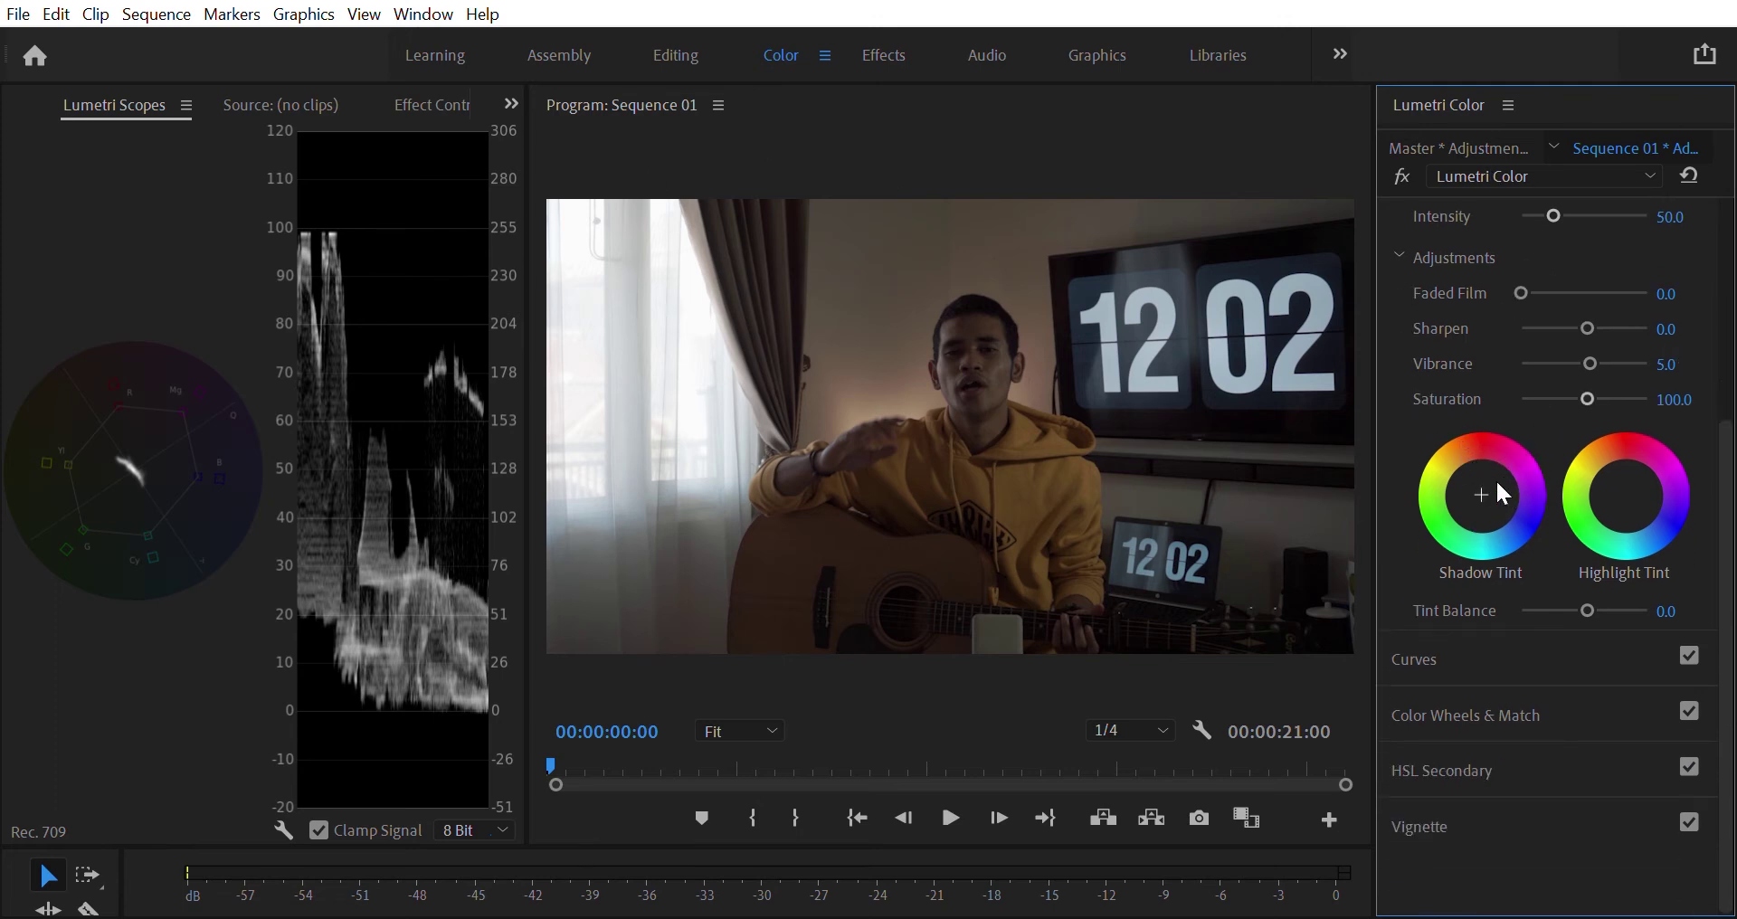
left_click(1482, 465)
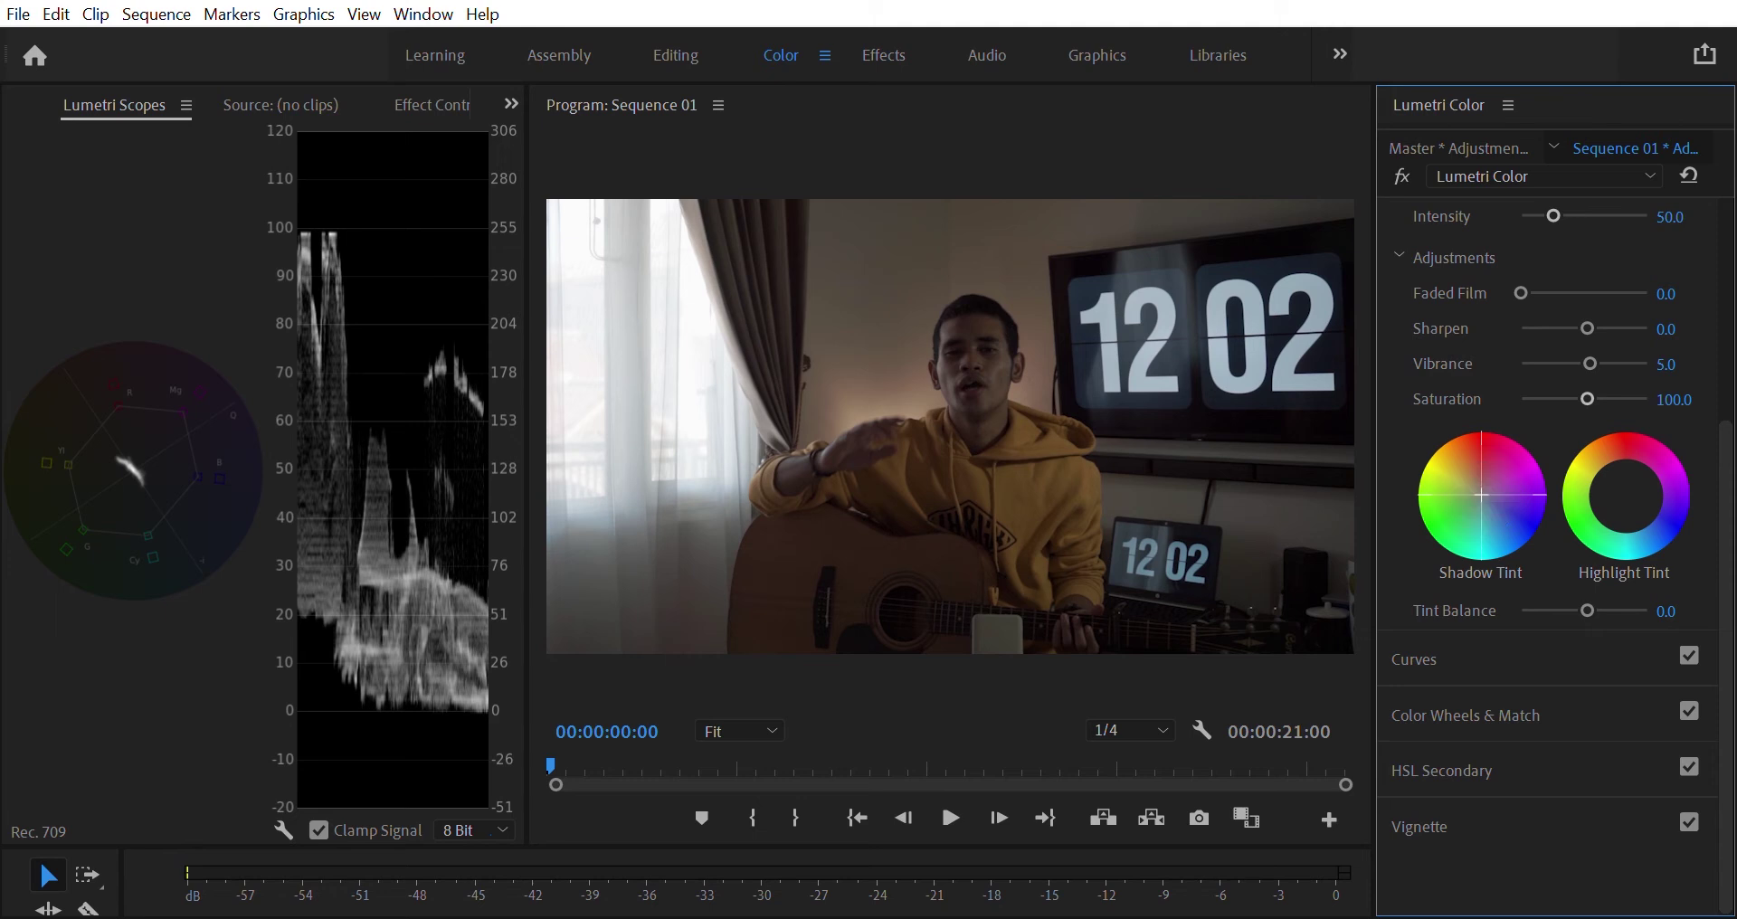
mouse_move(1482, 495)
left_mouse_down()
mouse_move(1488, 523)
mouse_move(1466, 481)
mouse_move(1483, 497)
left_mouse_up()
mouse_move(1631, 480)
left_mouse_down()
mouse_move(1623, 494)
mouse_move(1597, 475)
mouse_move(1623, 505)
mouse_move(1607, 507)
mouse_move(1632, 505)
left_mouse_up()
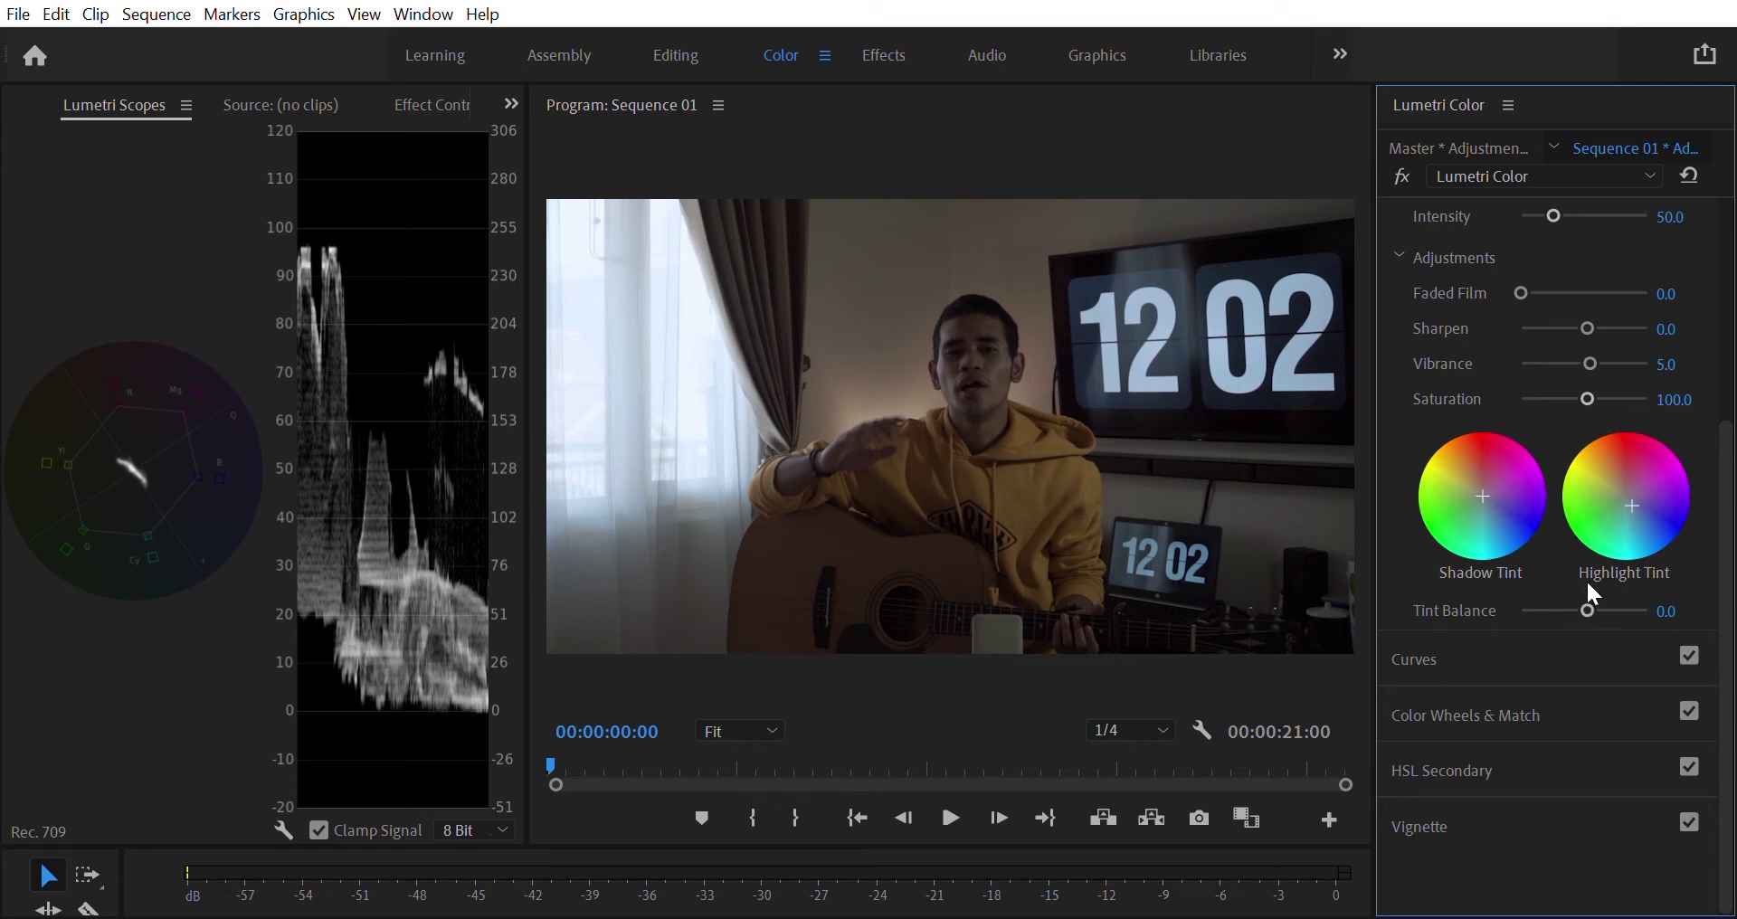
- Try a Tint Balance of 100 and return it to 0
left_click_drag(1585, 605, 1652, 605)
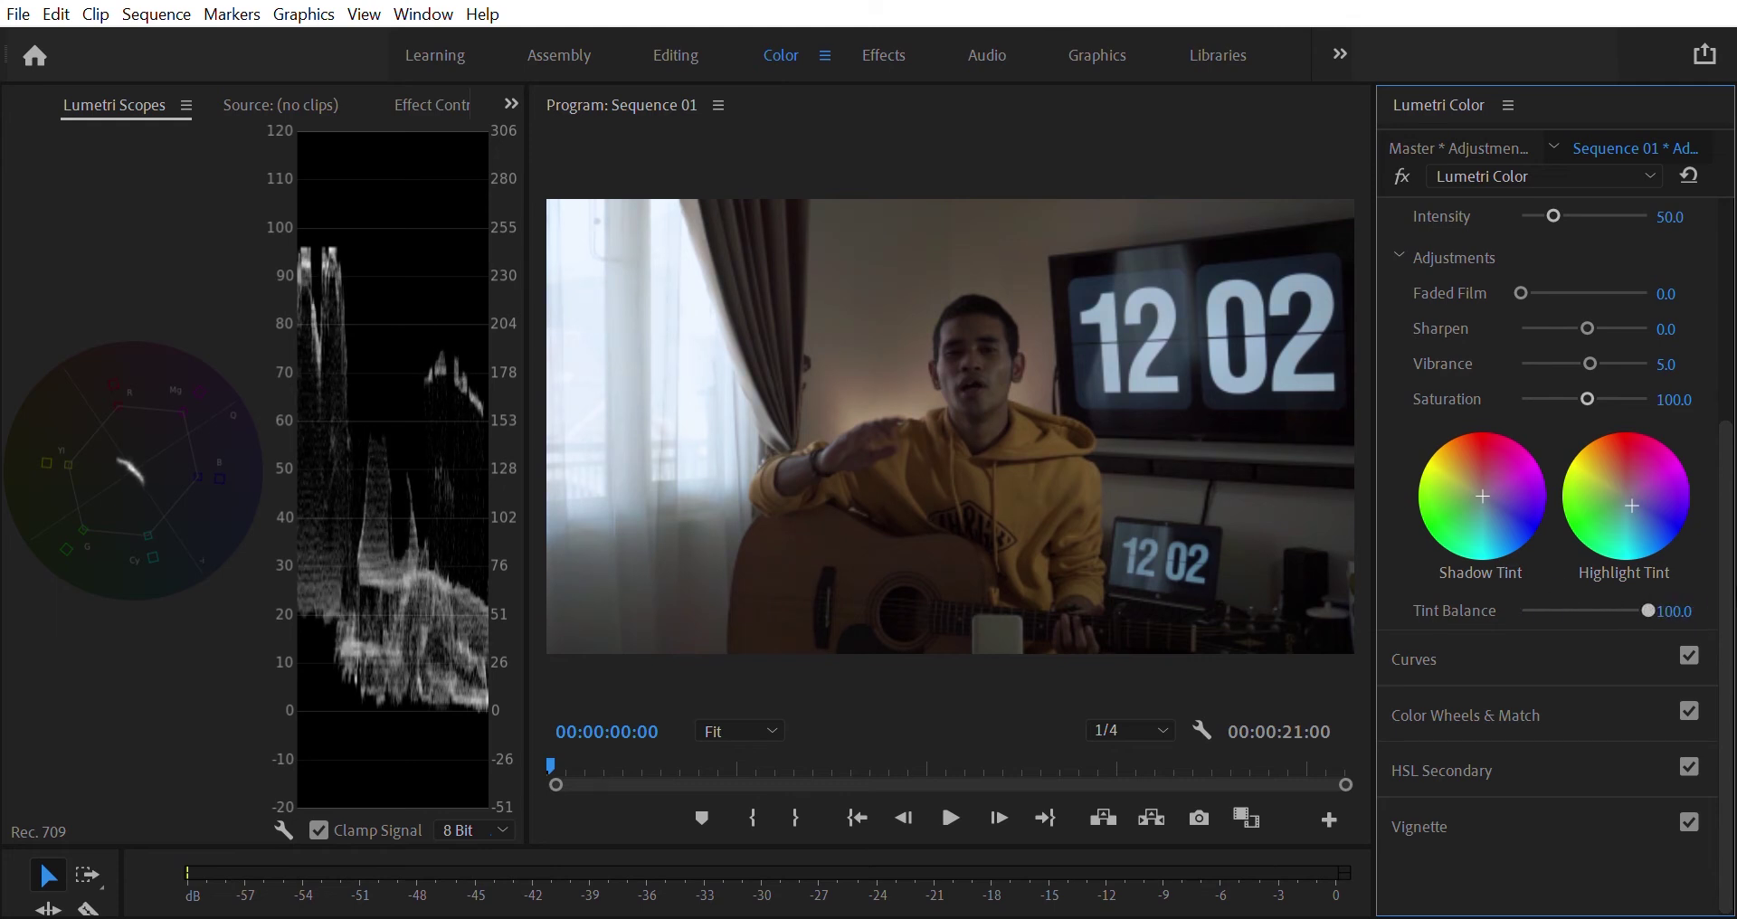
left_click(1670, 609)
type("0")
key("Return")
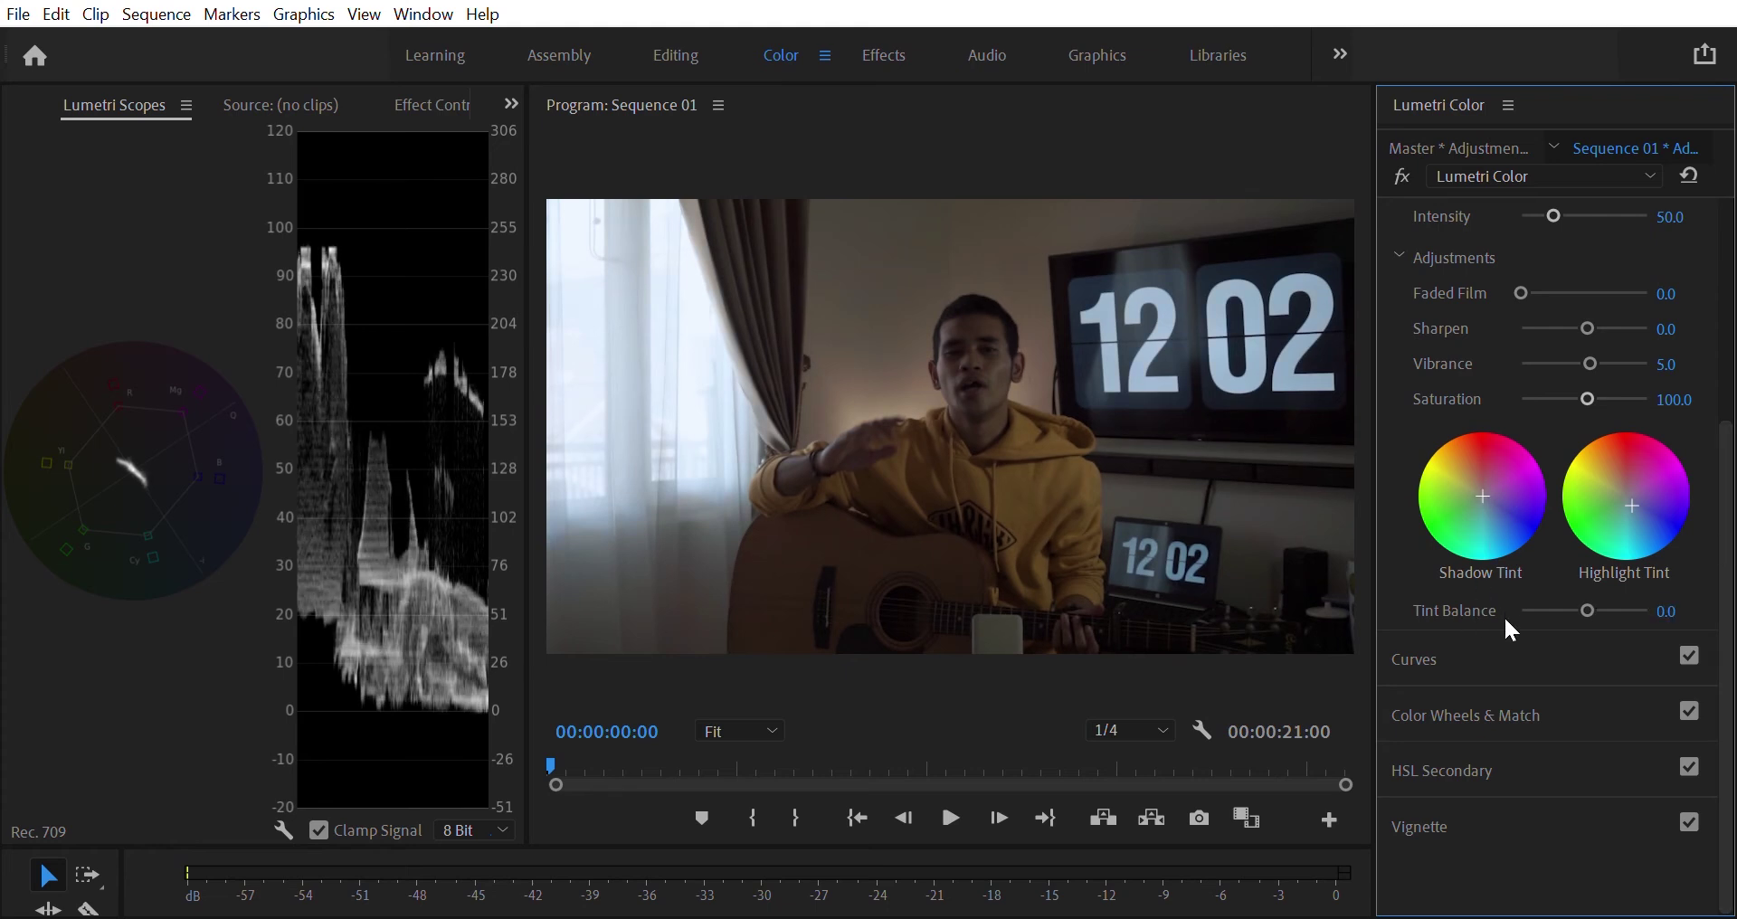
- Open the Curves section and add shadow, midtone and highlight points along the white RGB curve at its grid intersections
left_click(1522, 653)
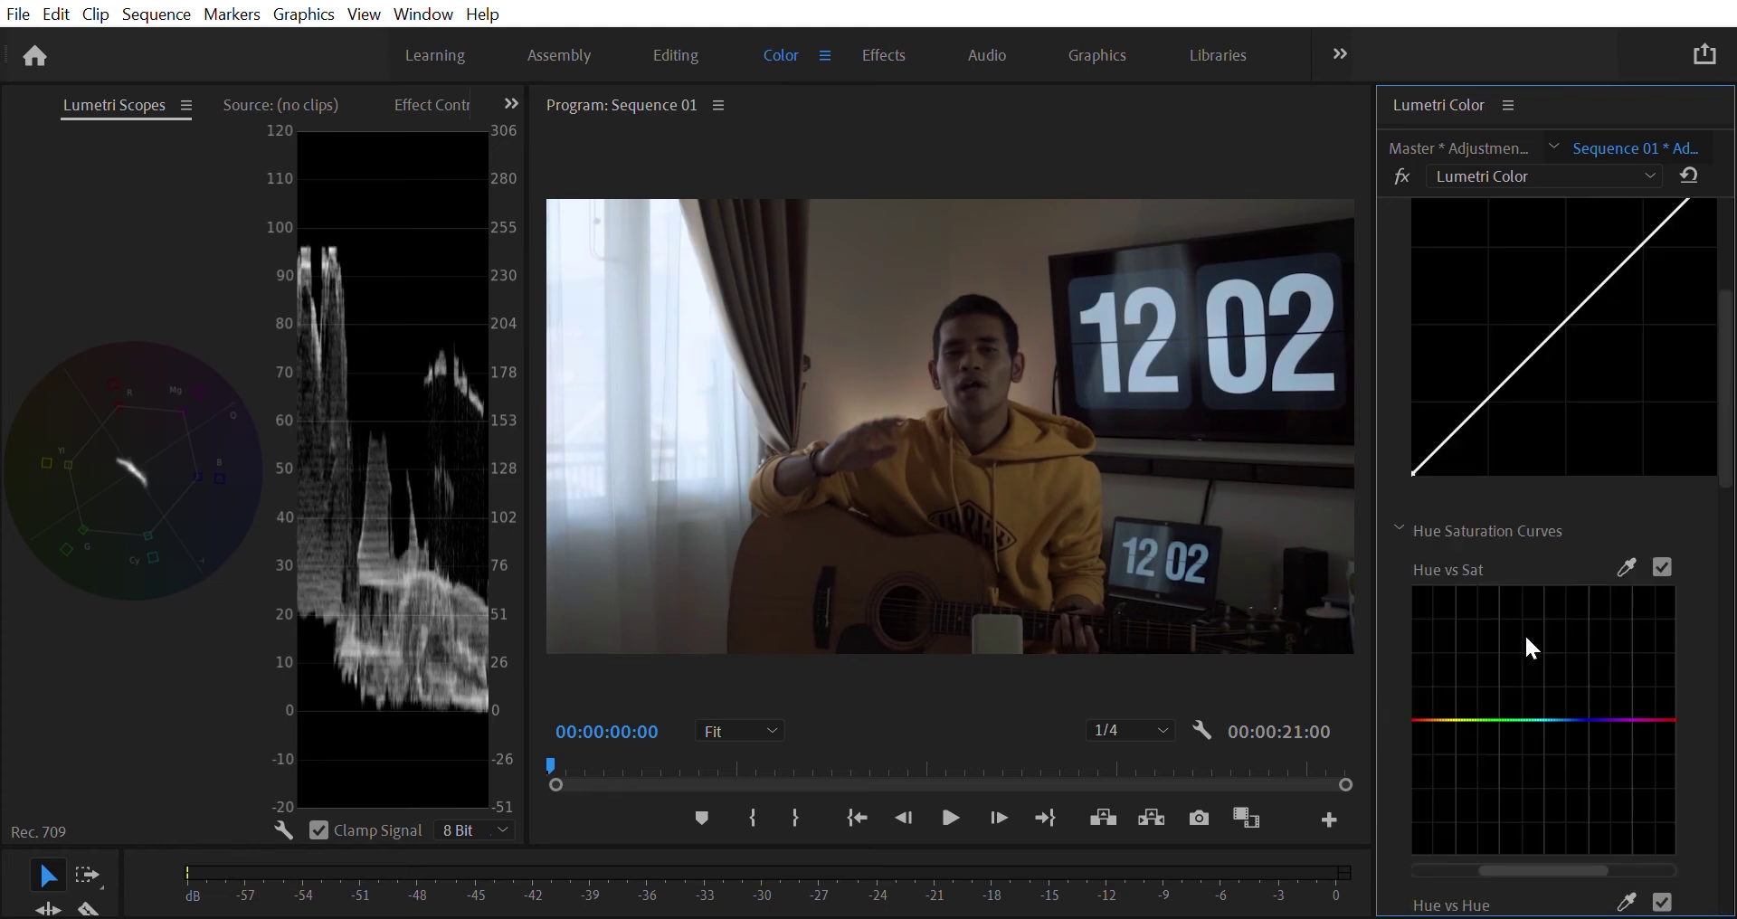
scroll(1611, 479, "up", 2)
scroll(1565, 480, "up", 2)
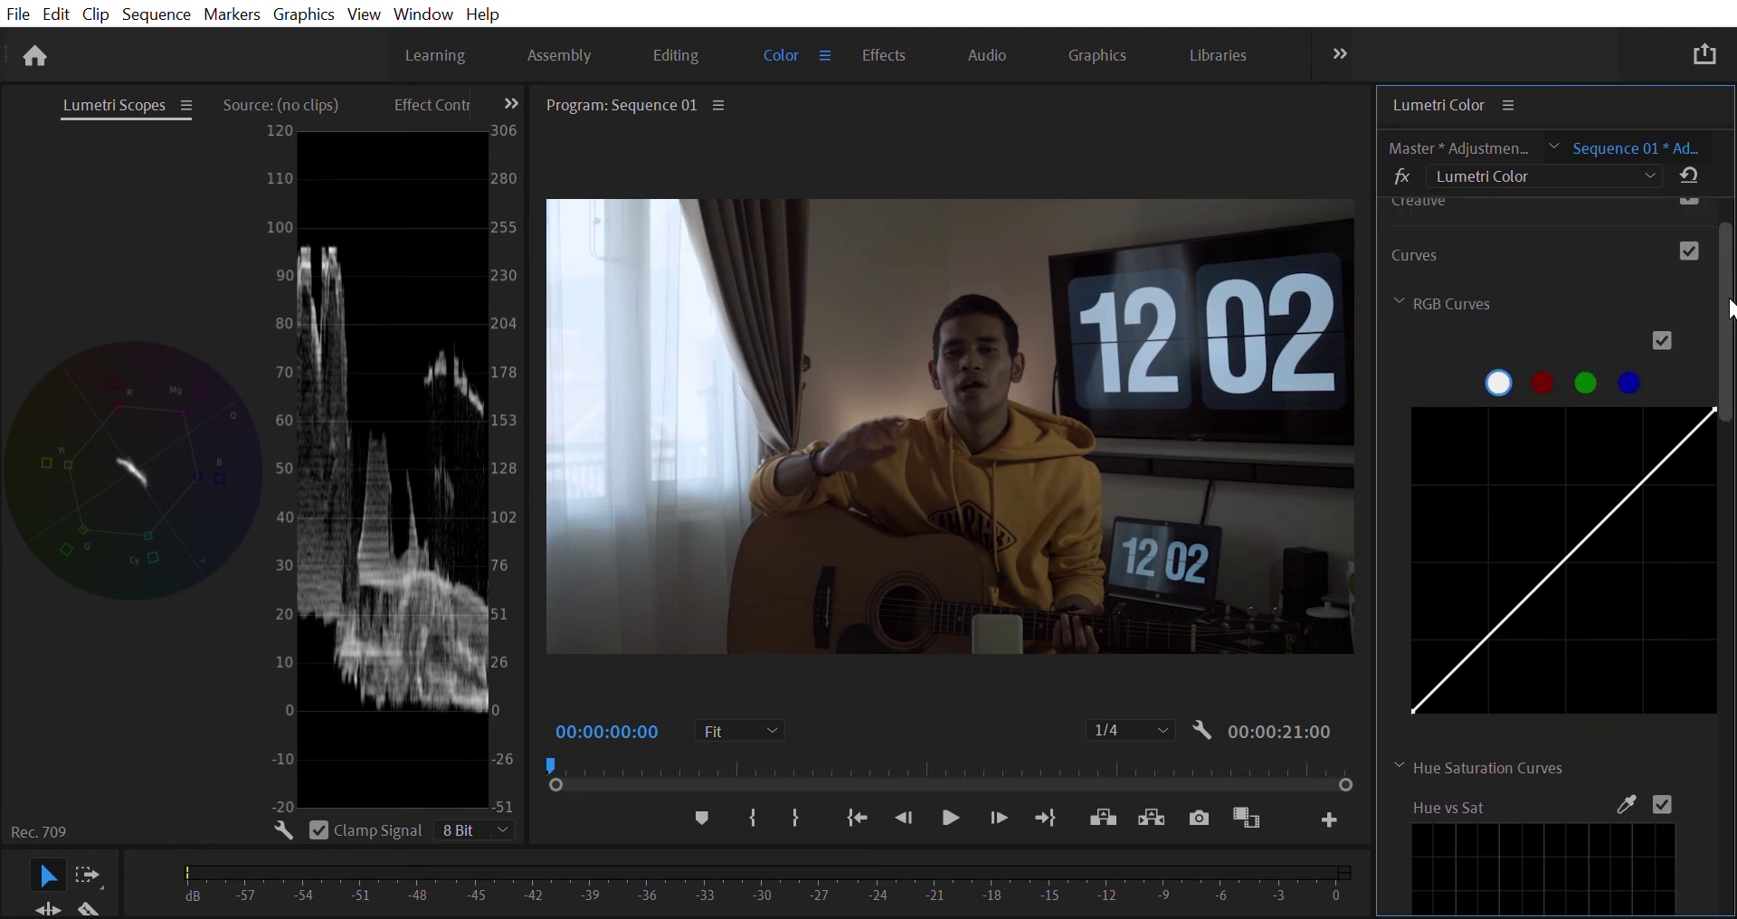
left_click(1488, 636)
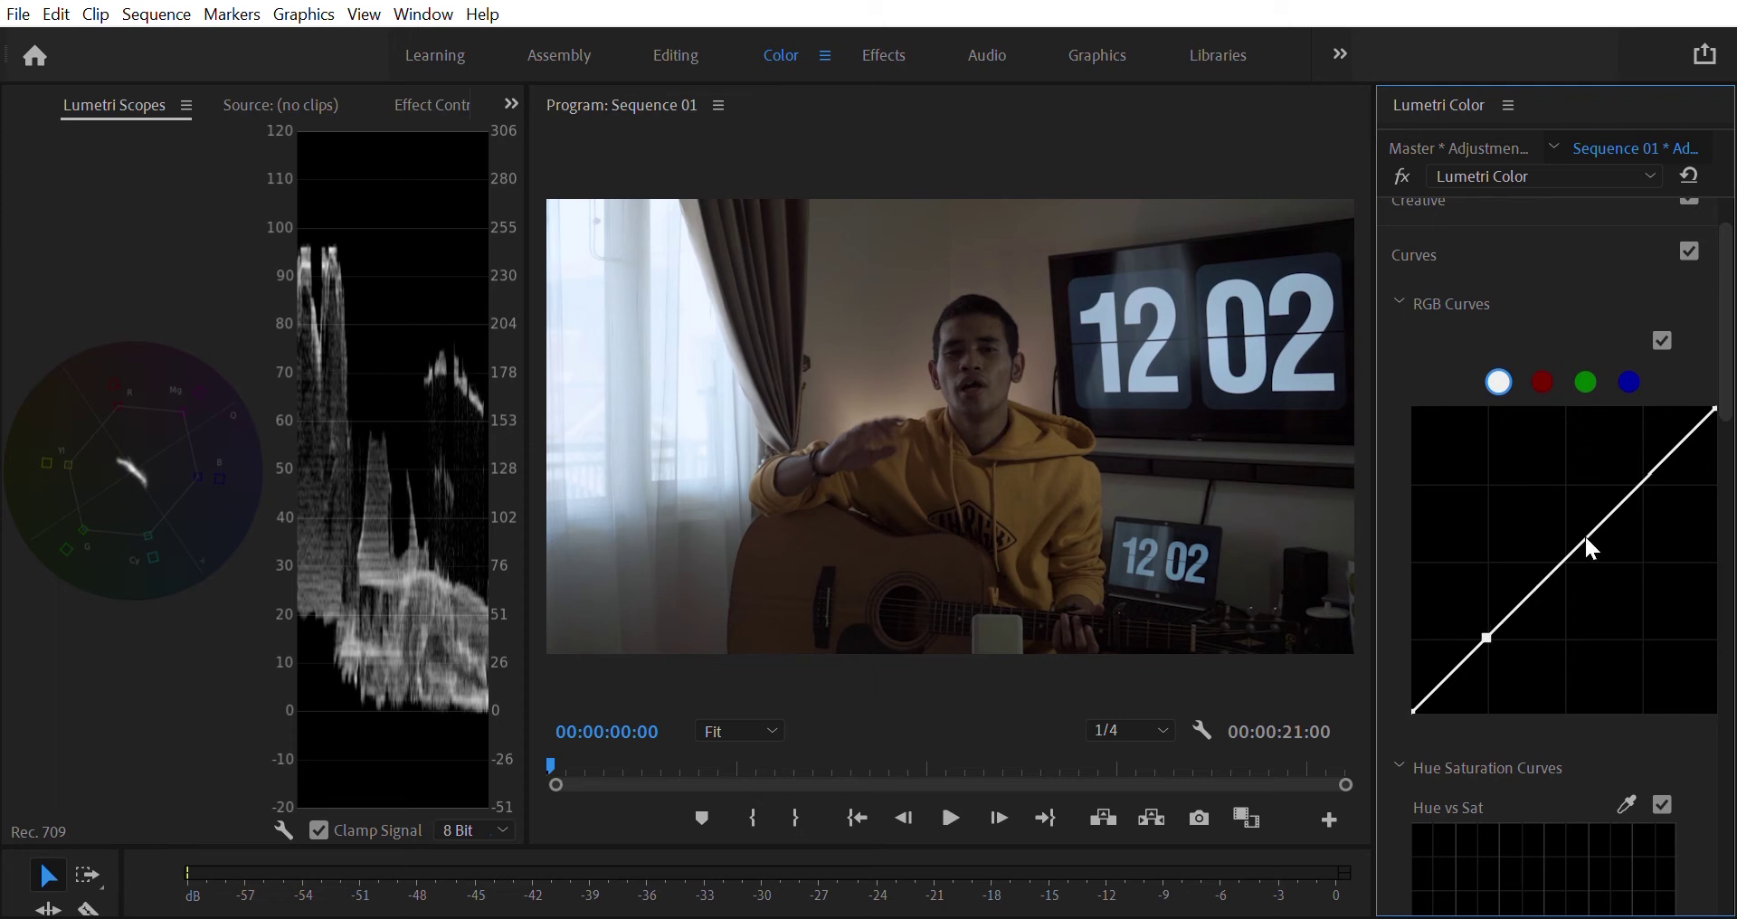
left_click(1563, 559)
left_click(1643, 478)
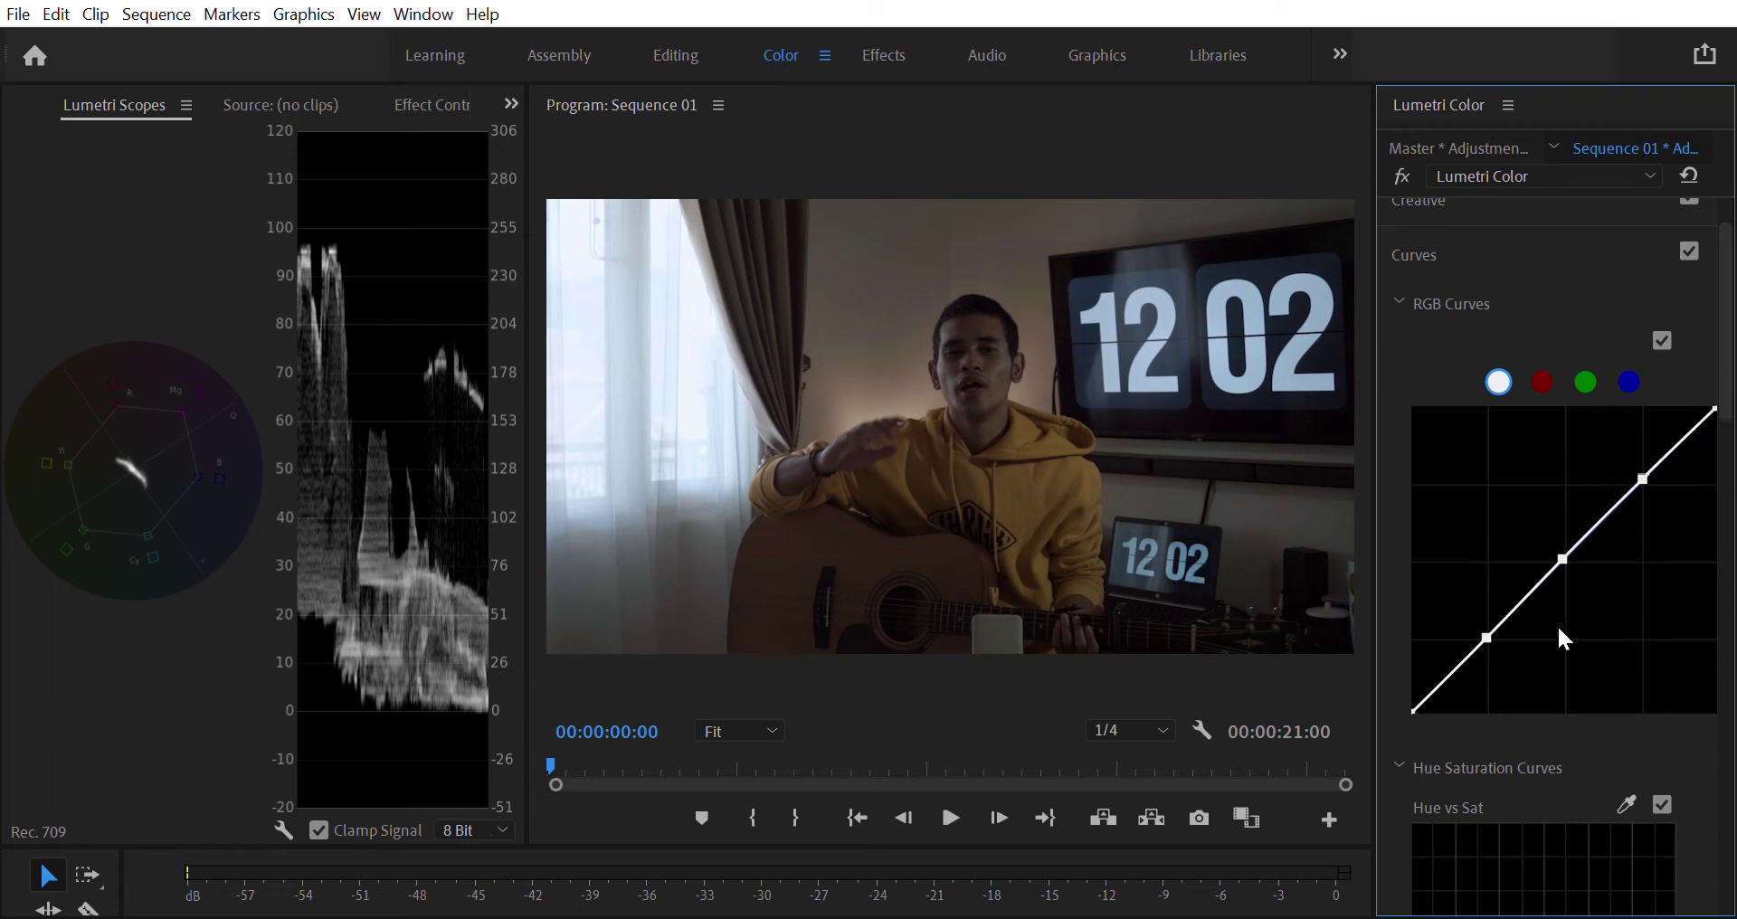
- Lift the RGB curve's black point slightly, after trying a stronger lift, and pull the shadow point a little below the diagonal
left_click_drag(1416, 710, 1404, 642)
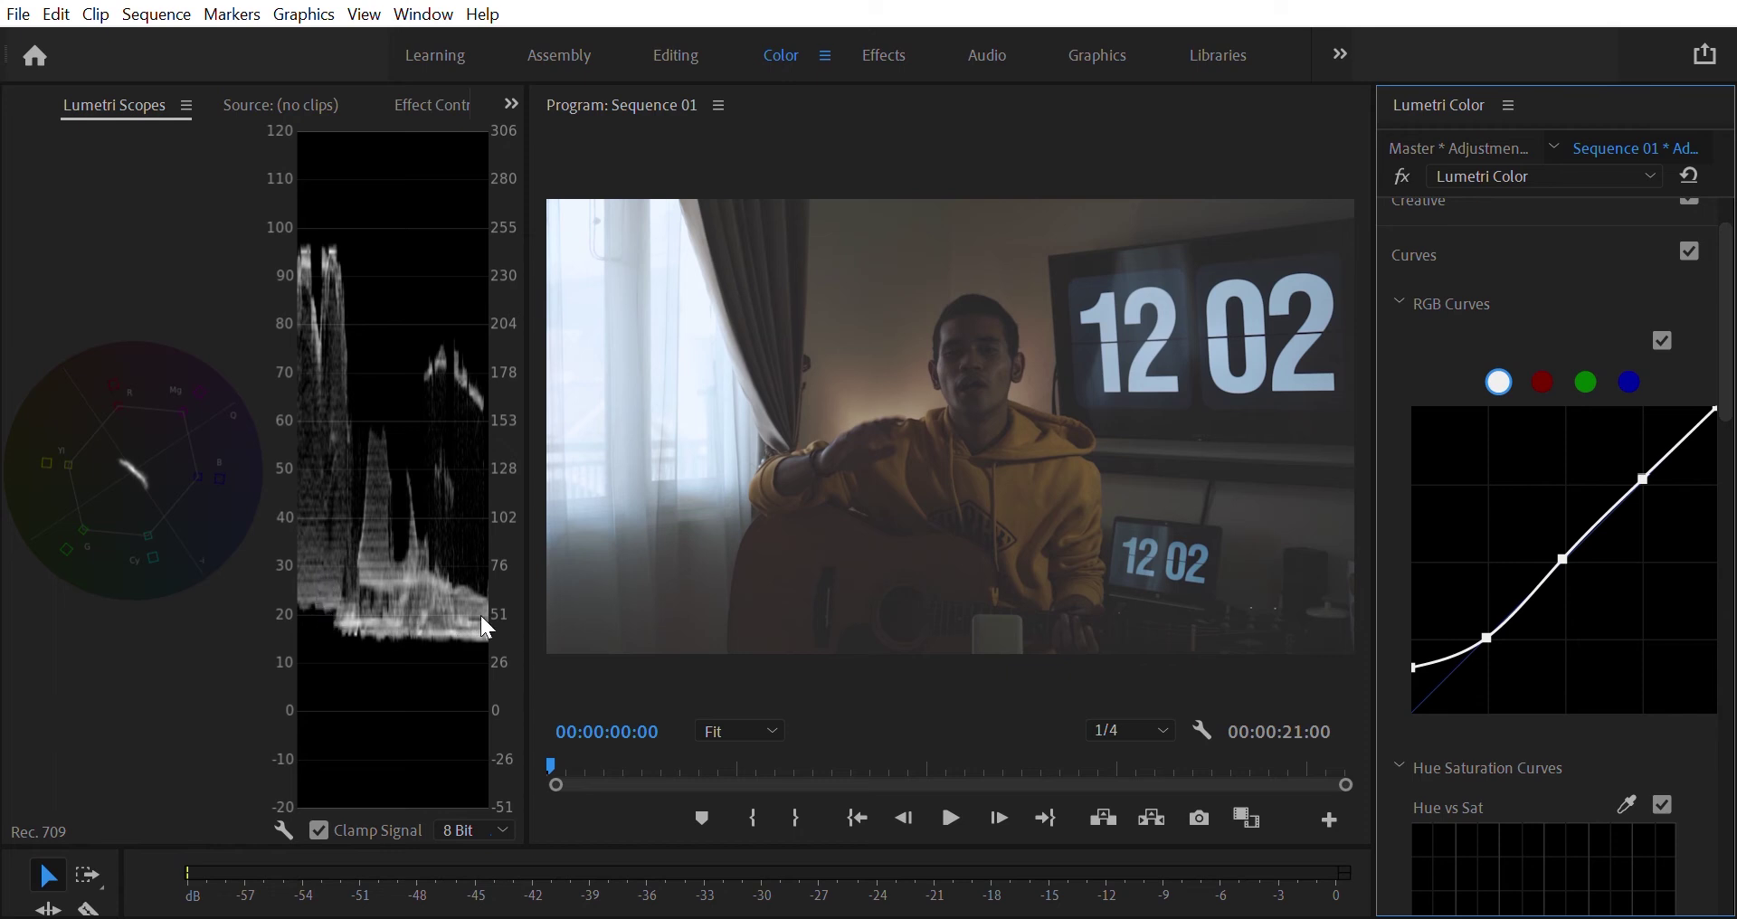
left_click(297, 690)
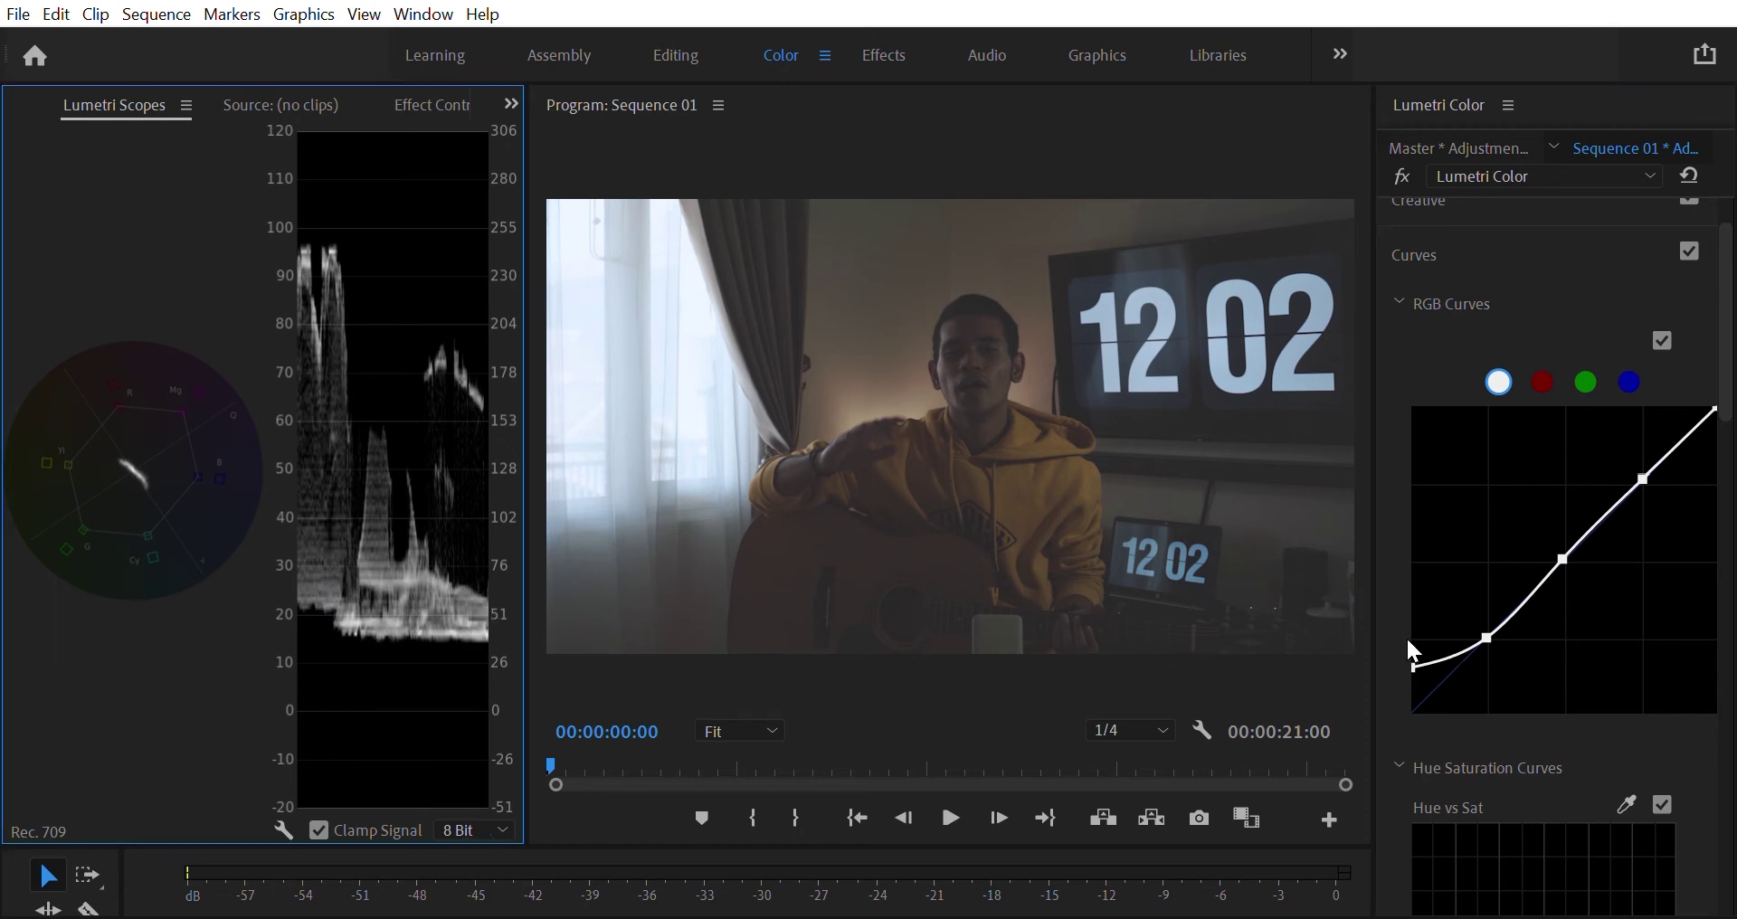
left_click_drag(1415, 668, 1399, 678)
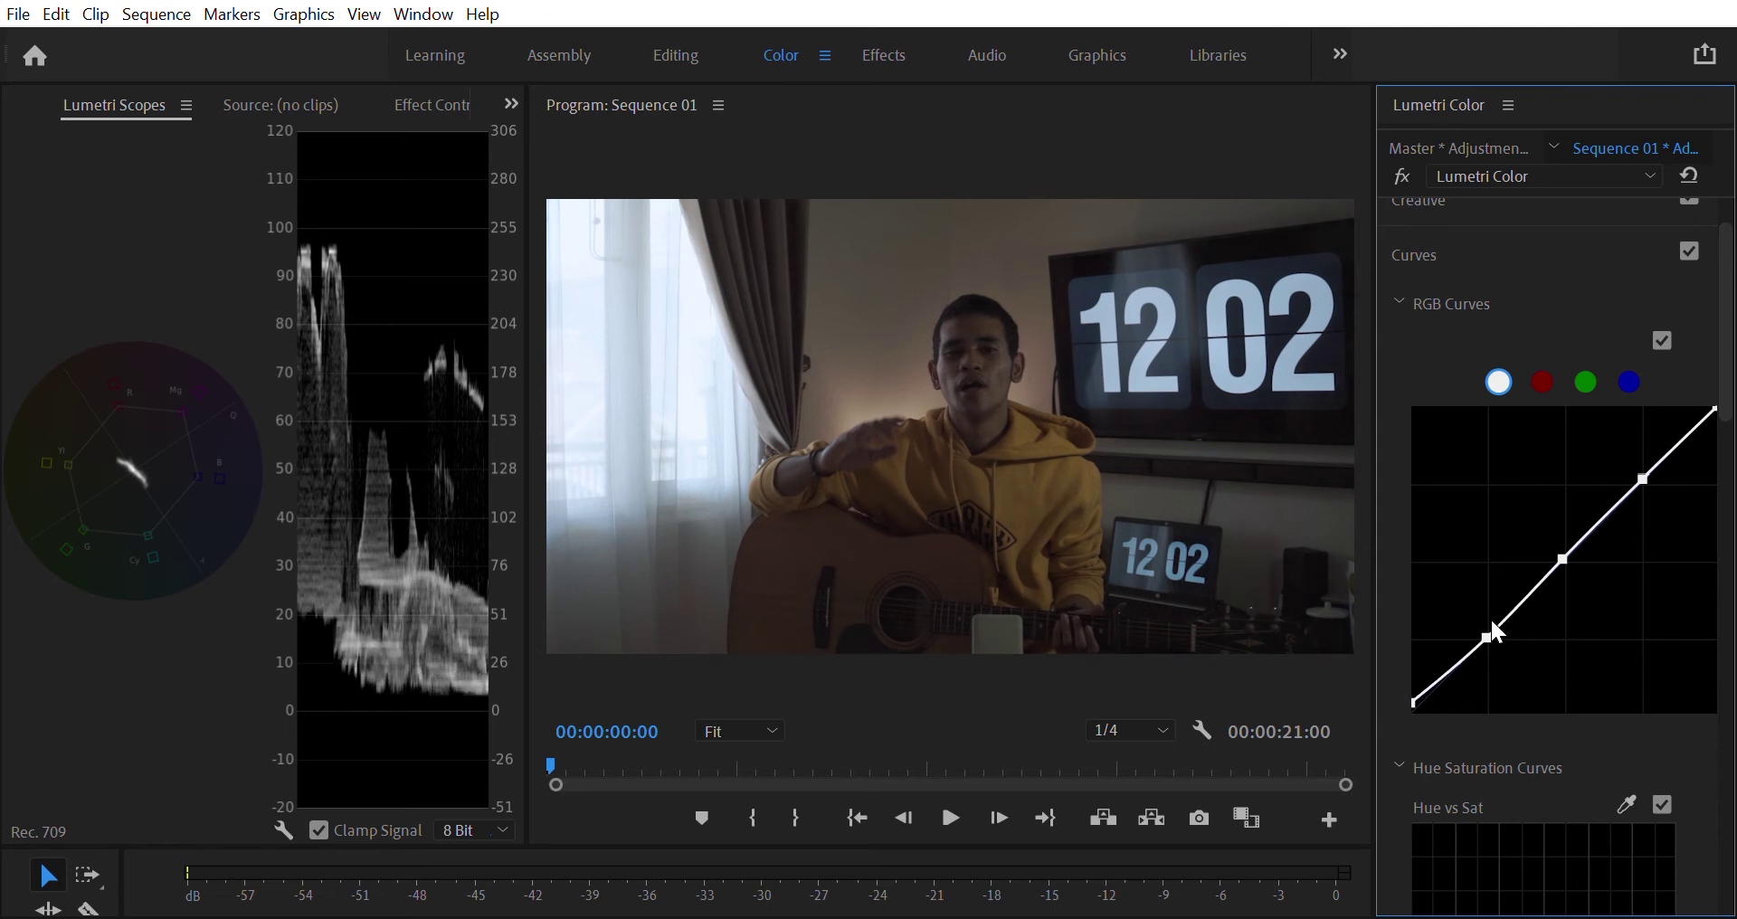
left_click_drag(1490, 621, 1494, 629)
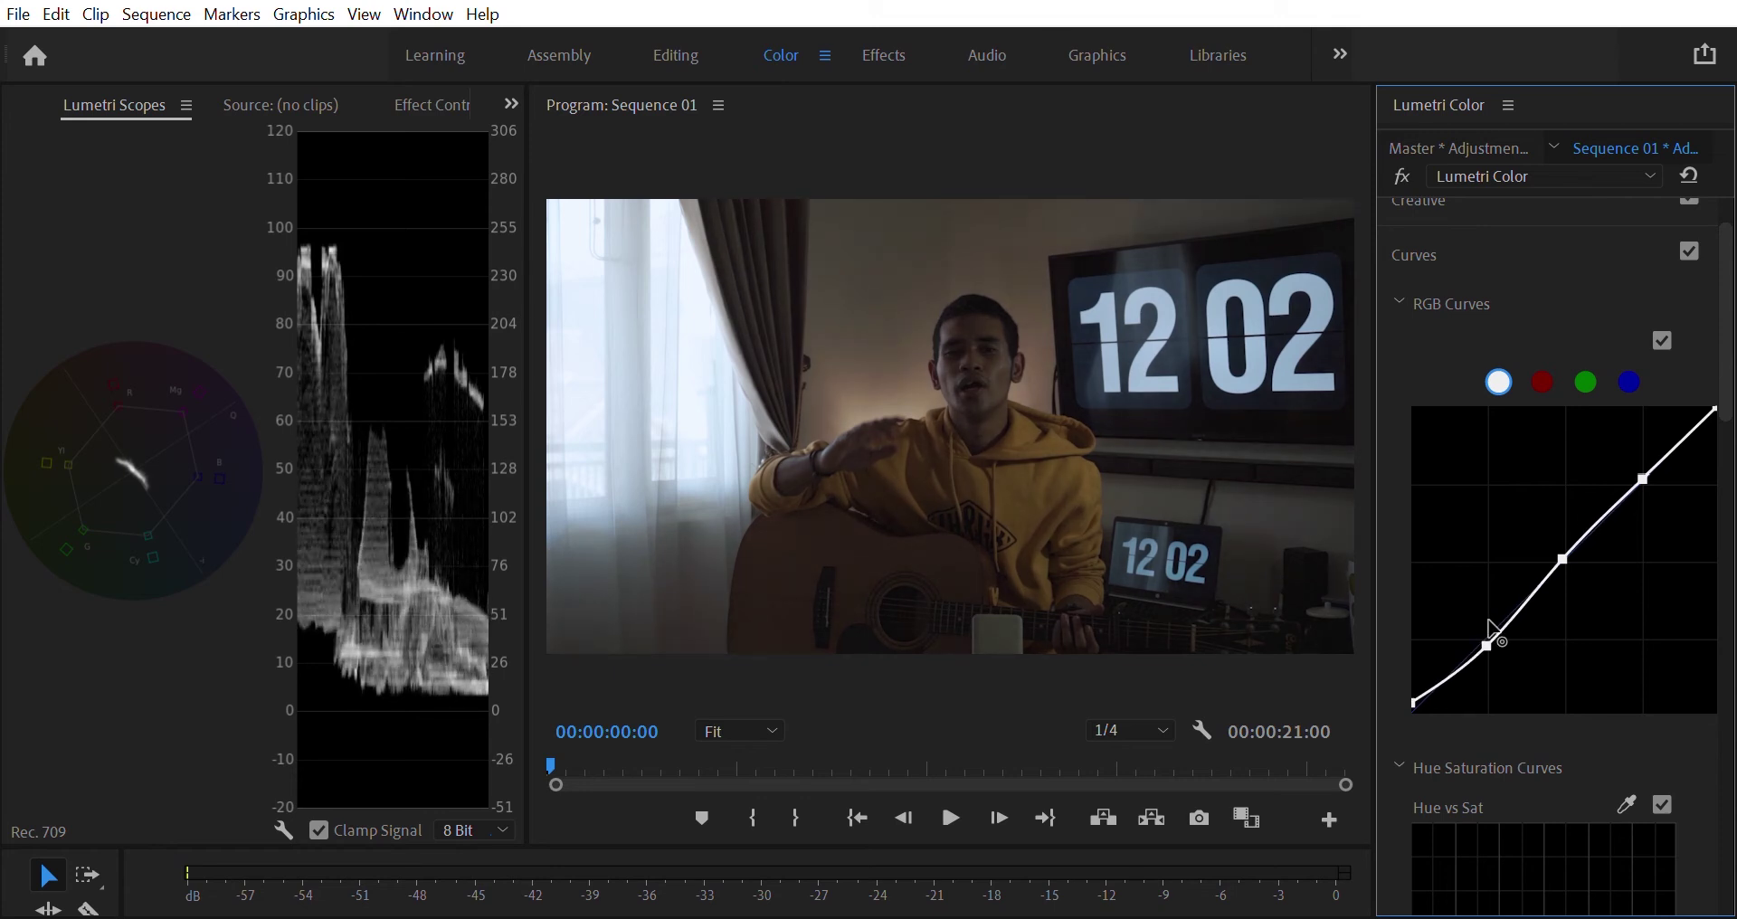
left_click_drag(1419, 676, 1419, 680)
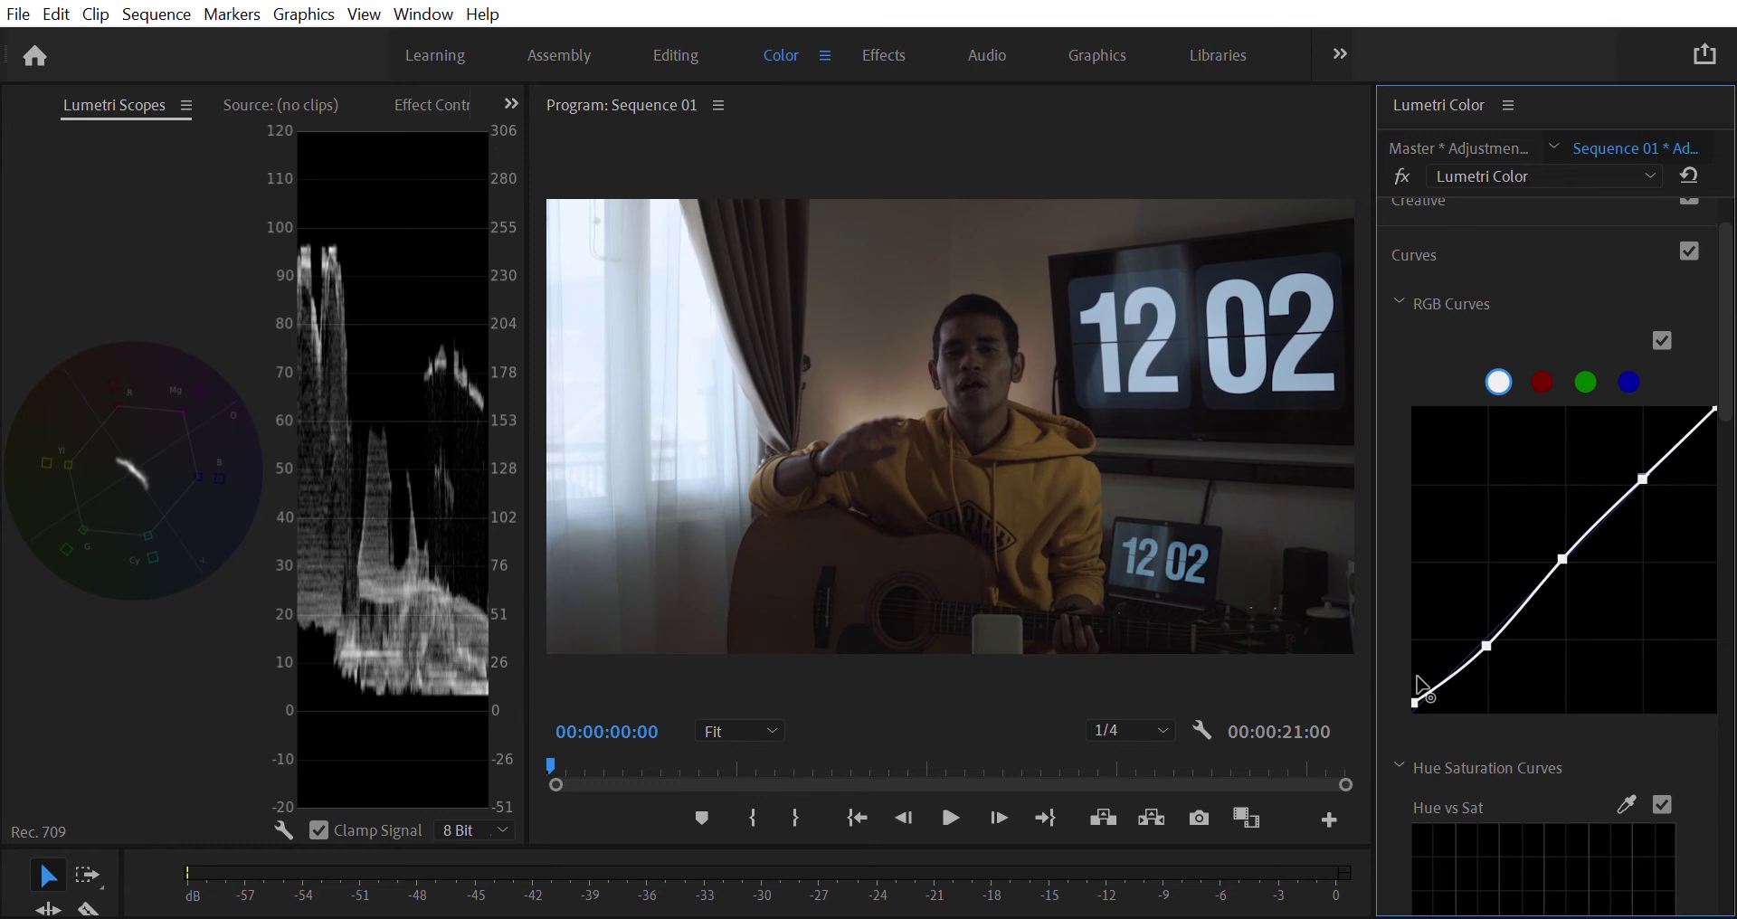
left_click_drag(1488, 622, 1491, 621)
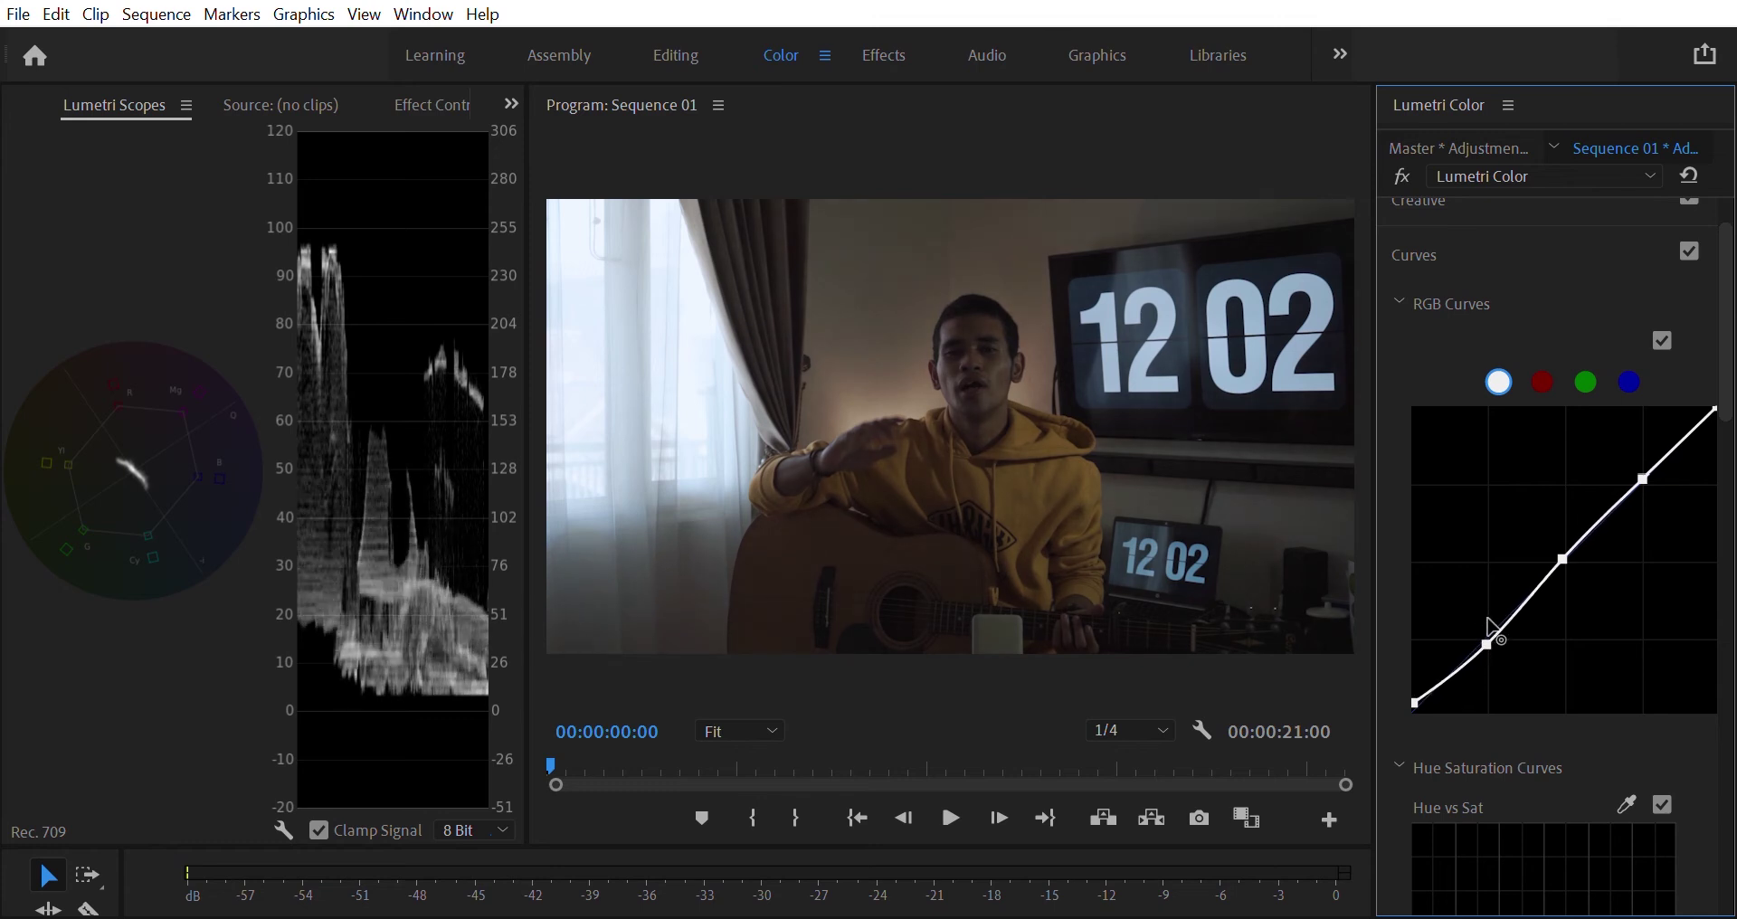
- Raise the RGB curve's midtone and highlight points slightly and lower its white end point to soften the brightest areas
left_click_drag(1568, 543, 1575, 535)
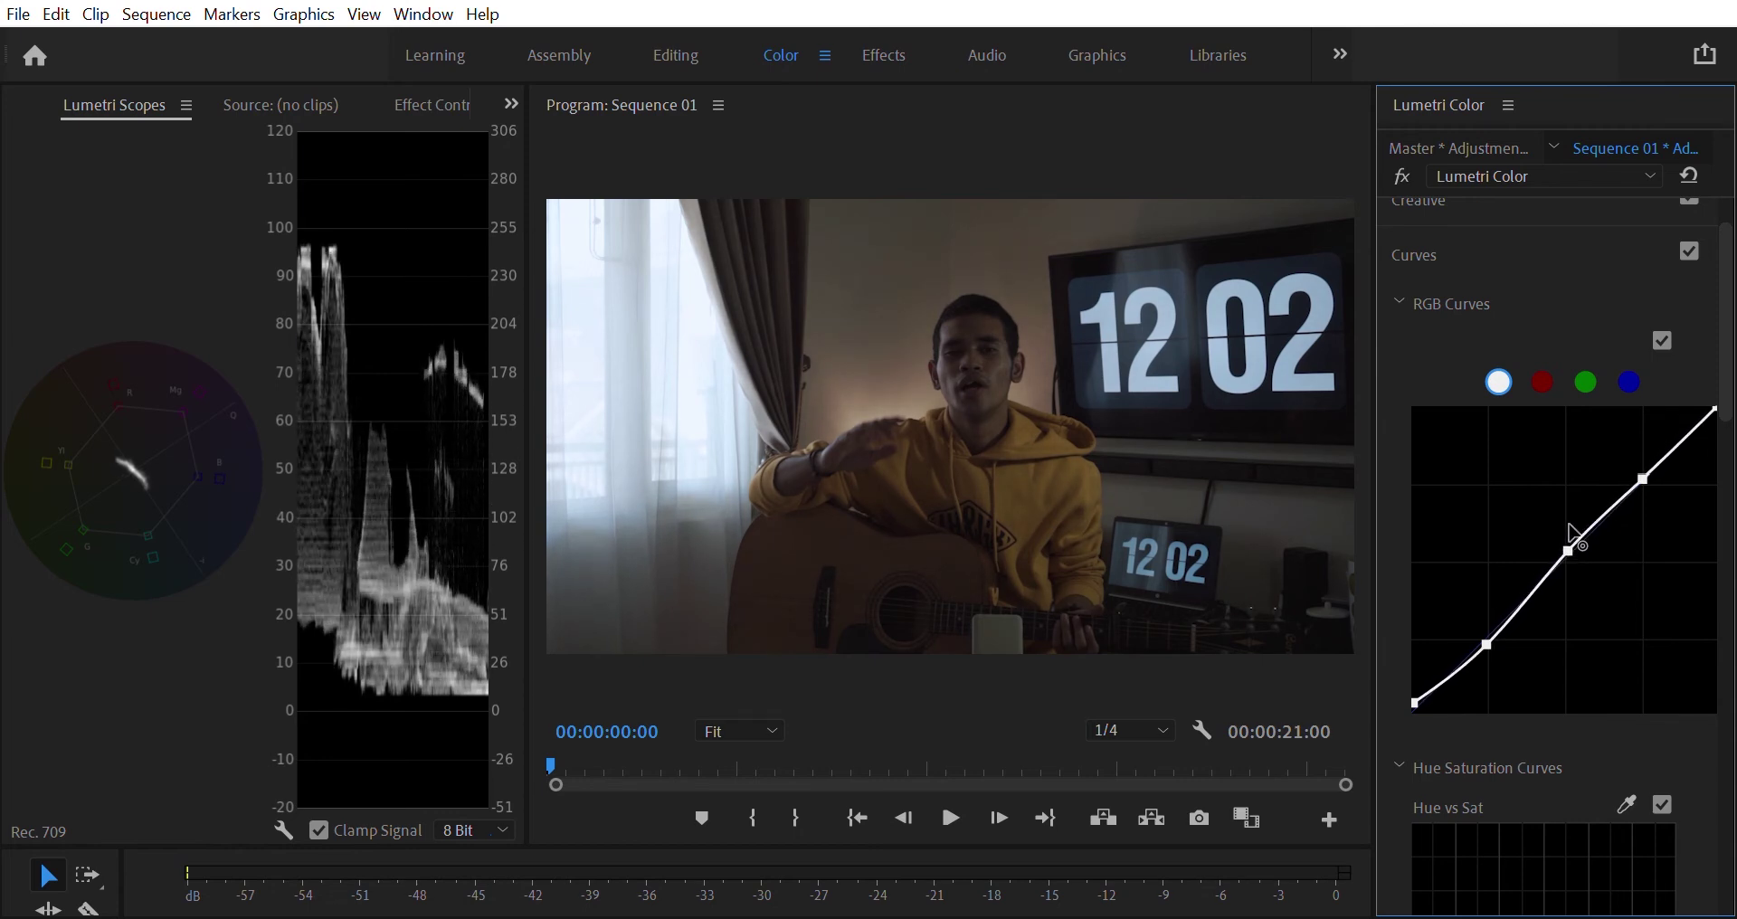
left_click_drag(1647, 457, 1651, 441)
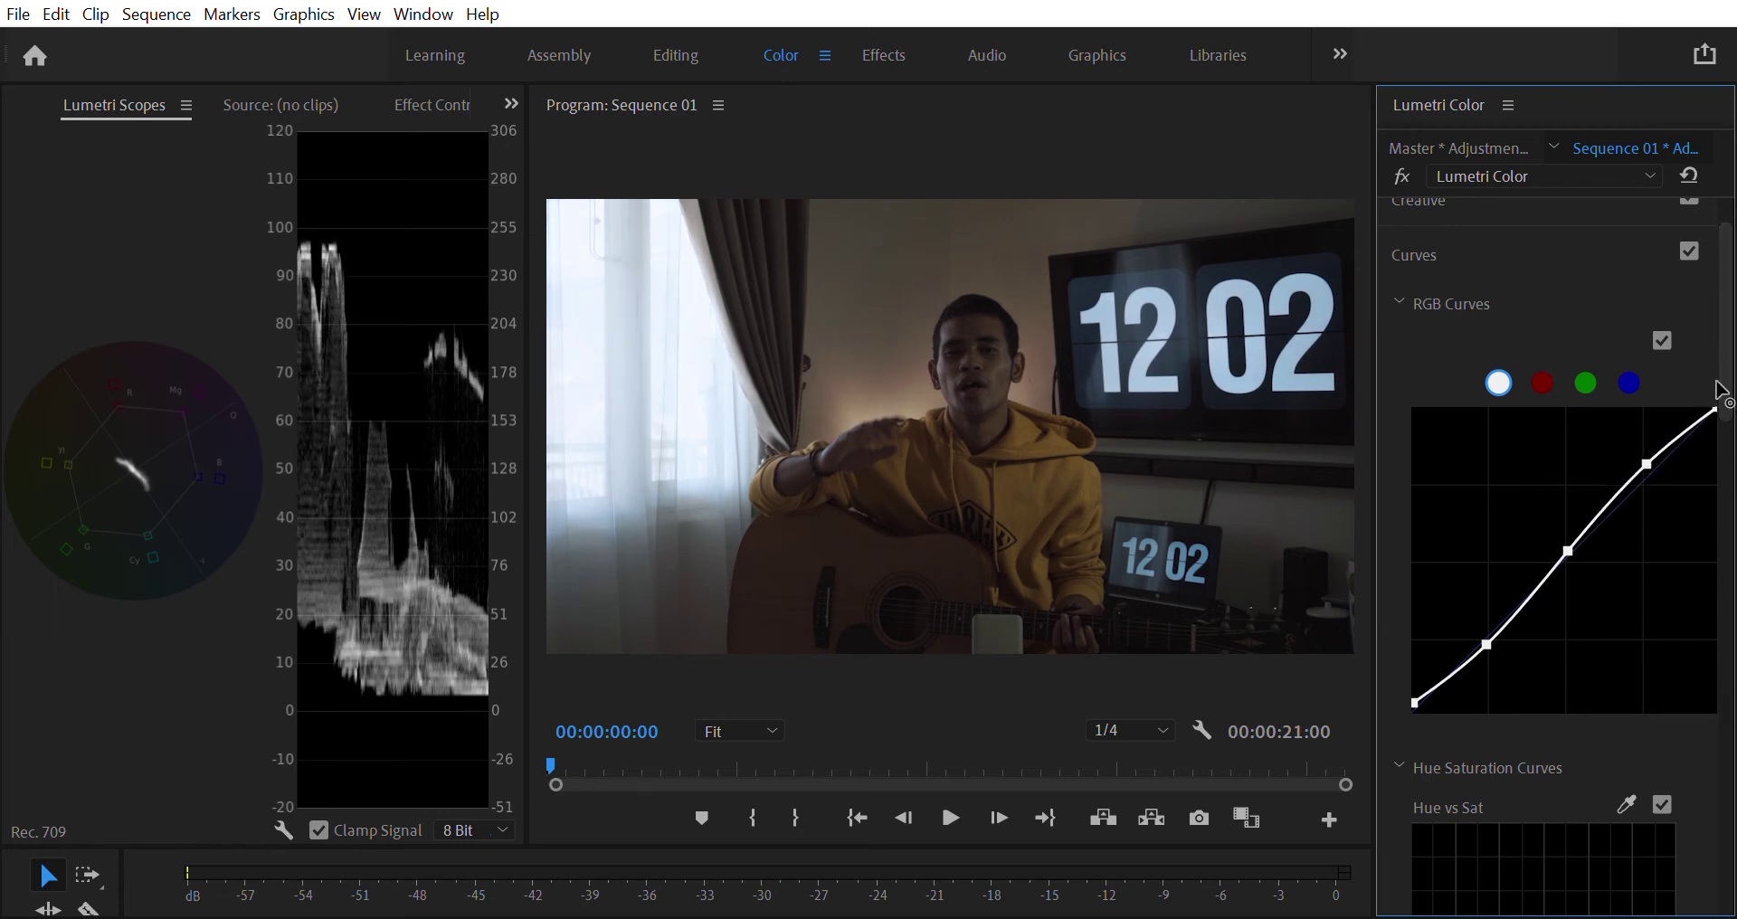
left_click_drag(1716, 379, 1719, 396)
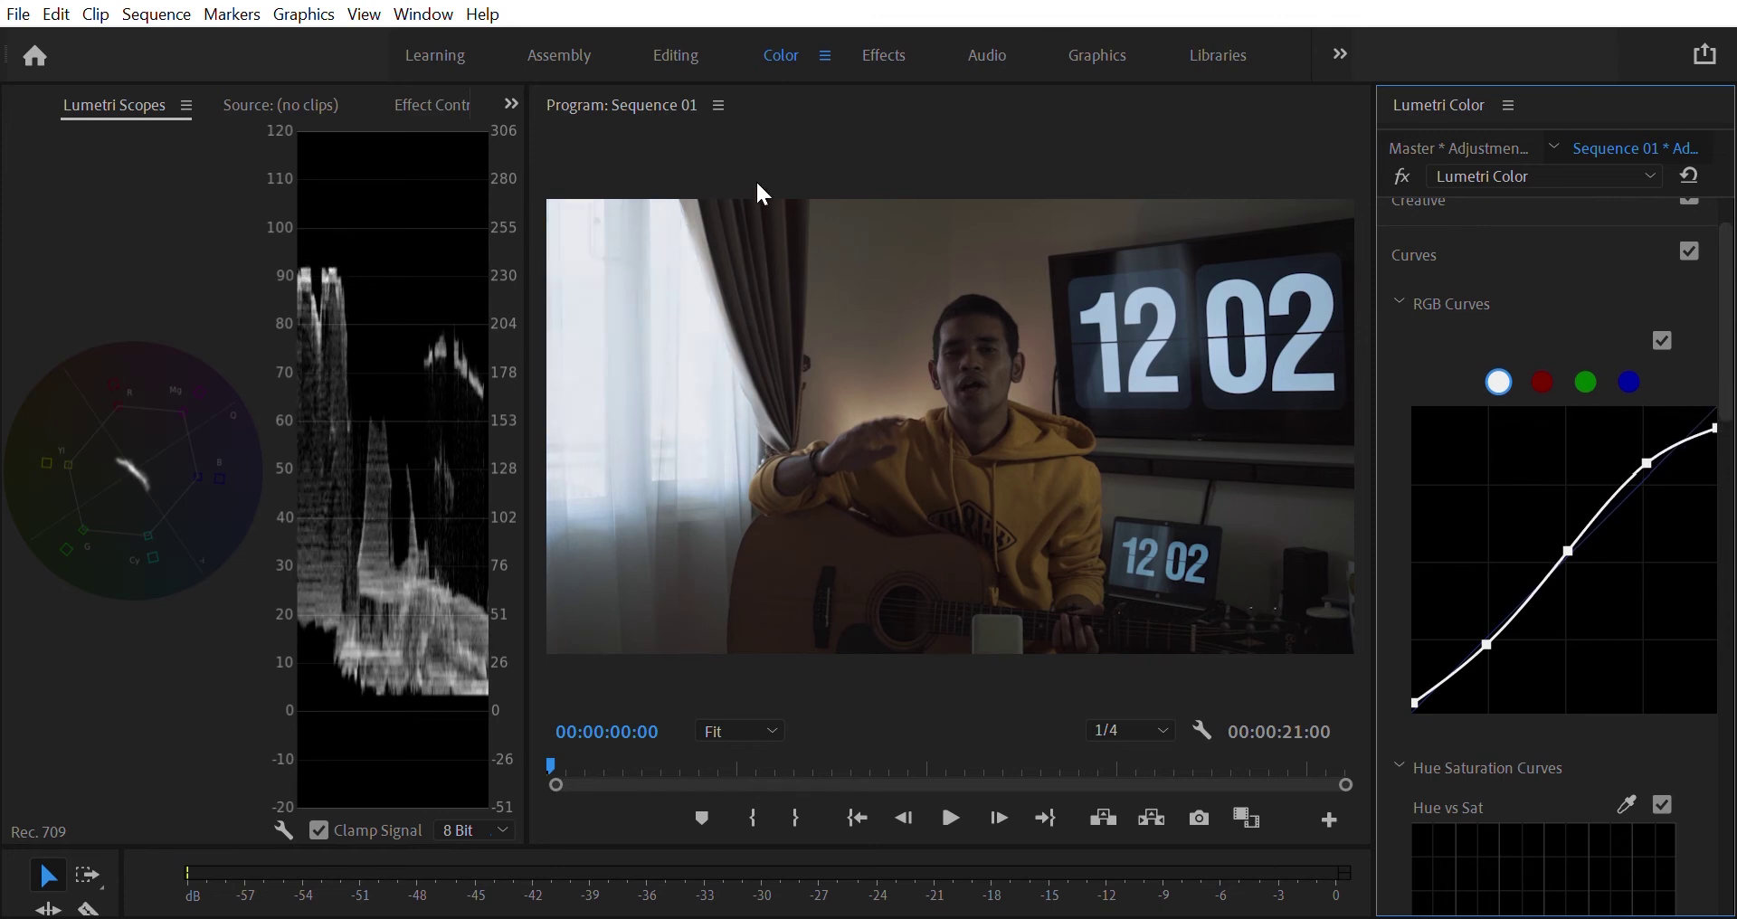
left_click_drag(1721, 403, 1719, 441)
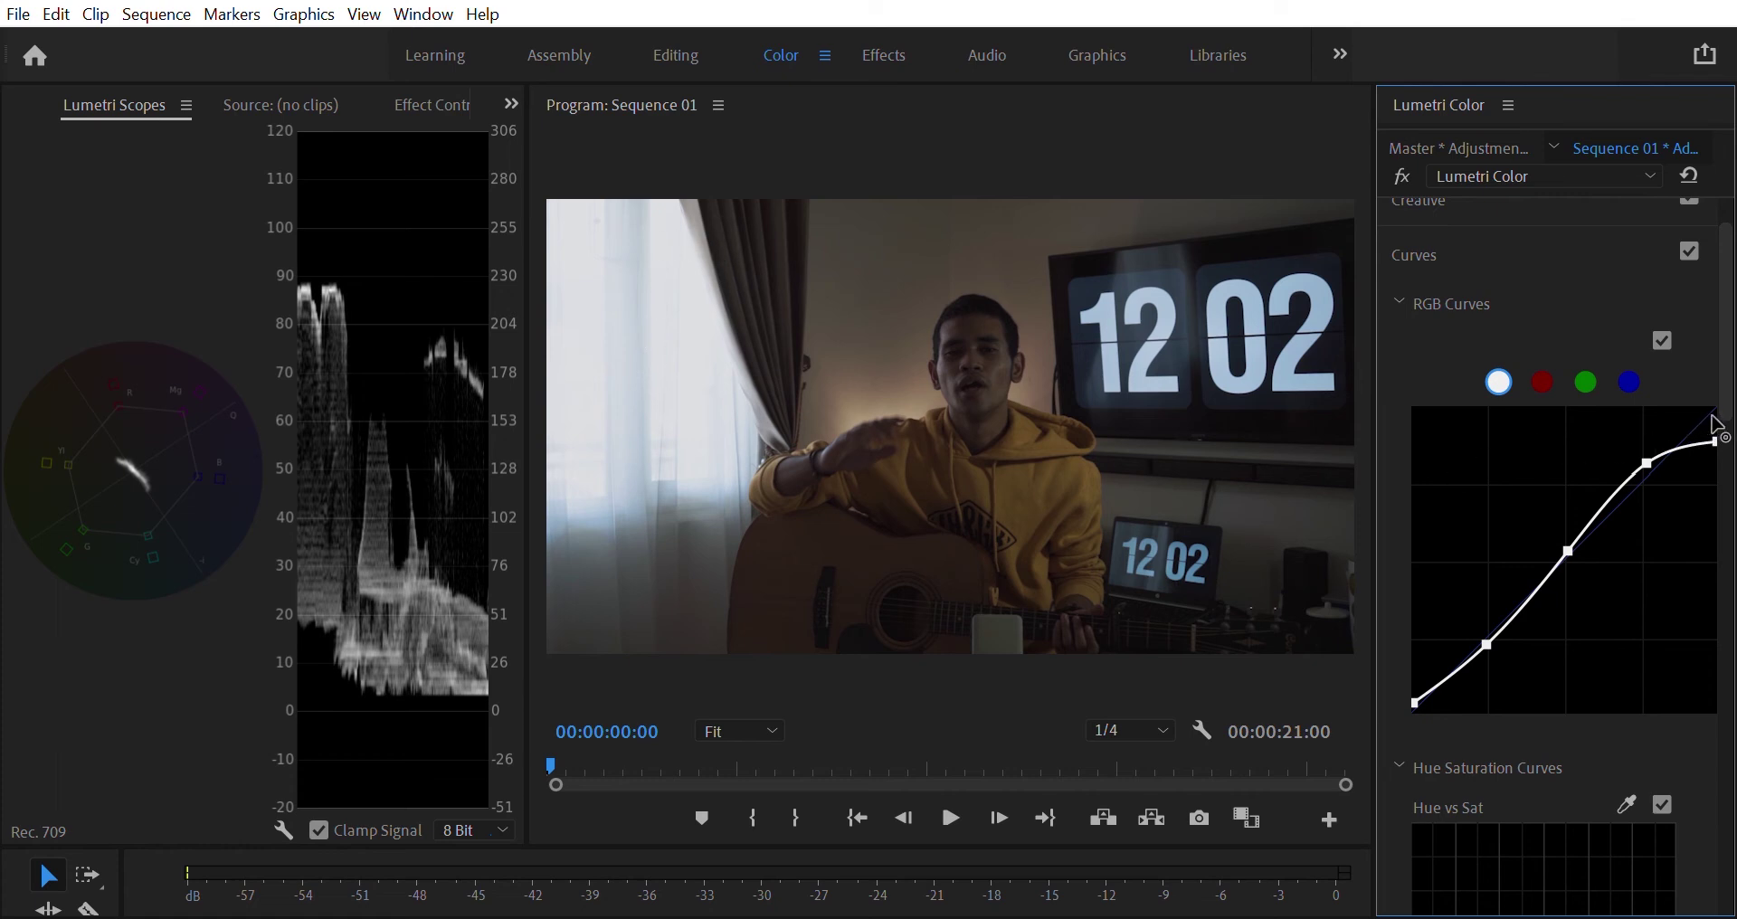
left_click_drag(1719, 422, 1728, 430)
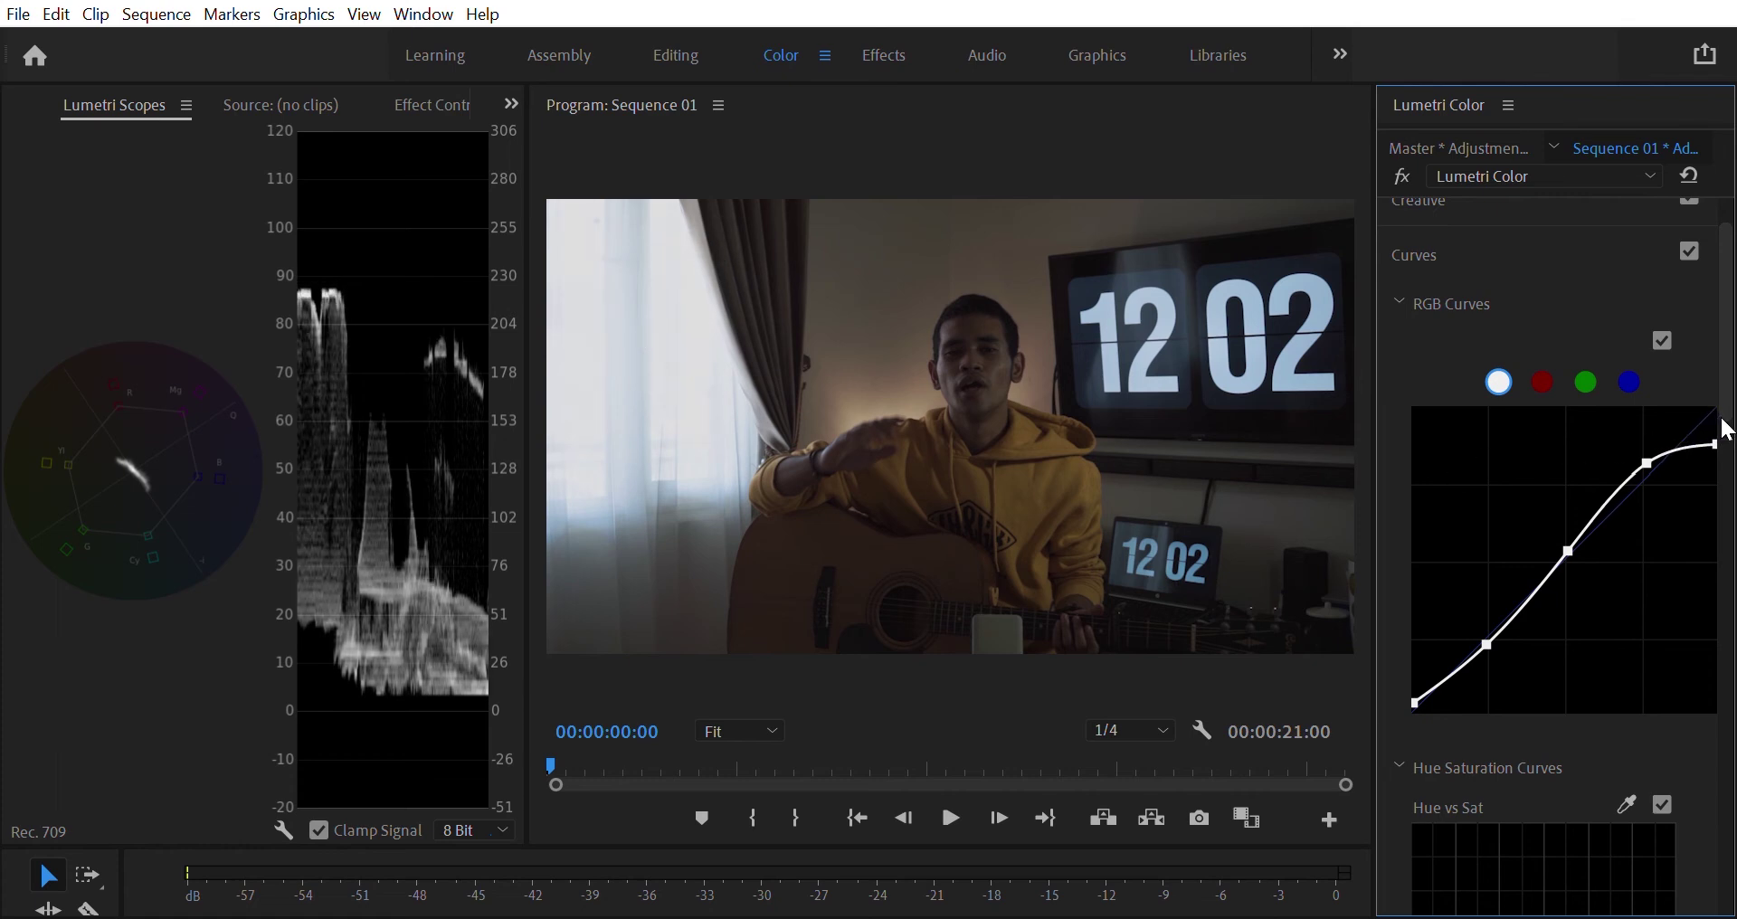
- Sample a blue tone from the image for the Hue vs Sat curve and shift that curve's visible hue range
scroll(1589, 322, "down", 5)
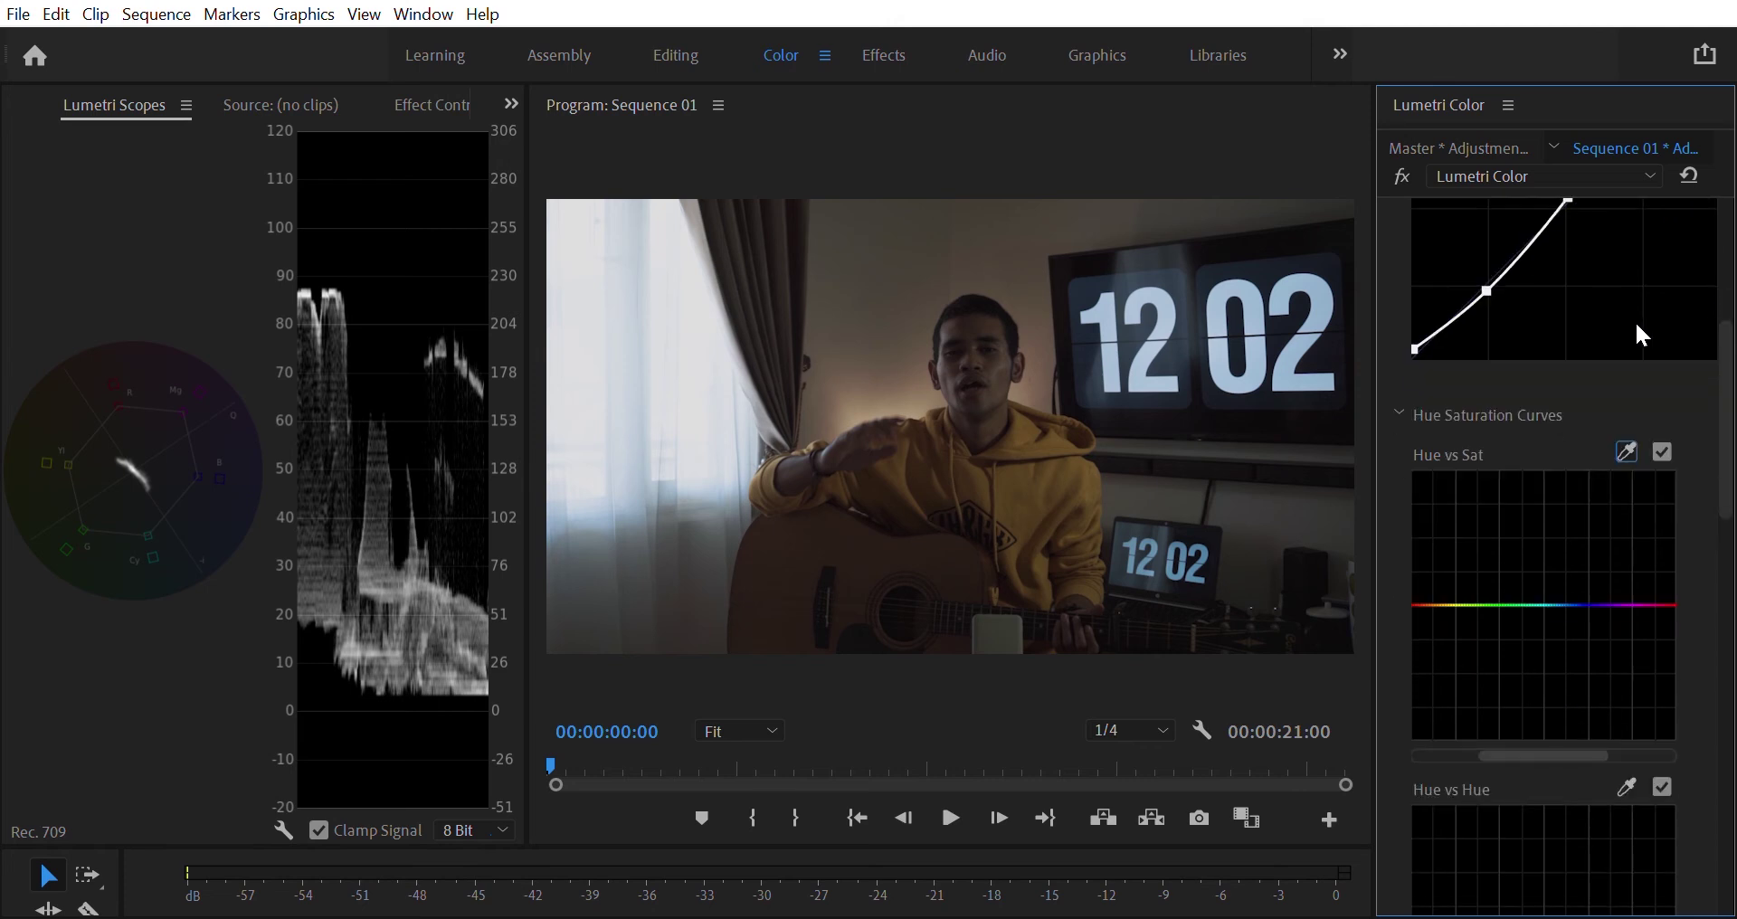
scroll(1631, 387, "down", 5)
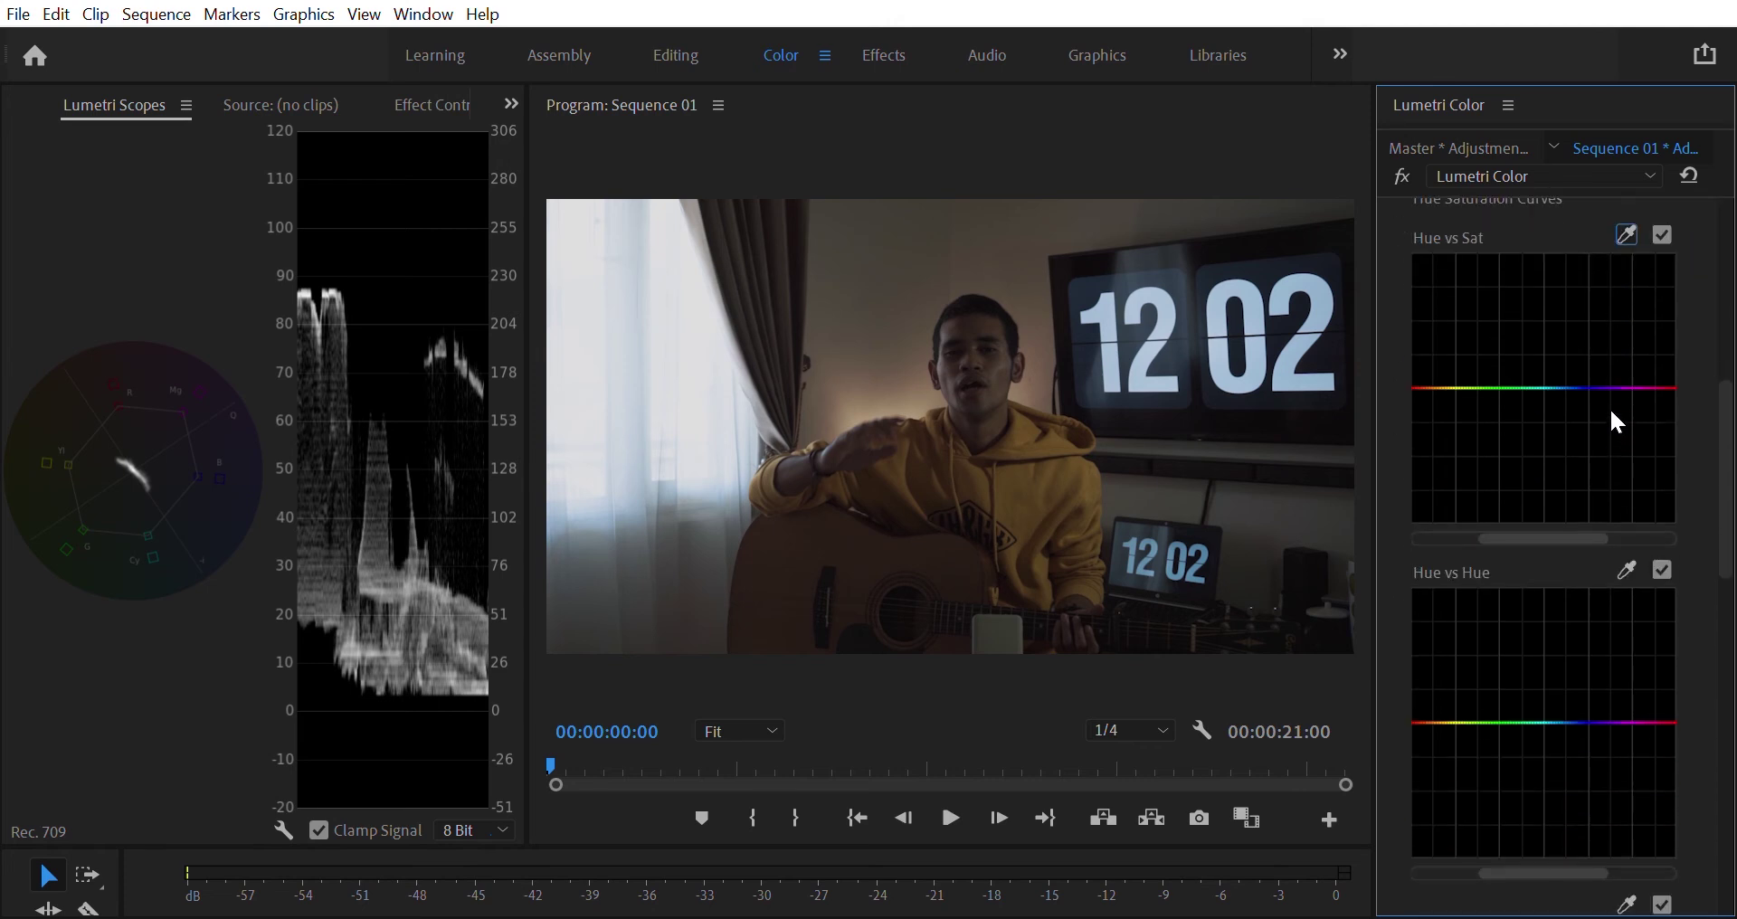
scroll(1600, 410, "down", 5)
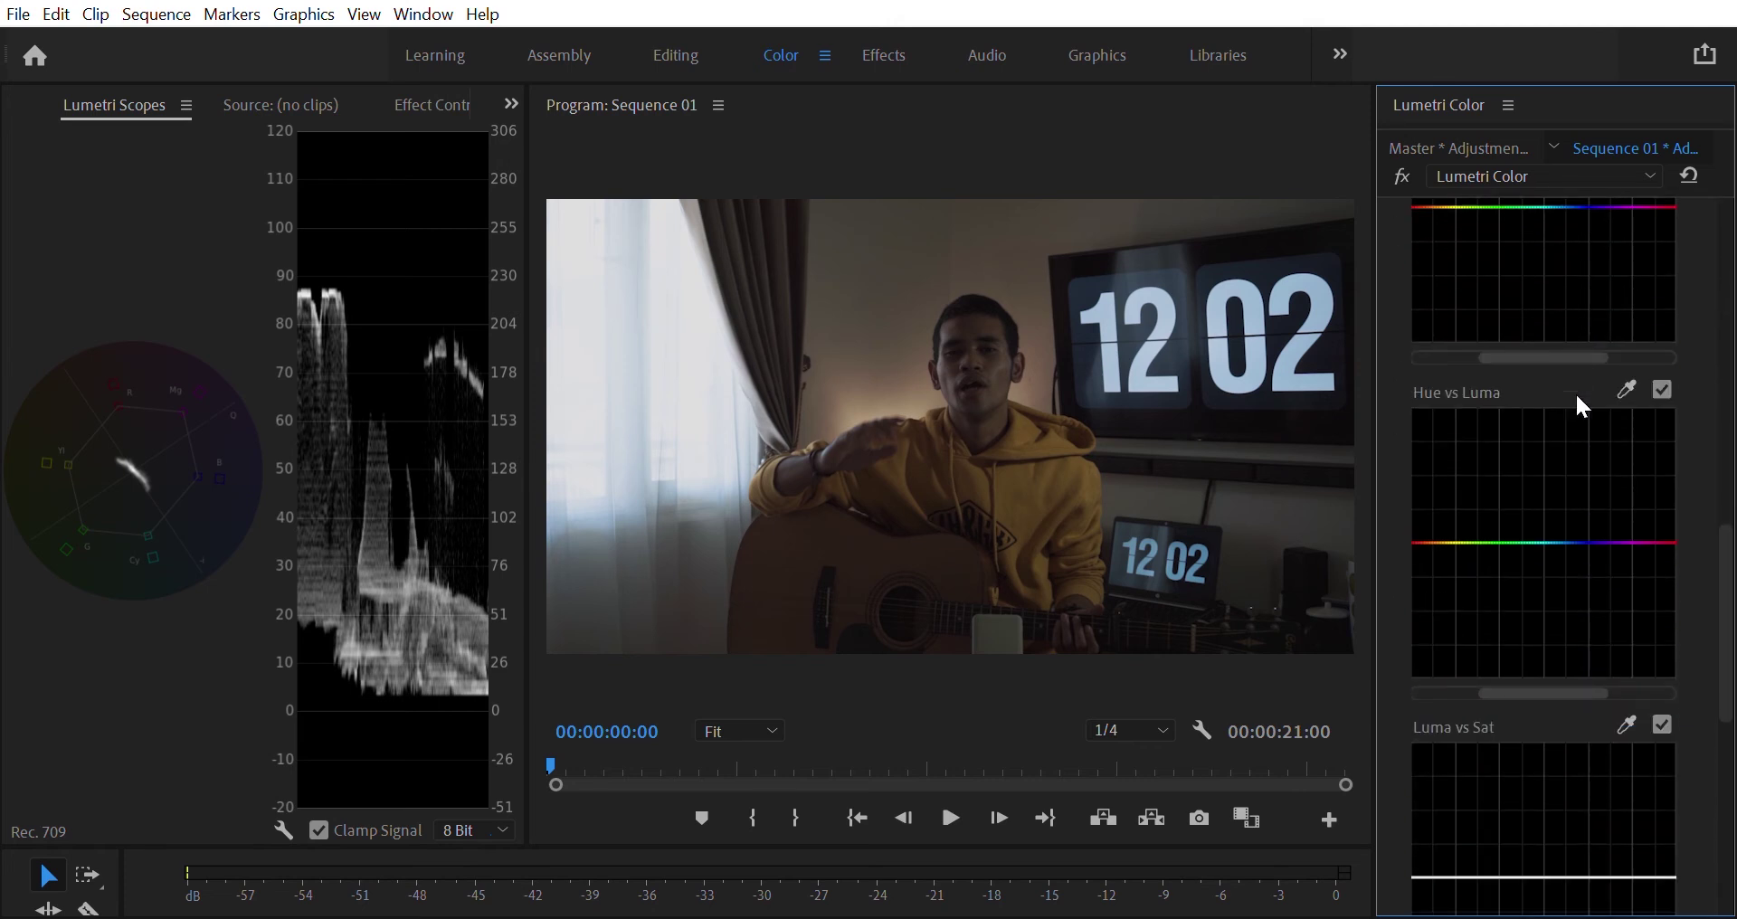
scroll(1561, 389, "up", 9)
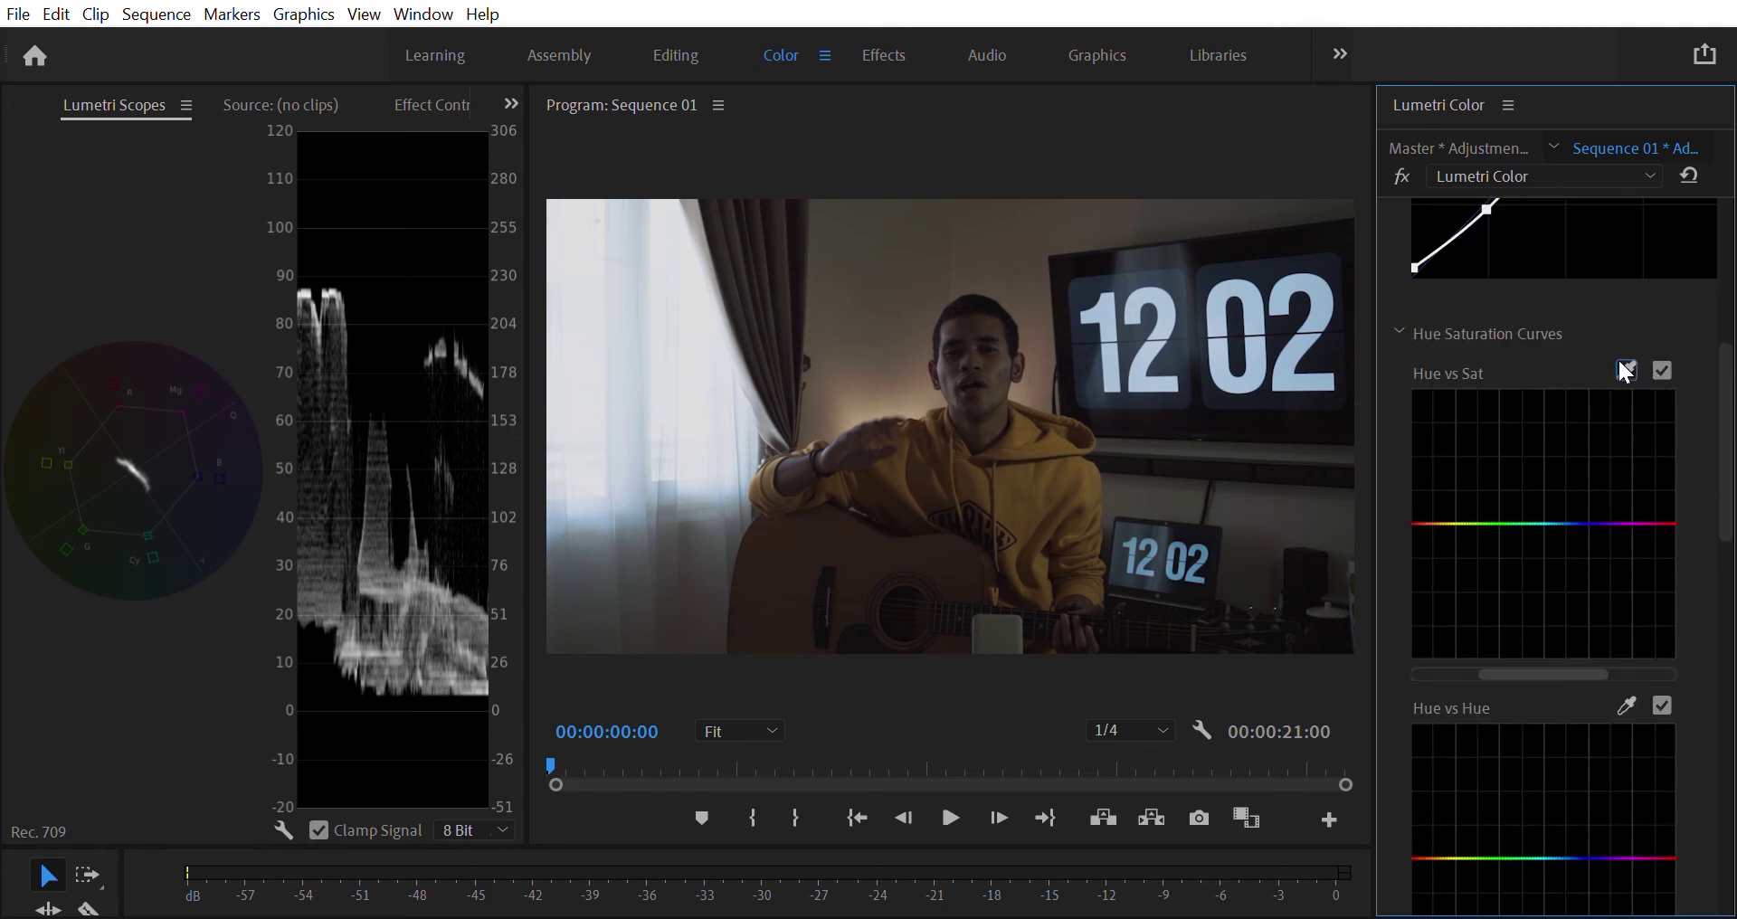
mouse_move(1559, 670)
left_mouse_down()
mouse_move(1585, 650)
mouse_move(1548, 651)
left_mouse_up()
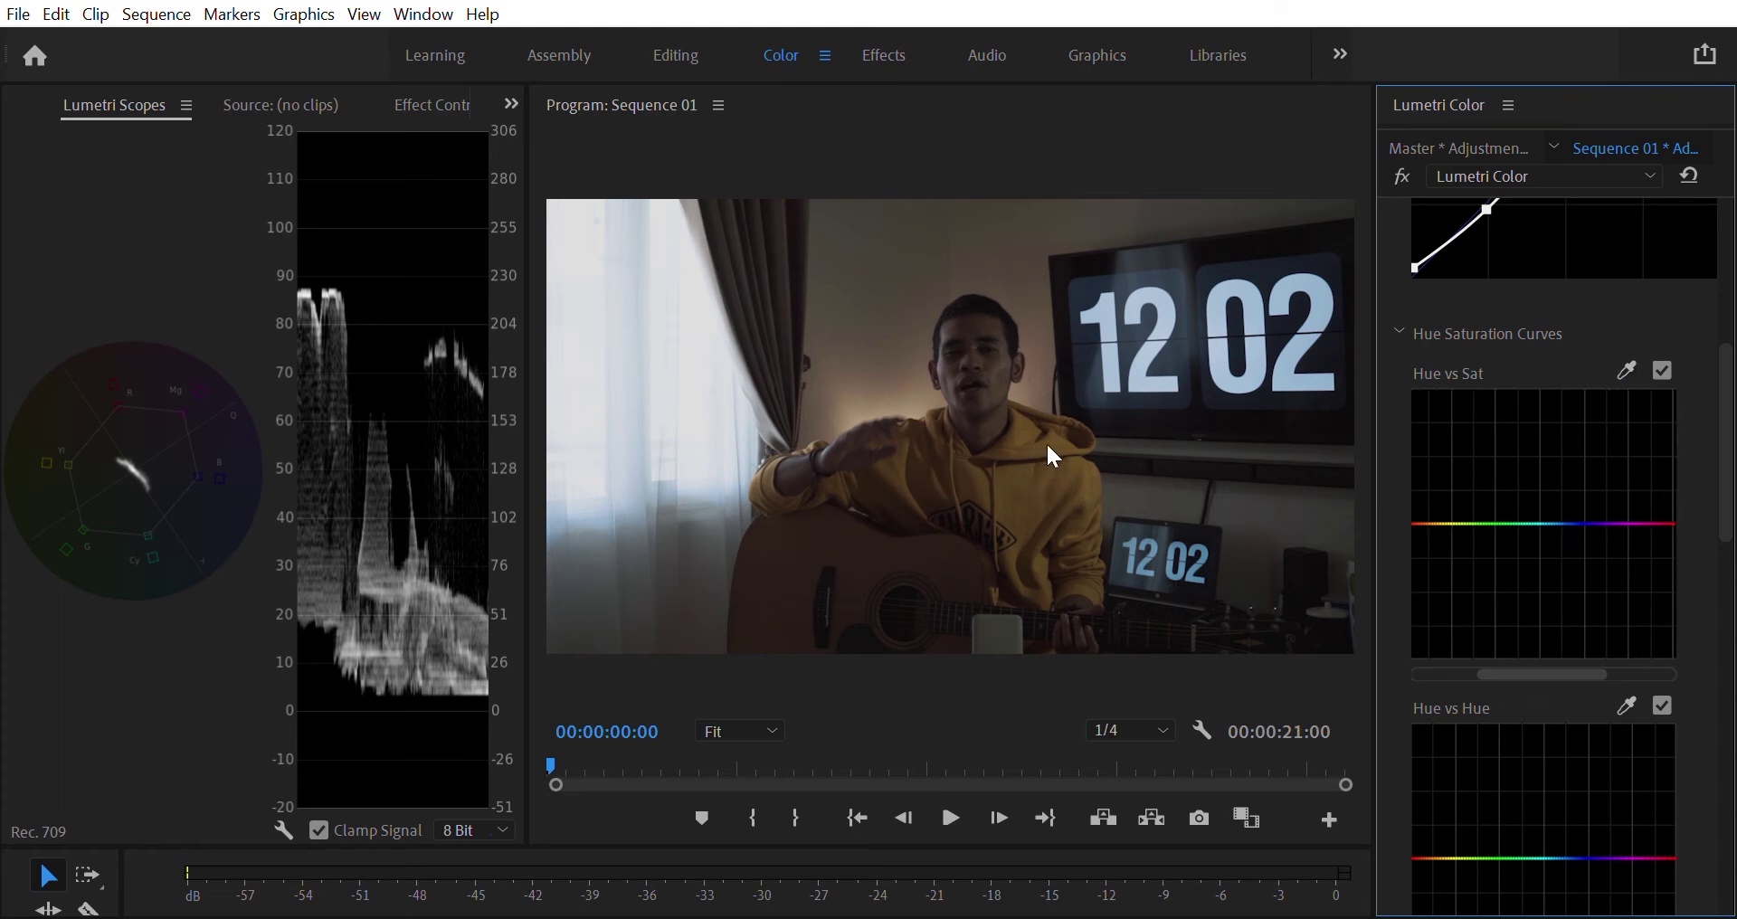
left_click(1631, 365)
left_click(1628, 358)
left_click(1625, 360)
left_click_drag(1578, 655, 1348, 650)
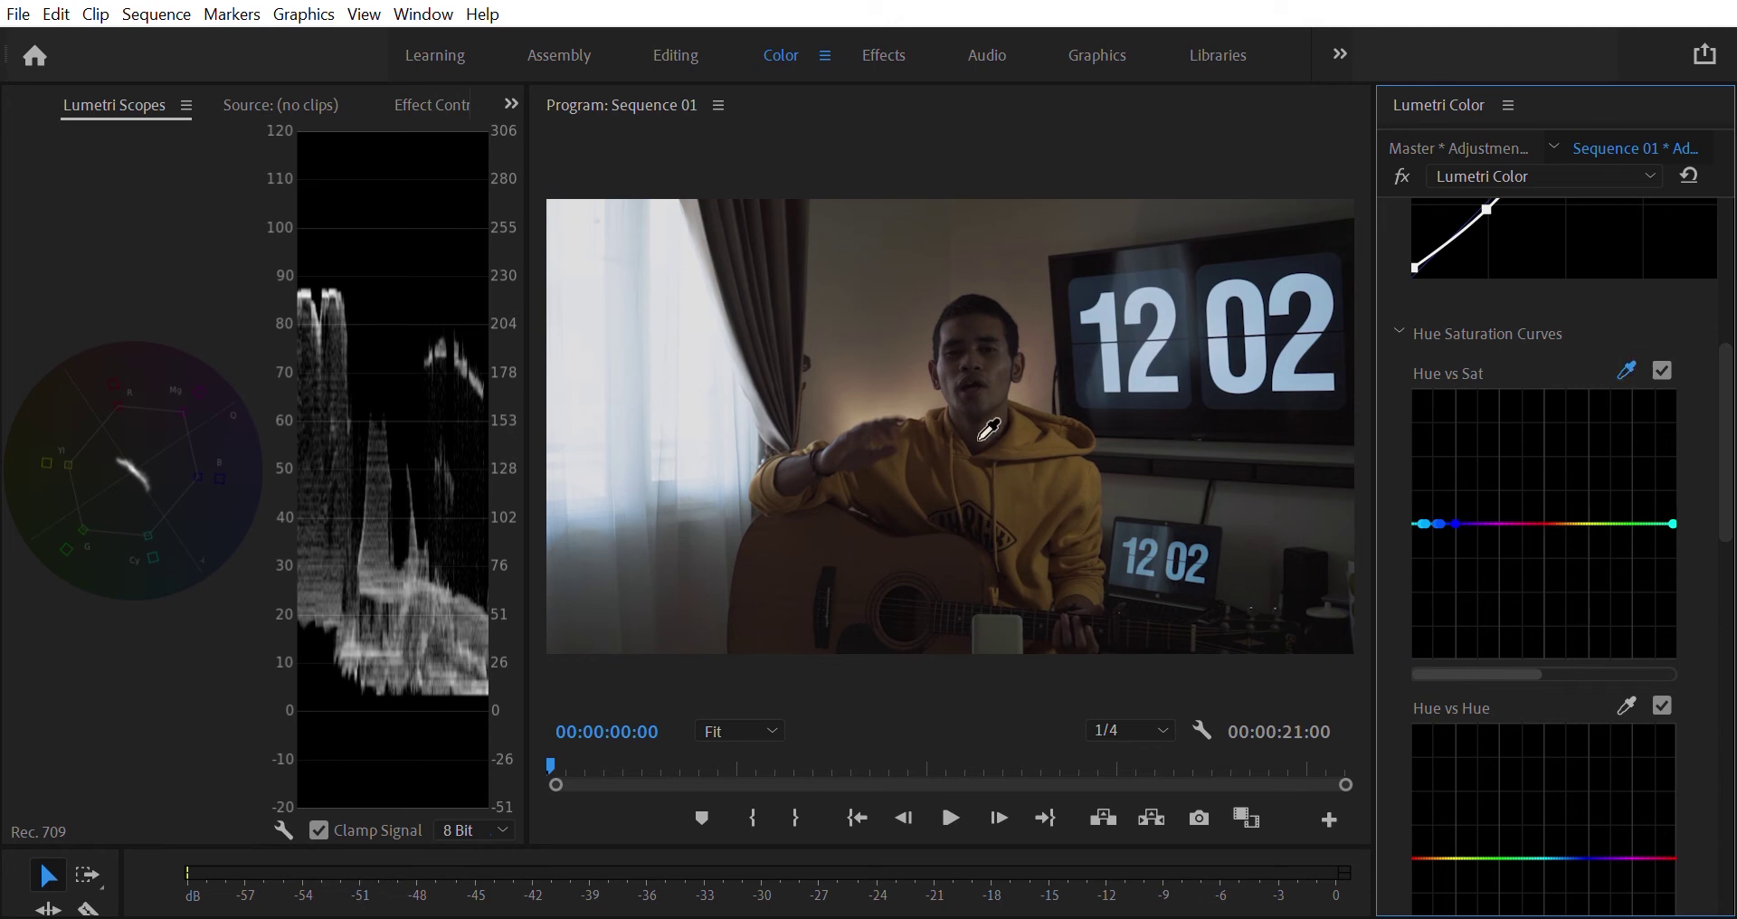
- Sample the yellow hoodie for Hue vs Sat and raise its orange point slightly above neutral, after trying a strong boost and a cut
left_click(1019, 483)
left_click_drag(1560, 524, 1562, 422)
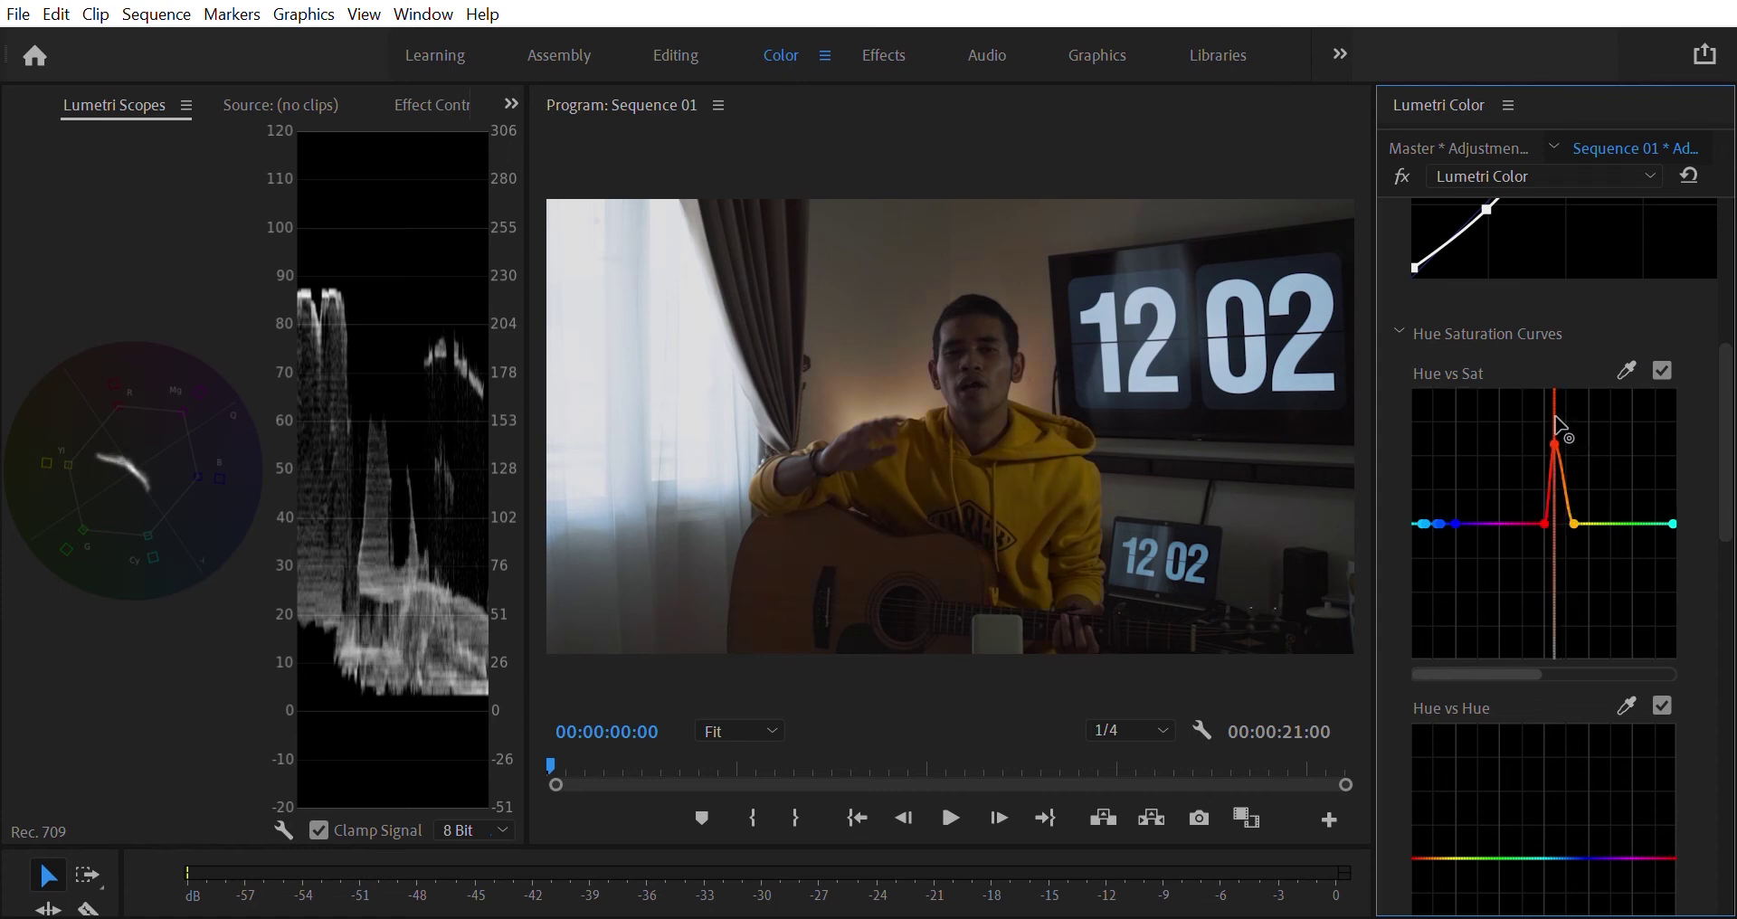
left_click_drag(1562, 434, 1566, 534)
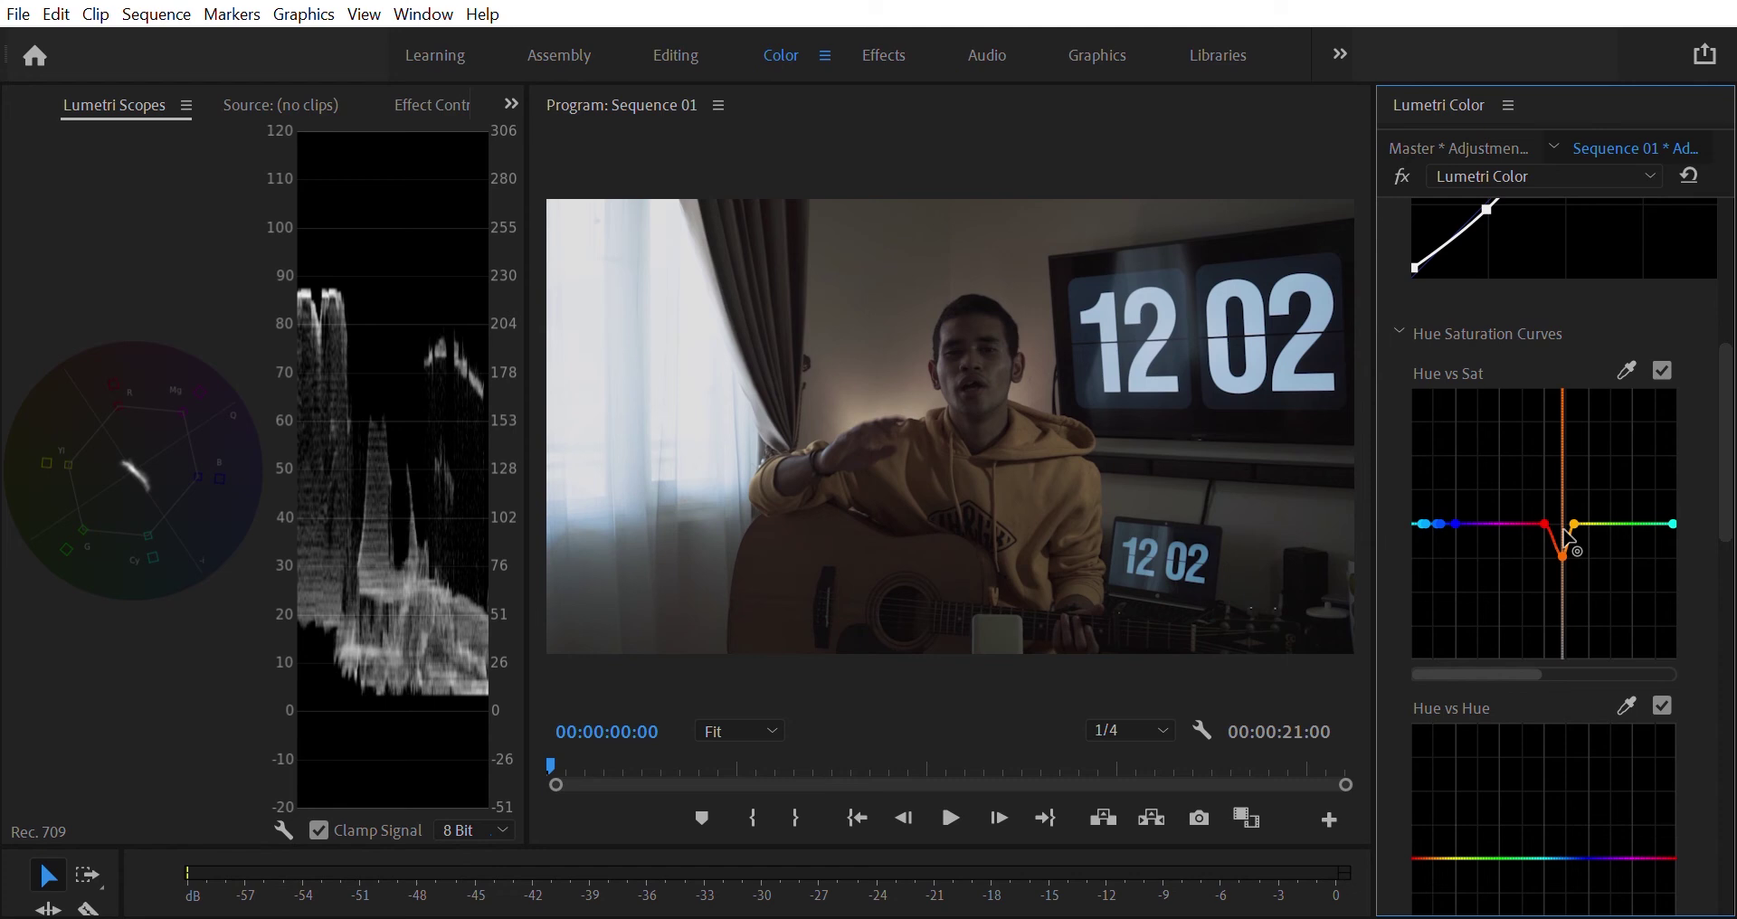
mouse_move(1563, 531)
left_mouse_down()
mouse_move(1565, 473)
mouse_move(1571, 503)
left_mouse_up()
- Sample the hoodie for the Hue vs Hue curve and raise its orange point slightly above neutral
scroll(1523, 529, "down", 2)
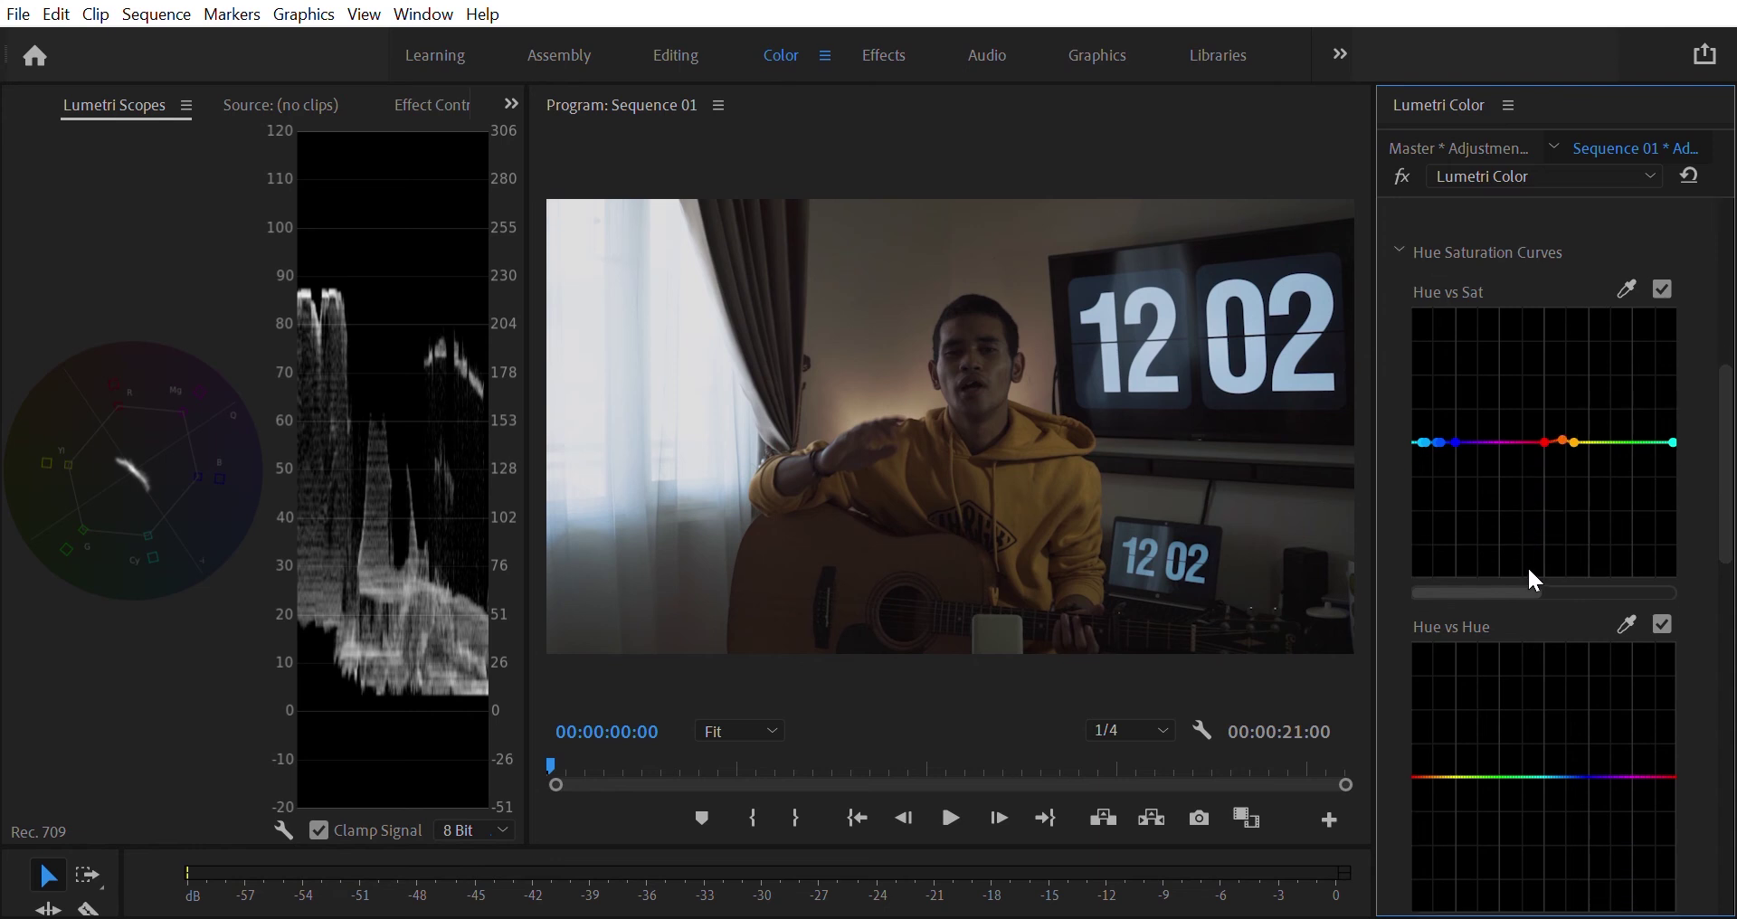
scroll(1538, 569, "right", 4)
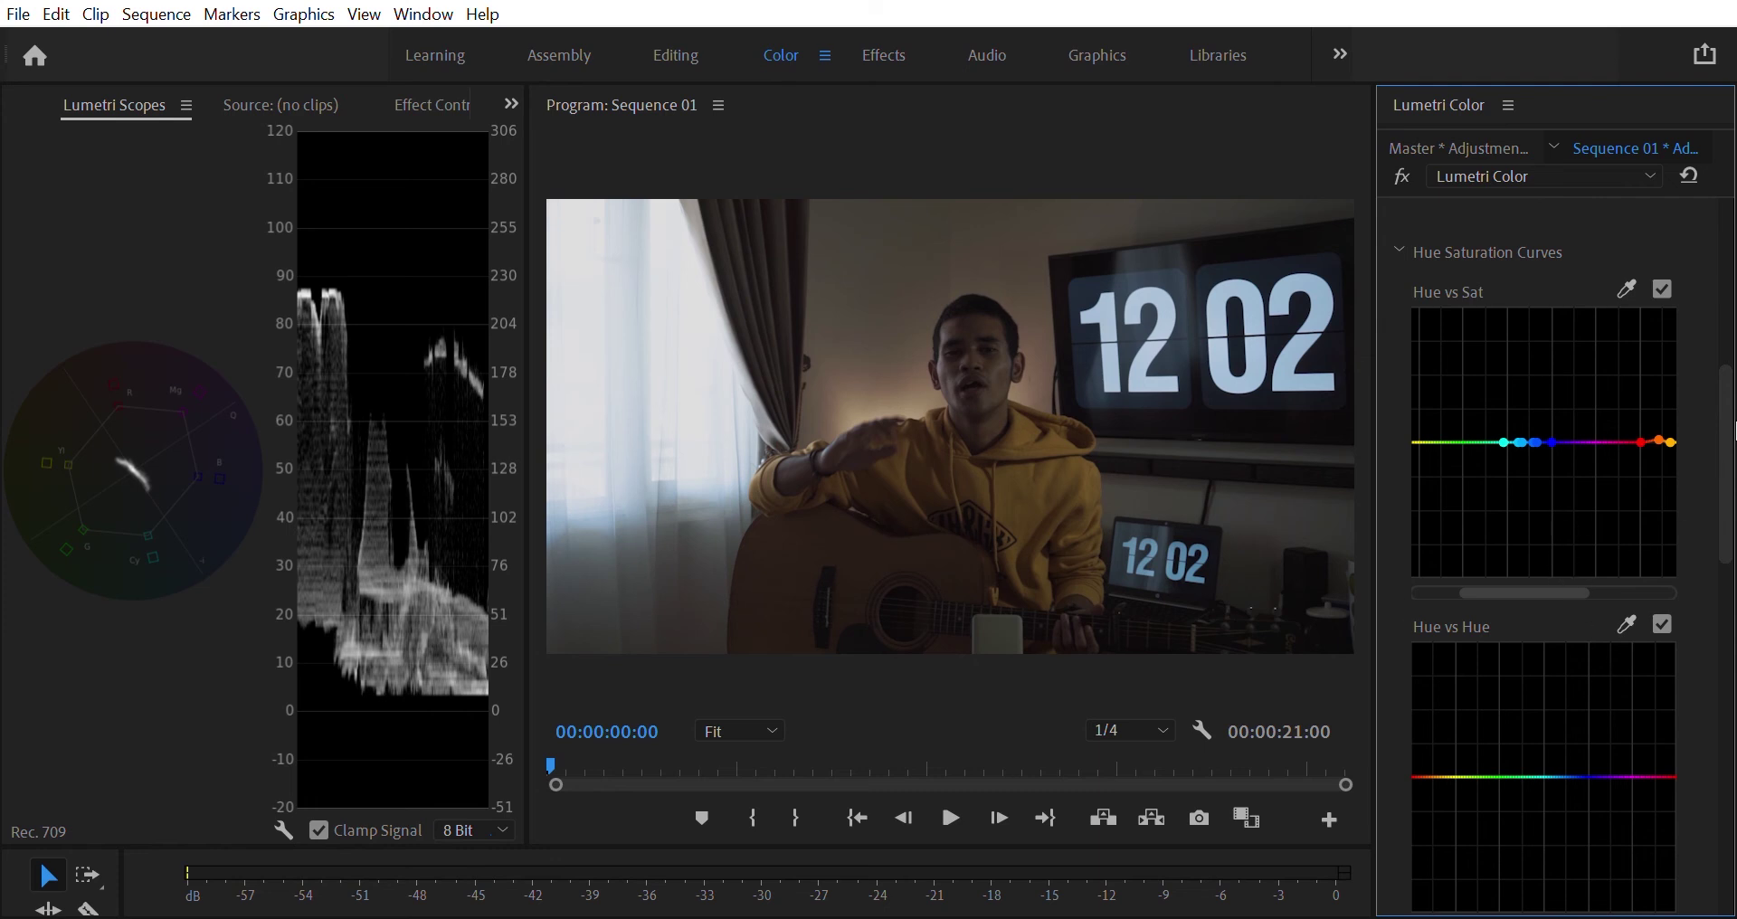
left_click_drag(1730, 424, 1725, 504)
left_click_drag(1560, 586, 1683, 573)
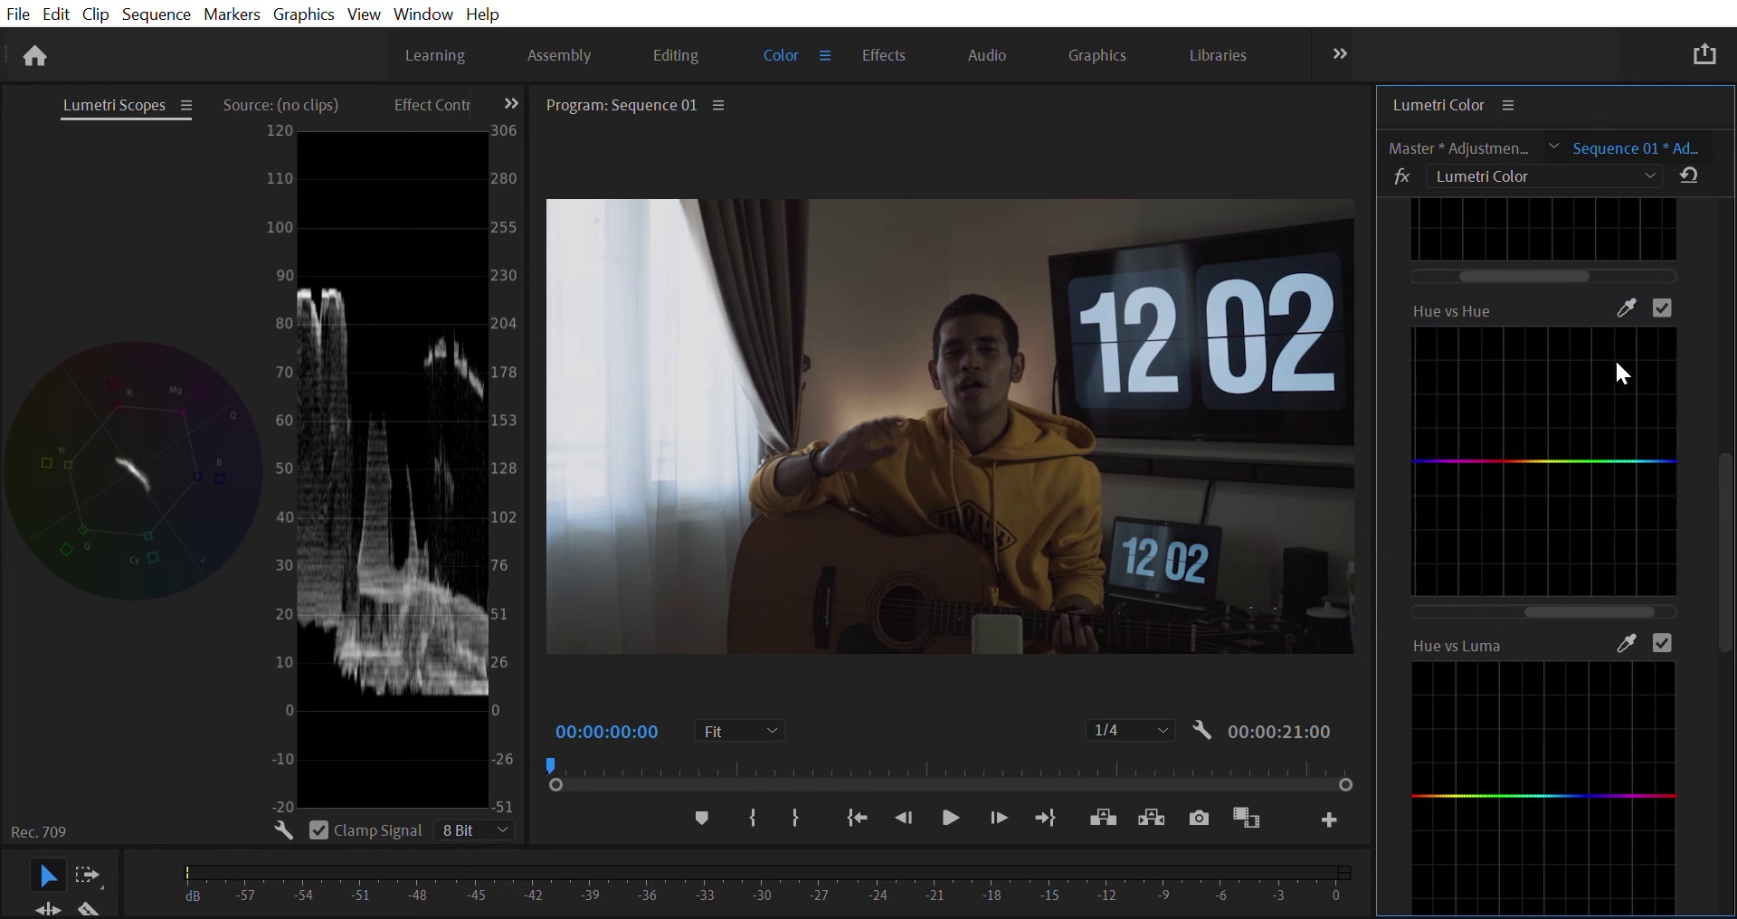
left_click(1628, 309)
left_click(1015, 485)
mouse_move(1525, 448)
left_mouse_down()
mouse_move(1536, 567)
mouse_move(1517, 319)
mouse_move(1529, 594)
mouse_move(1529, 438)
left_mouse_up()
- Sample the hoodie for the Hue vs Luma curve and lift its middle point very slightly
scroll(1574, 478, "down", 3)
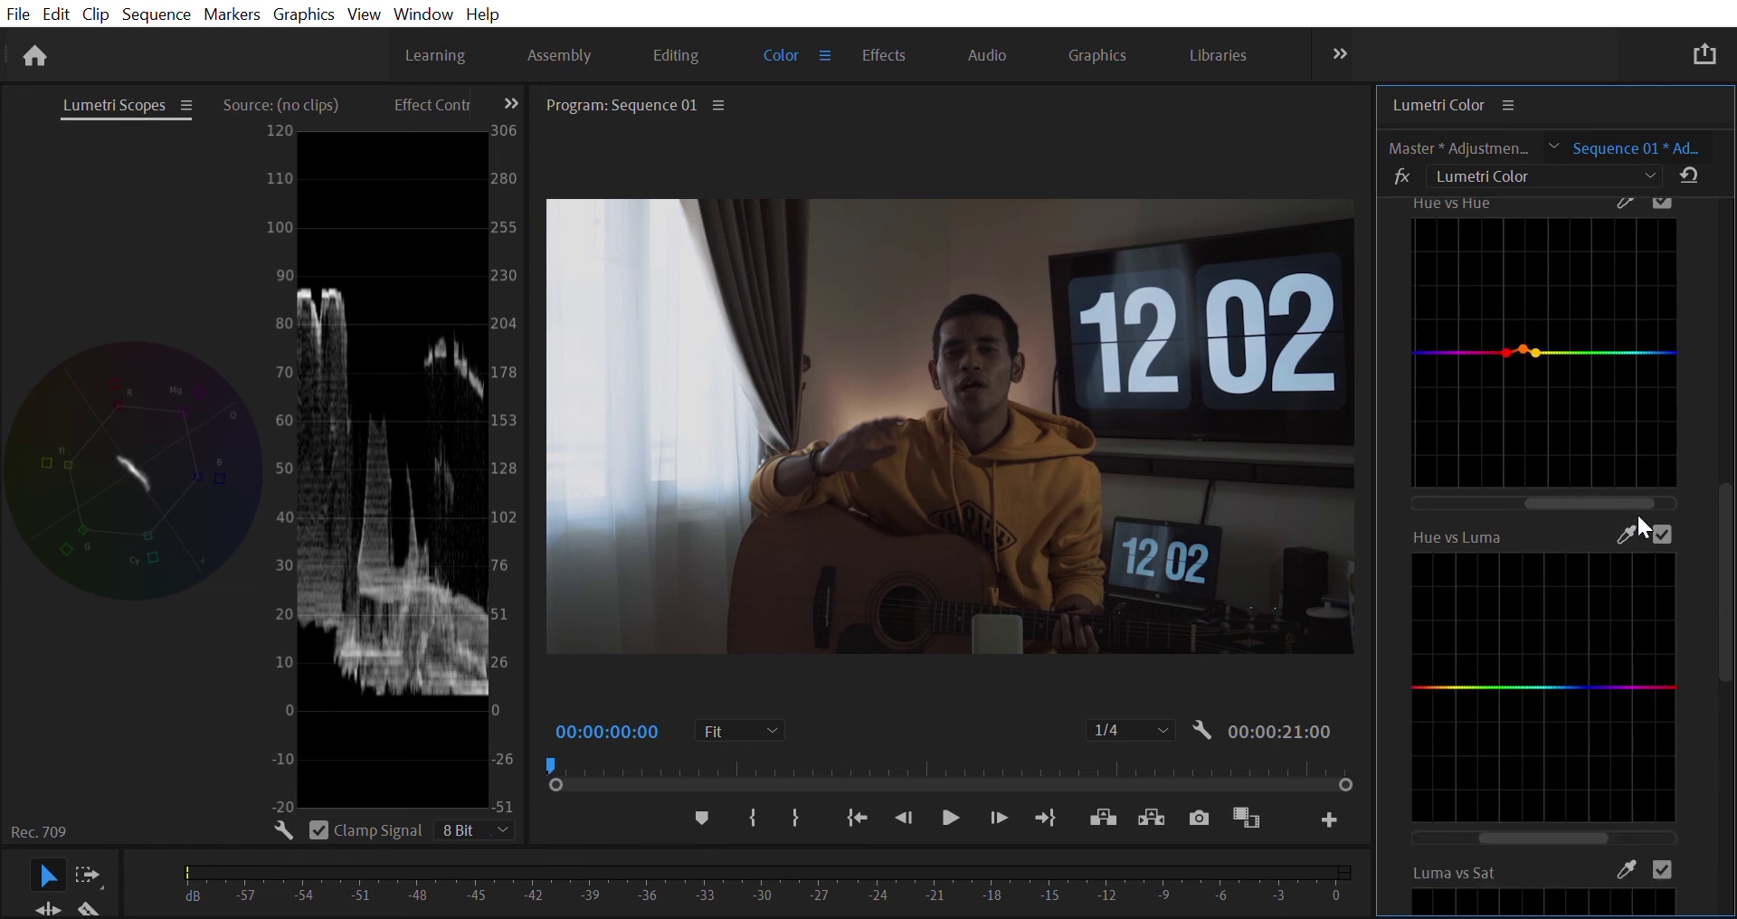
left_click(1630, 535)
left_click(1044, 484)
left_click_drag(1591, 825, 1625, 822)
mouse_move(1469, 672)
left_mouse_down()
mouse_move(1456, 771)
mouse_move(1491, 780)
mouse_move(1458, 687)
mouse_move(1463, 550)
mouse_move(1465, 679)
mouse_move(1458, 661)
left_mouse_up()
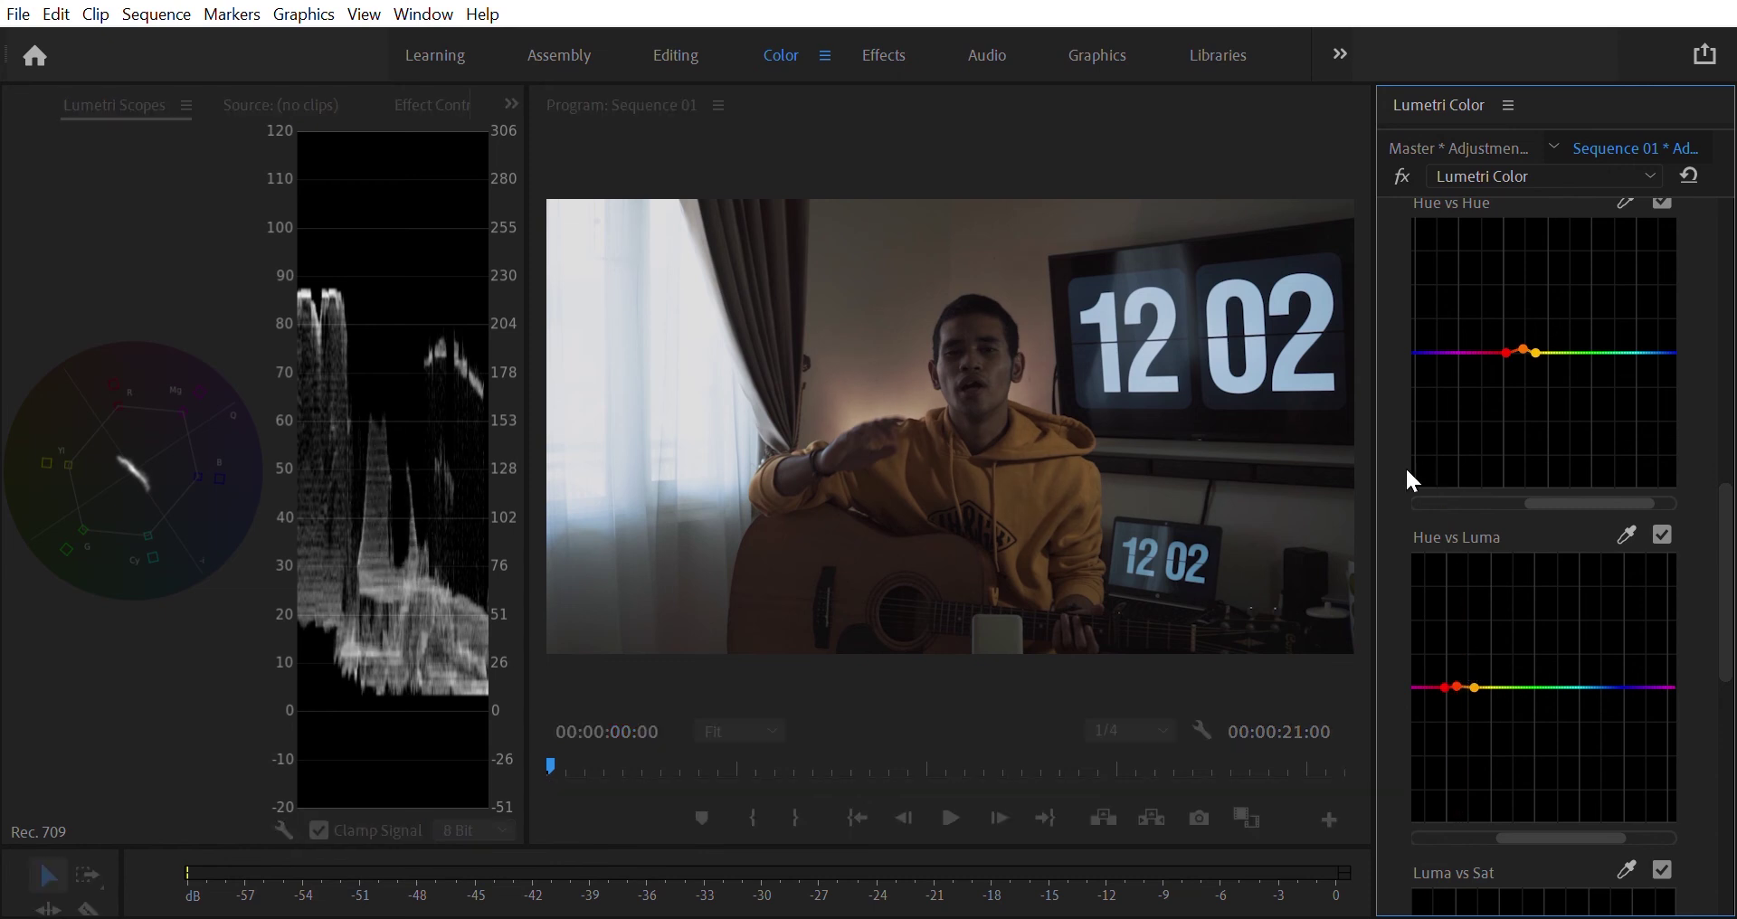
- Review the Hue Saturation Curves, the Color Wheels & Match controls and the Creative section's settings
left_click_drag(1725, 542, 1728, 435)
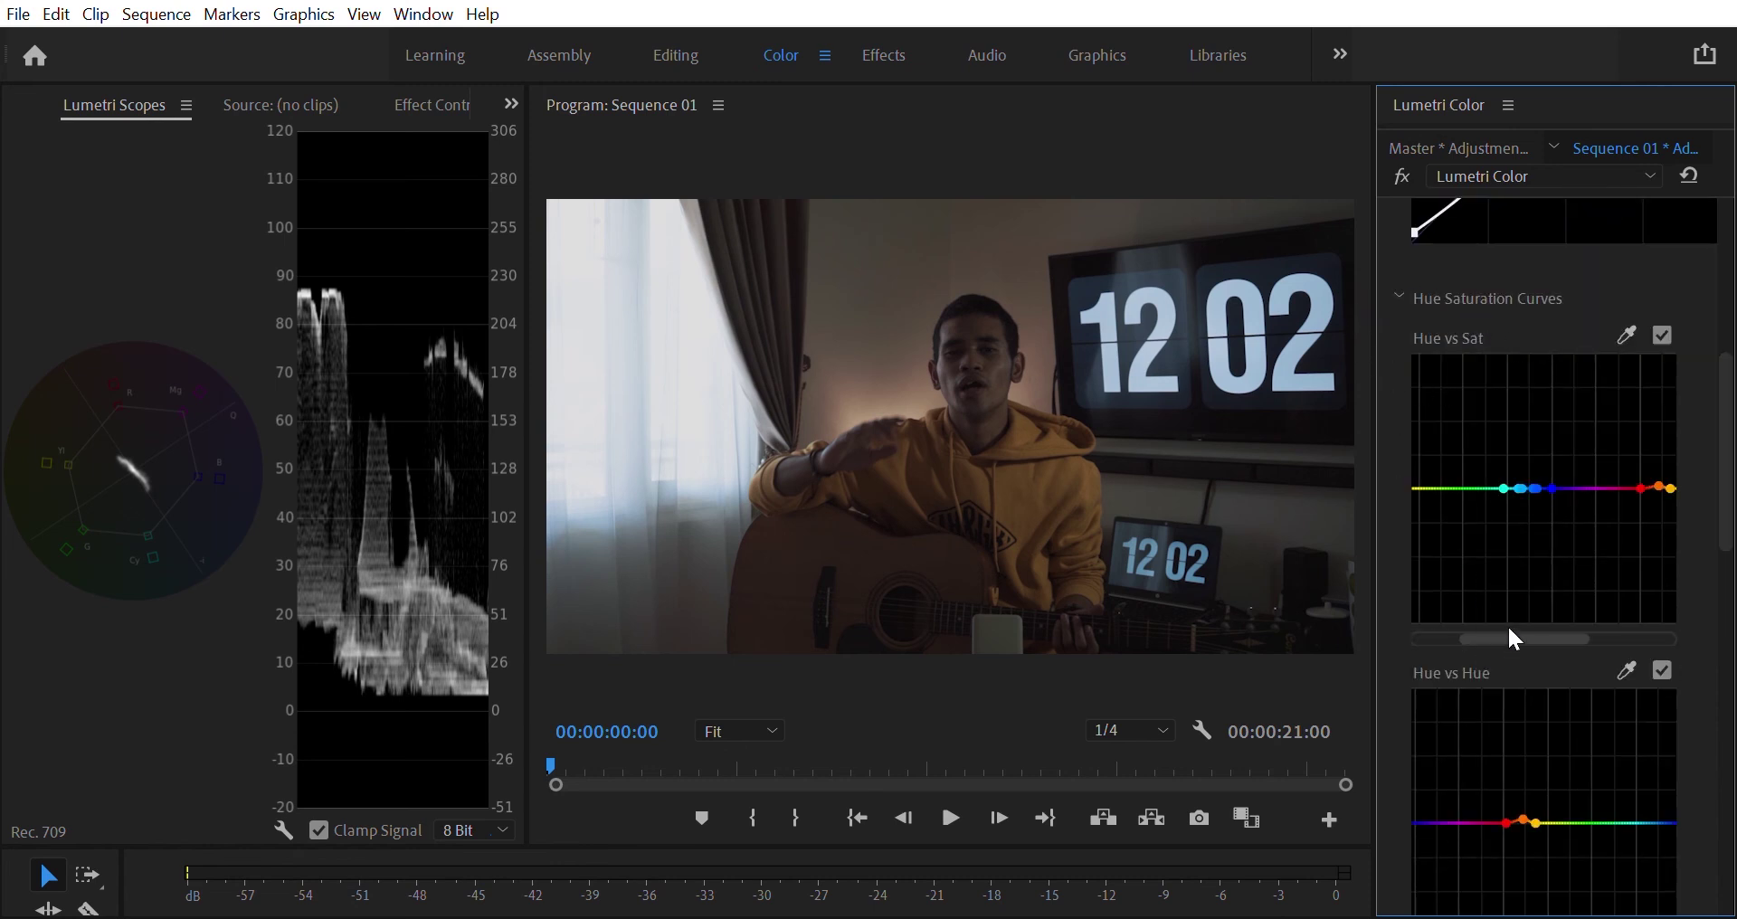
left_click_drag(1725, 485, 1726, 594)
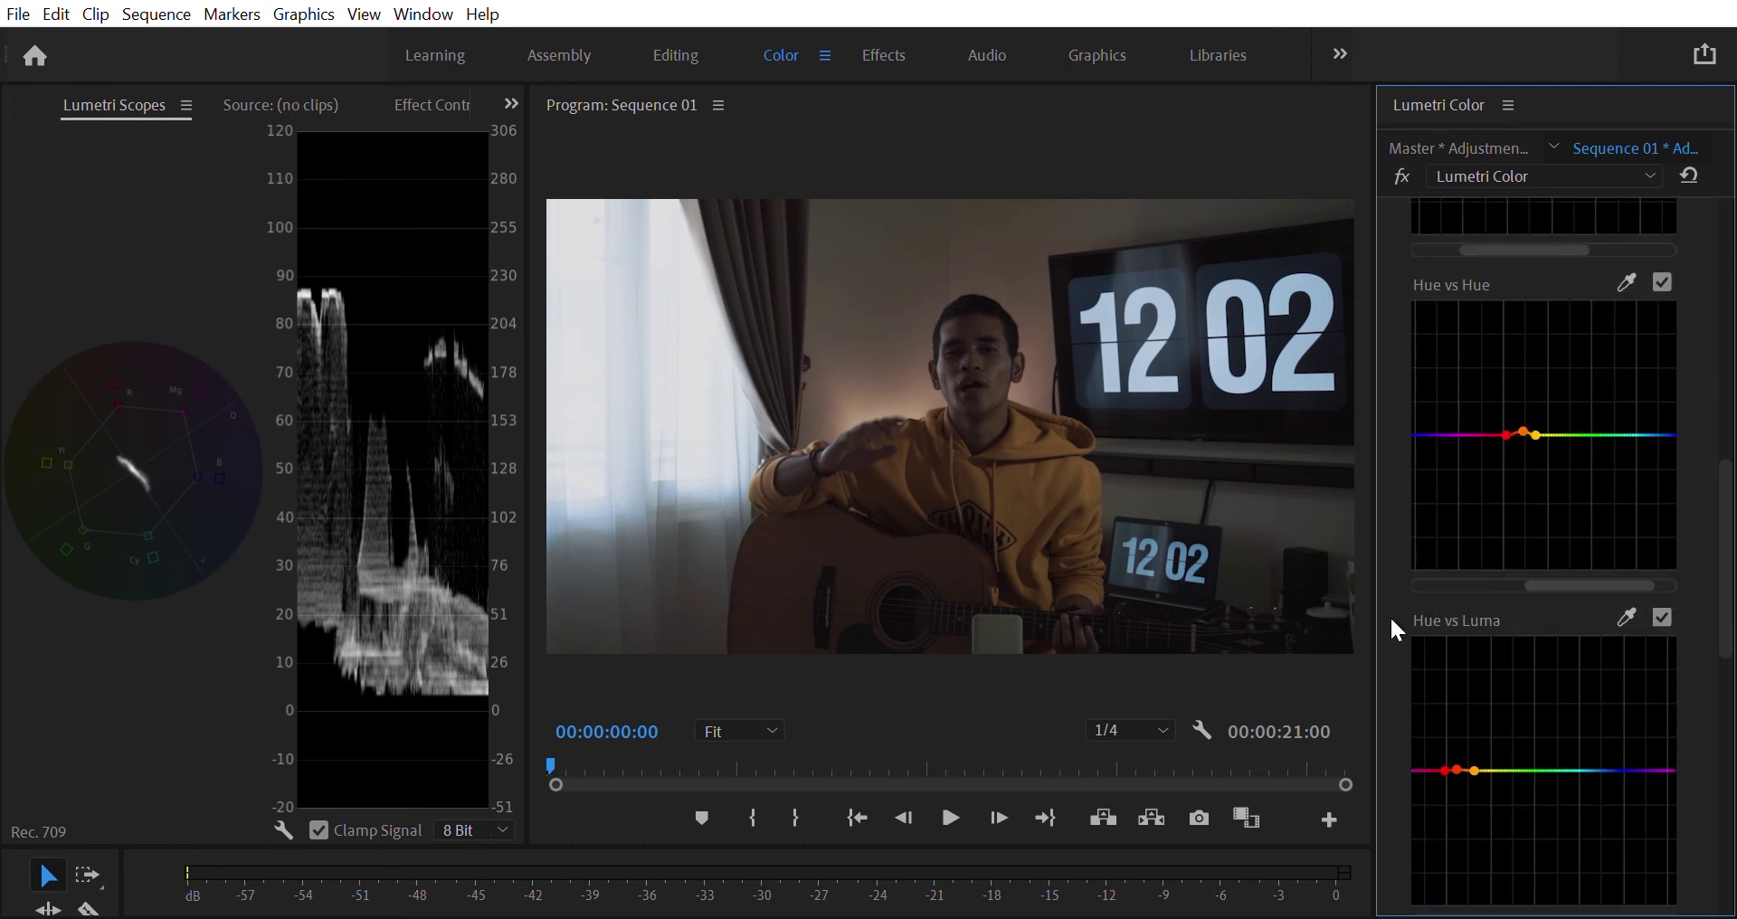
left_click_drag(1726, 518, 1723, 737)
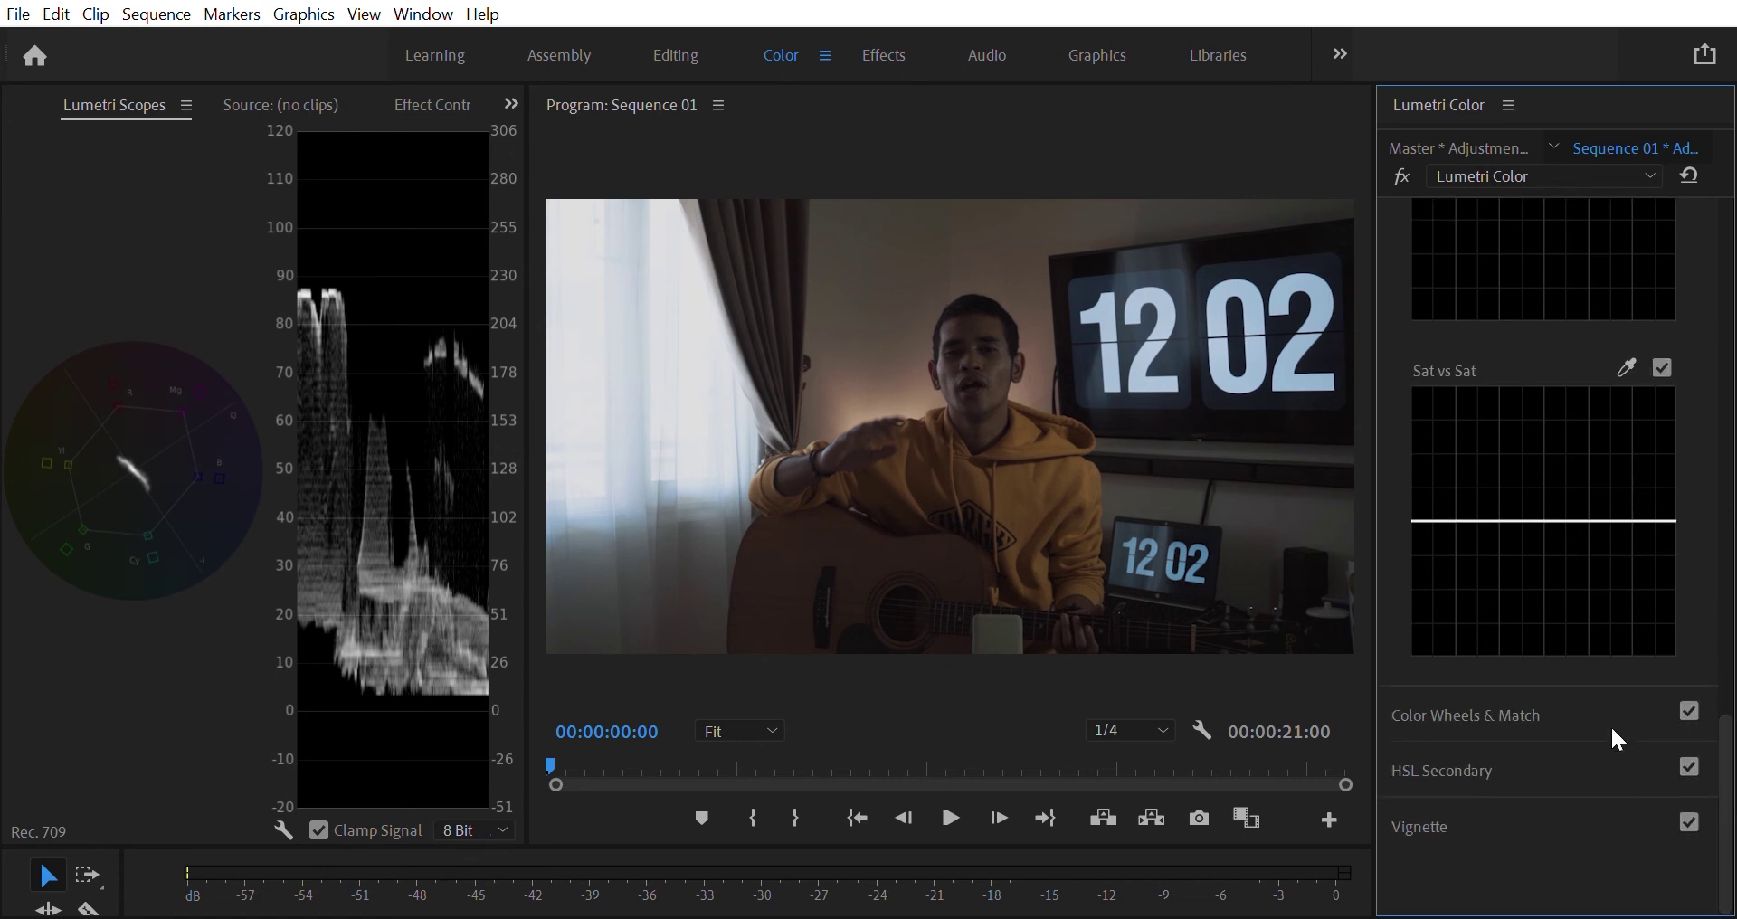
left_click(1556, 692)
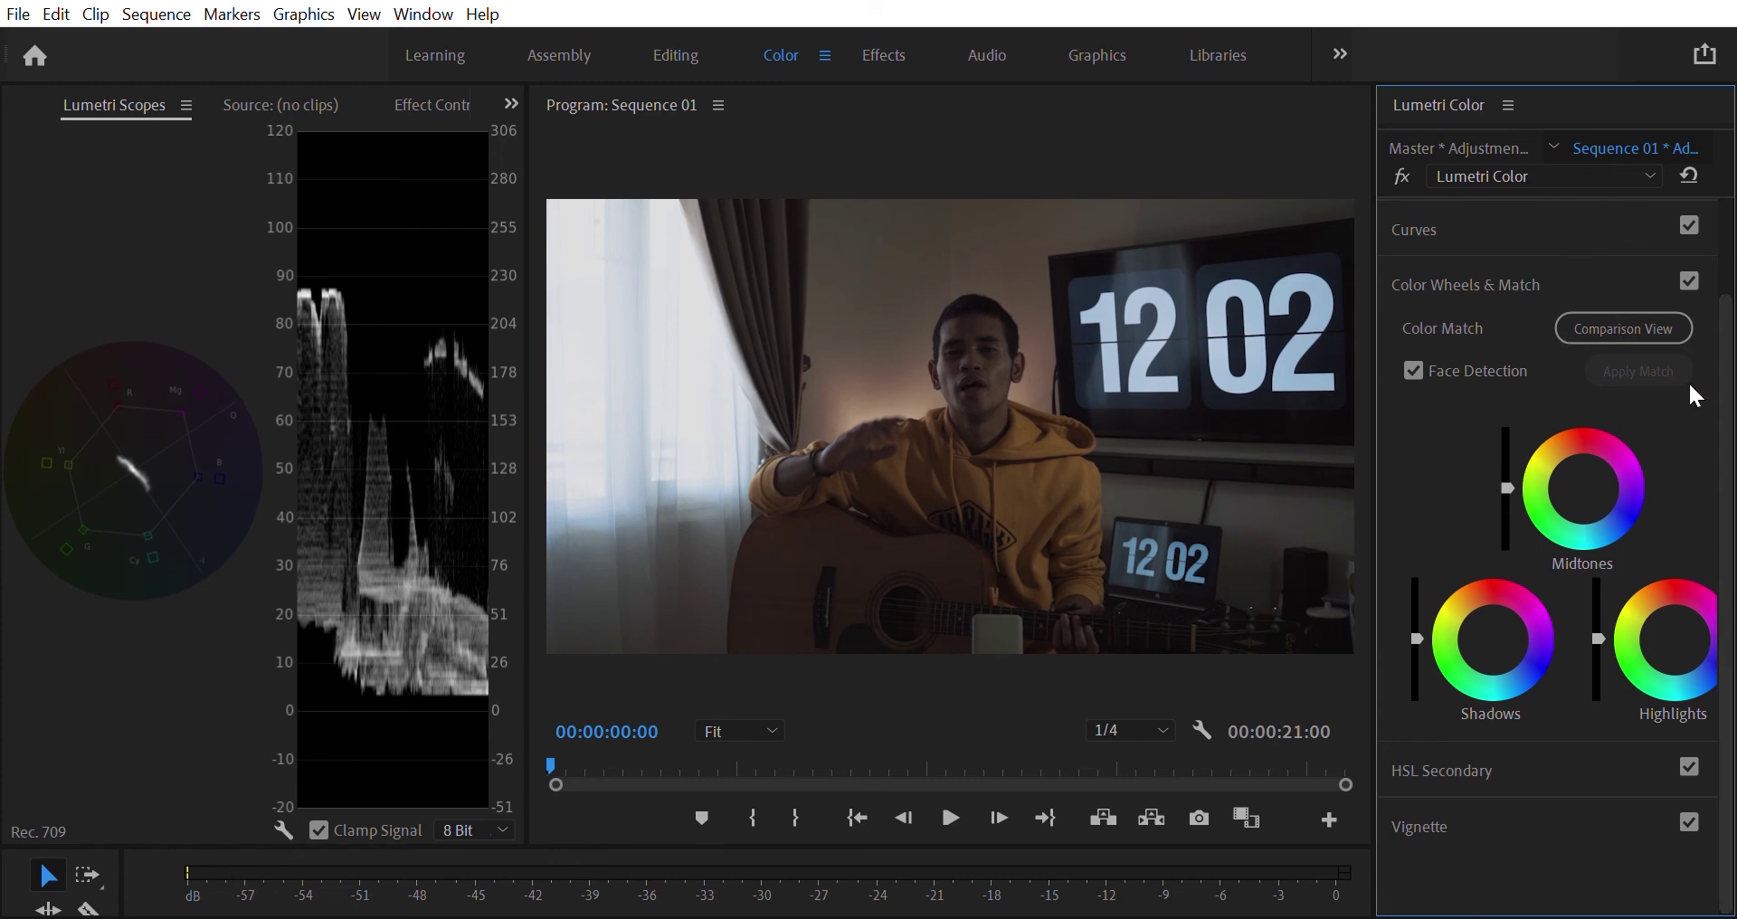
scroll(1732, 282, "up", 1)
scroll(1733, 282, "up", 1)
left_click(1524, 264)
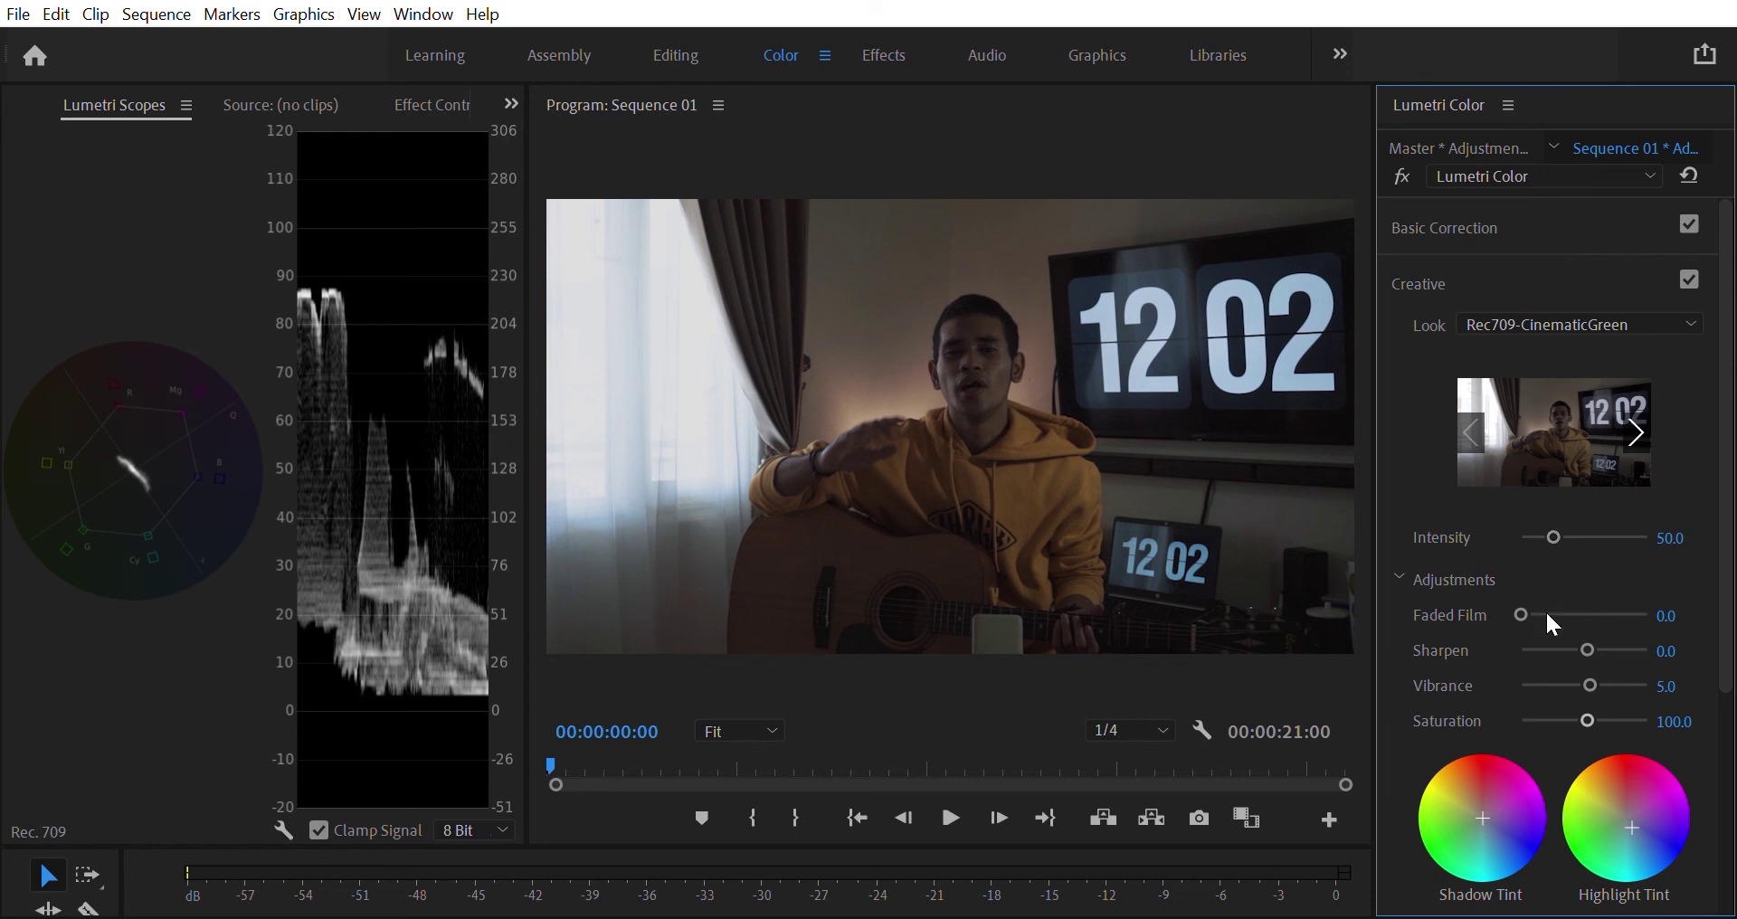
scroll(1727, 453, "down", 3)
scroll(1633, 885, "down", 4)
- Open the HSL Secondary section and set its key color by sampling the skin on the man's face
left_click(1512, 763)
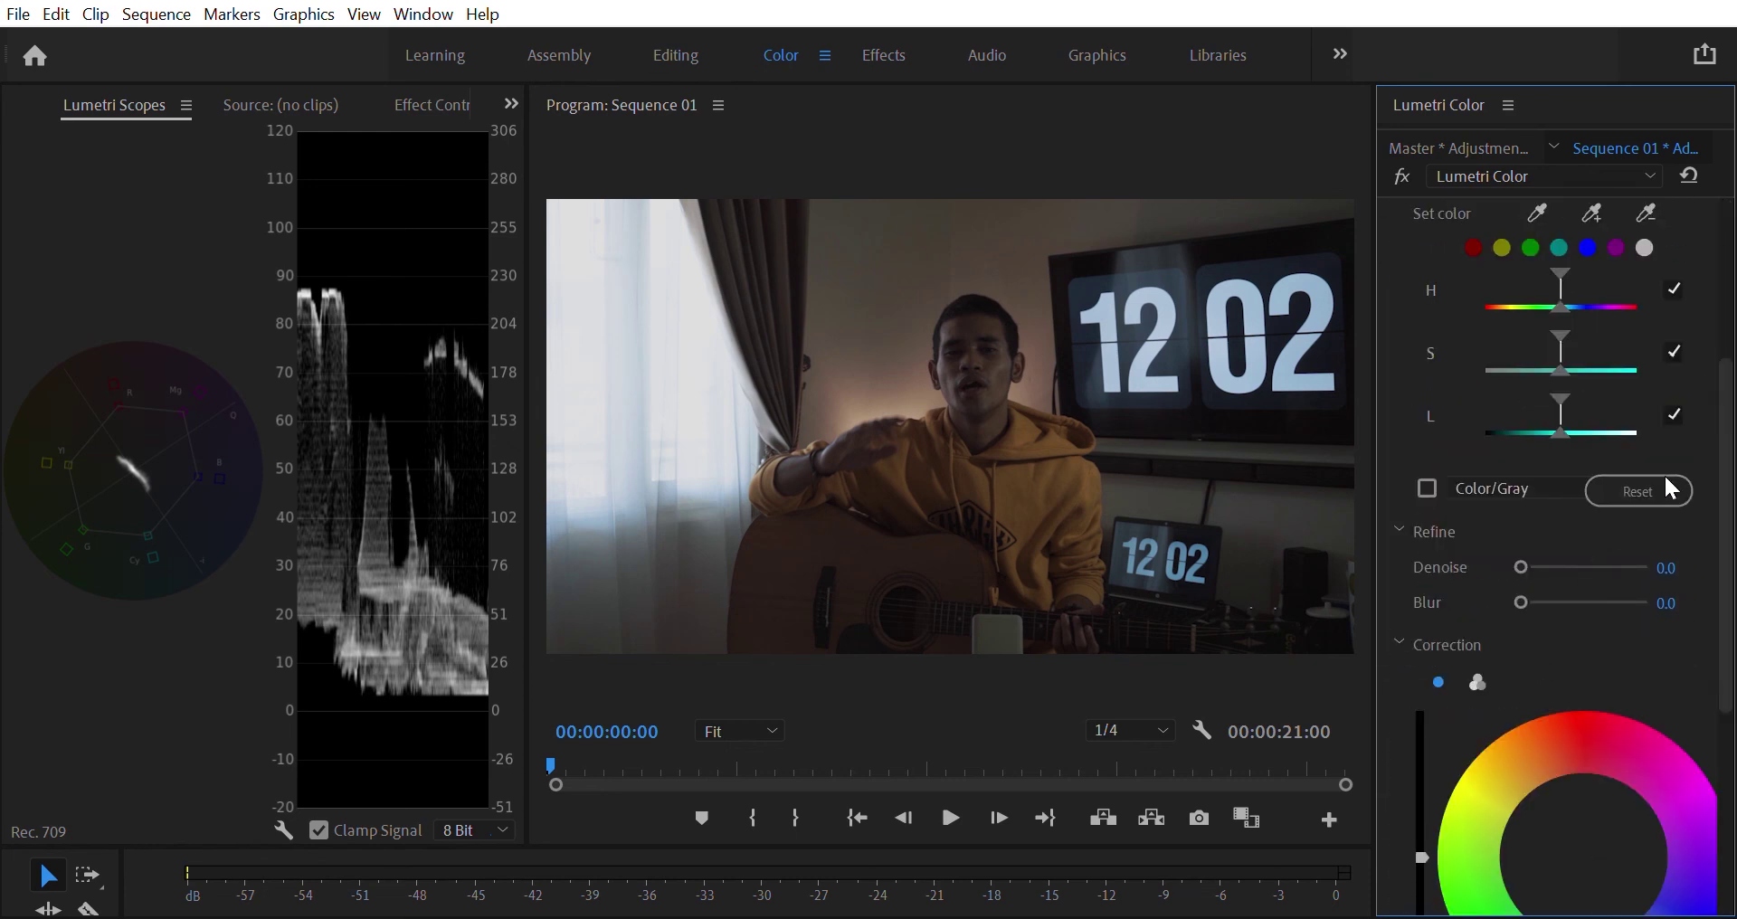
scroll(1707, 347, "up", 3)
scroll(1597, 342, "up", 2)
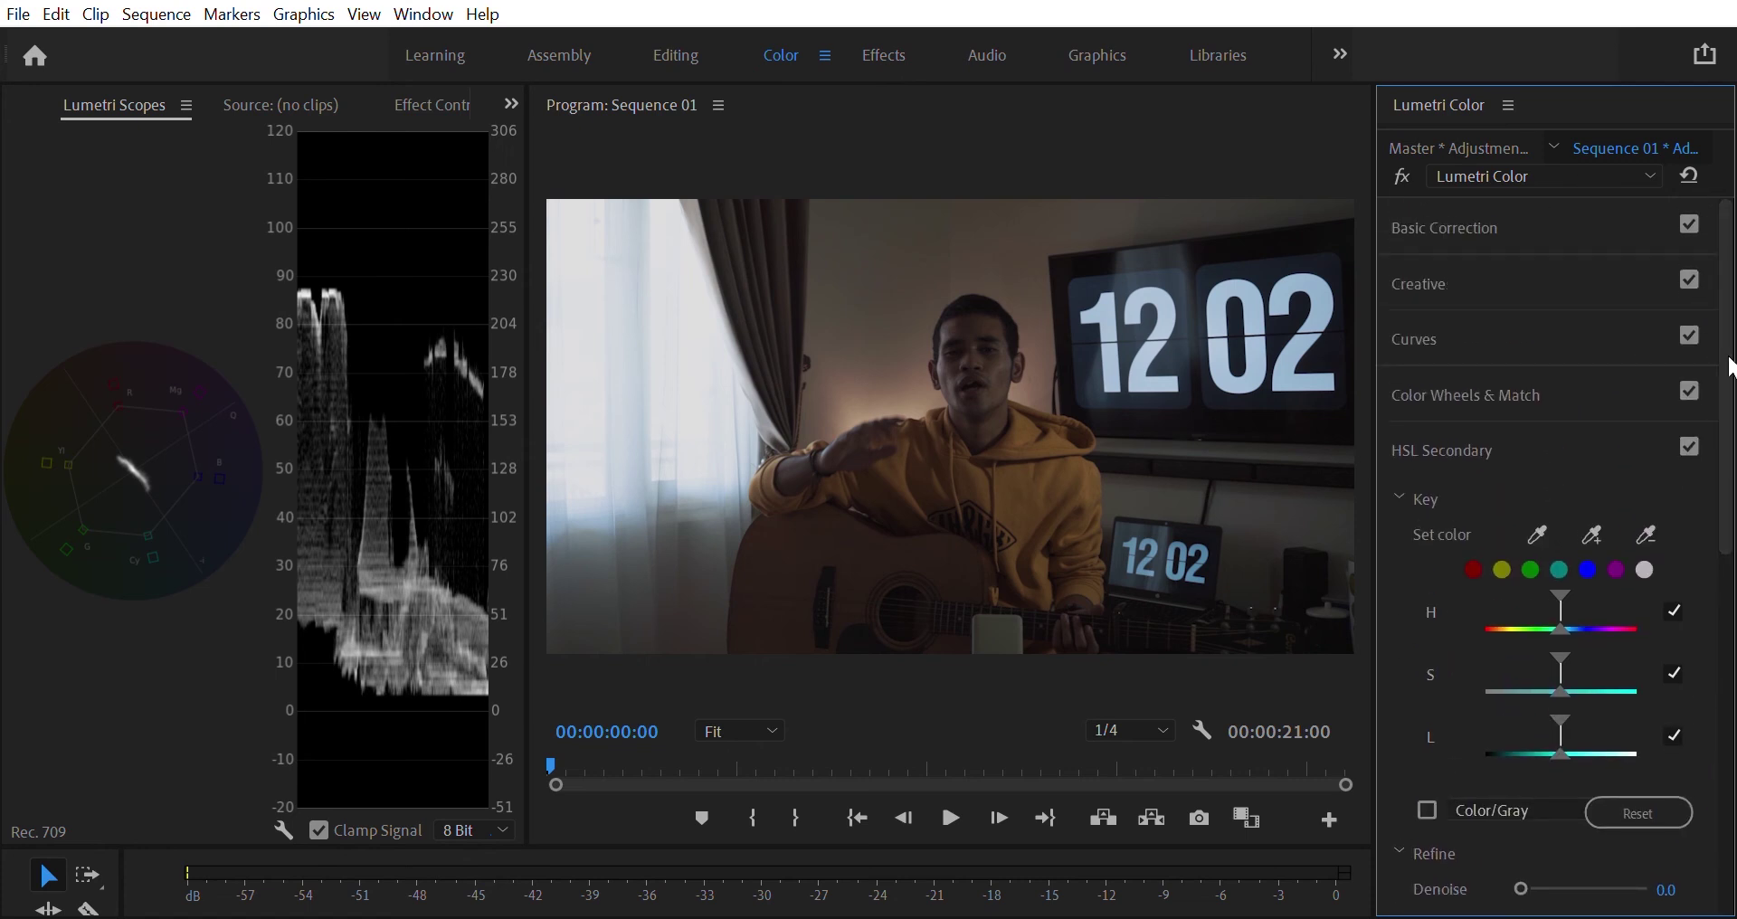
scroll(1730, 380, "down", 2)
scroll(1733, 497, "down", 3)
scroll(1734, 497, "up", 1)
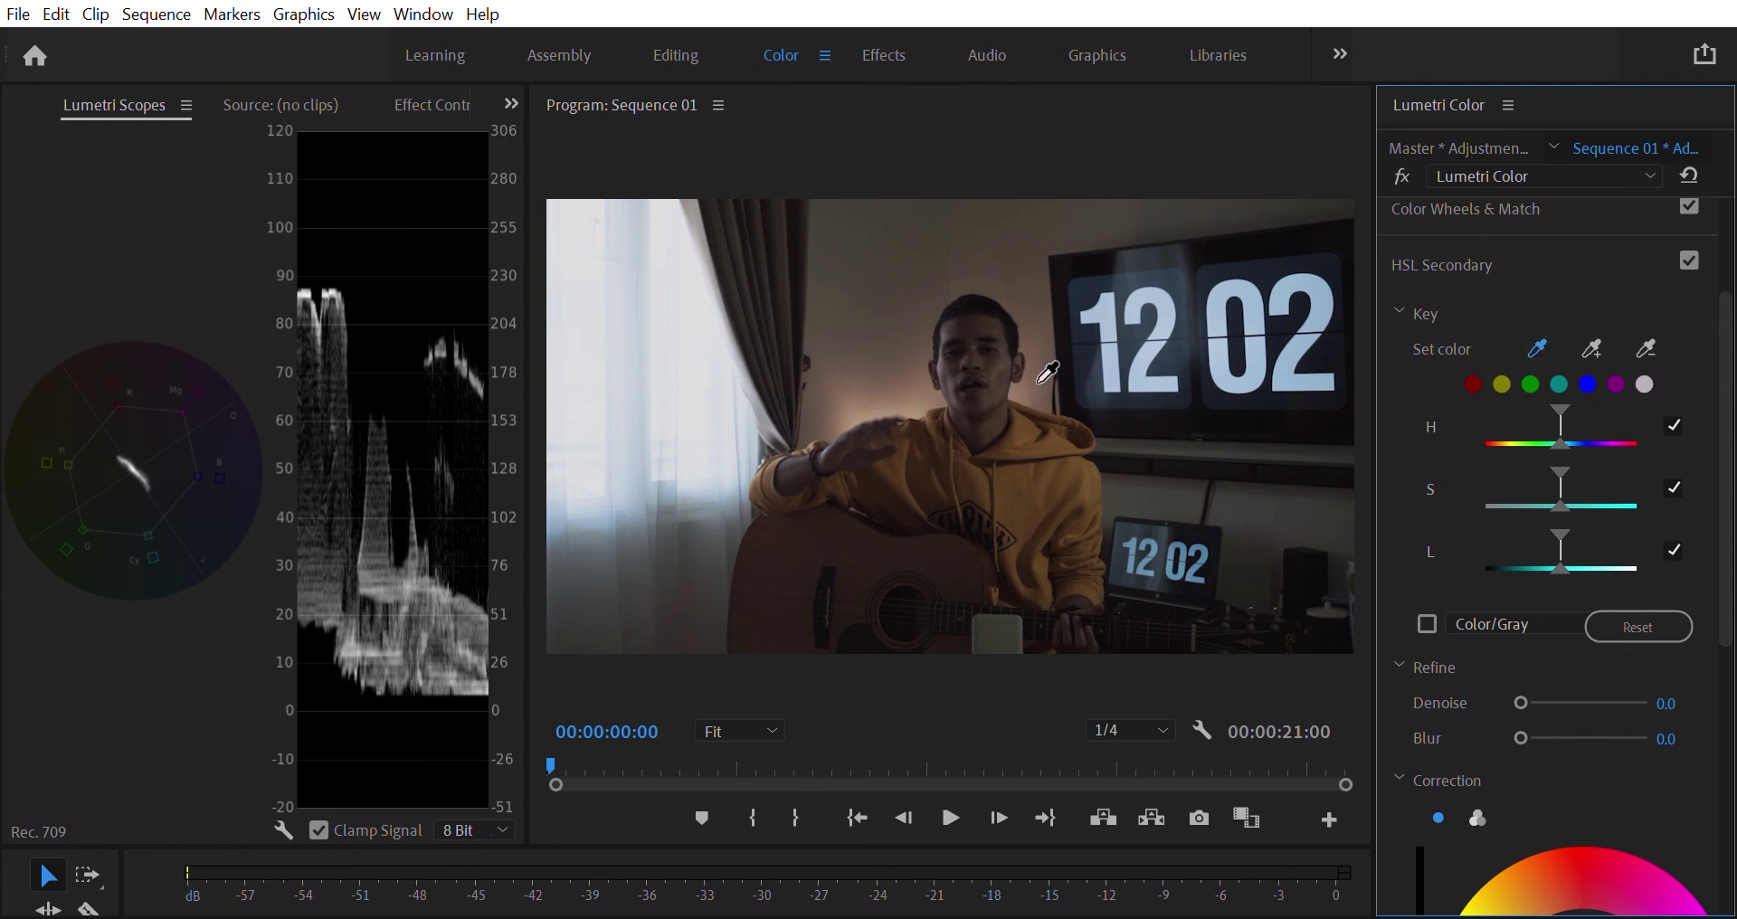
left_click(1006, 368)
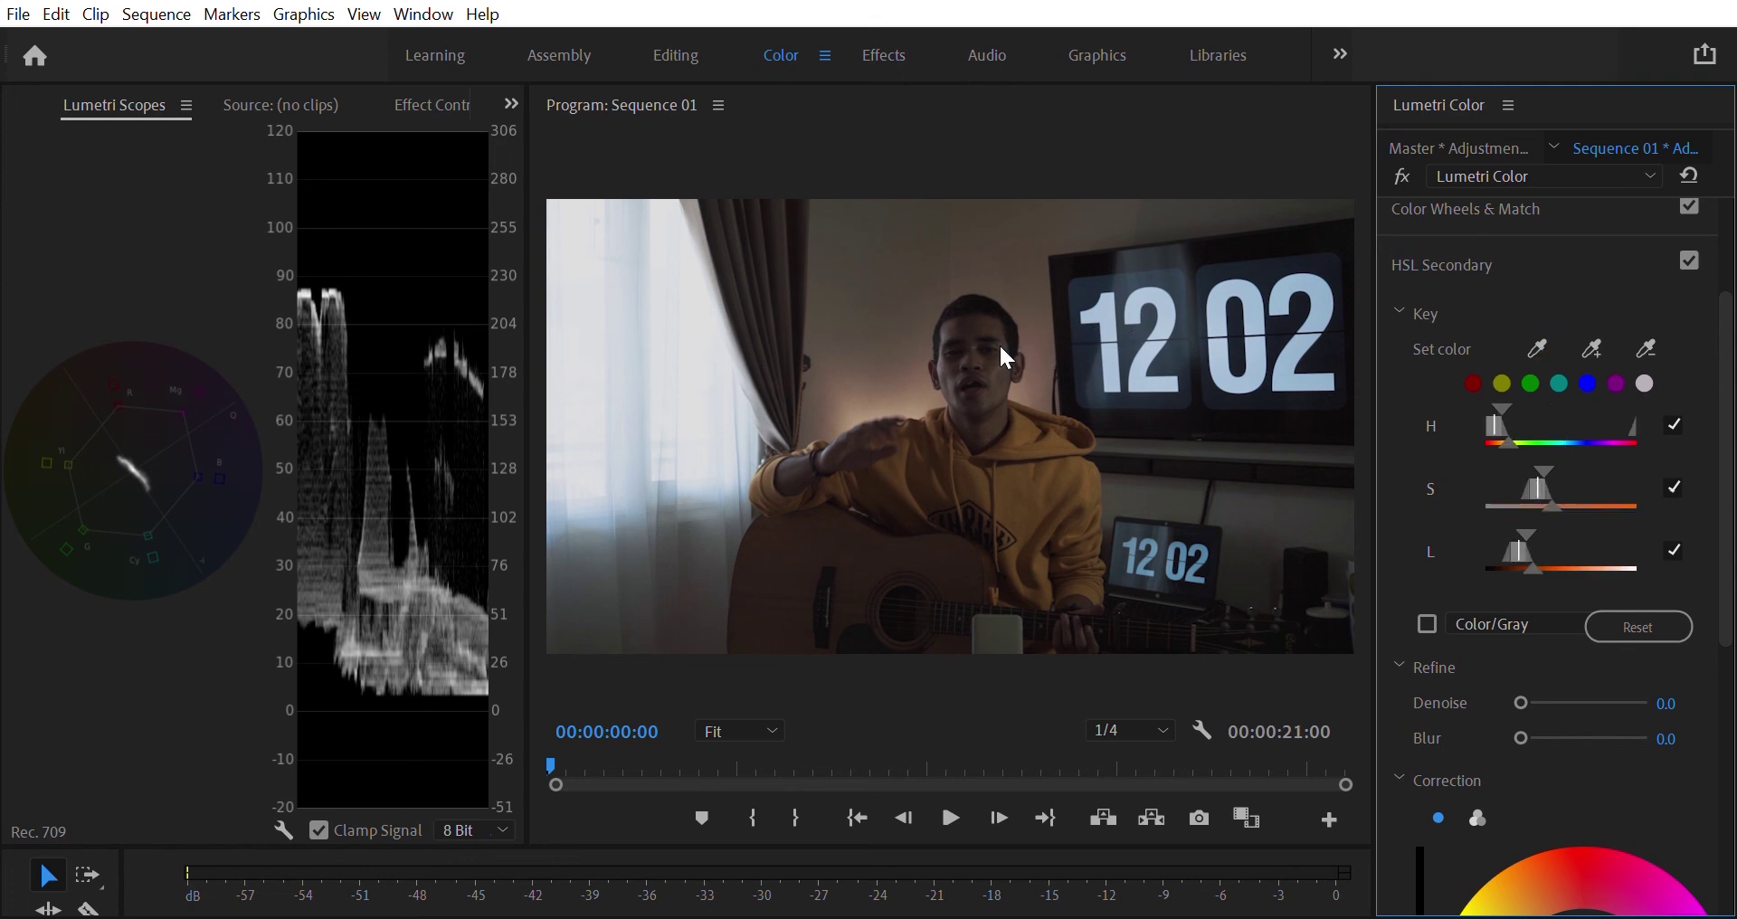
- Show the key as a Color/Gray mask and widen its hue, saturation and luminance ranges to take in more of the subject
left_click(1436, 595)
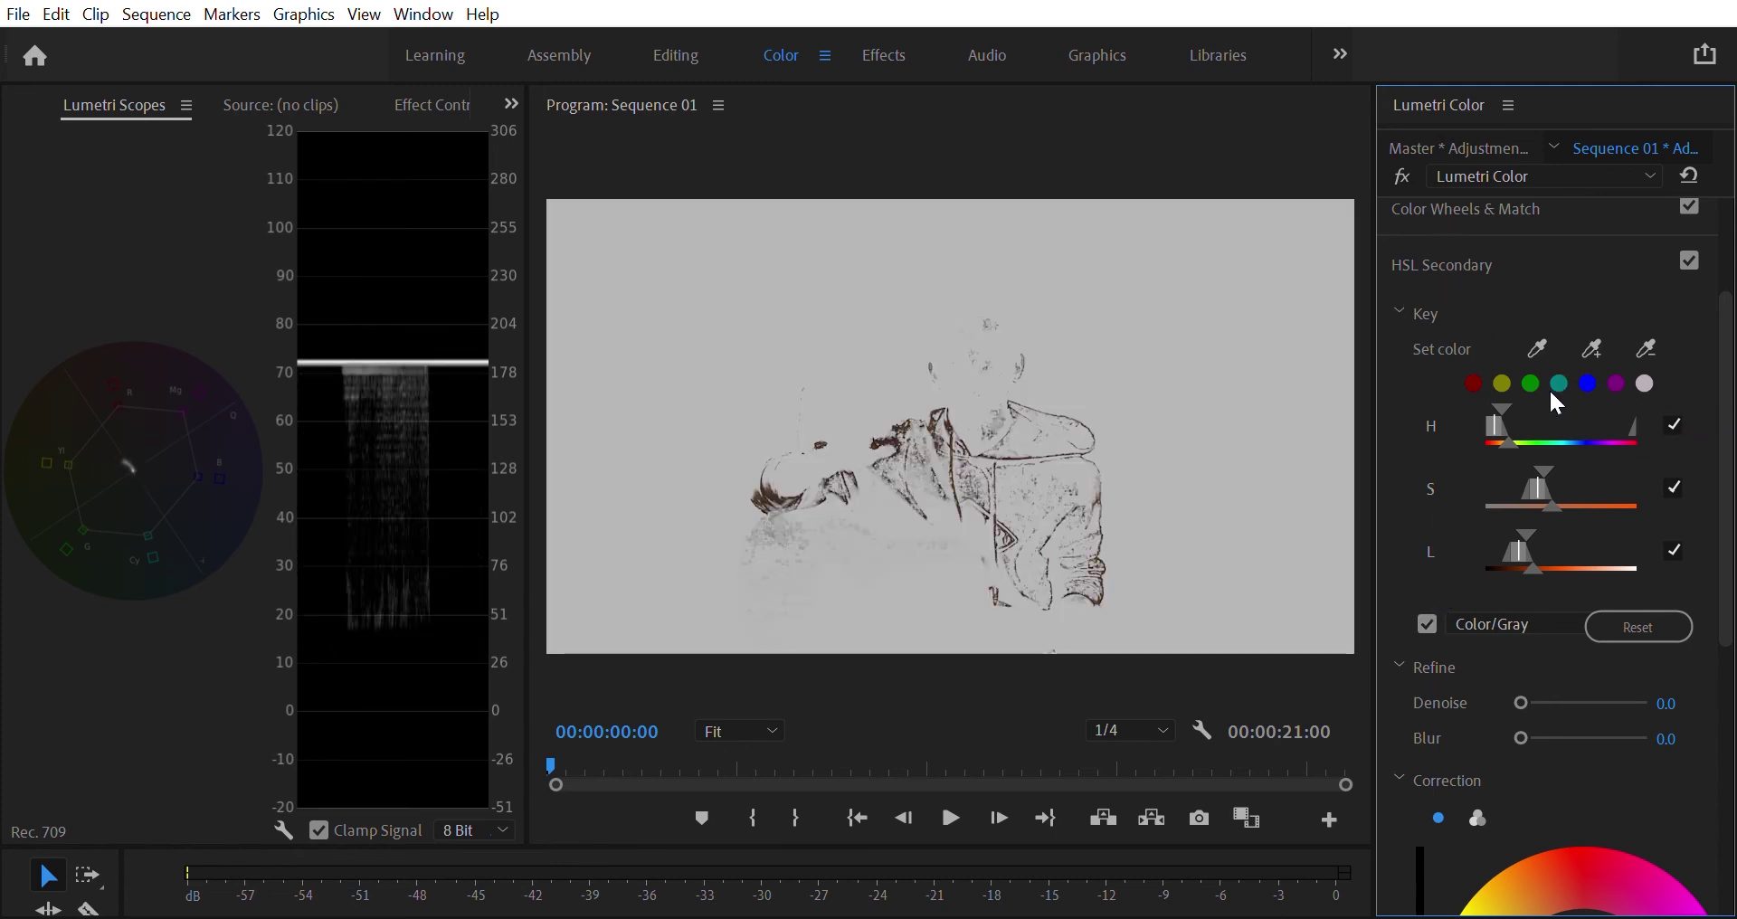
left_click_drag(1501, 410, 1591, 480)
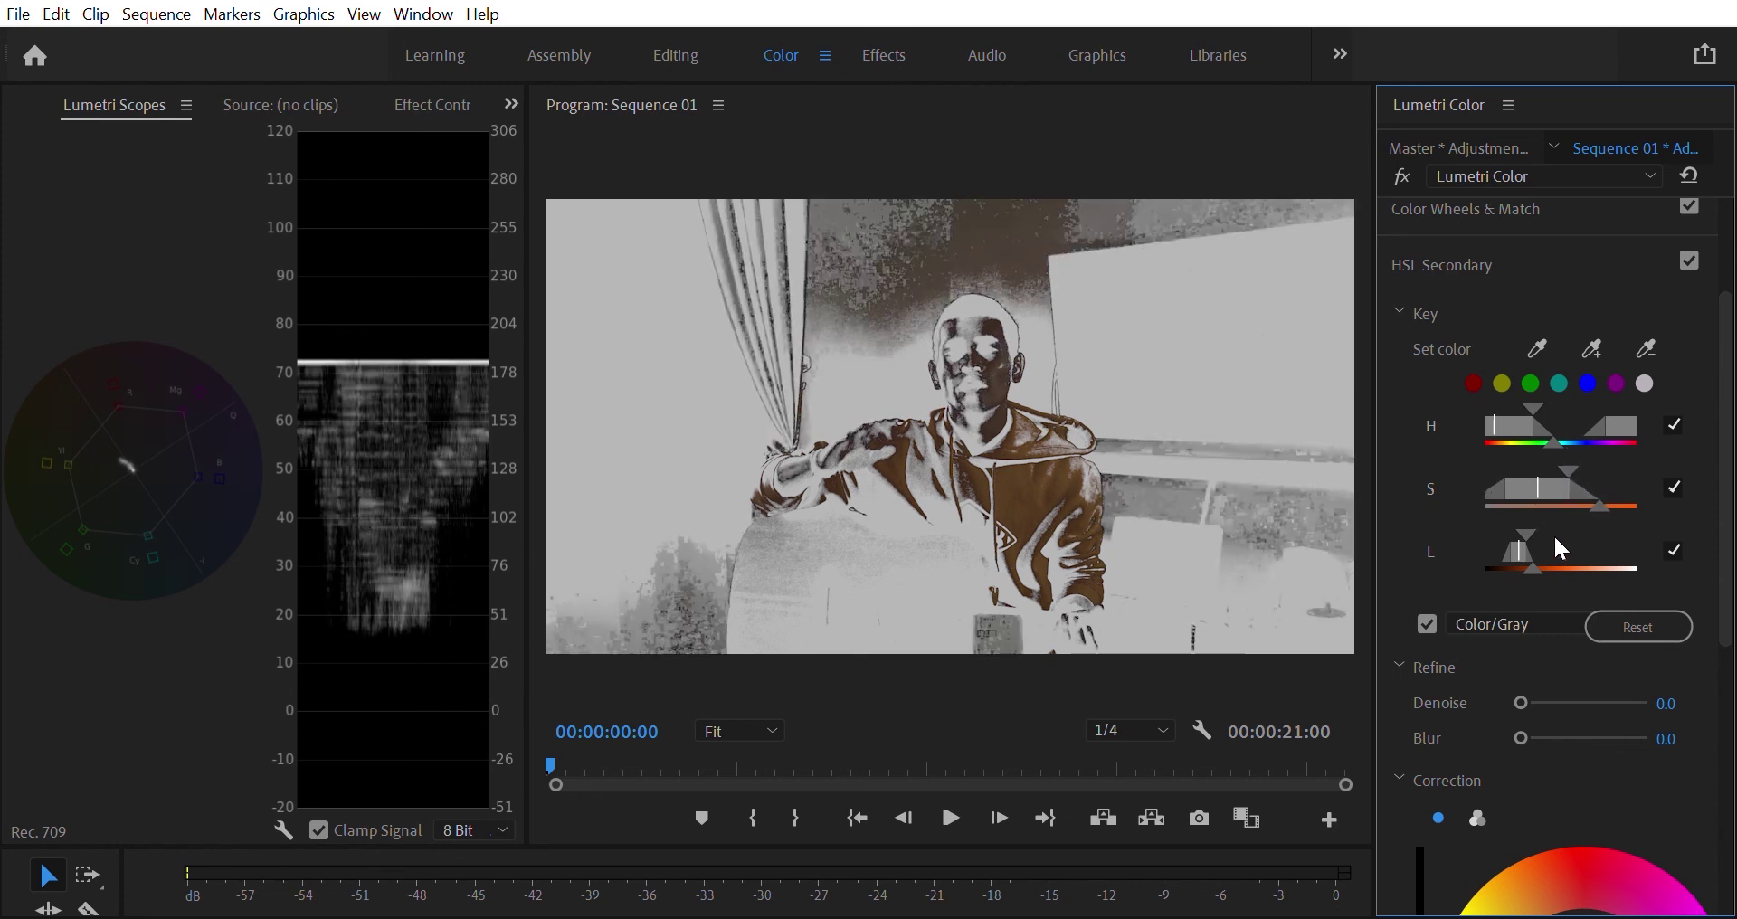
mouse_move(1541, 541)
left_mouse_down()
mouse_move(1560, 541)
mouse_move(1540, 512)
left_mouse_up()
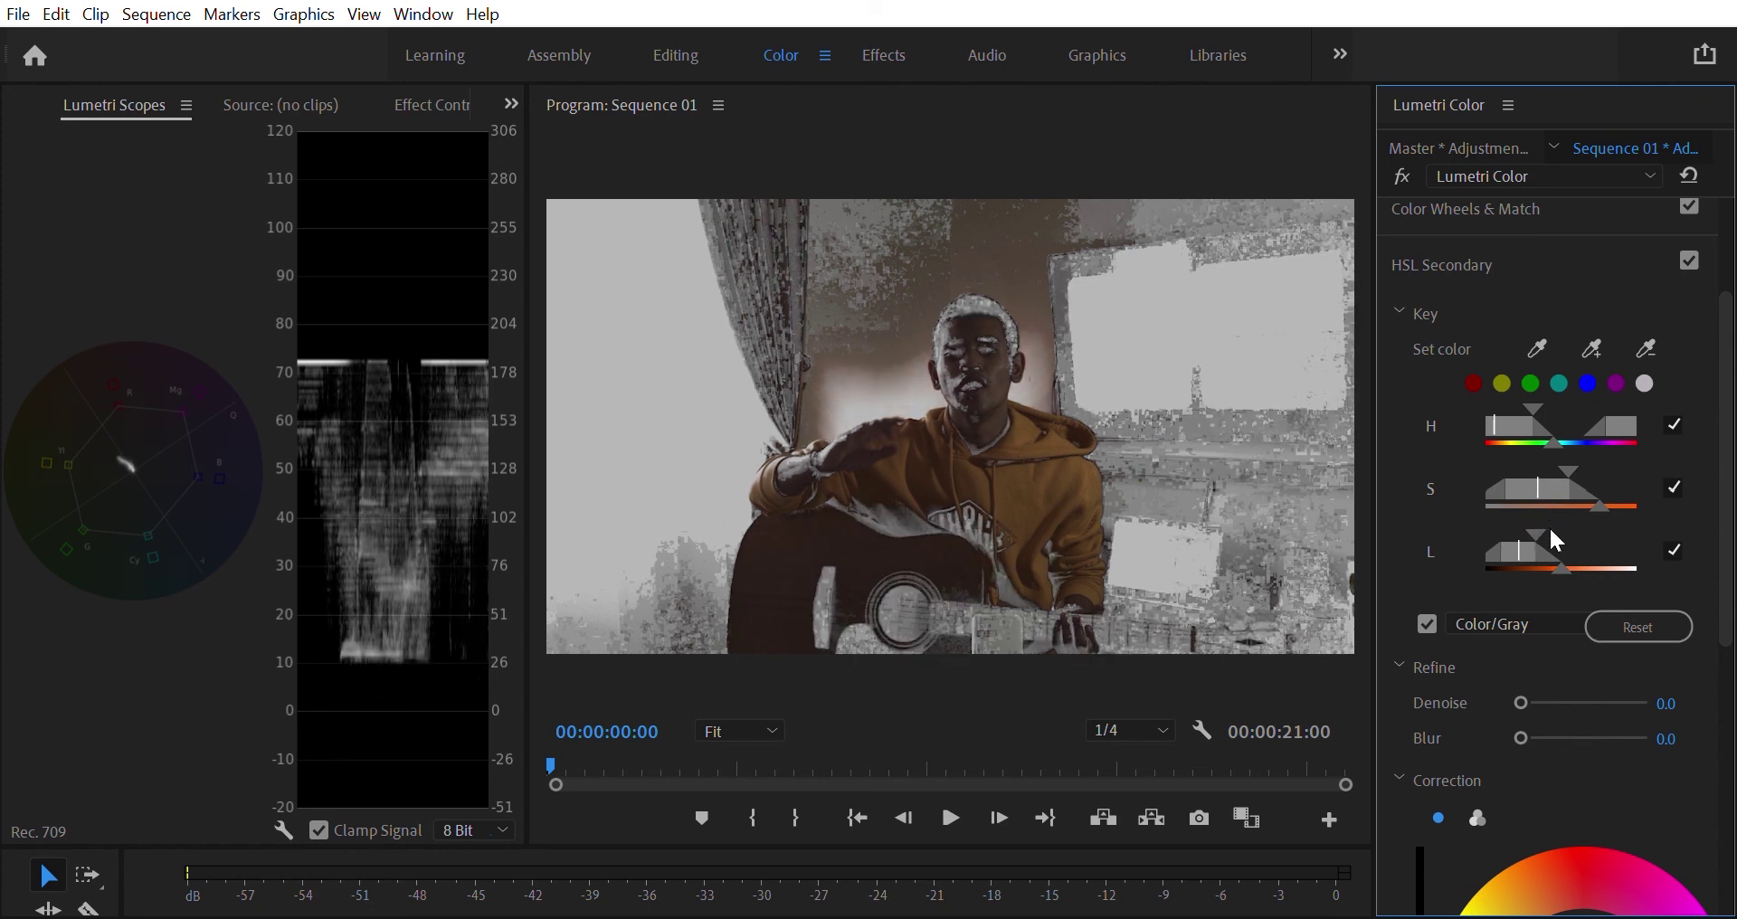
mouse_move(1520, 524)
left_mouse_down()
mouse_move(1540, 526)
mouse_move(1523, 525)
left_mouse_up()
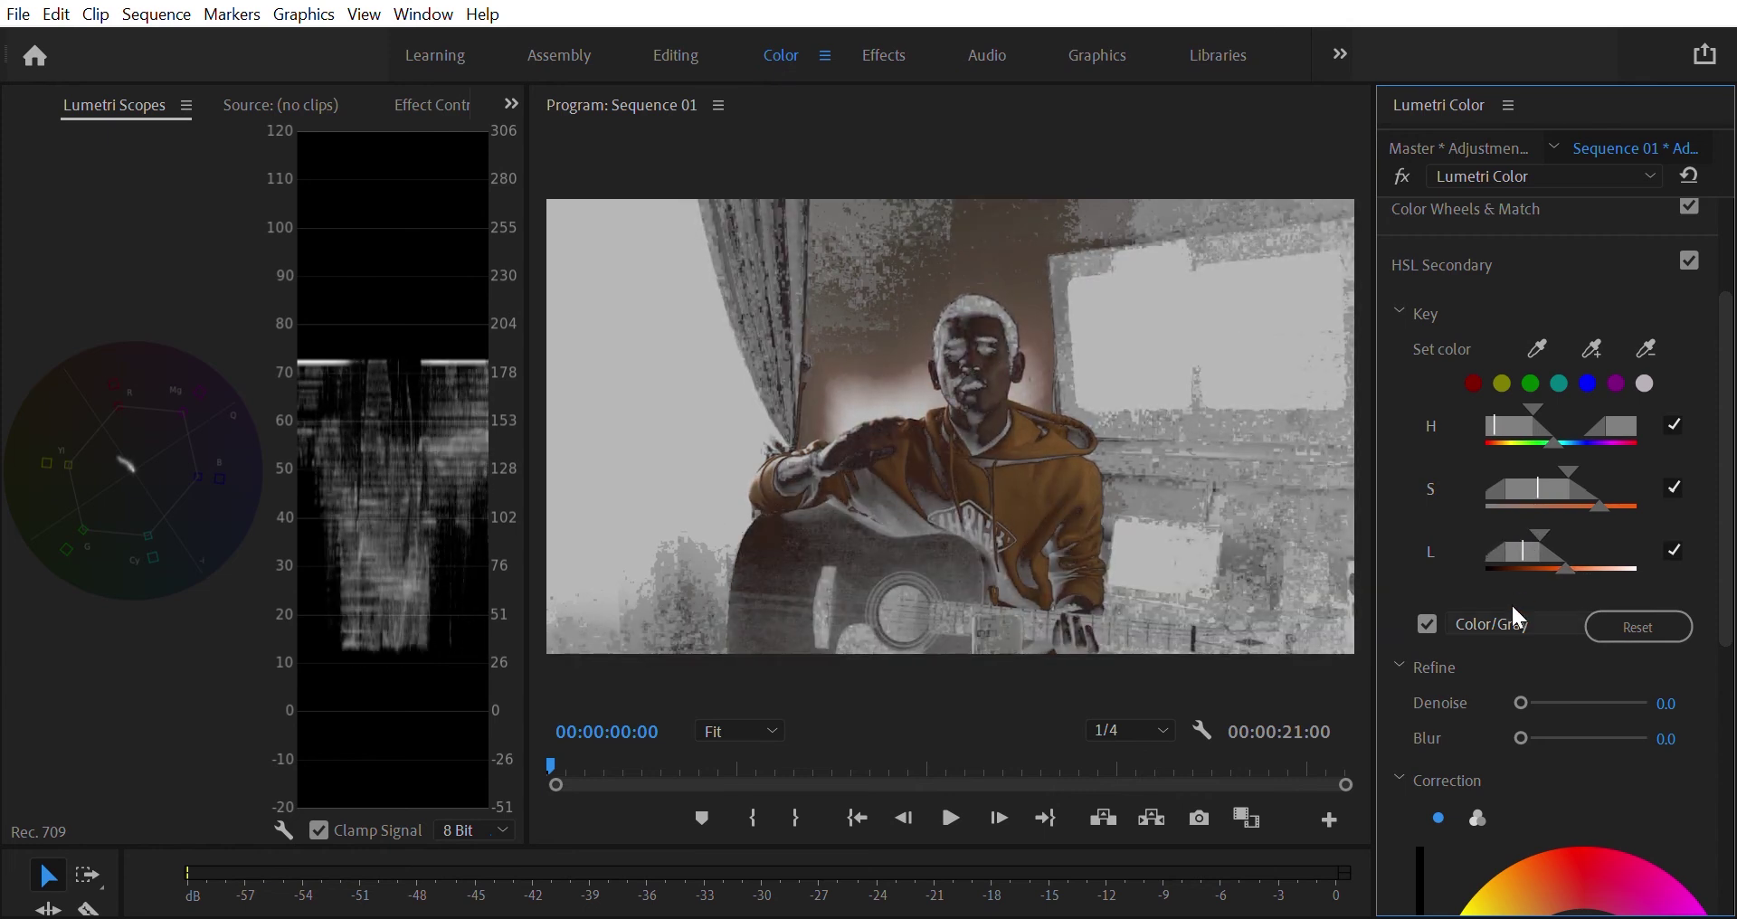
- Preview the key as White/Black and return to Color/Gray, and refine it with Denoise 40.4 and Blur 15.6
left_click(1535, 628)
left_click(1534, 674)
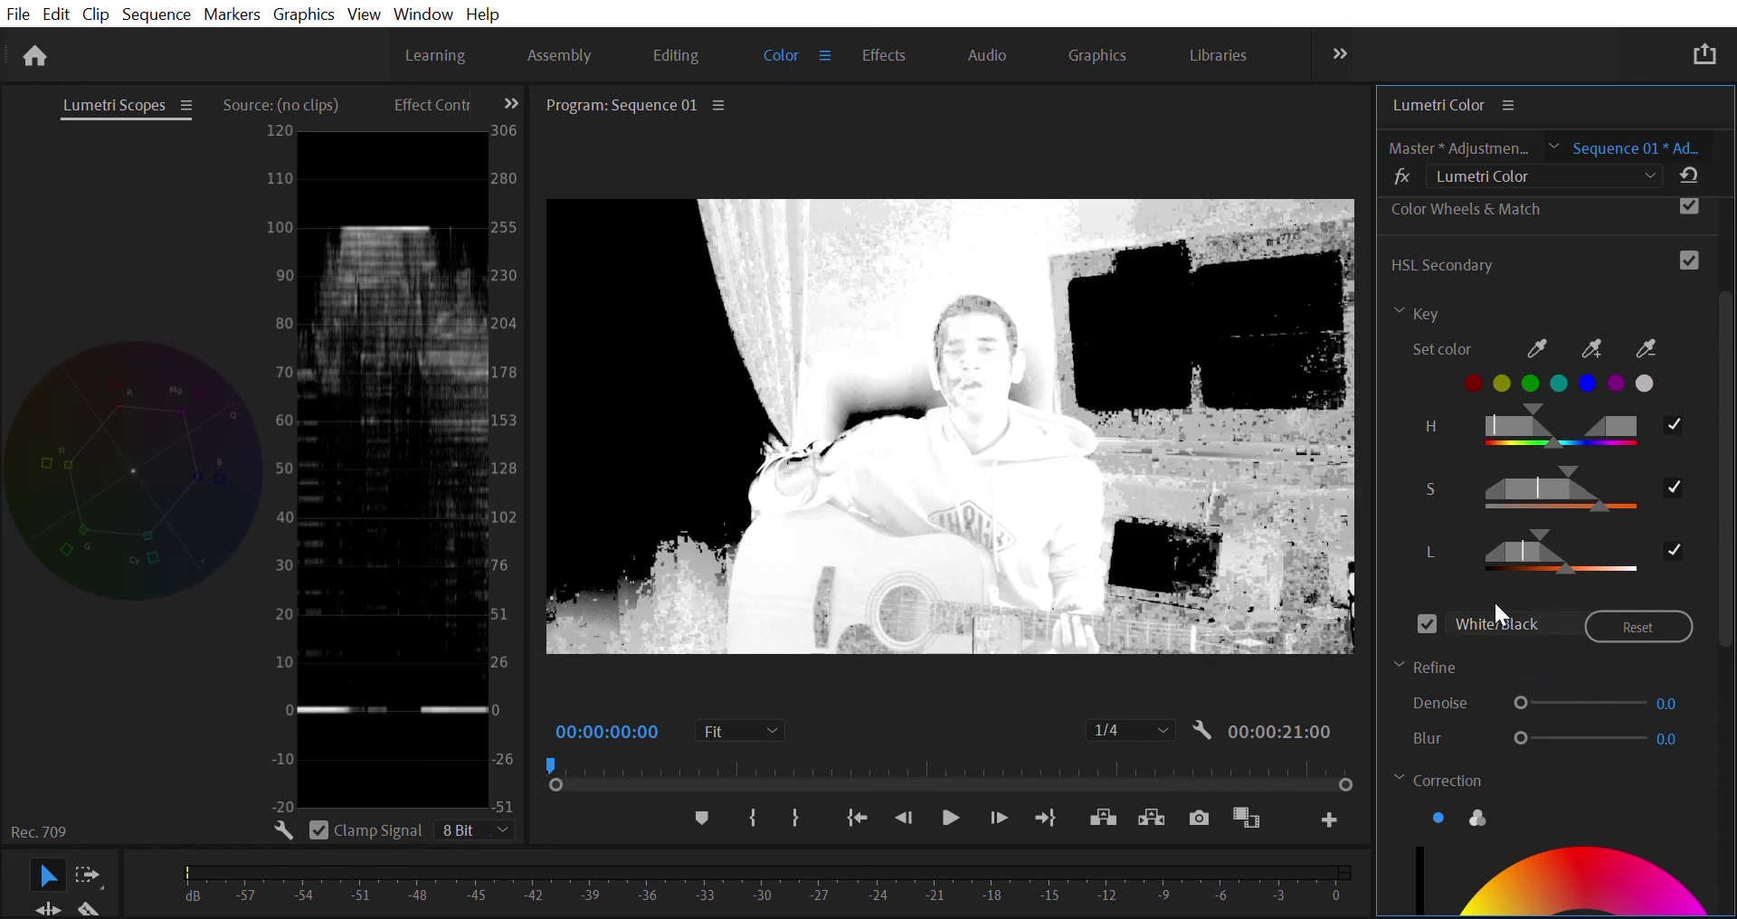
left_click_drag(1522, 680, 1571, 679)
left_click_drag(1522, 740, 1587, 739)
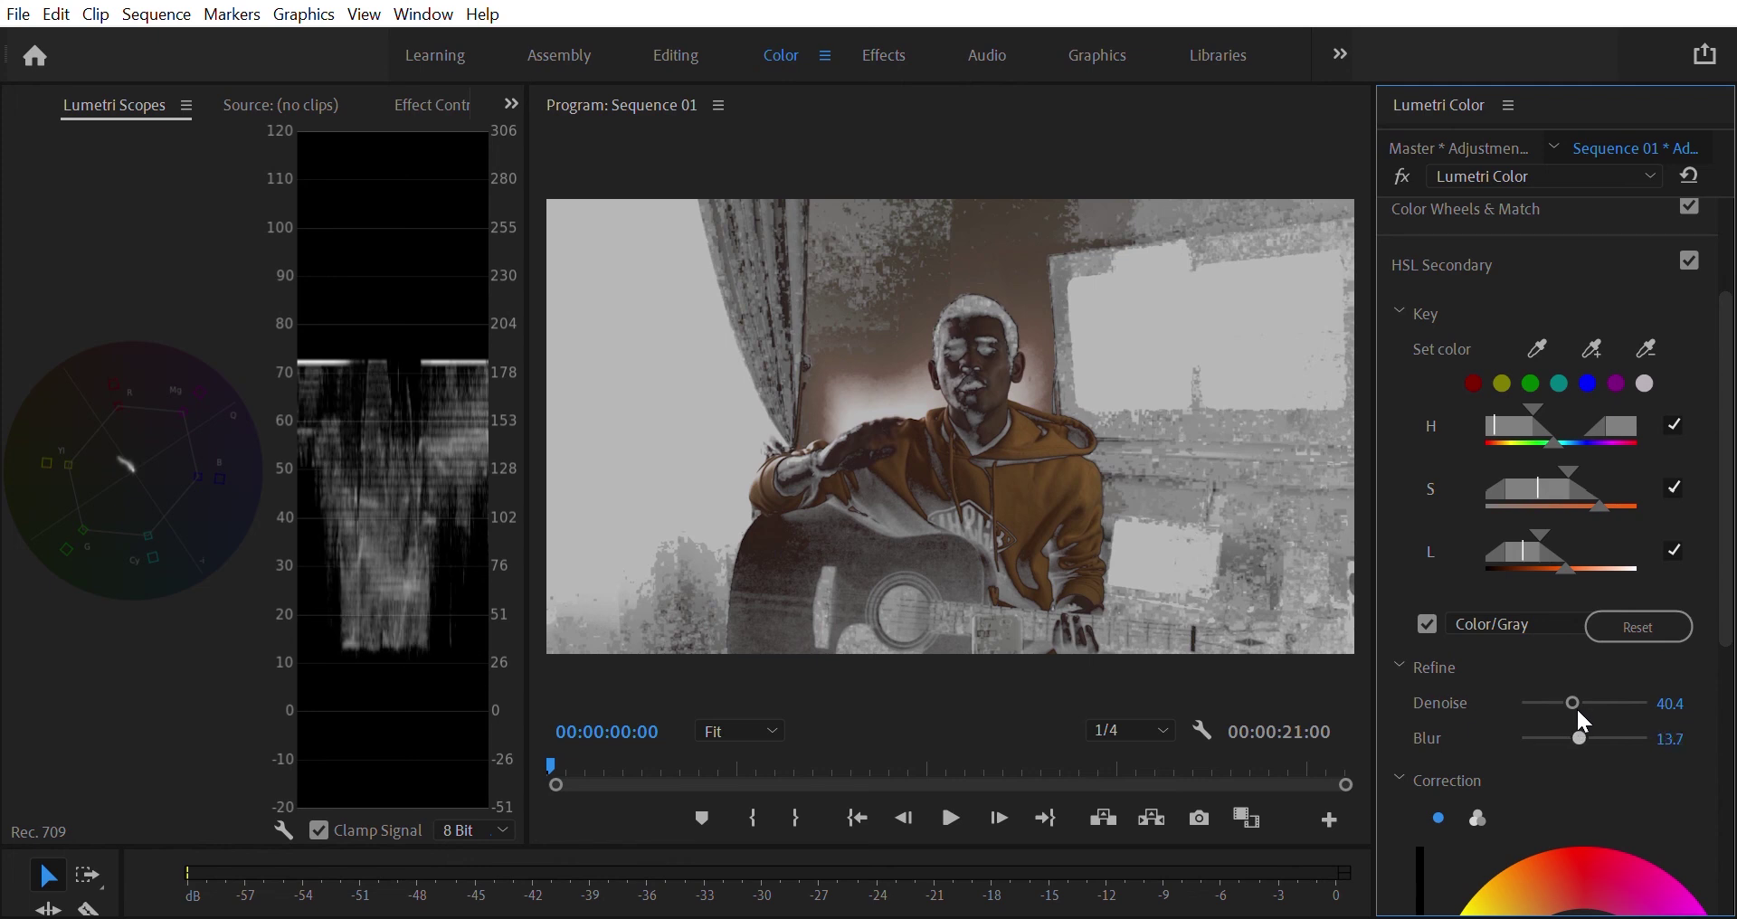
- Try tinting the keyed area toward red and toward yellow-green on the Correction wheel, checking it with and without the mask
scroll(1585, 683, "down", 6)
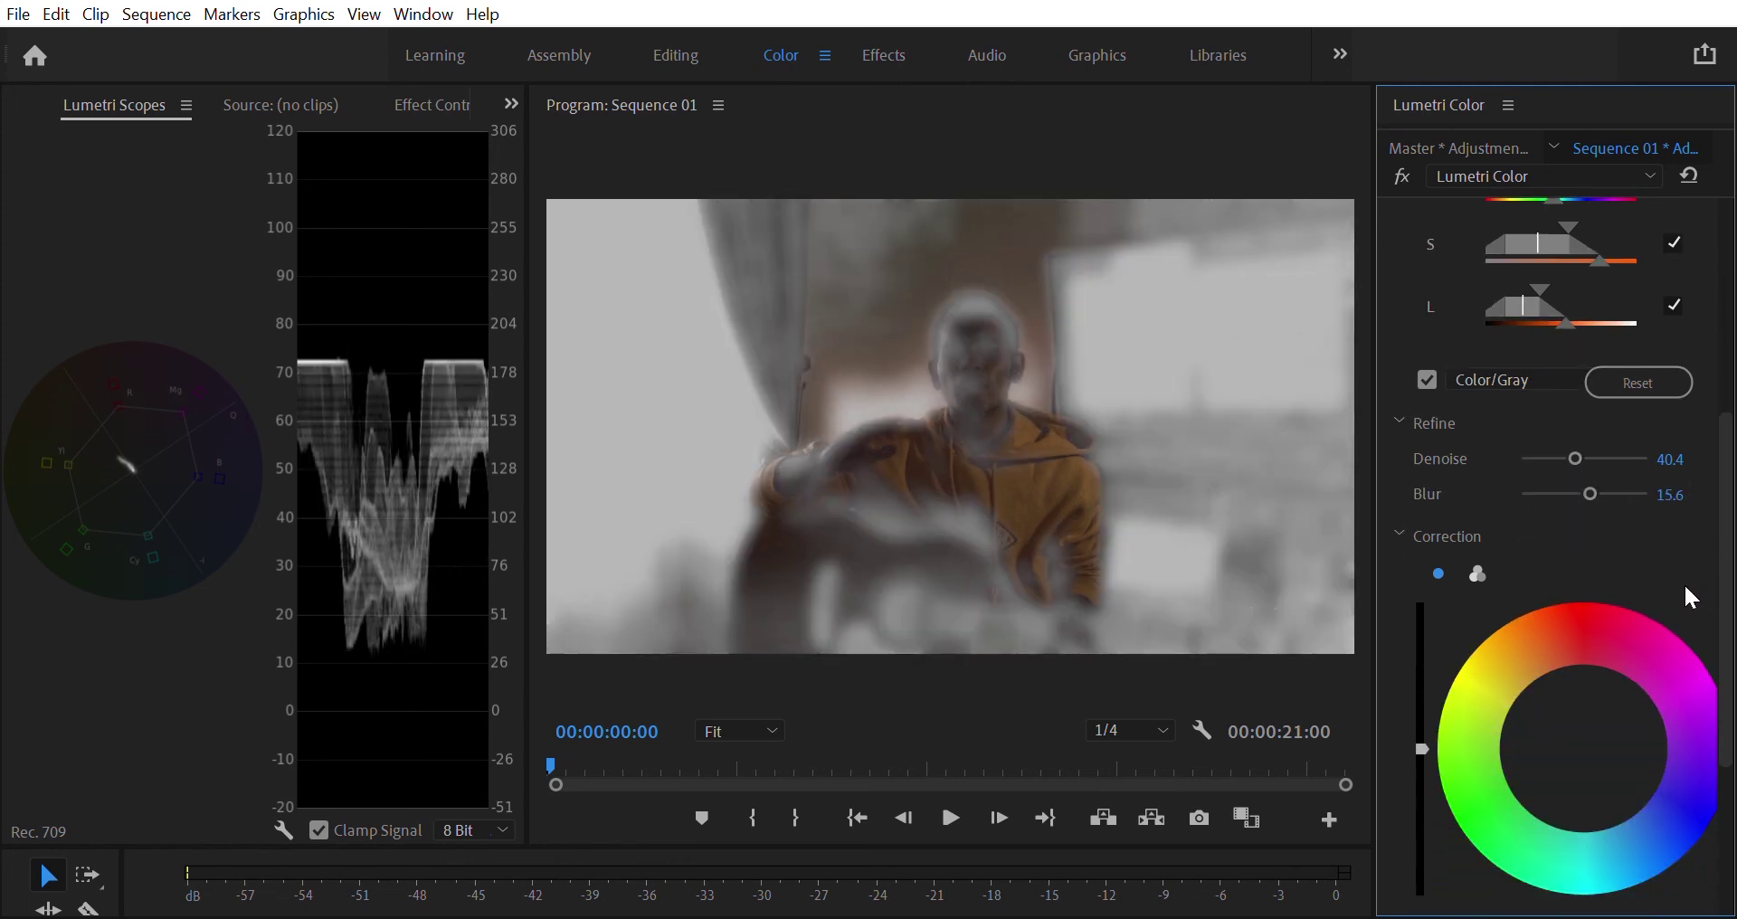
mouse_move(1587, 645)
left_mouse_down()
mouse_move(1613, 623)
mouse_move(1598, 634)
left_mouse_up()
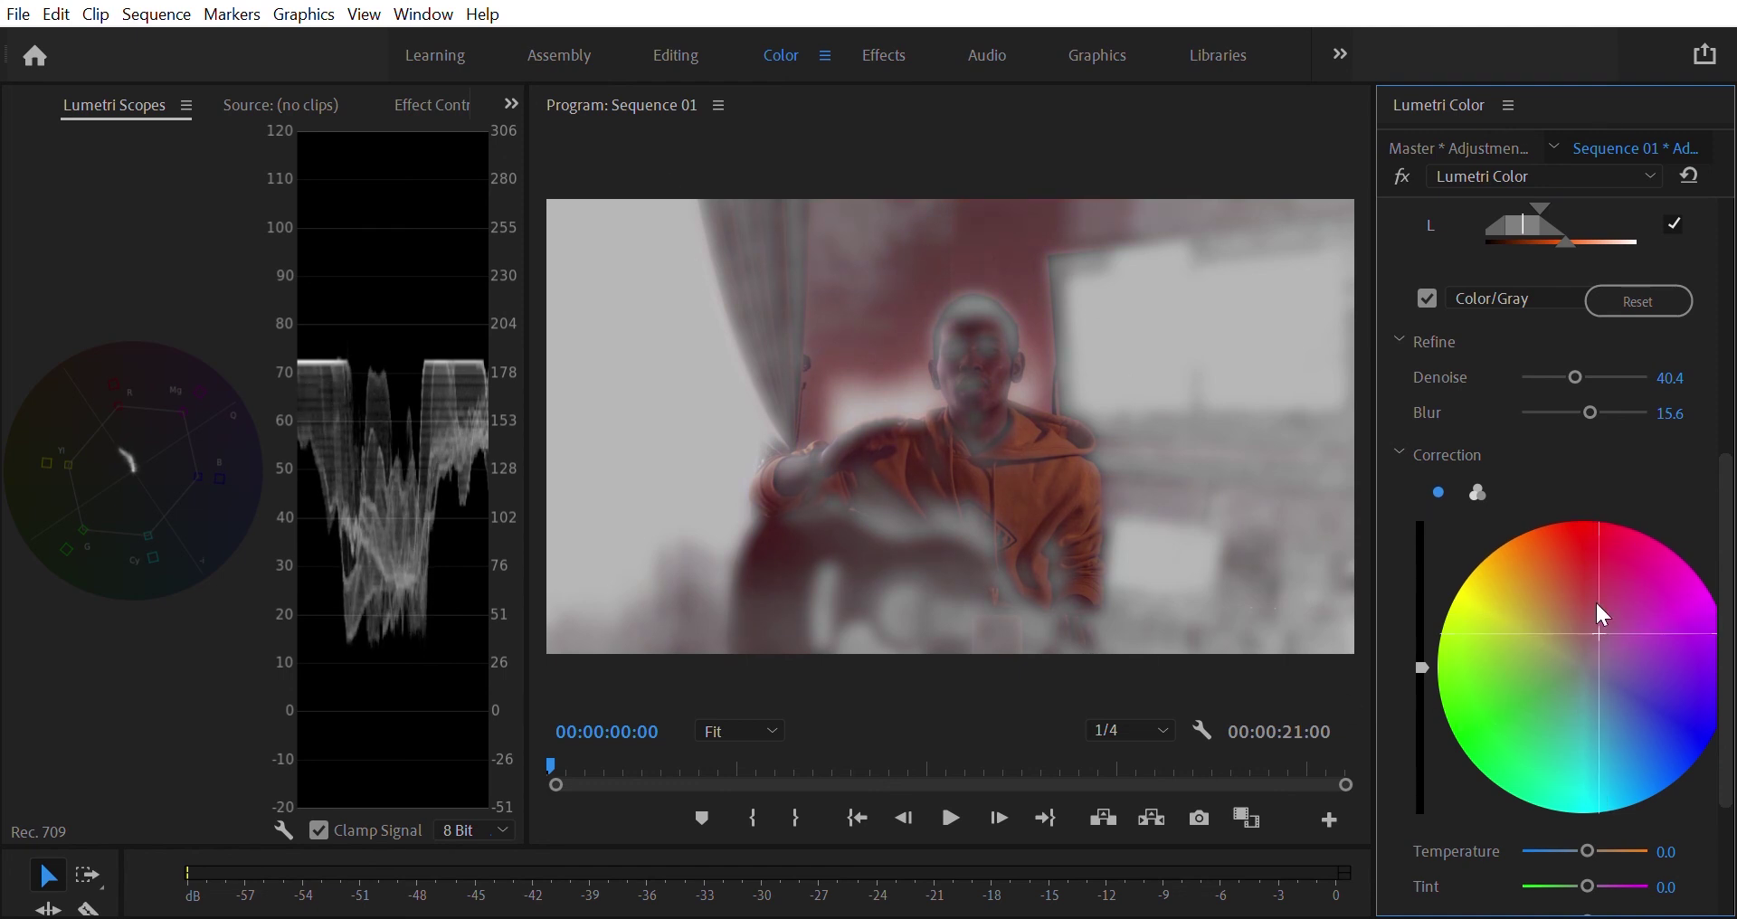
left_click(1428, 296)
left_click_drag(1599, 634, 1553, 662)
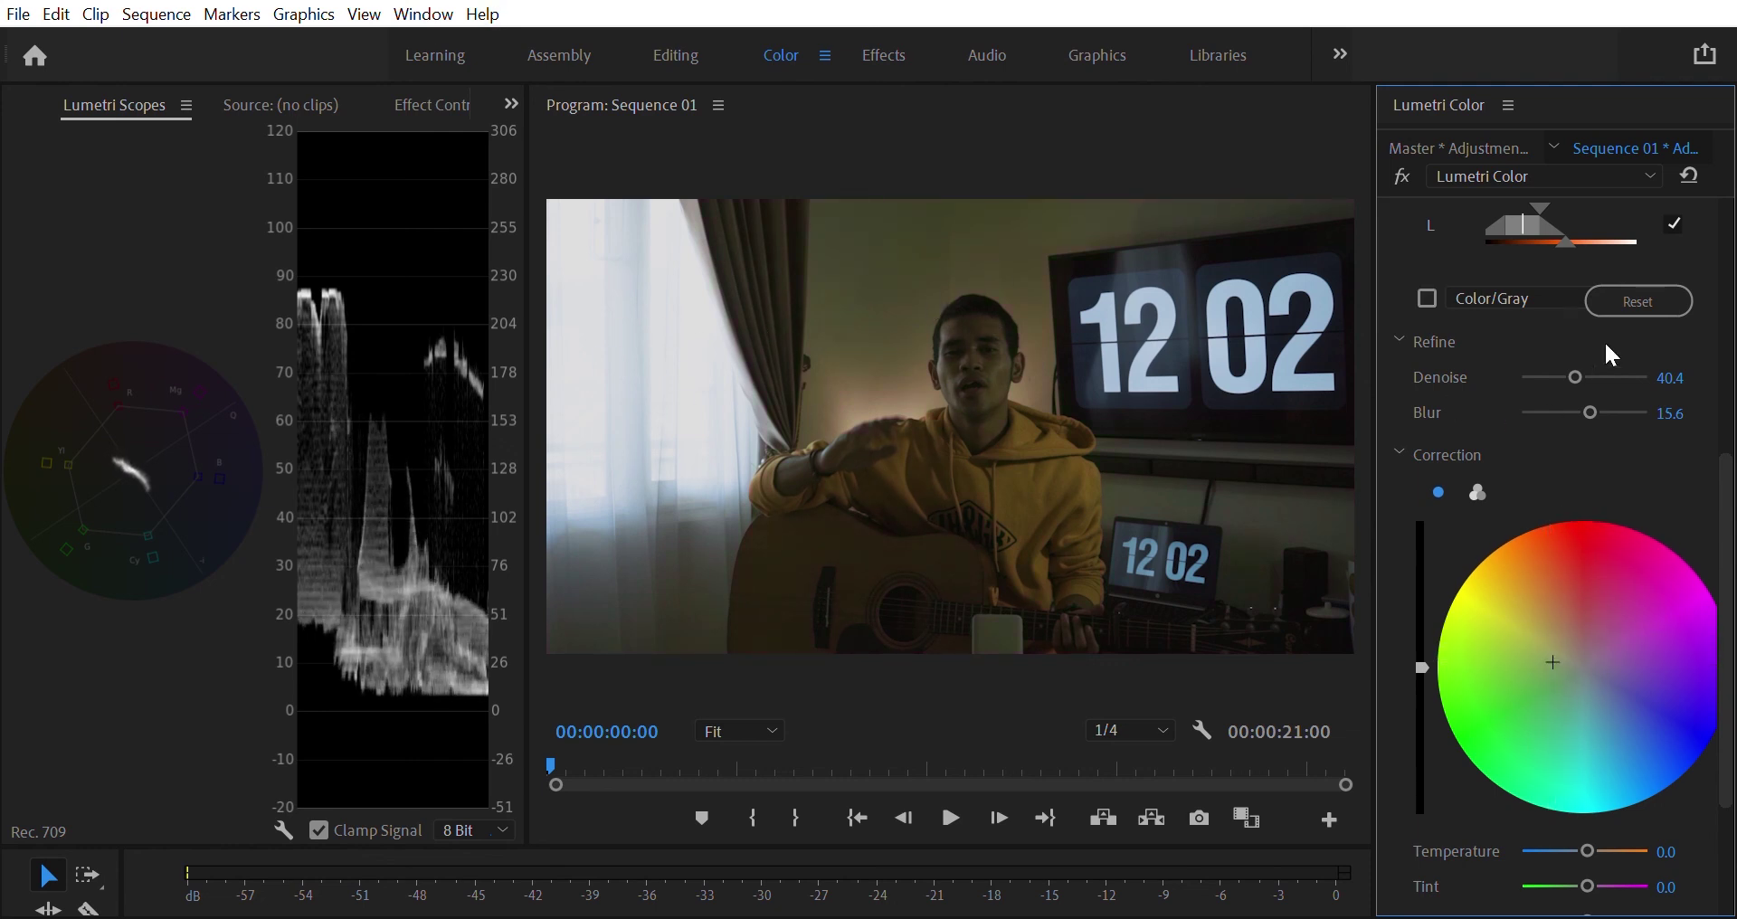
left_click(1428, 298)
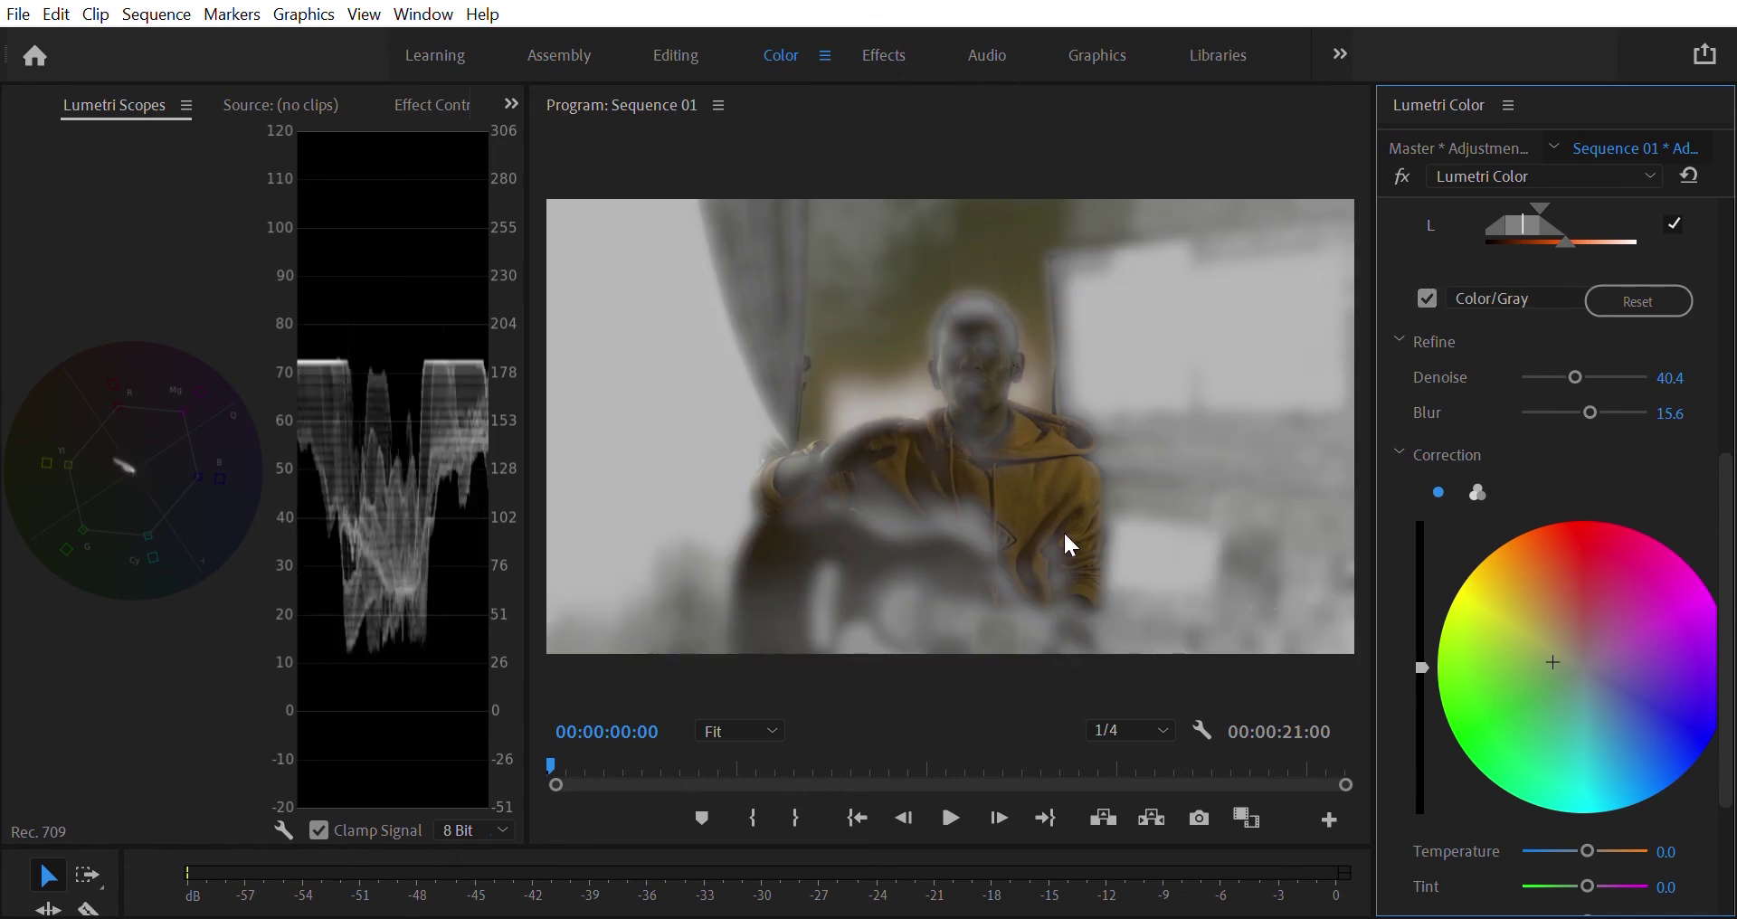
- Set the HSL Secondary correction tint just off center toward red and turn off the Color/Gray mask
double_click(1577, 656)
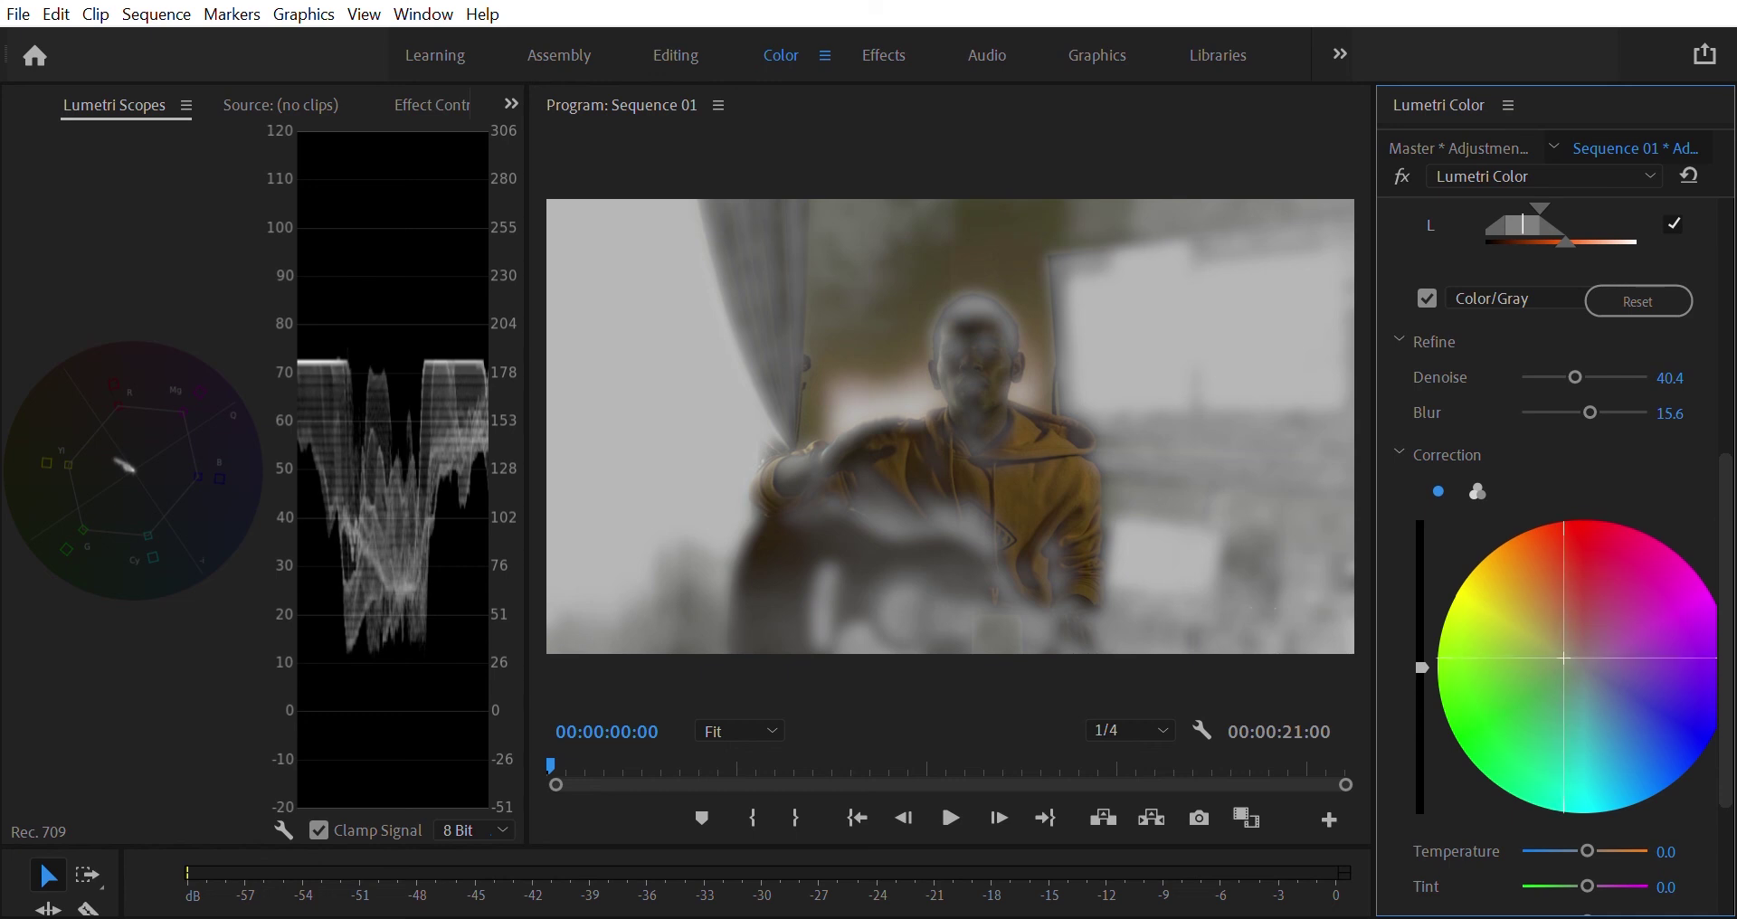
left_click_drag(1577, 657, 1584, 657)
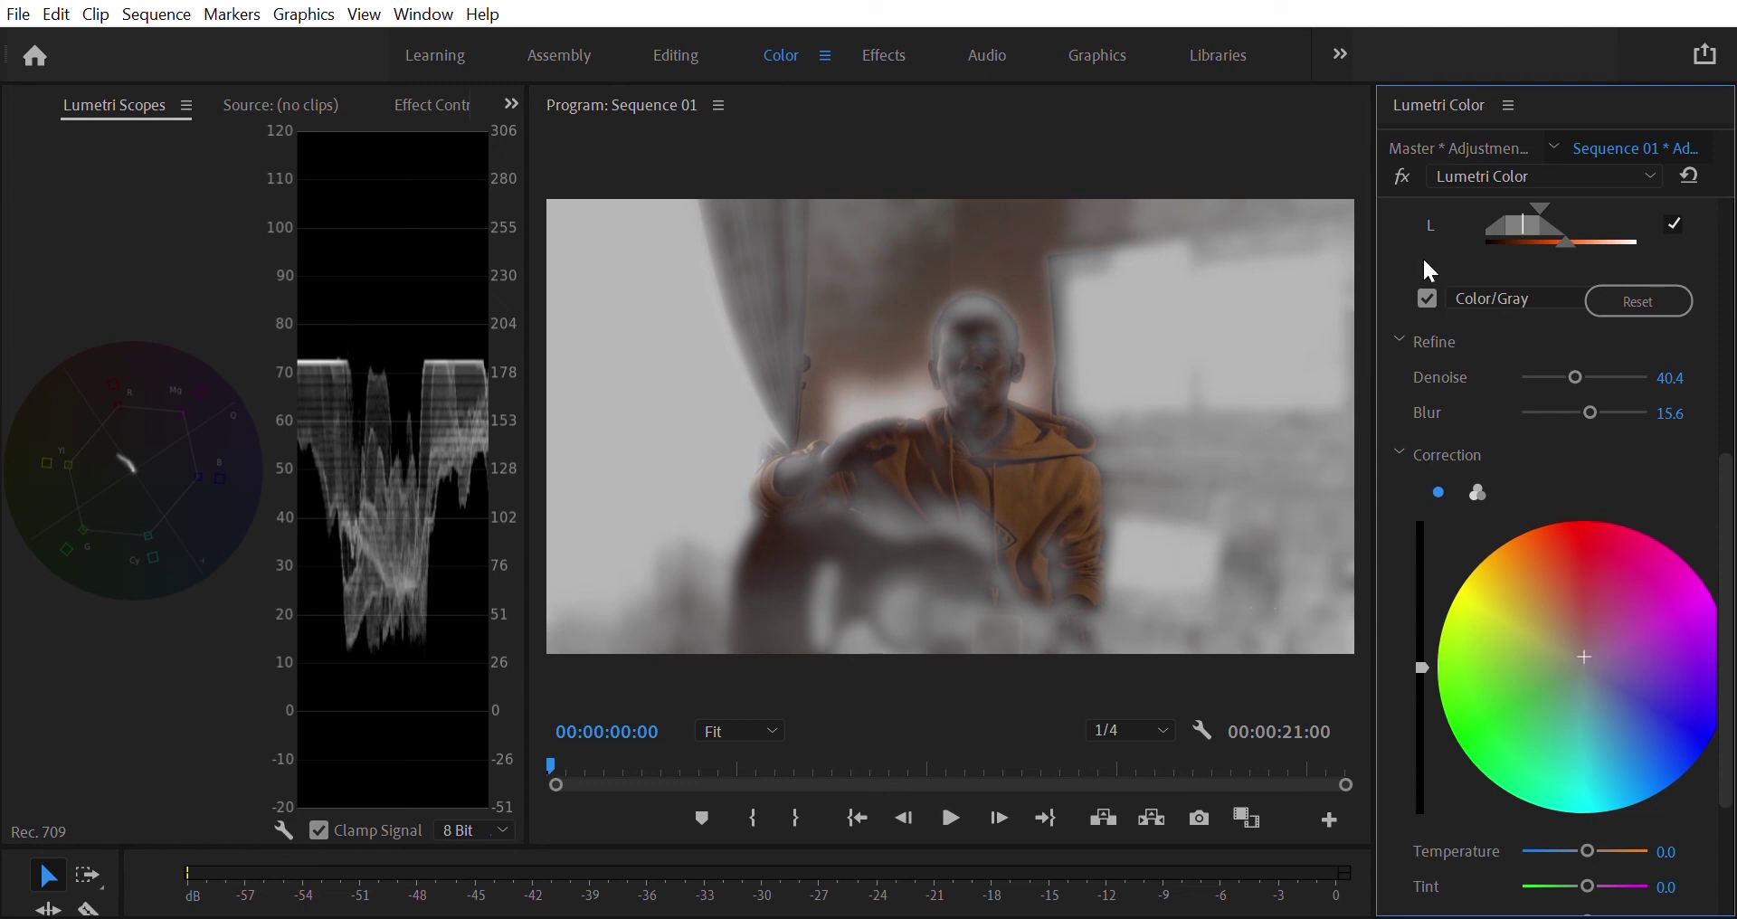
left_click(1427, 299)
left_click_drag(1565, 653, 1580, 653)
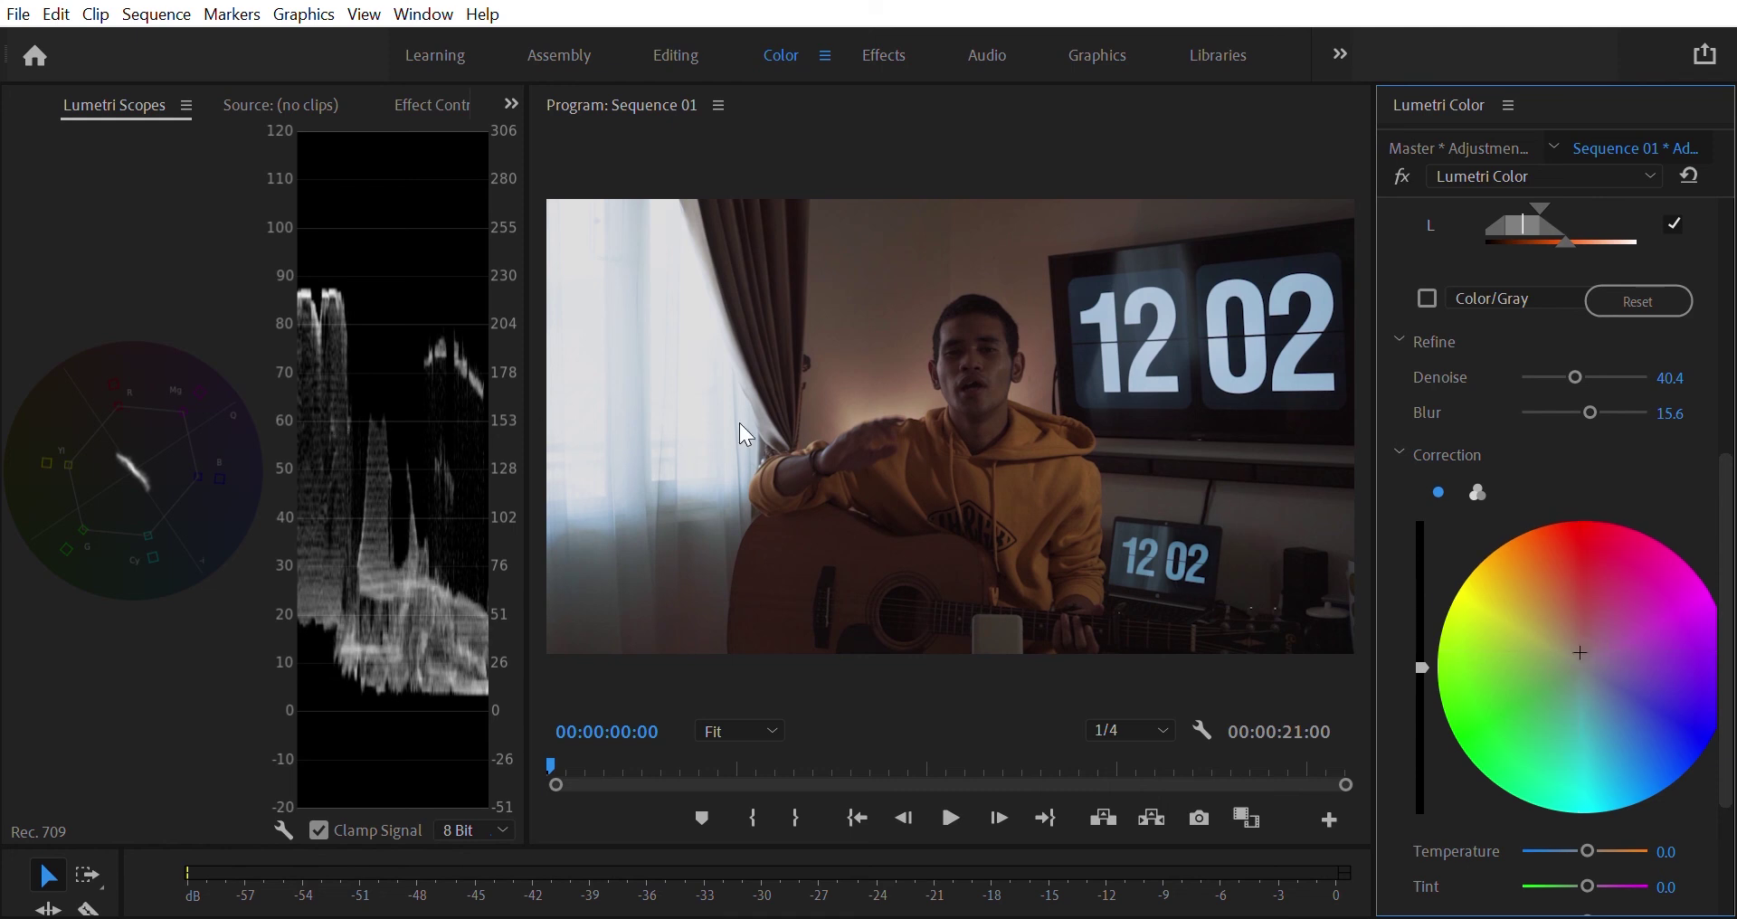
- Expand the Vignette section and darken the frame edges, trying an Amount of -1.5 and settling on -1.1
left_click_drag(1729, 540, 1733, 730)
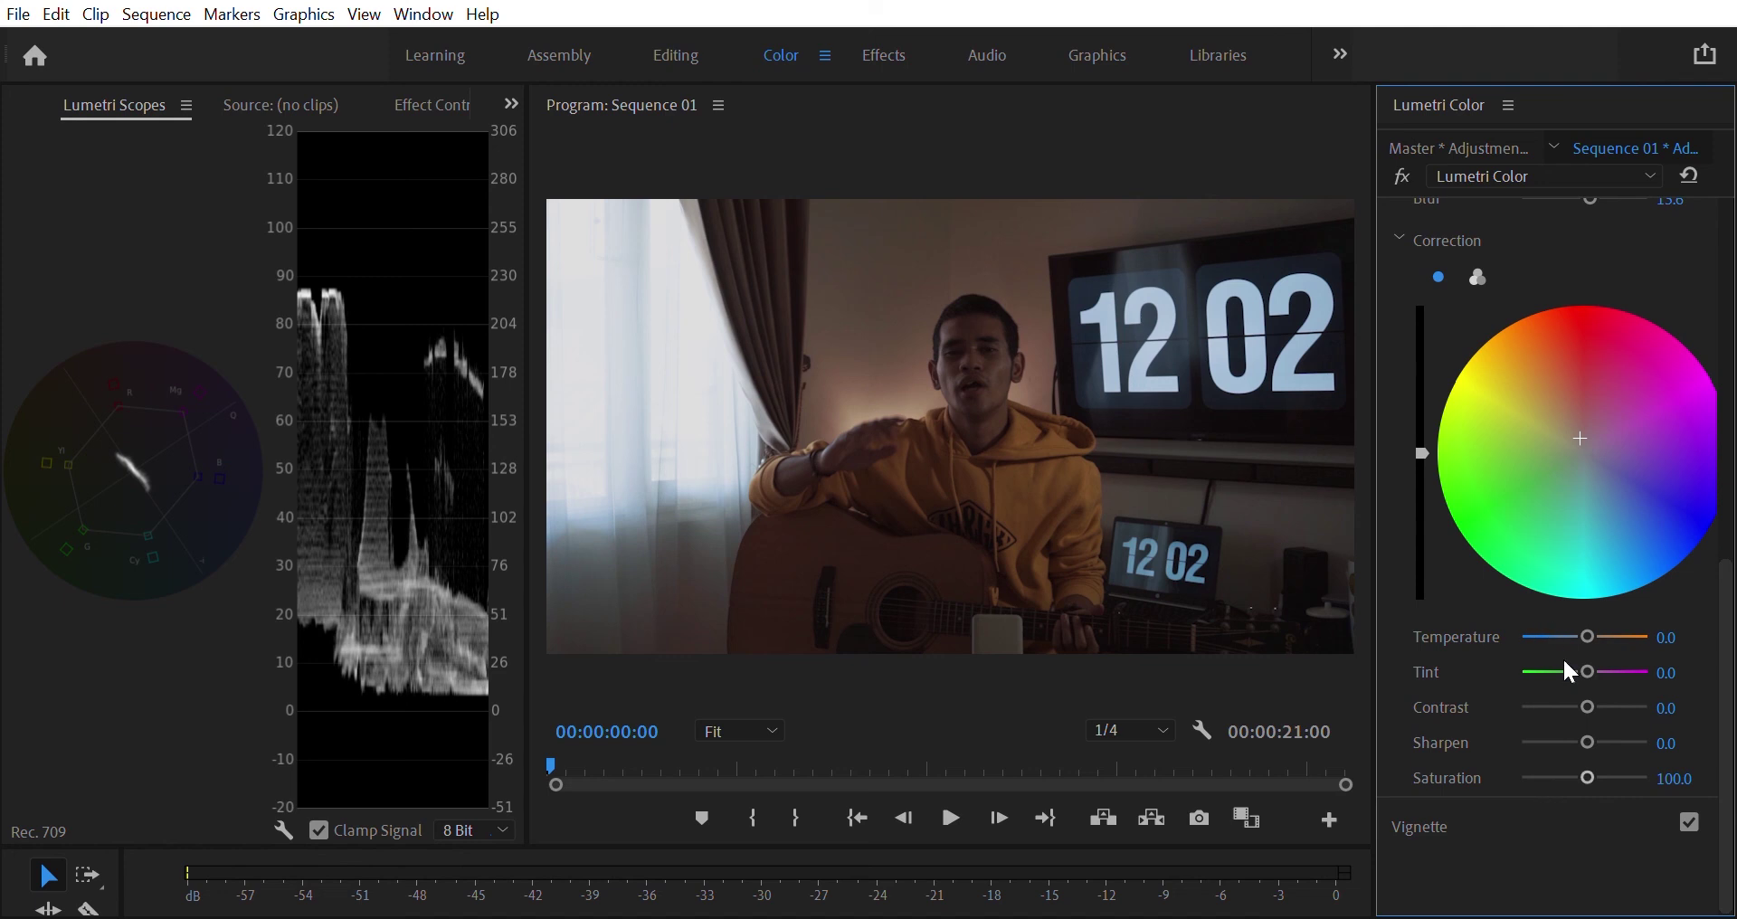
left_click(1523, 804)
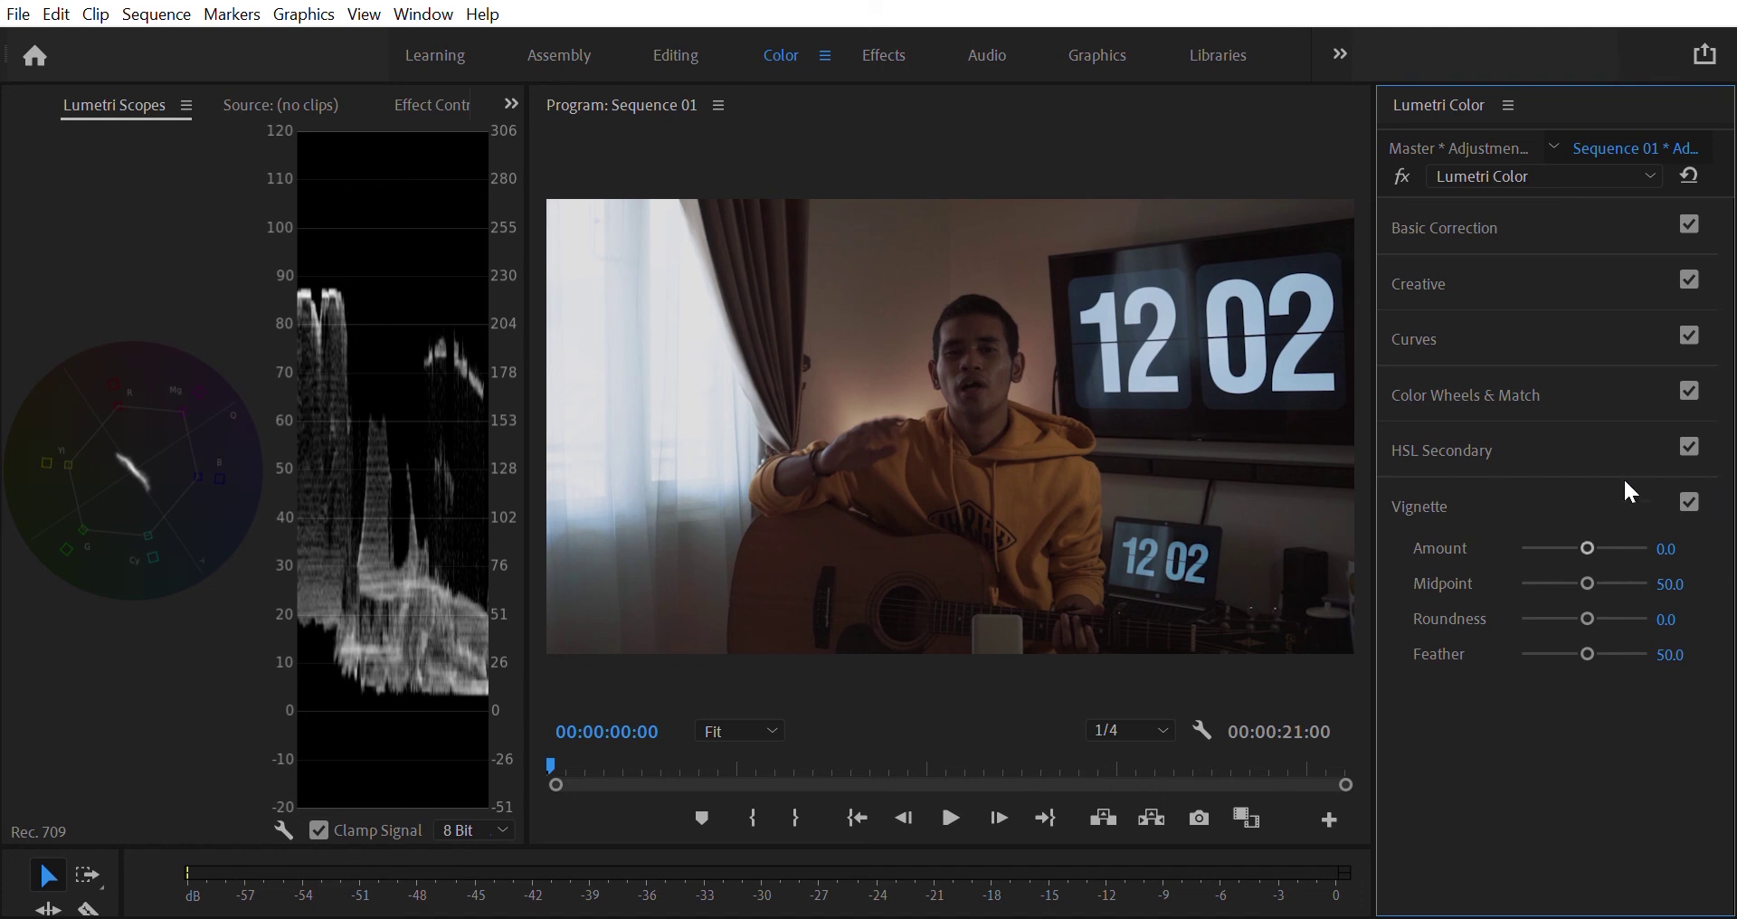
left_click_drag(1593, 525, 1554, 522)
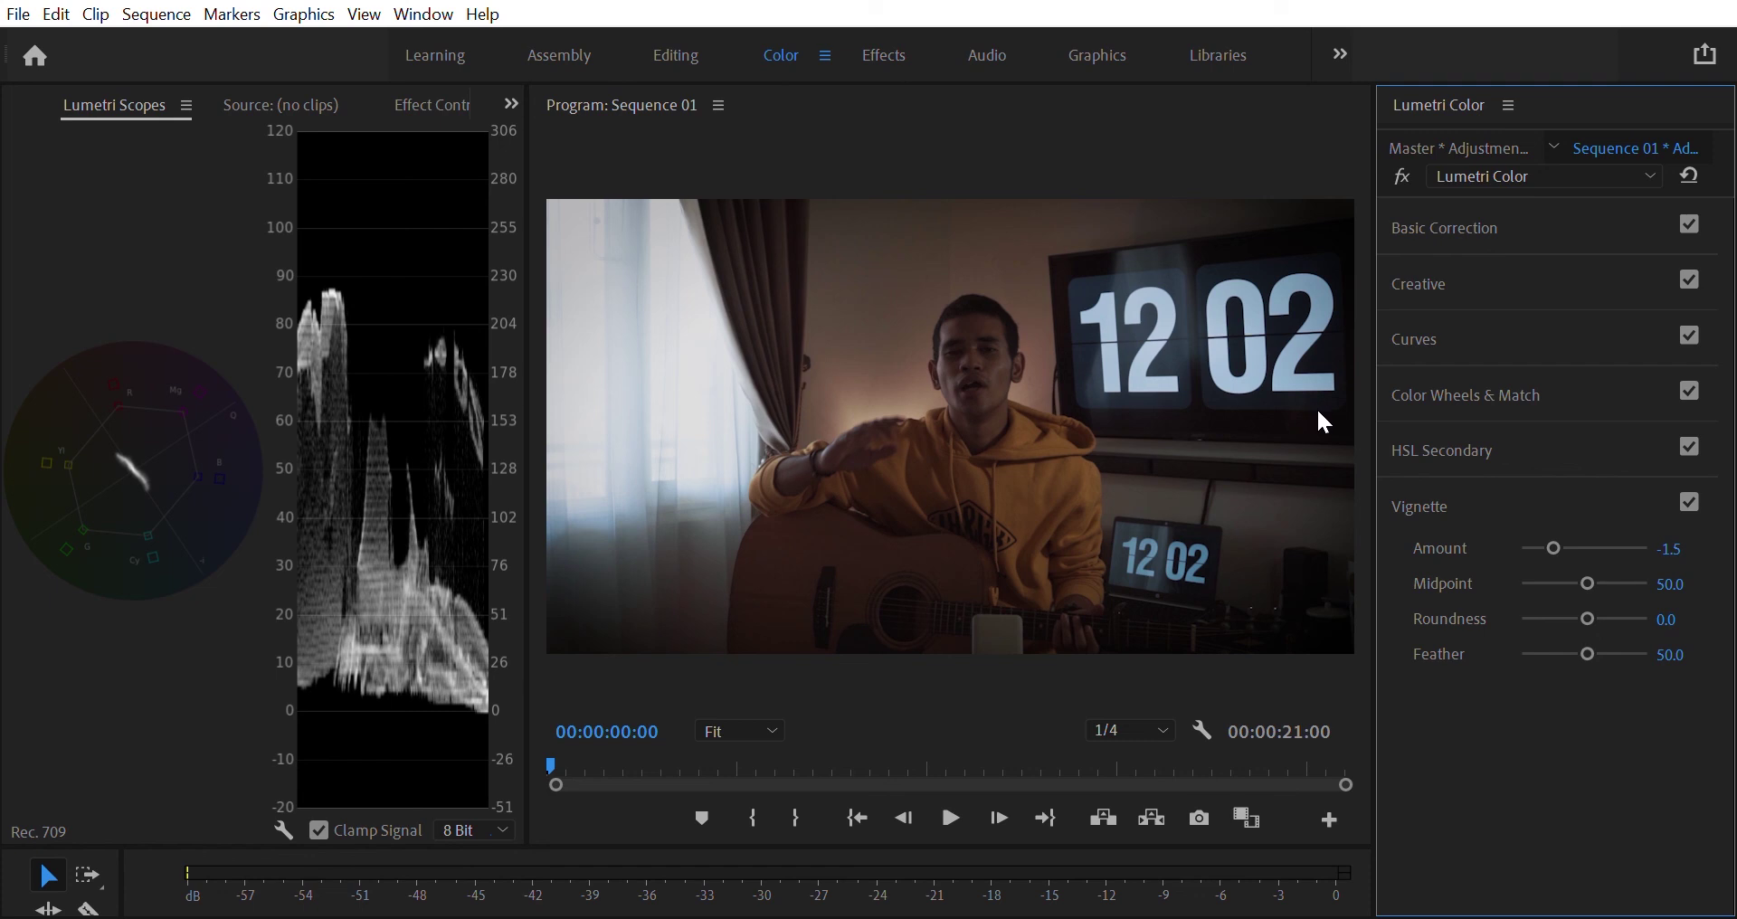
mouse_move(1565, 538)
left_mouse_down()
mouse_move(1679, 535)
mouse_move(1453, 547)
mouse_move(1688, 536)
mouse_move(1493, 539)
mouse_move(1555, 523)
mouse_move(1587, 556)
left_mouse_up()
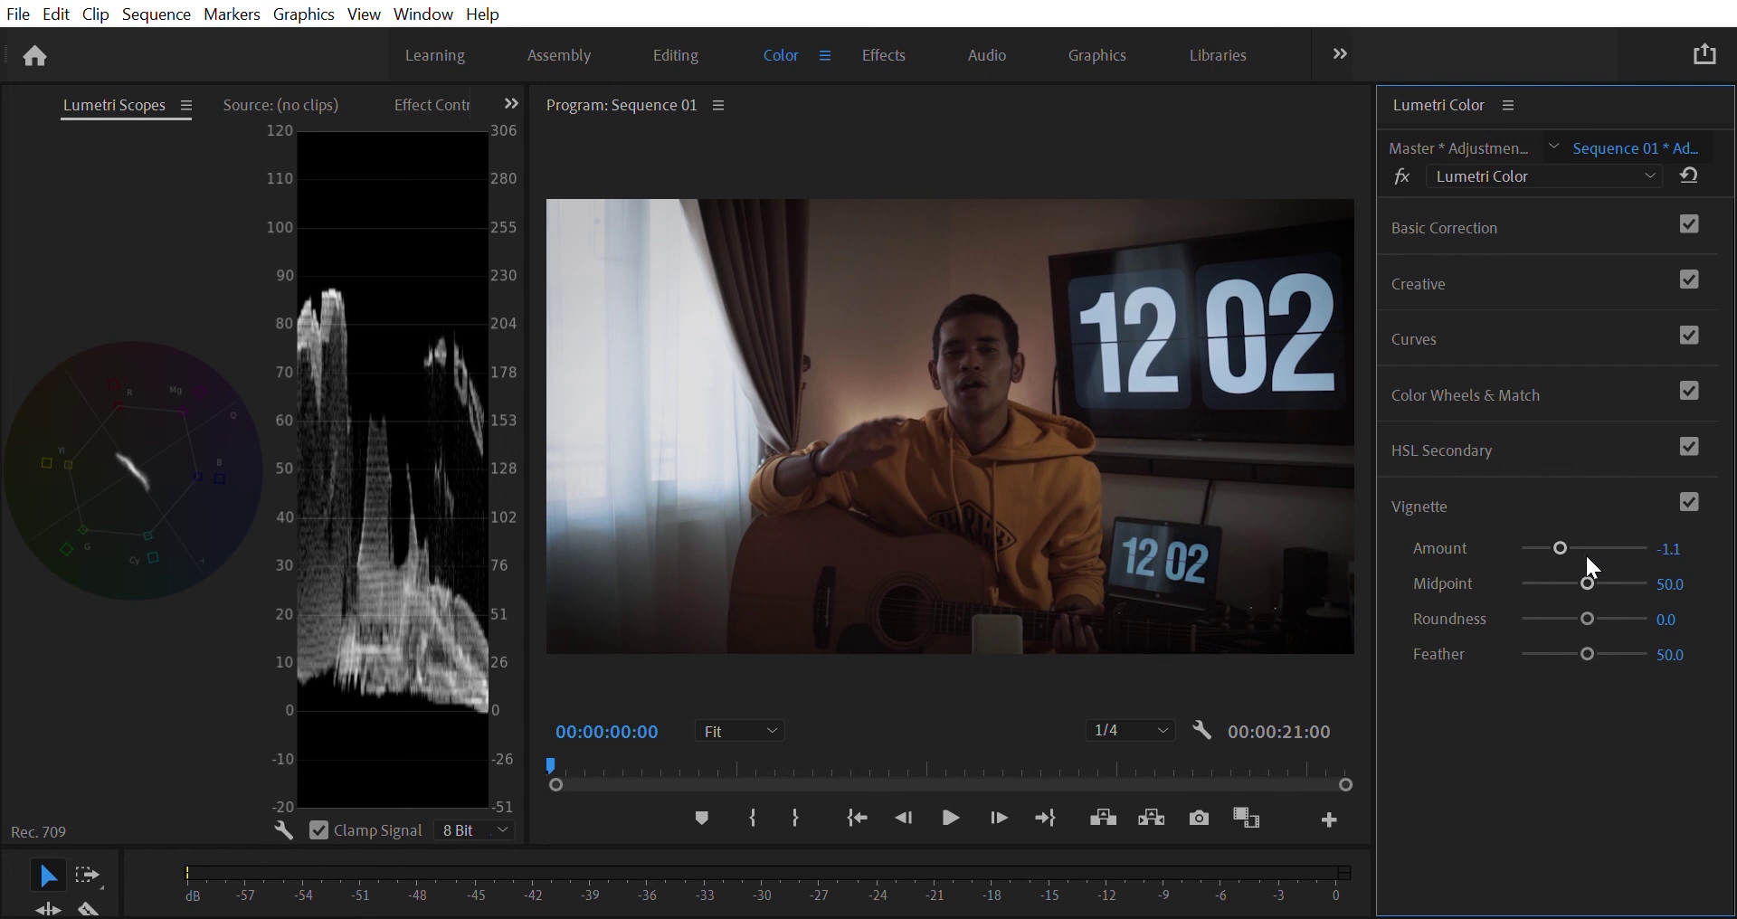
- Set the vignette's Feather to 0.0 and compare Amounts of -3.0, 0.0 and 2.0 before setting it to -1.1
left_click_drag(1593, 653, 1482, 652)
left_click_drag(1568, 538, 1392, 544)
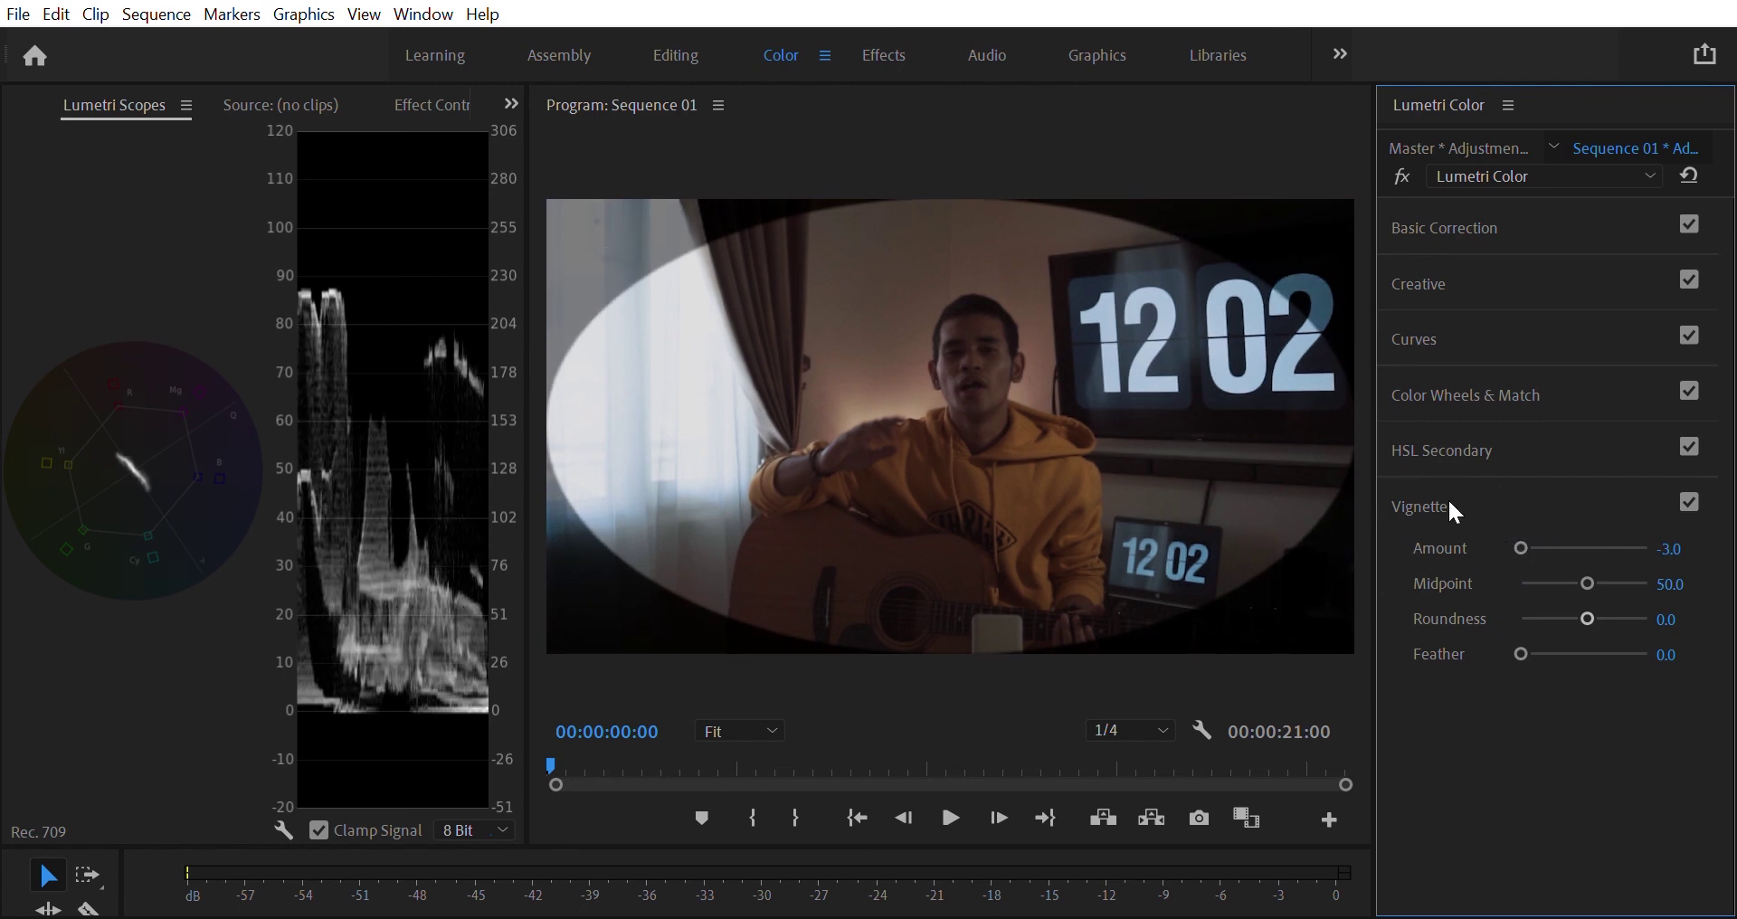
left_click_drag(1533, 534, 1583, 526)
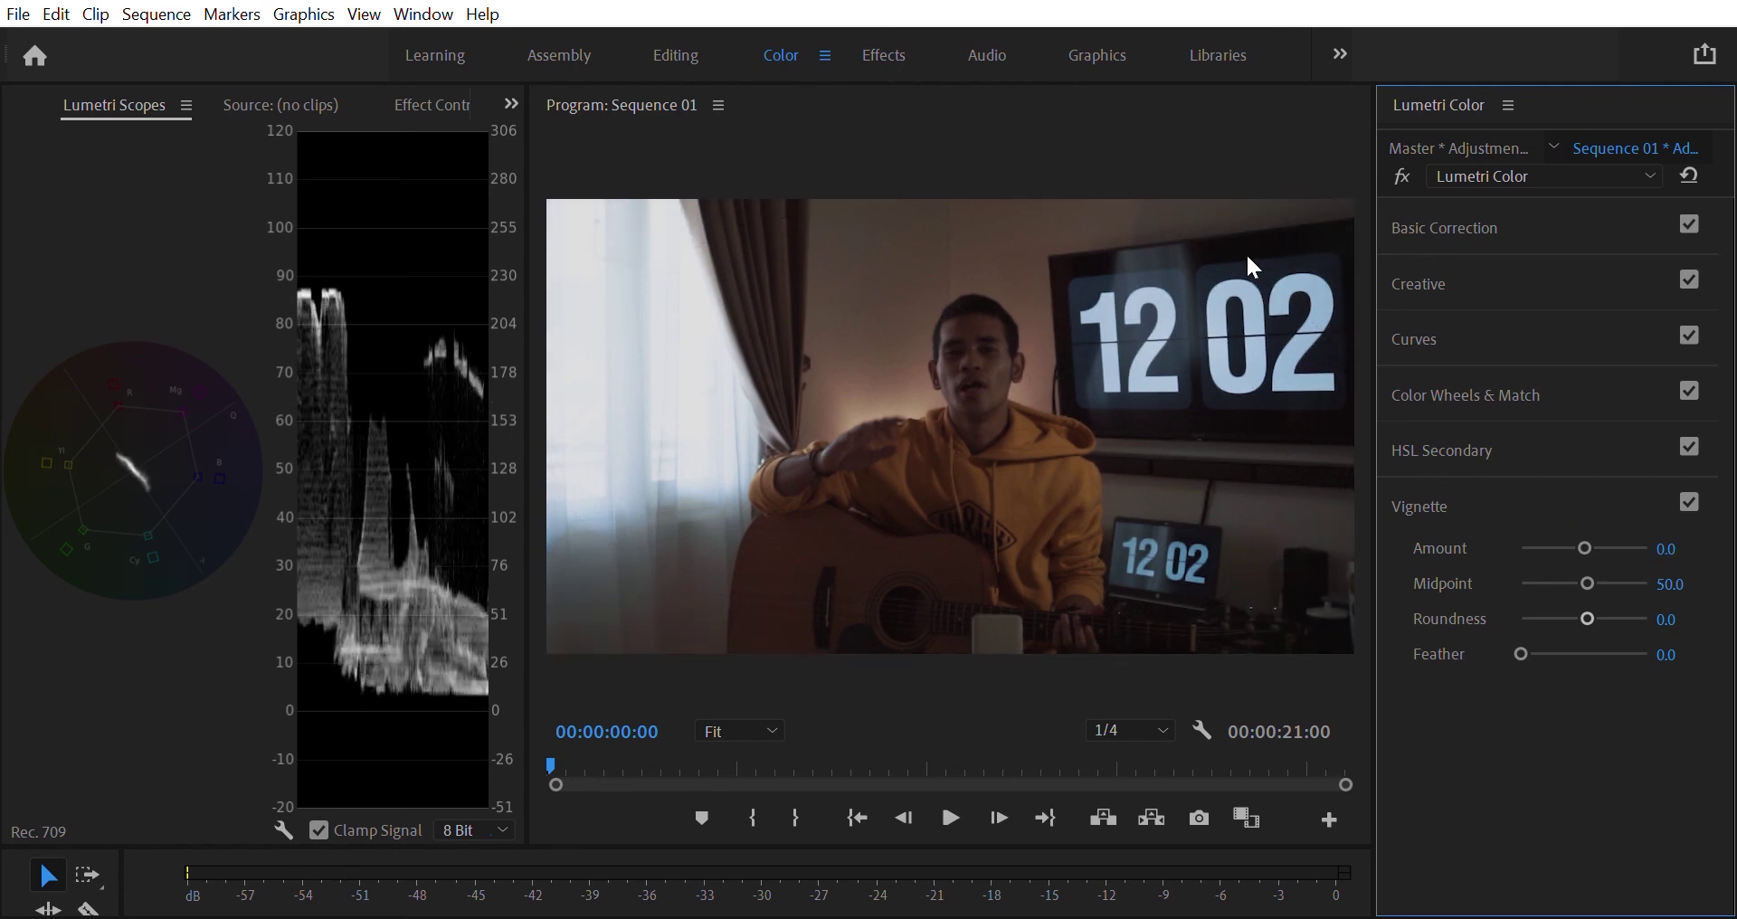
left_click(1626, 549)
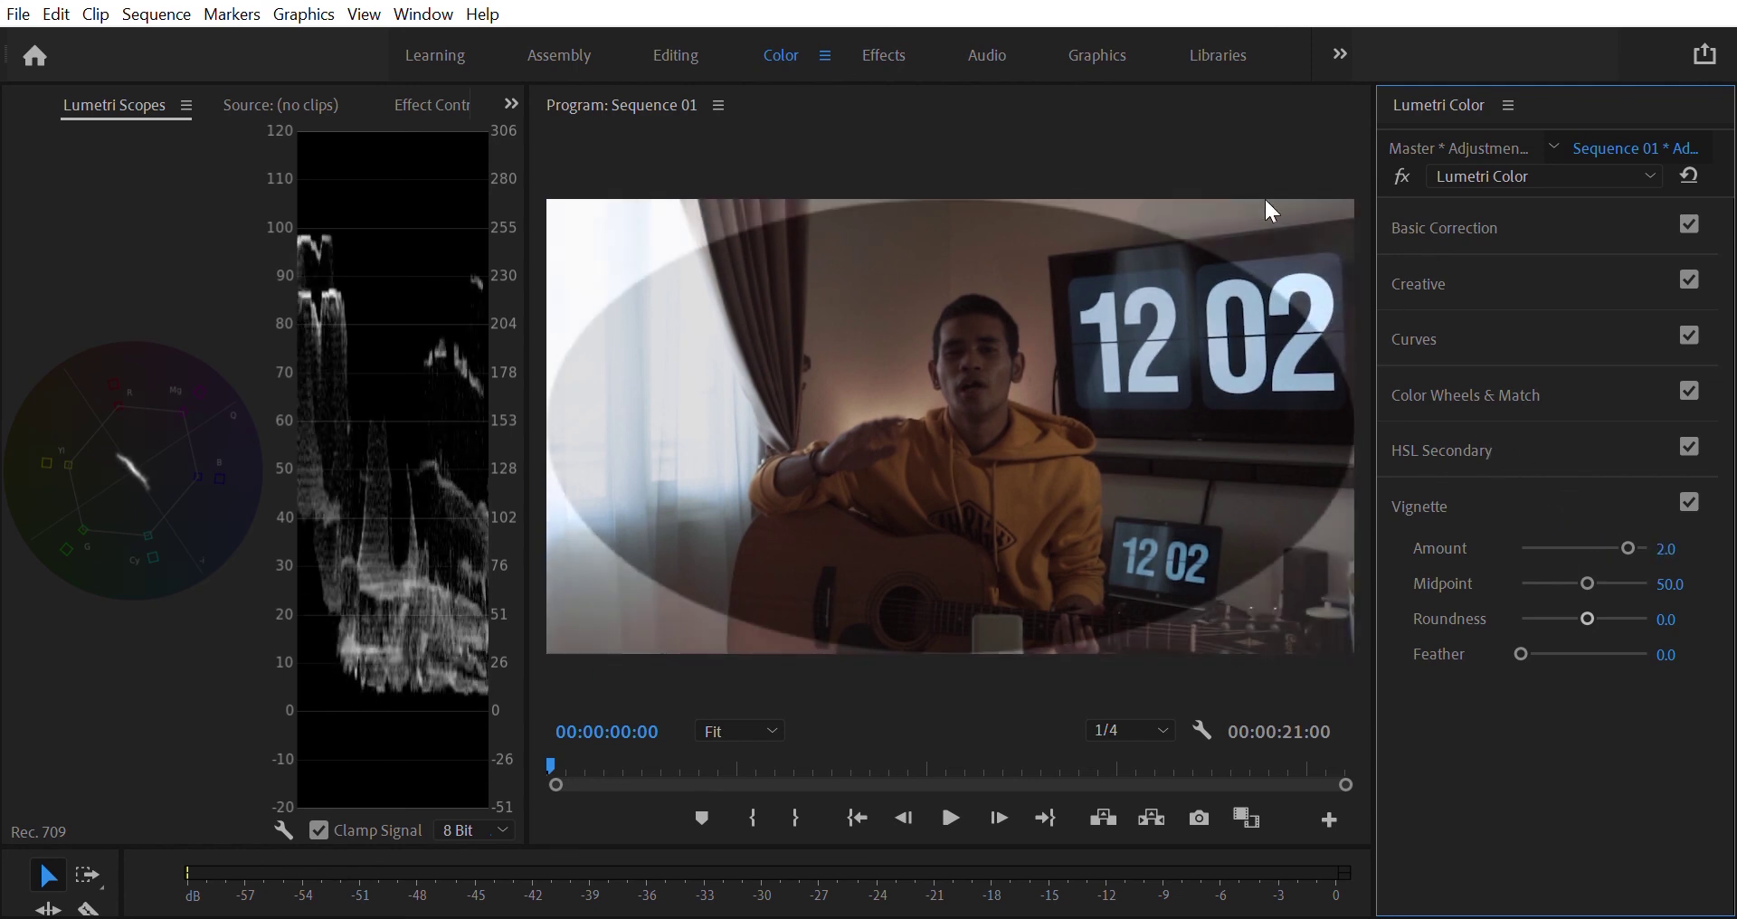
left_click_drag(1634, 524, 1562, 530)
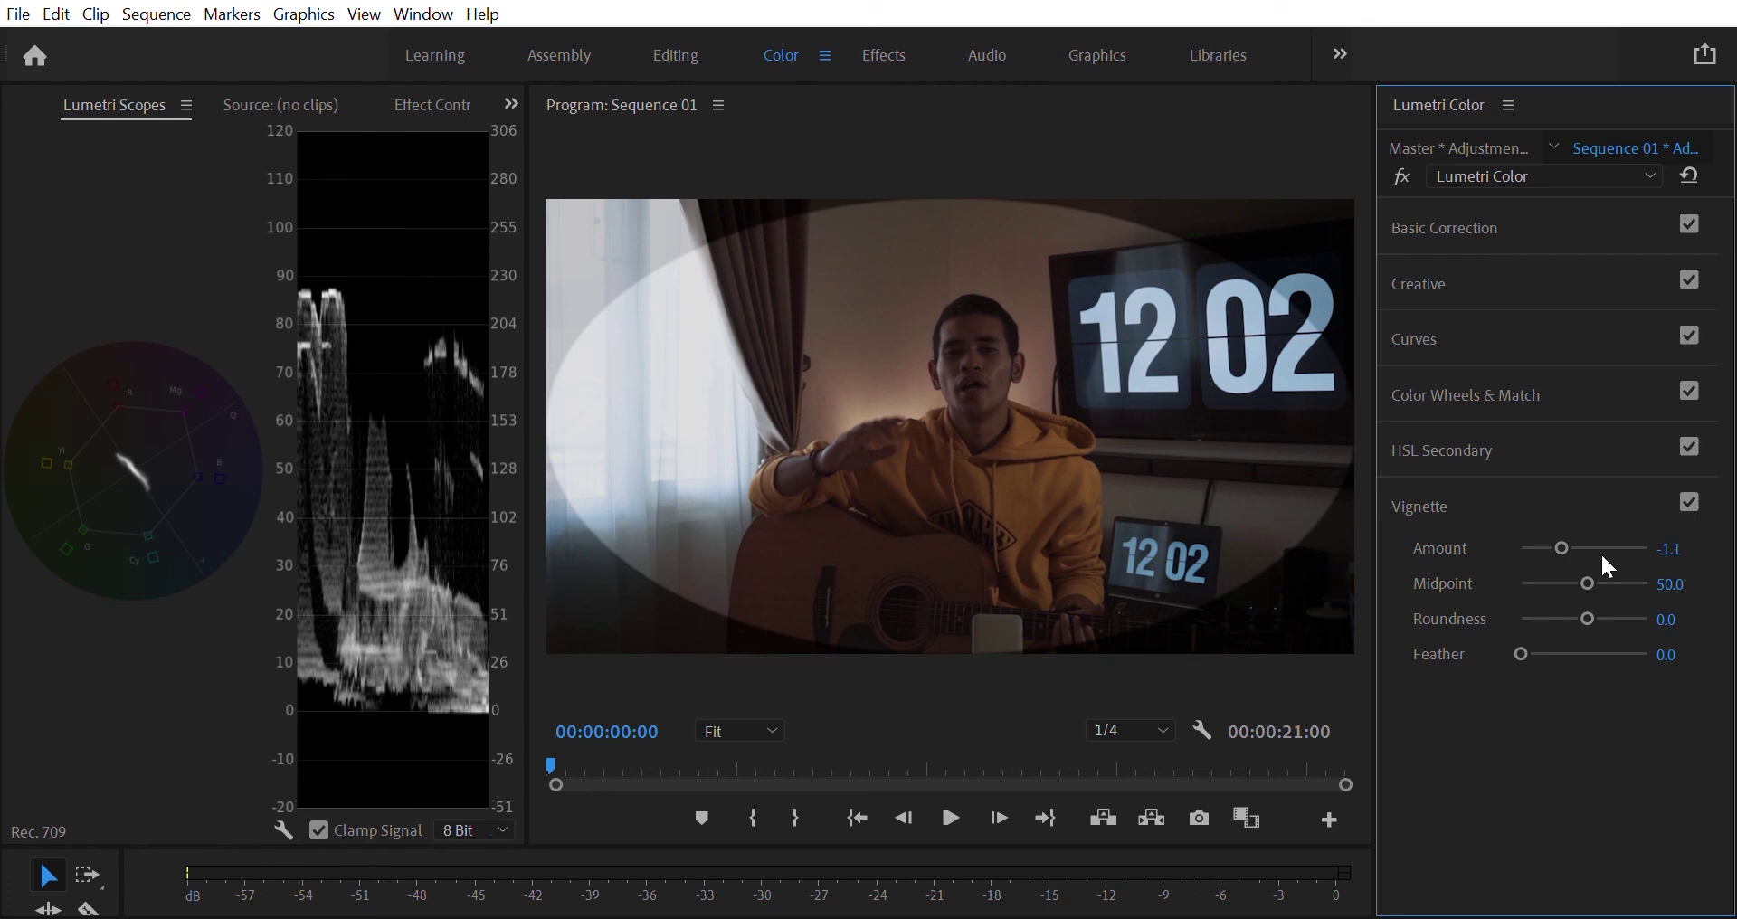
- Try the hard-edged vignette at Midpoint 0.0 and Roundness 100.0, then set Midpoint 30.9 and Roundness -4.3
left_click(1576, 557)
left_click_drag(1579, 554, 1509, 555)
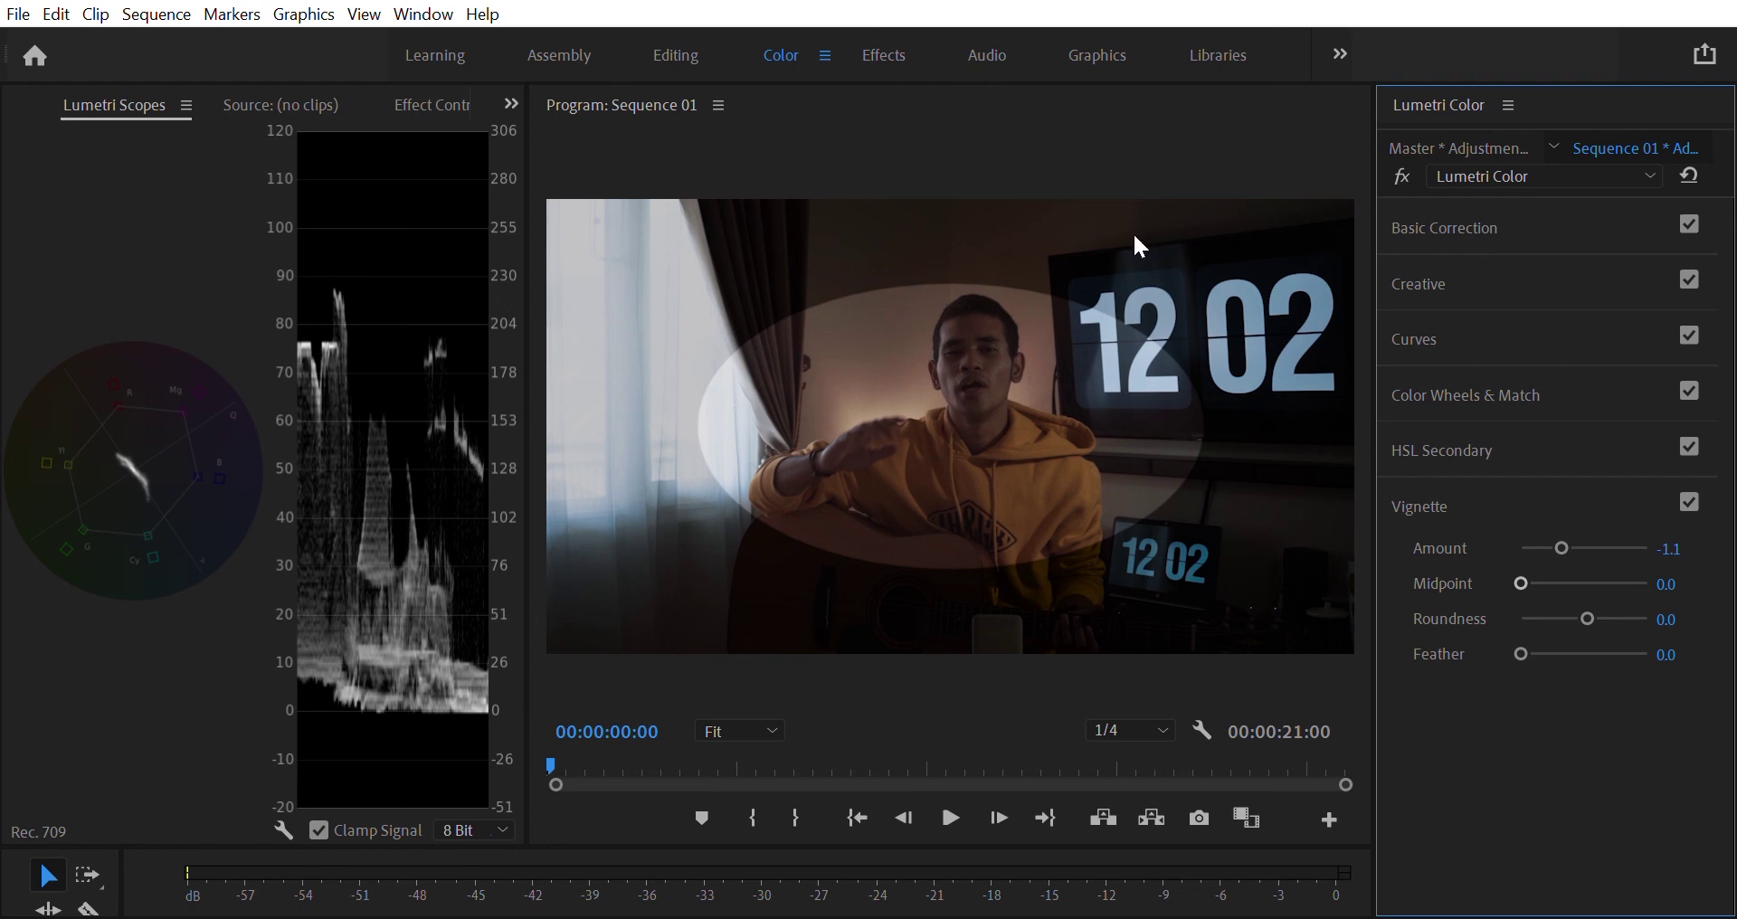
left_click_drag(1521, 584, 1654, 591)
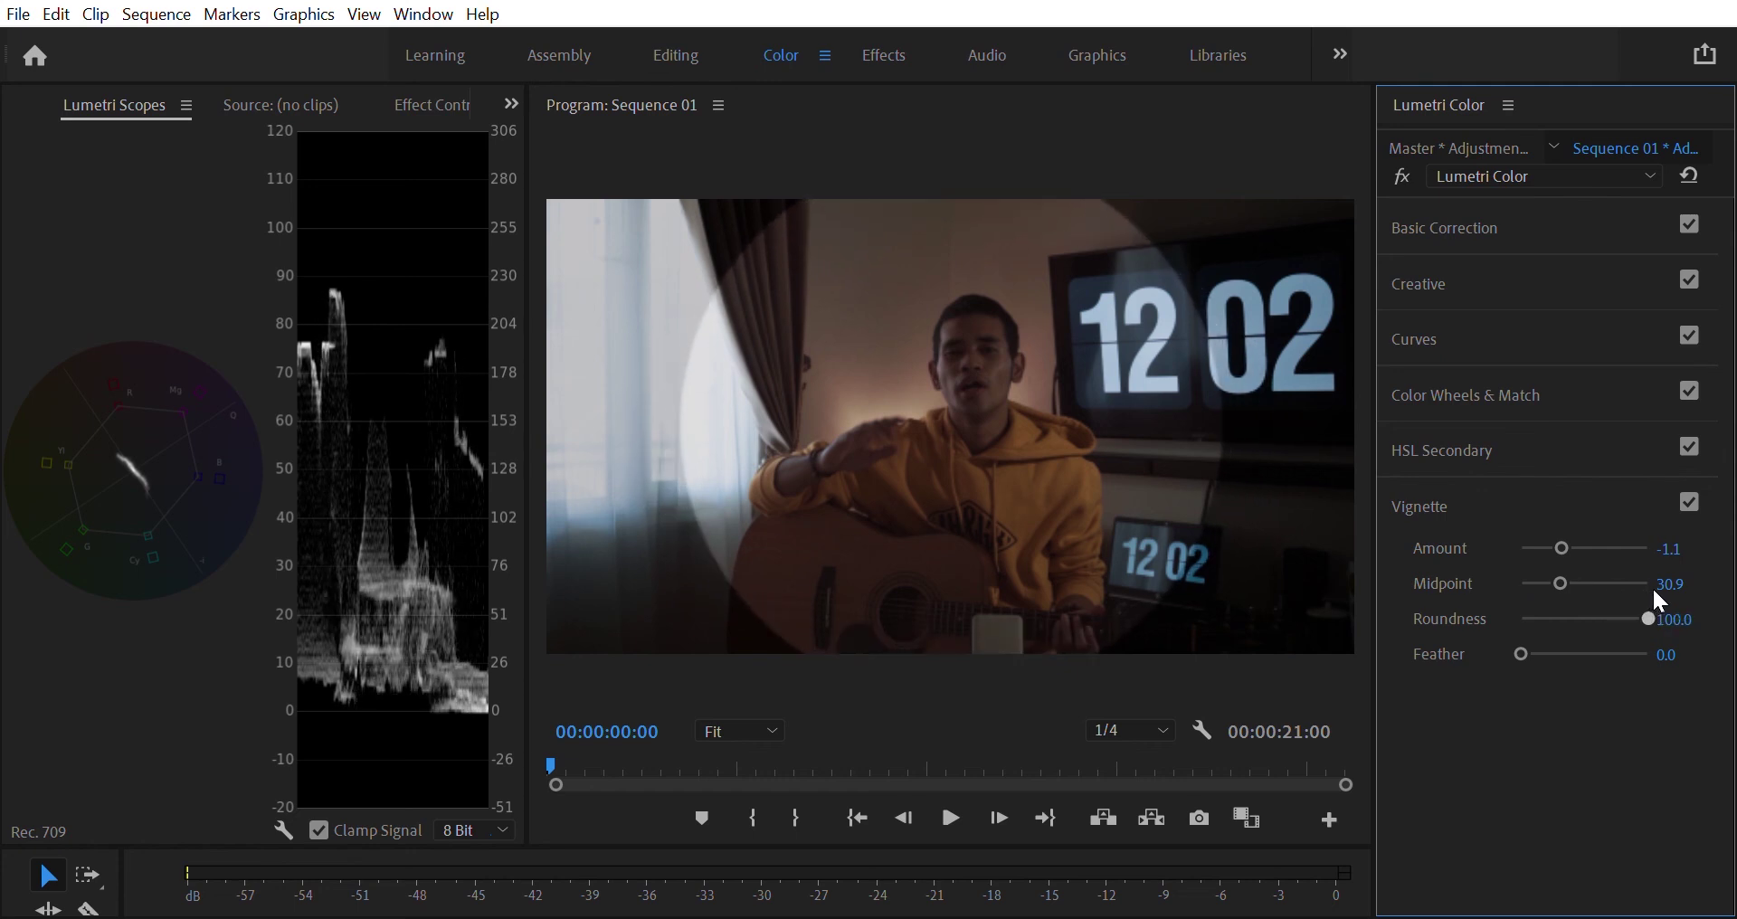
mouse_move(1562, 548)
left_mouse_down()
mouse_move(1475, 542)
mouse_move(1553, 538)
left_mouse_up()
left_click_drag(1647, 619, 1579, 594)
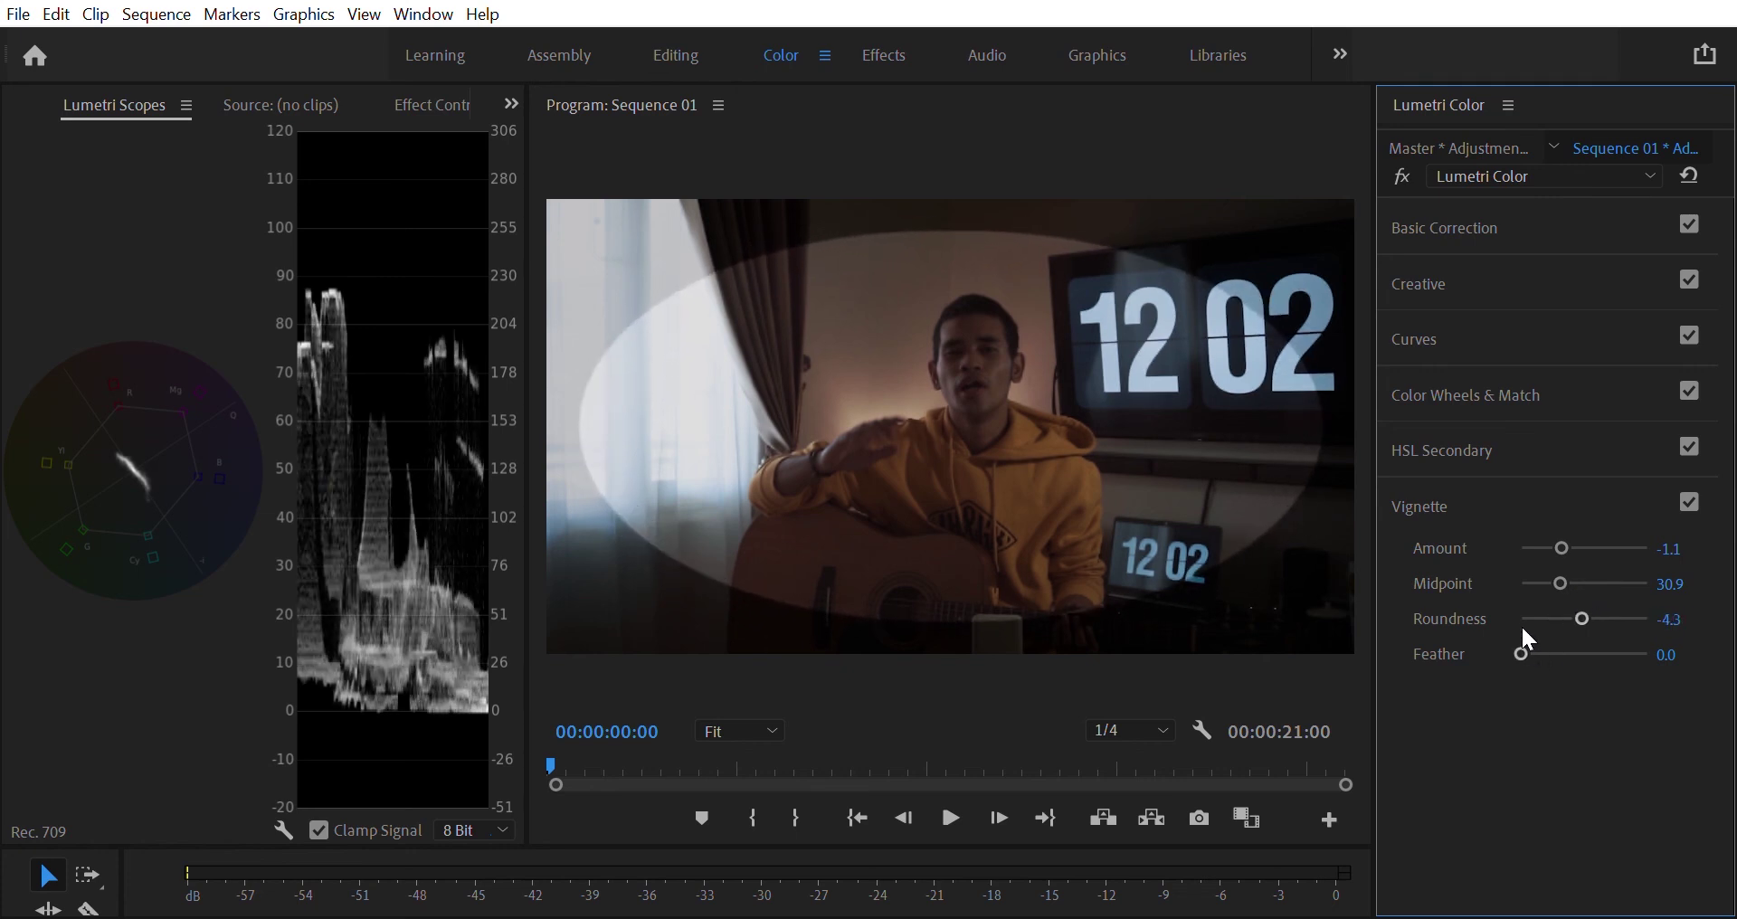
- Soften the vignette to Feather 100.0 and set its Amount to -0.5, Midpoint to 56.4 and Roundness to -8.5
left_click_drag(1523, 652, 1571, 651)
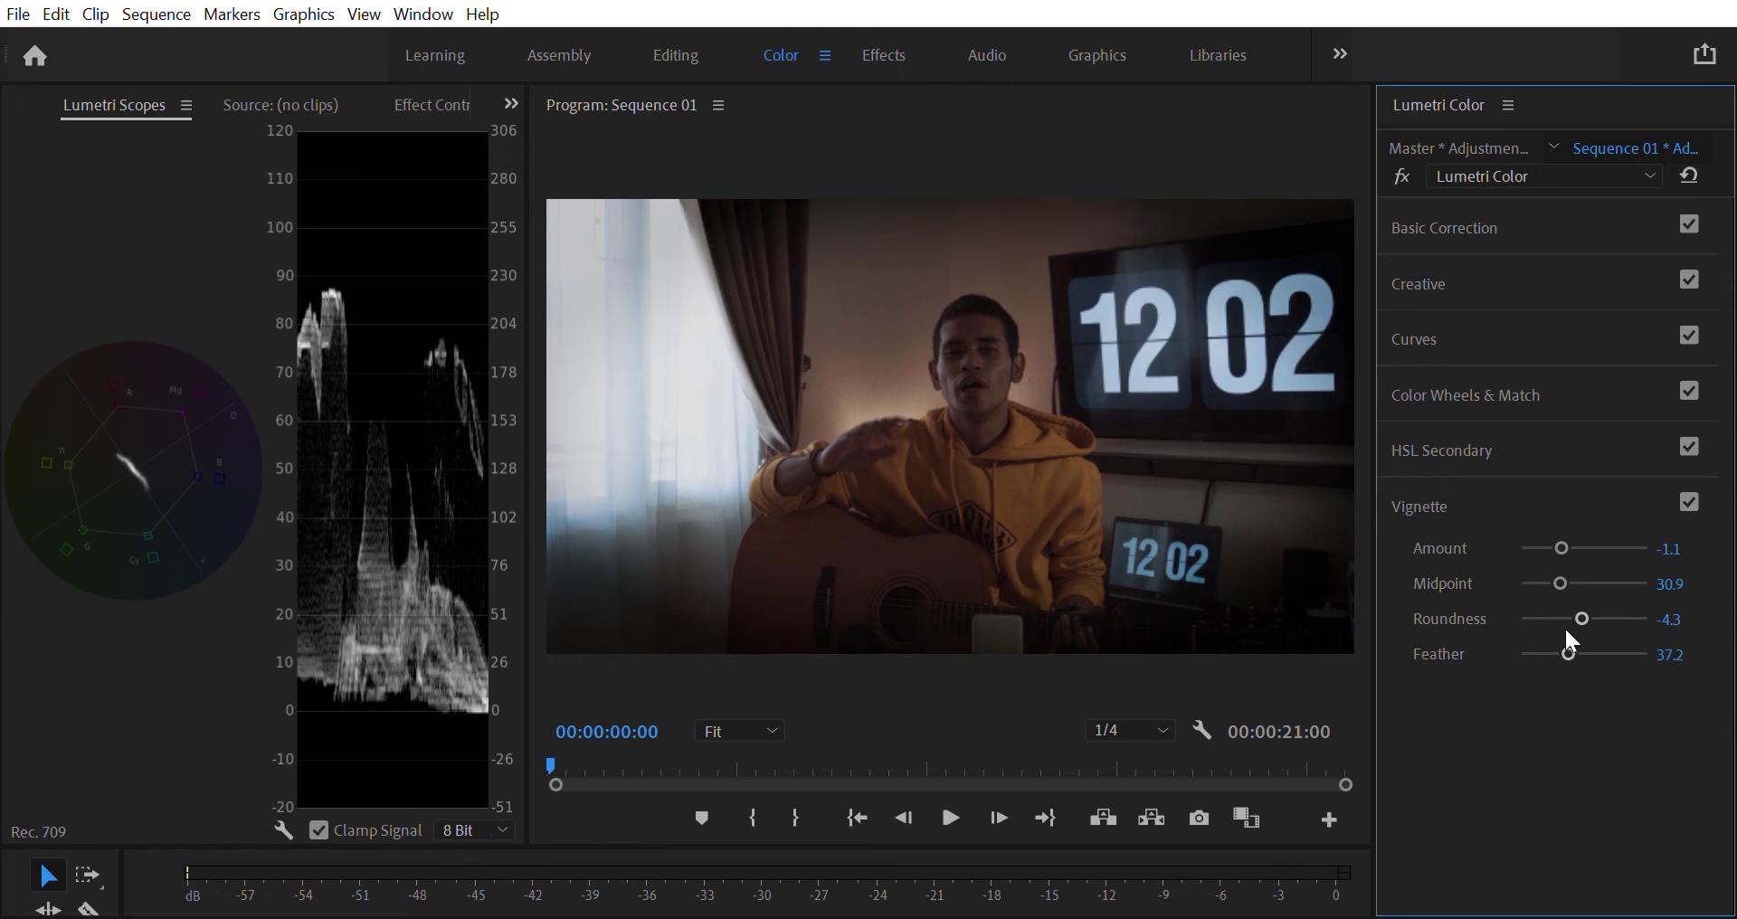
key("ctrl+z")
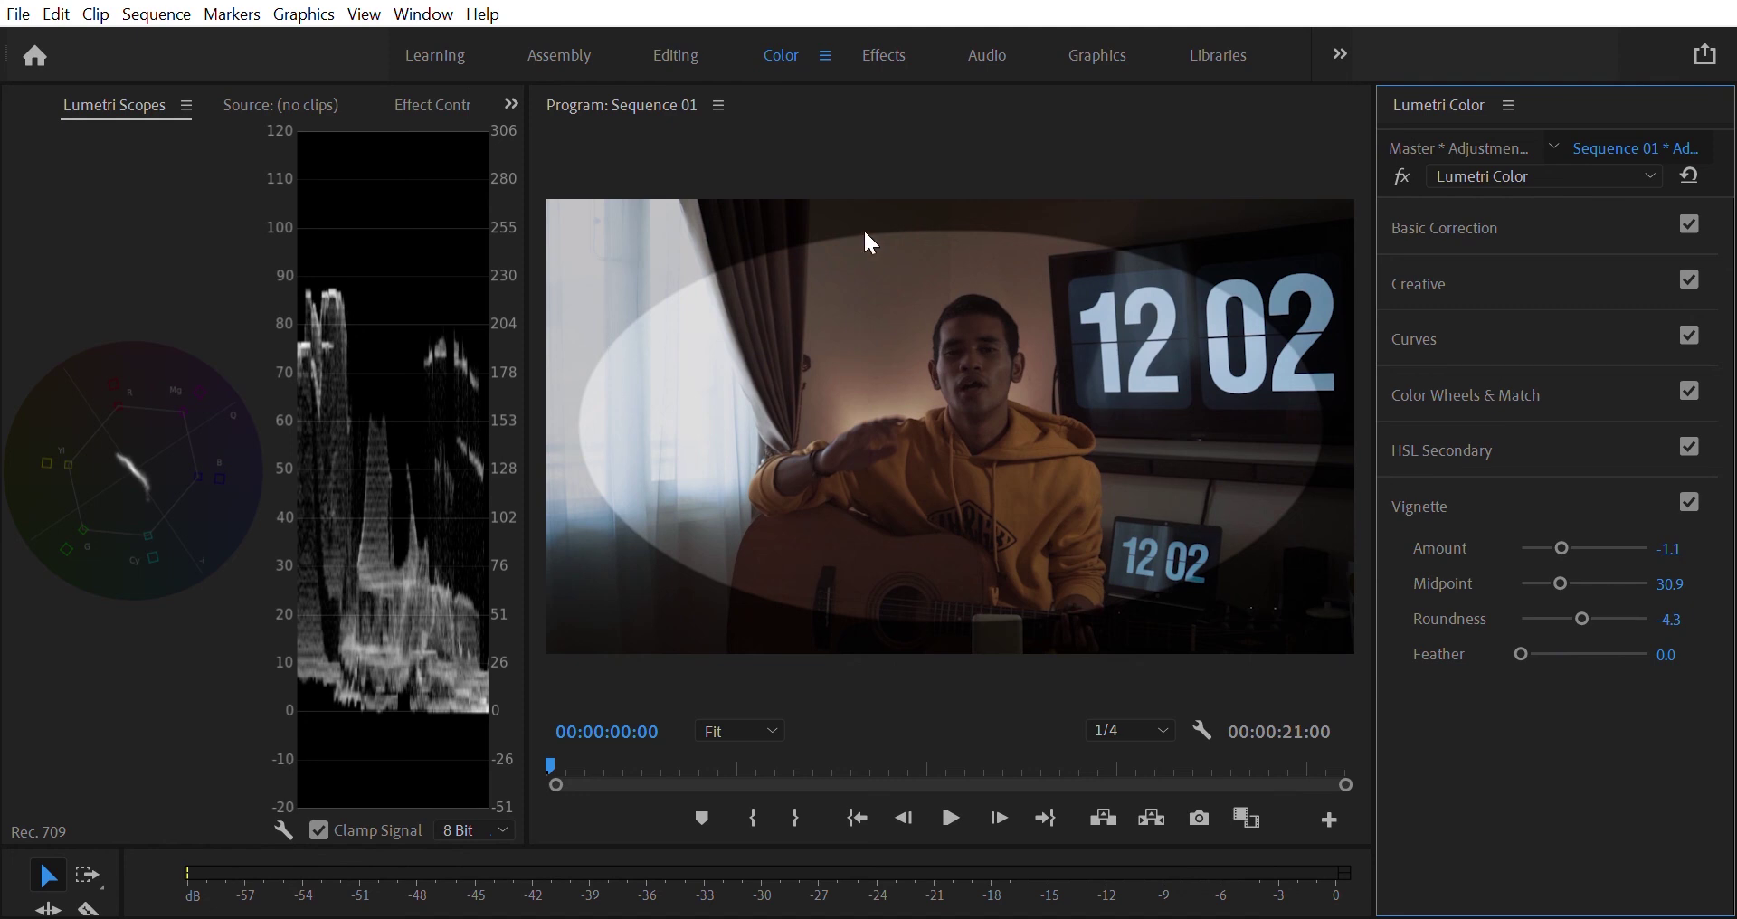
left_click_drag(1563, 651, 1688, 624)
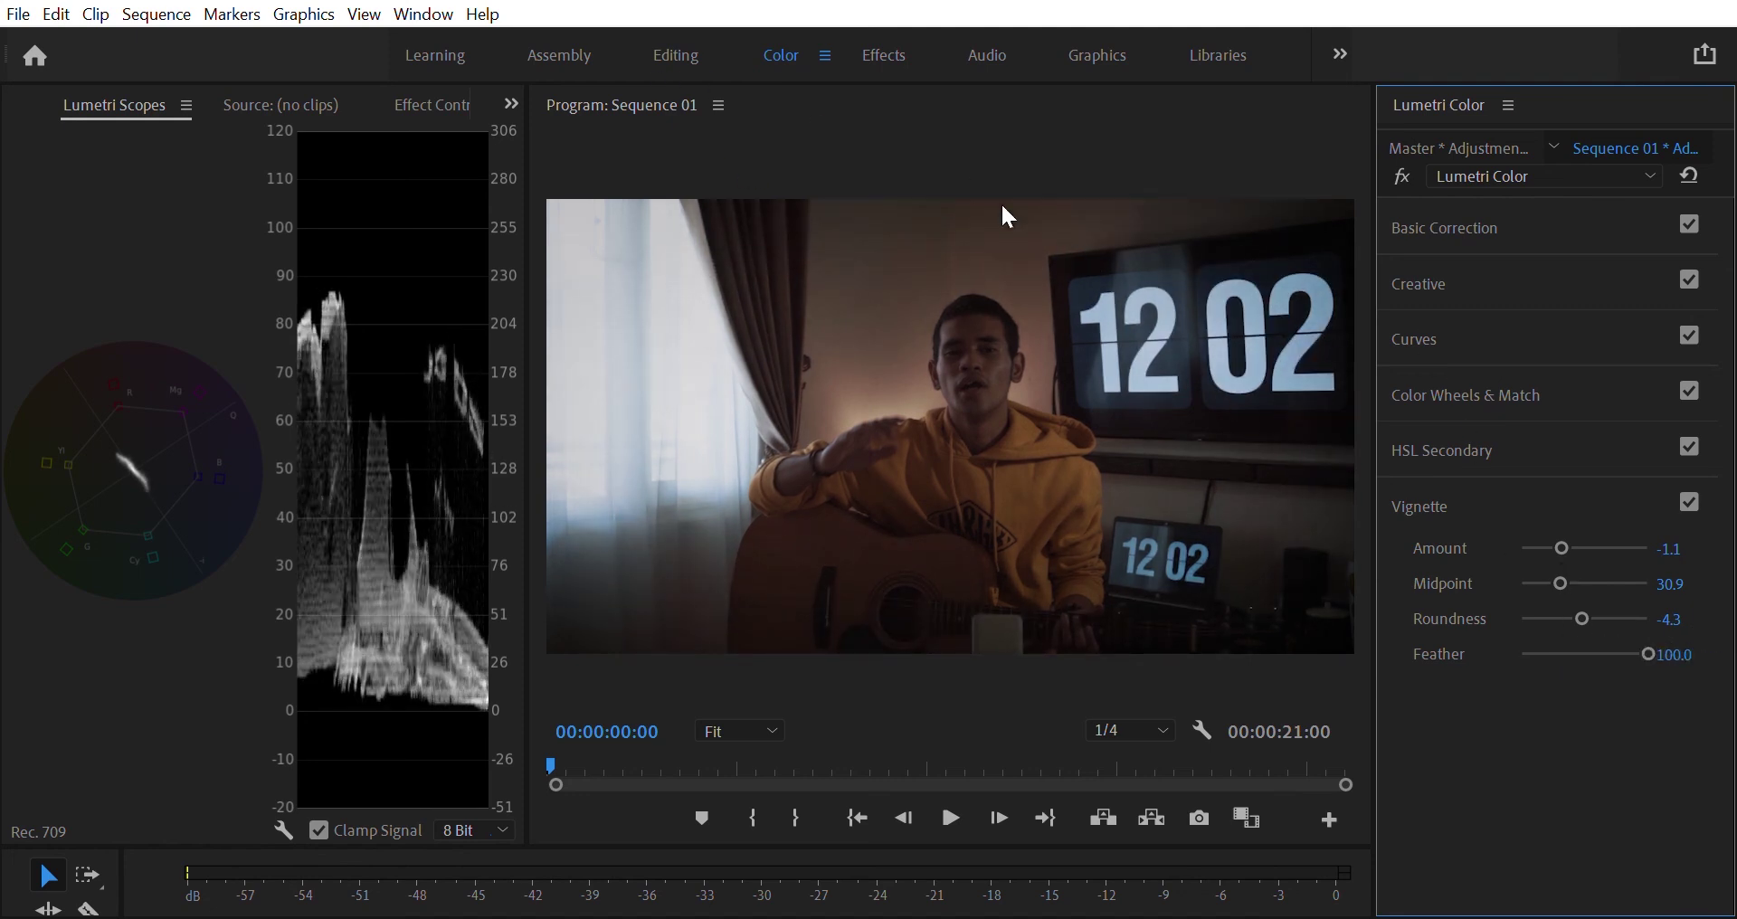
left_click_drag(1583, 619, 1569, 516)
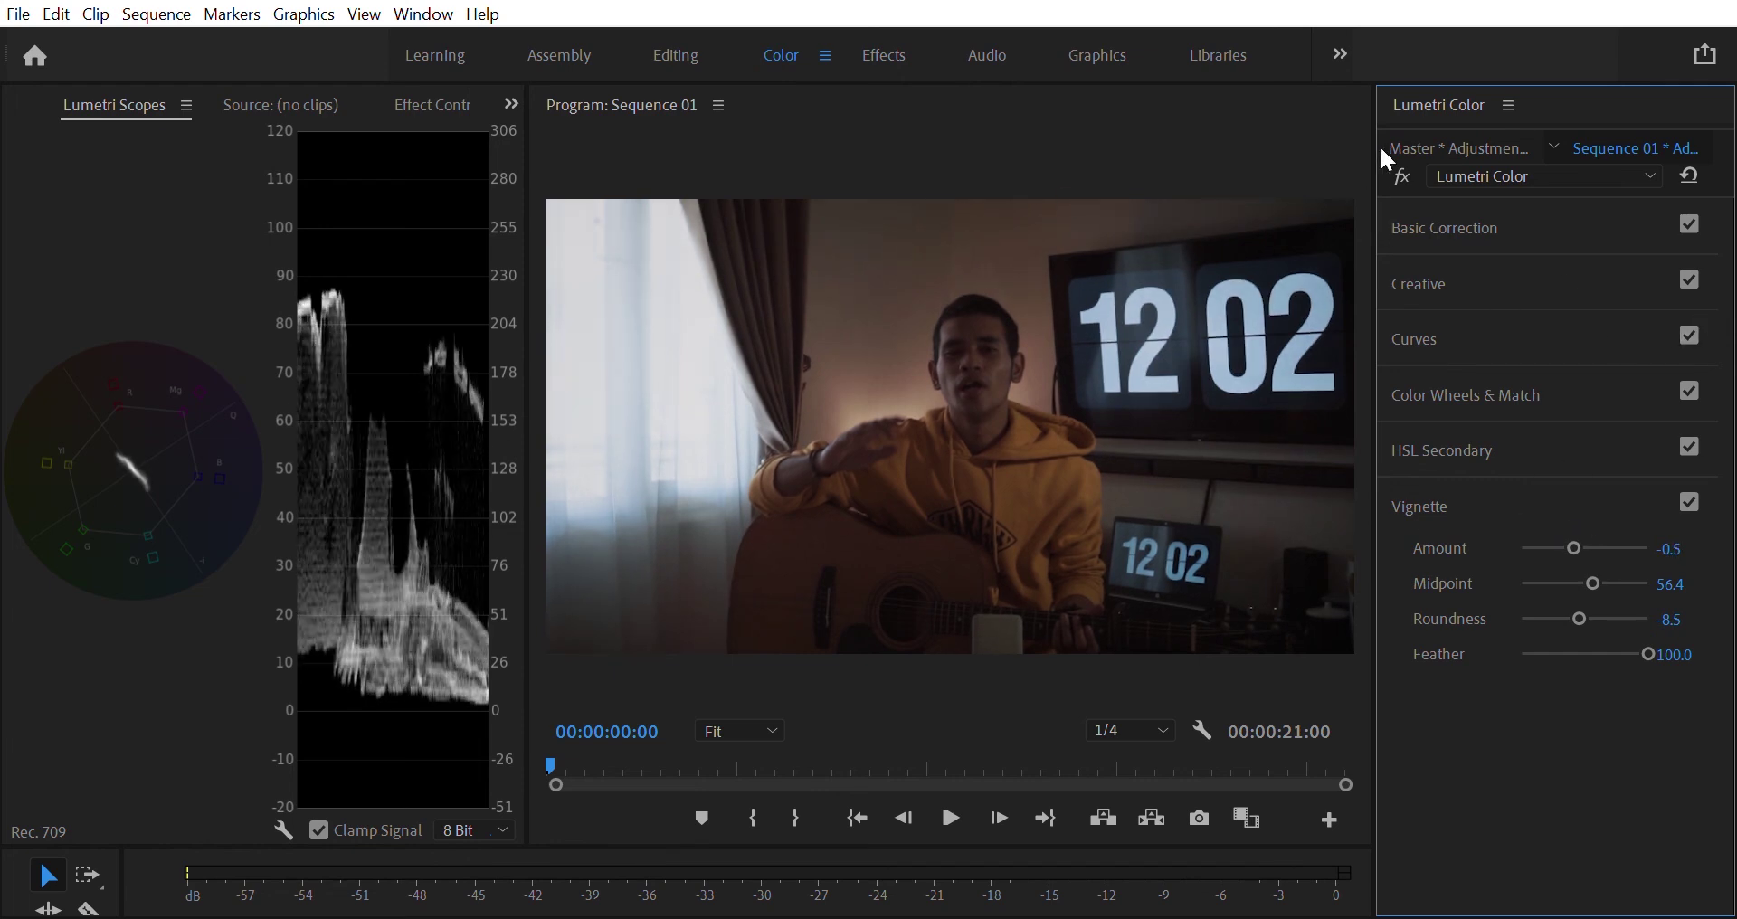
- Compare the footage before and after grading by switching the whole Lumetri Color effect off and on twice
left_click(1403, 158)
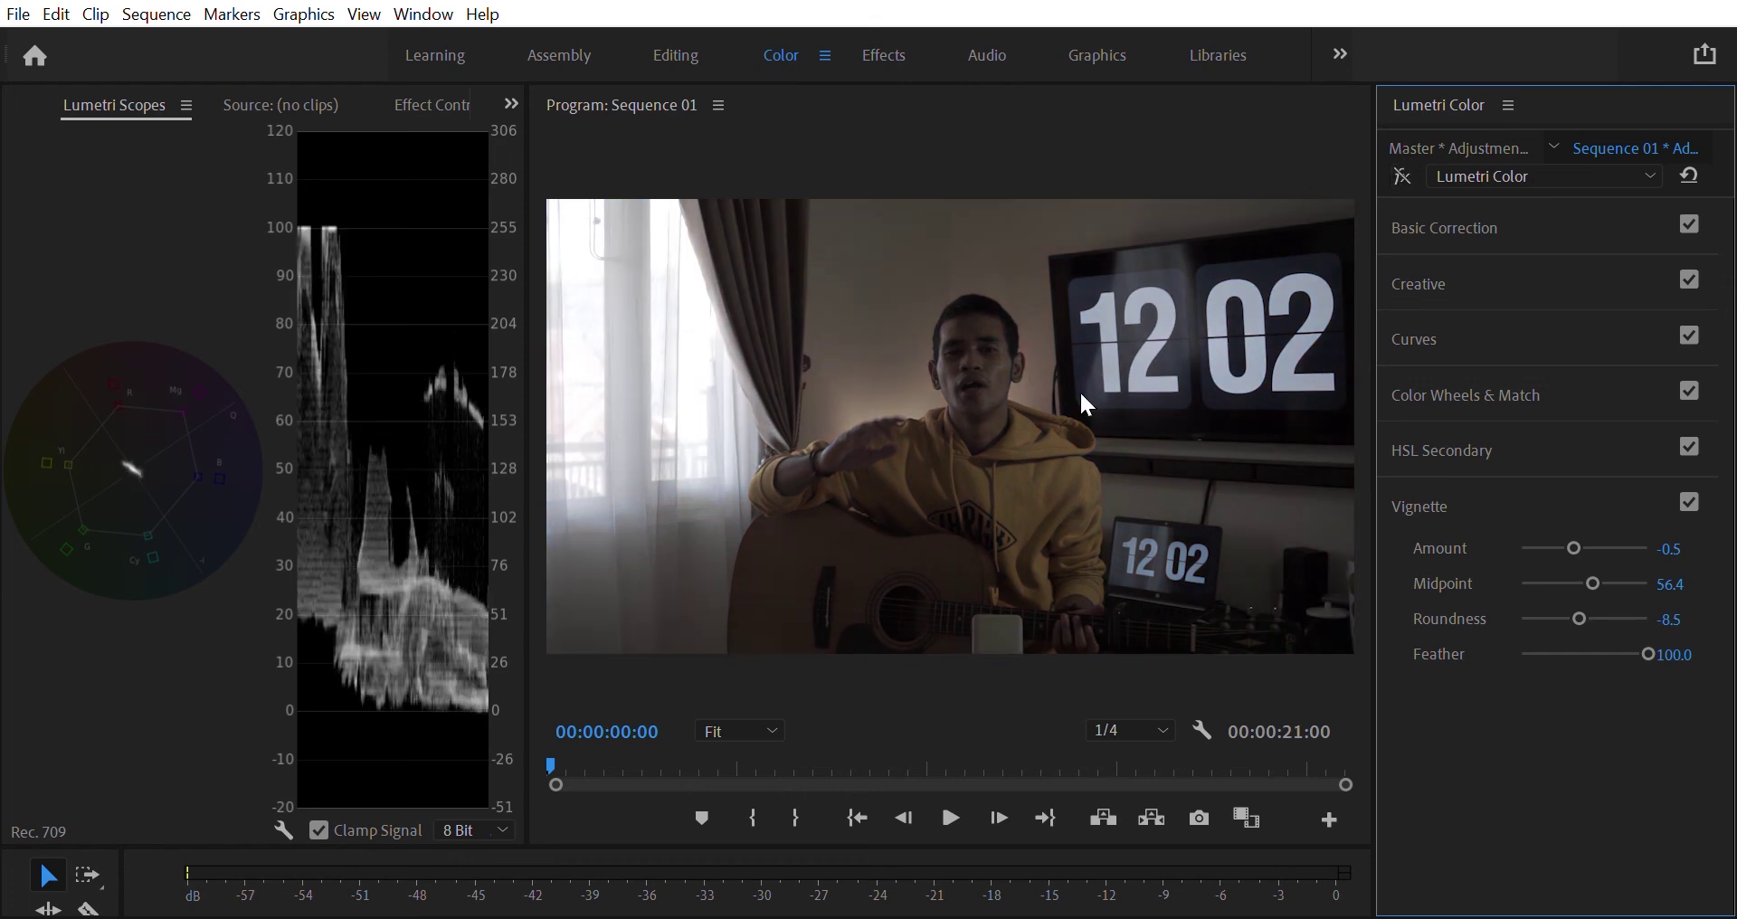
left_click(1401, 161)
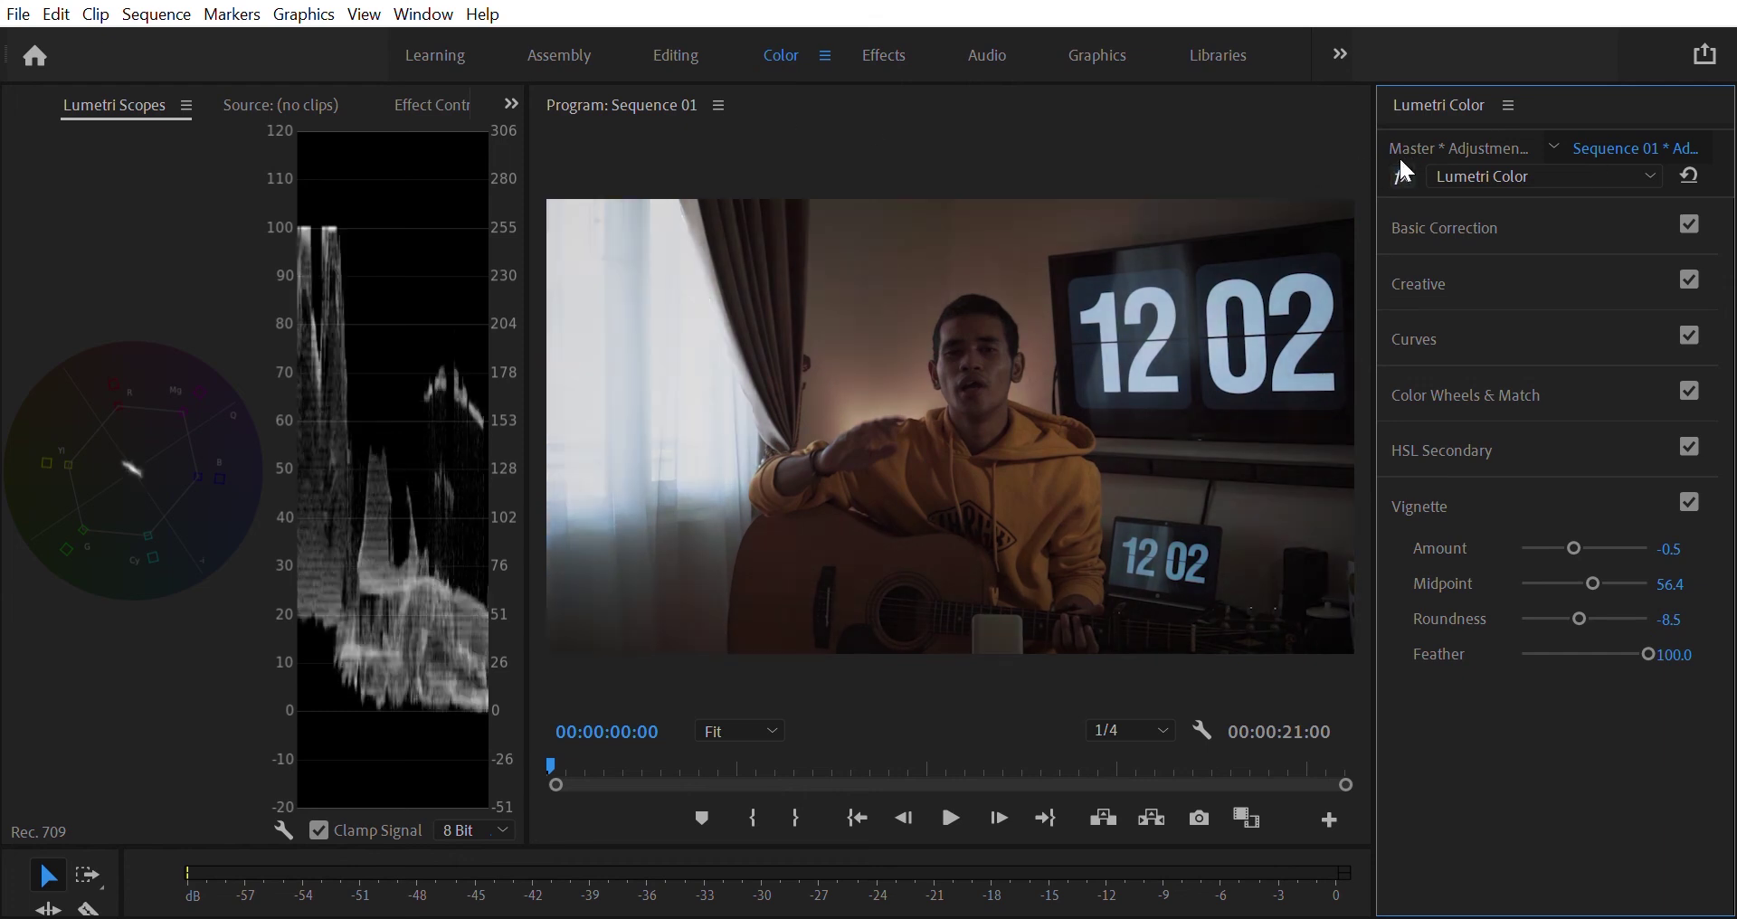
left_click(1400, 160)
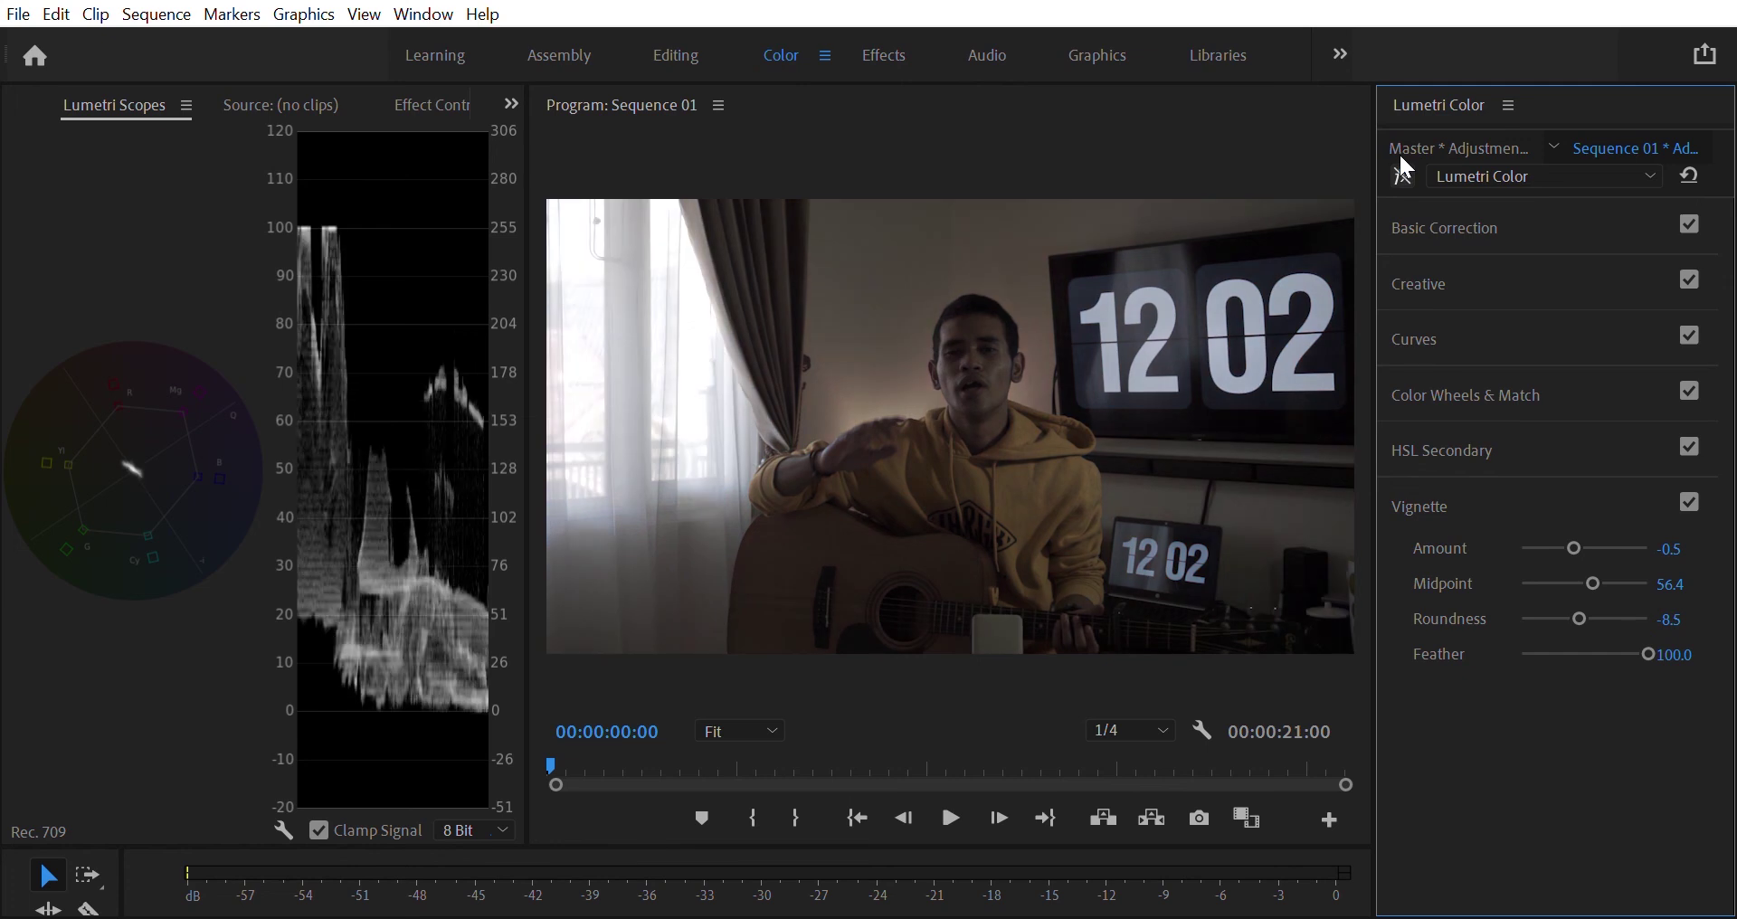
left_click(1401, 157)
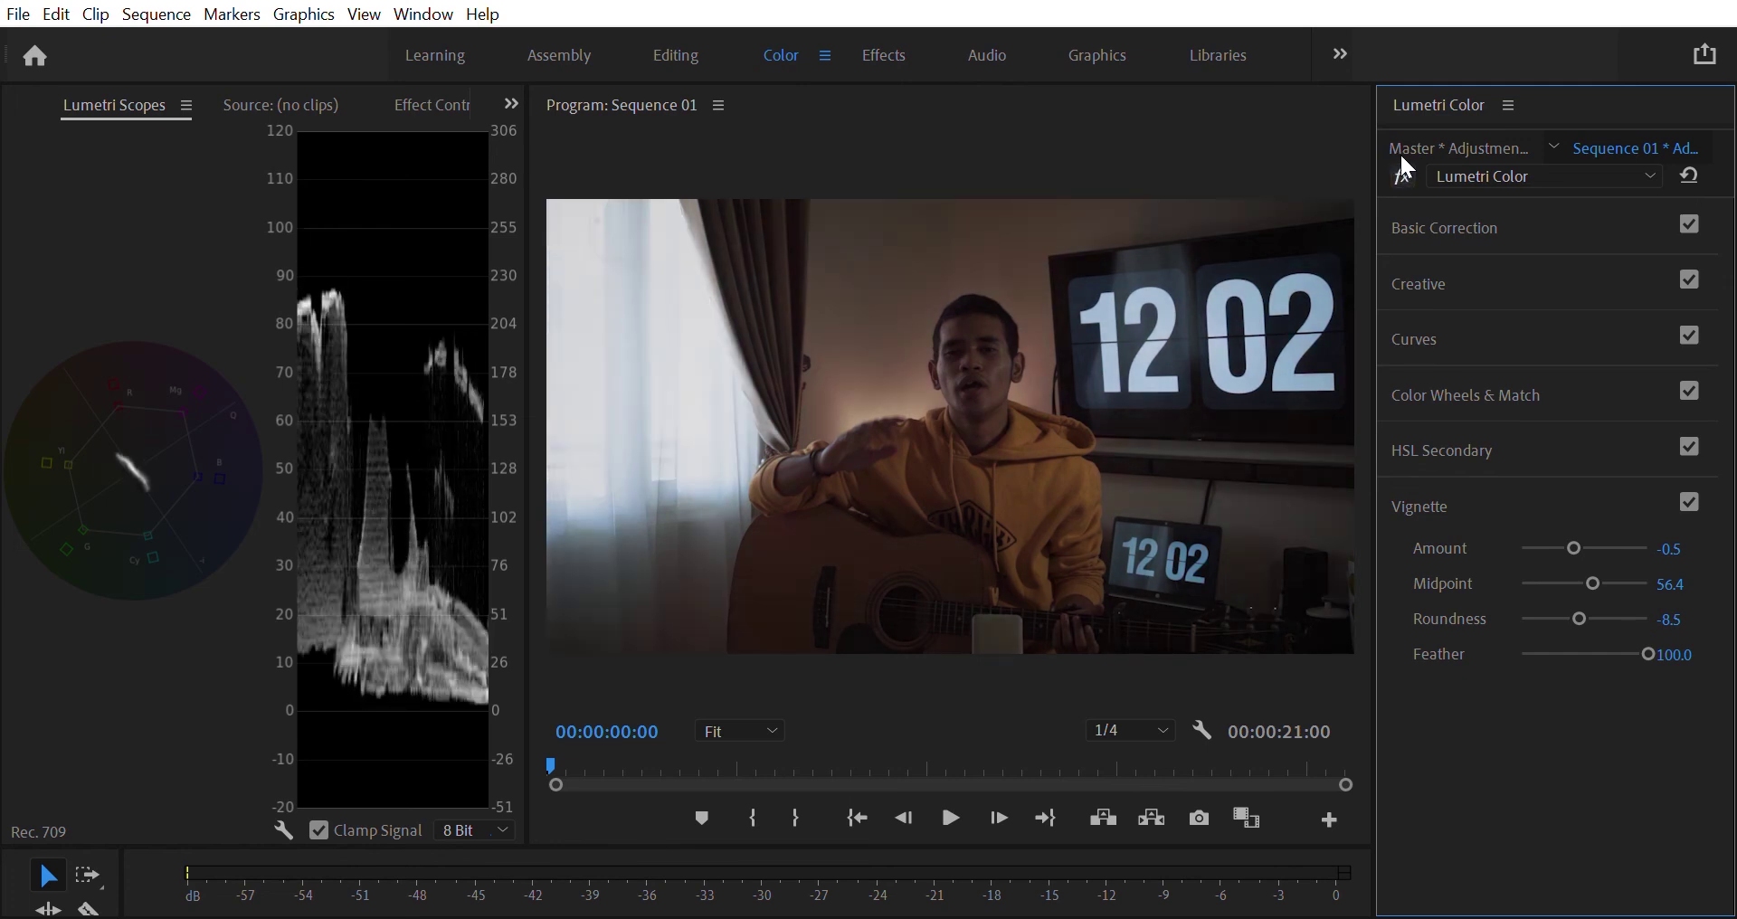